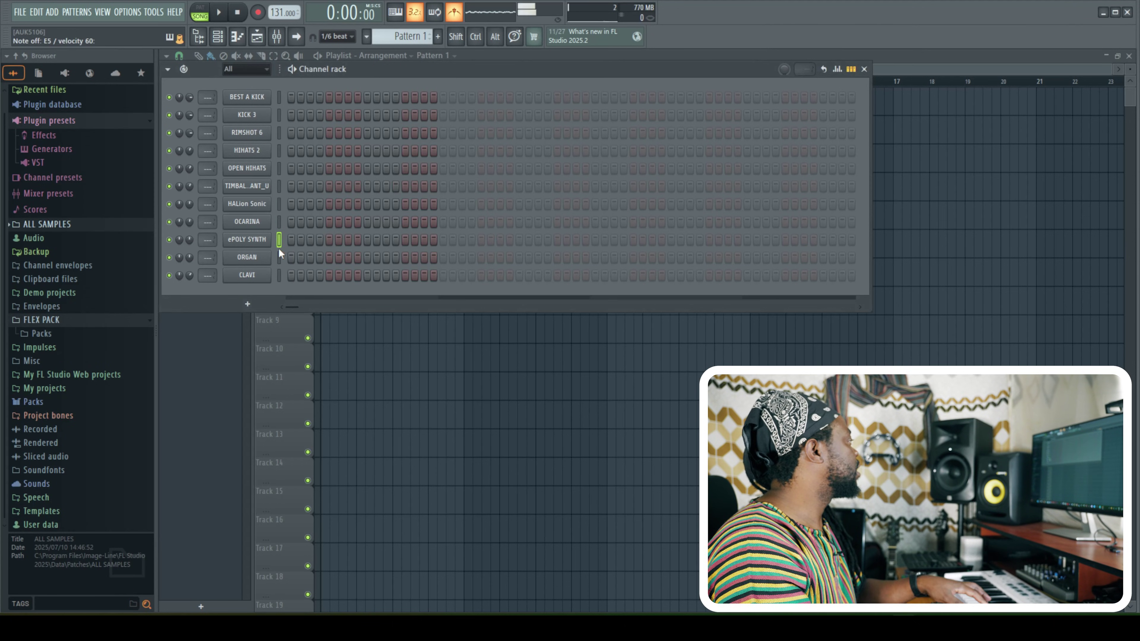
Record a four-bar chord part into Pattern 1 with the HALion Sonic channel, stopping playback when the take is finished
click(277, 257)
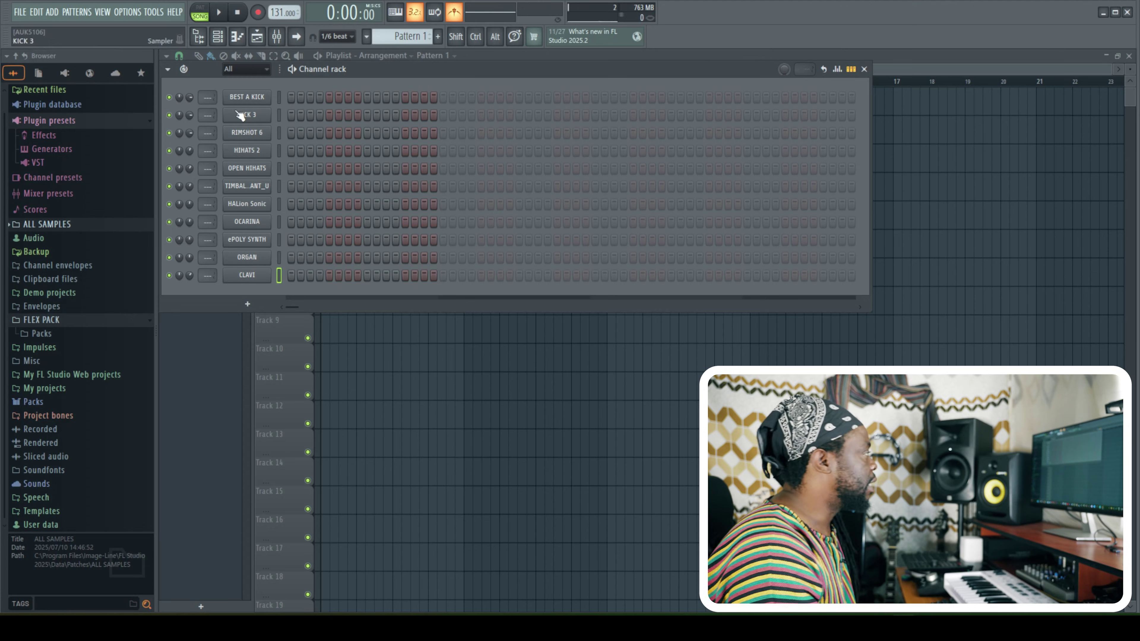
click(864, 69)
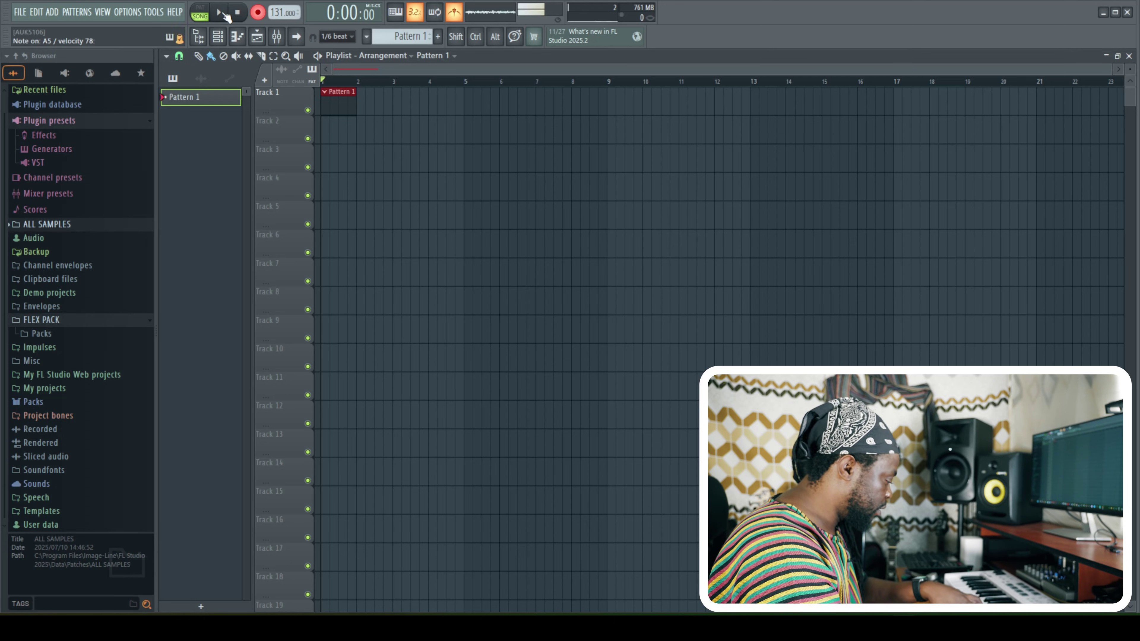
click(225, 40)
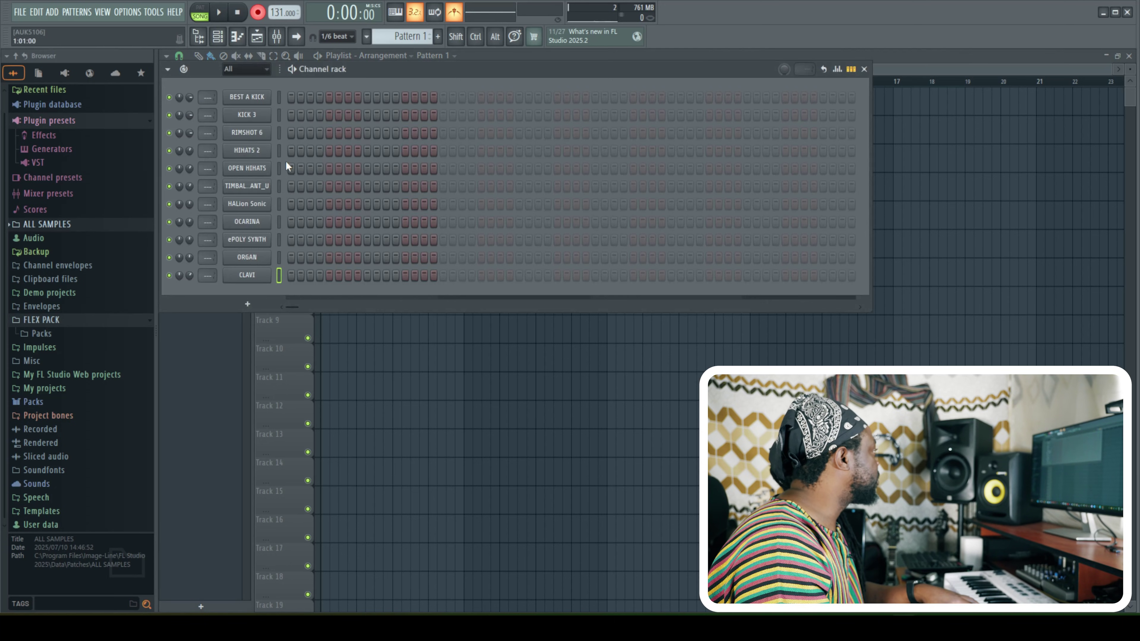
click(278, 206)
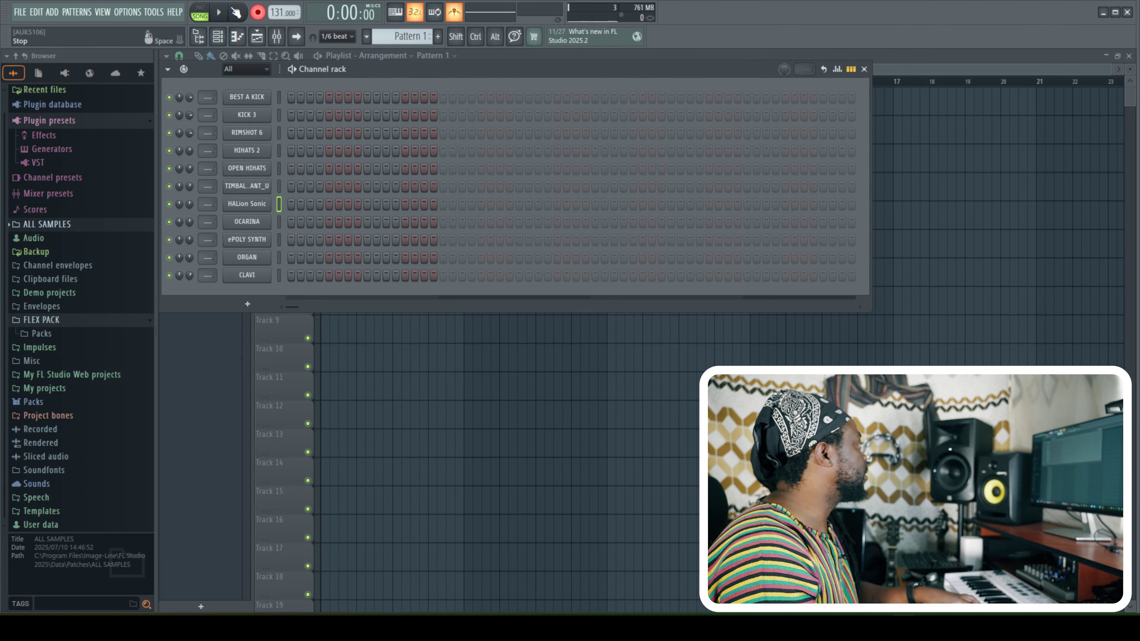
key(space)
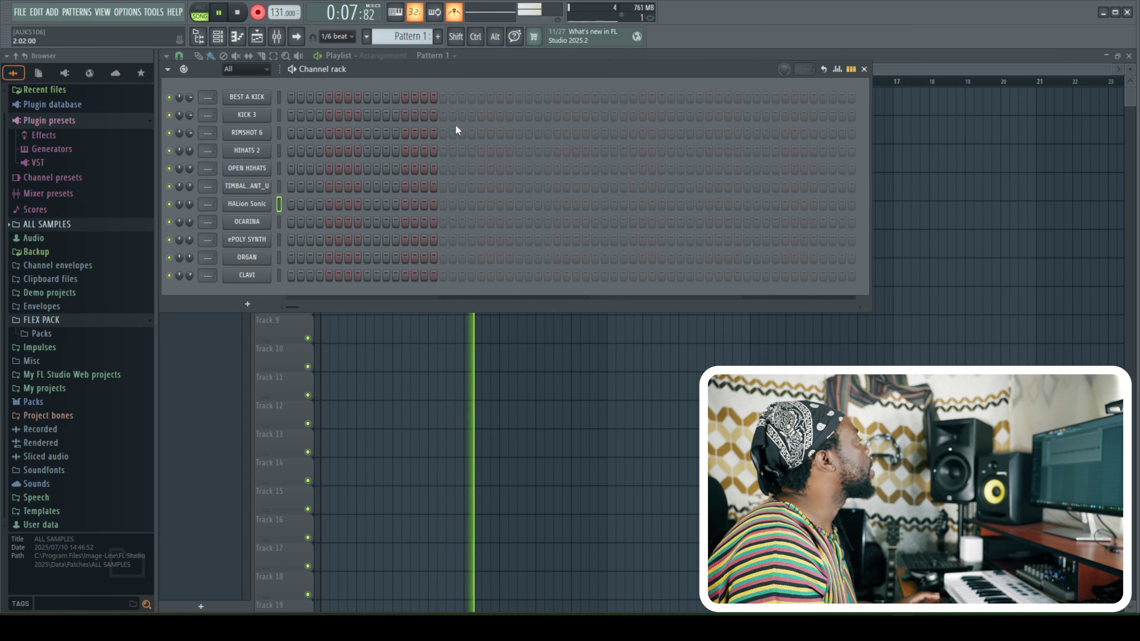
key(space)
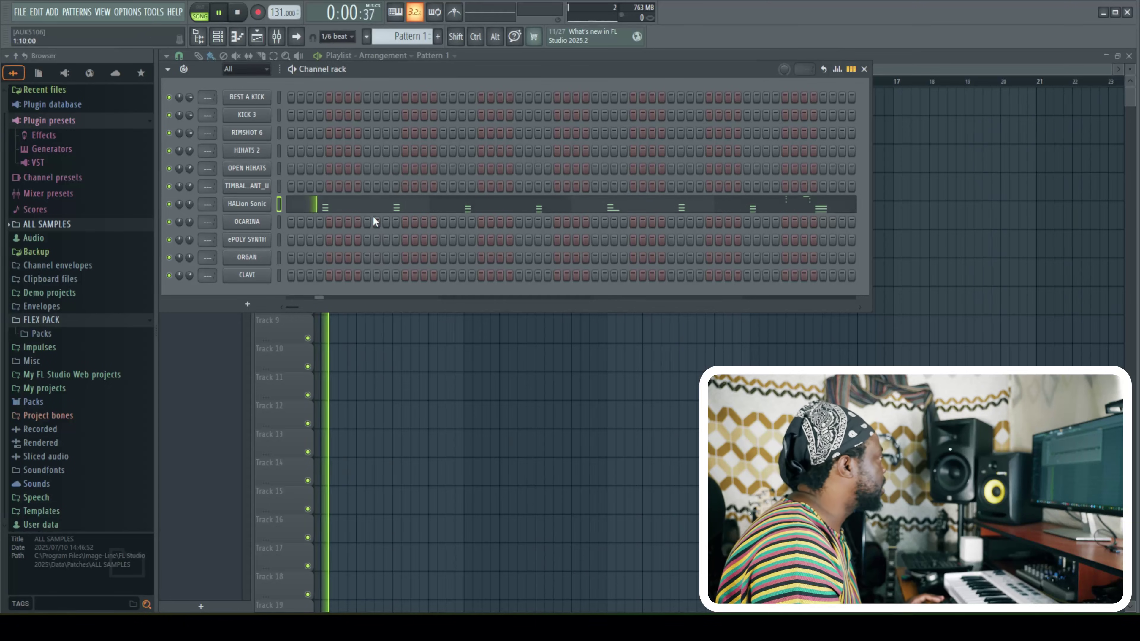
In the HALion Sonic piano roll, shorten the overlong A4 note in bar 3 and align the early D6 note with its chord
click(352, 206)
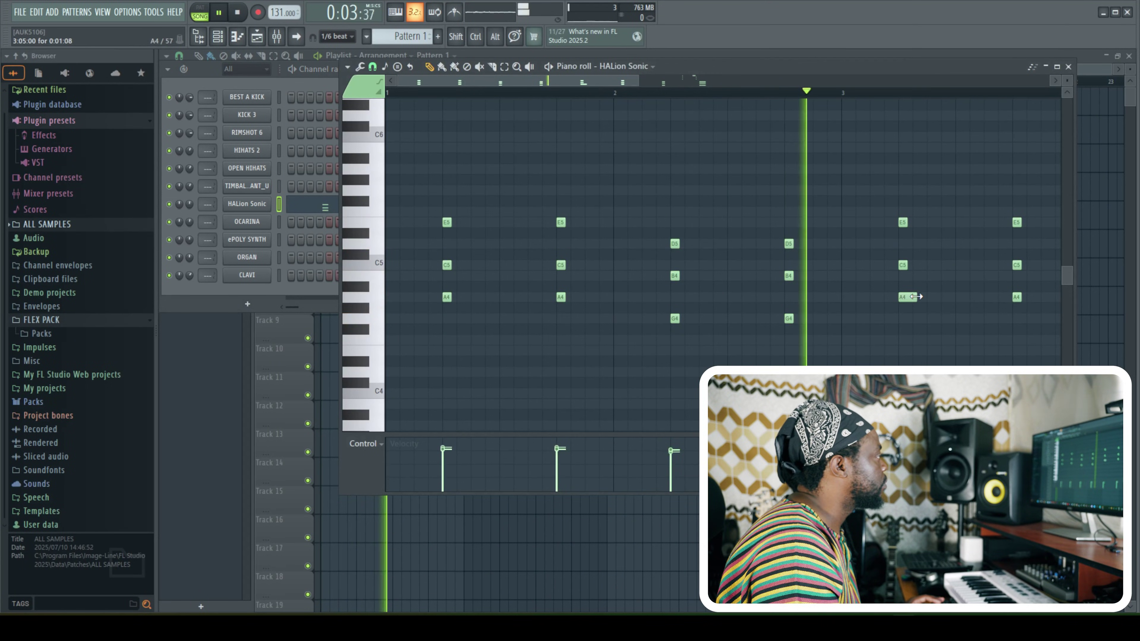
drag(913, 297, 905, 297)
drag(623, 81, 791, 83)
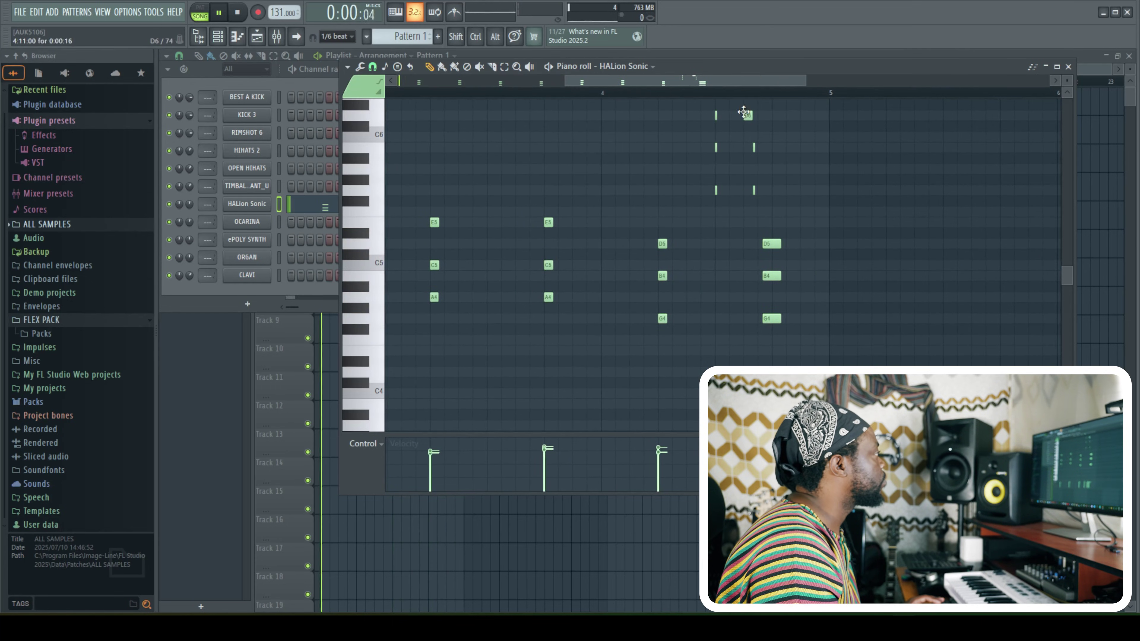
drag(746, 115, 756, 119)
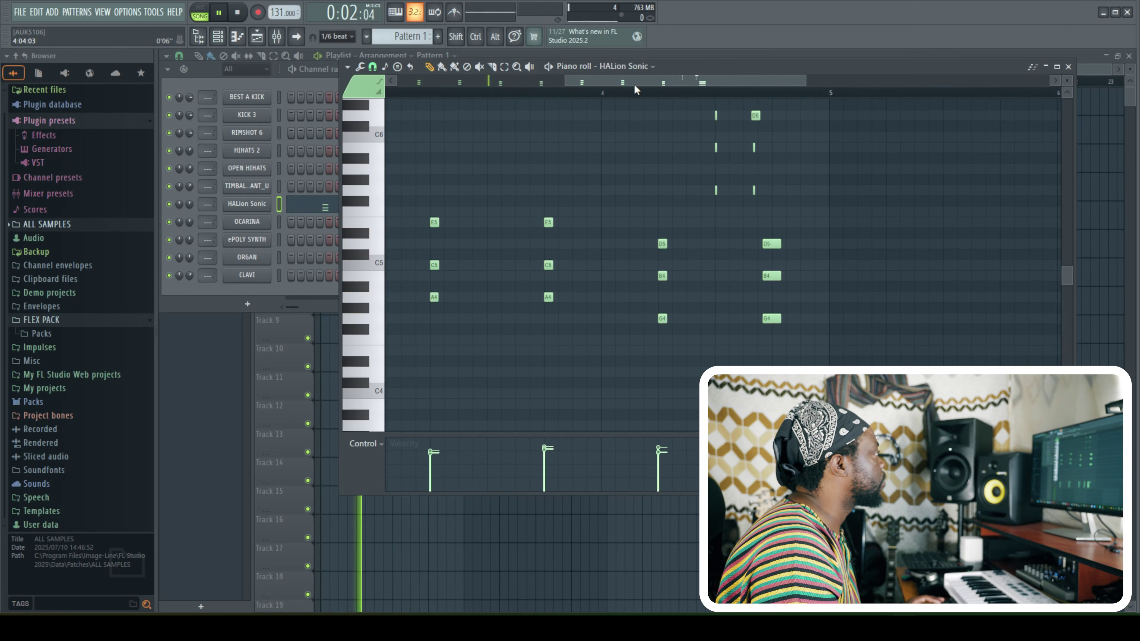
Shift the final G4-B4-D5 chord and the second high chord in bar 4 slightly later to tighten their timing
drag(566, 81, 618, 80)
drag(803, 84, 730, 82)
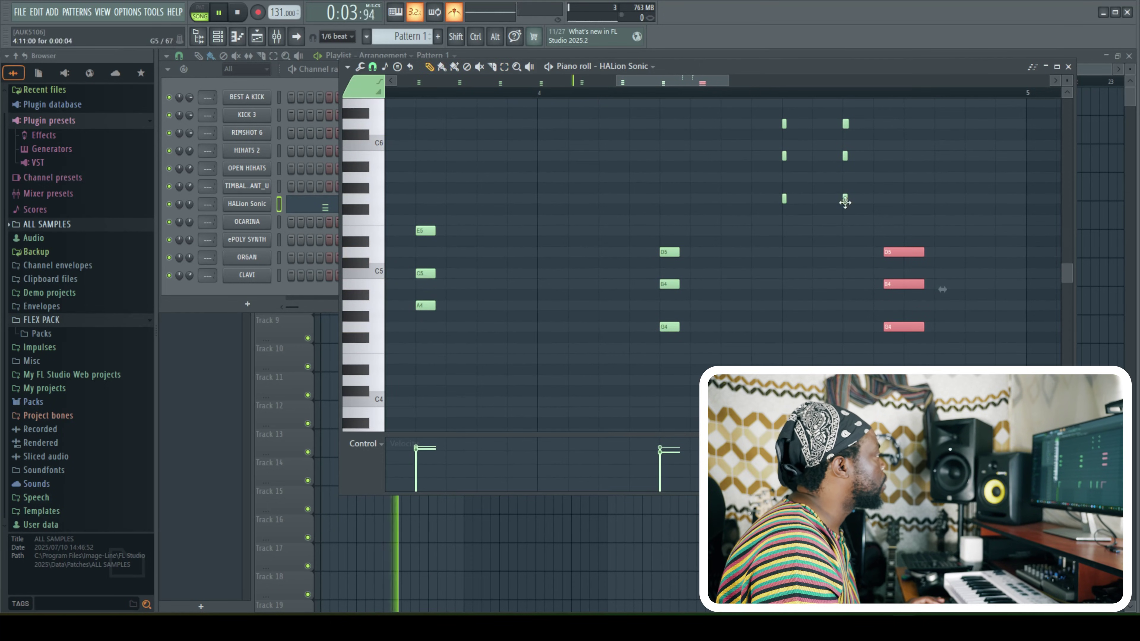
drag(902, 254, 921, 260)
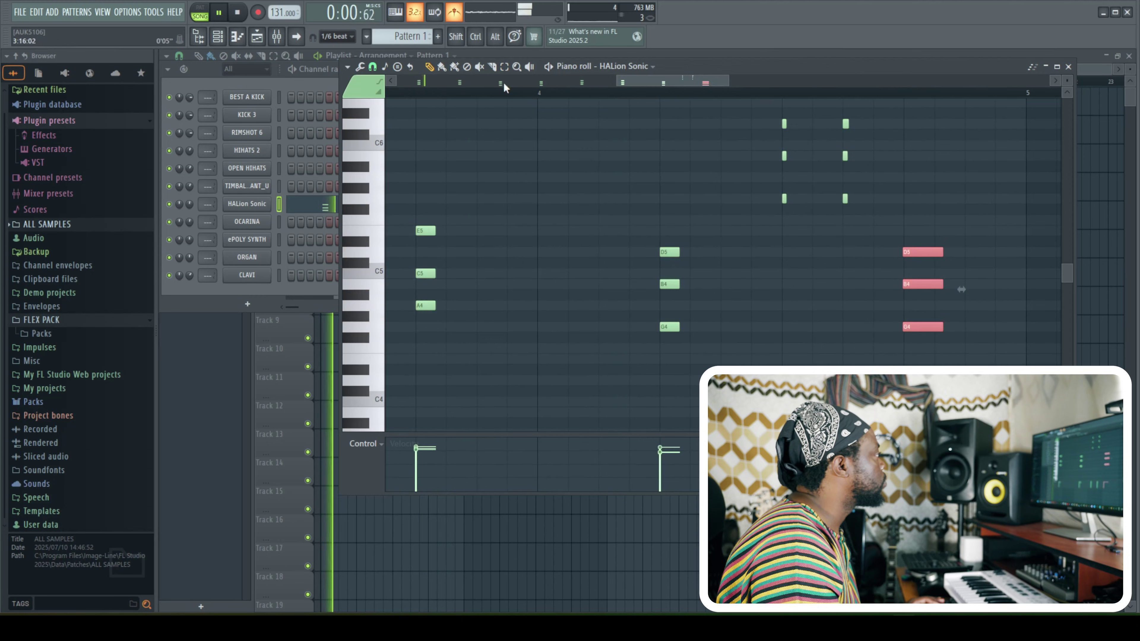
drag(862, 223, 838, 113)
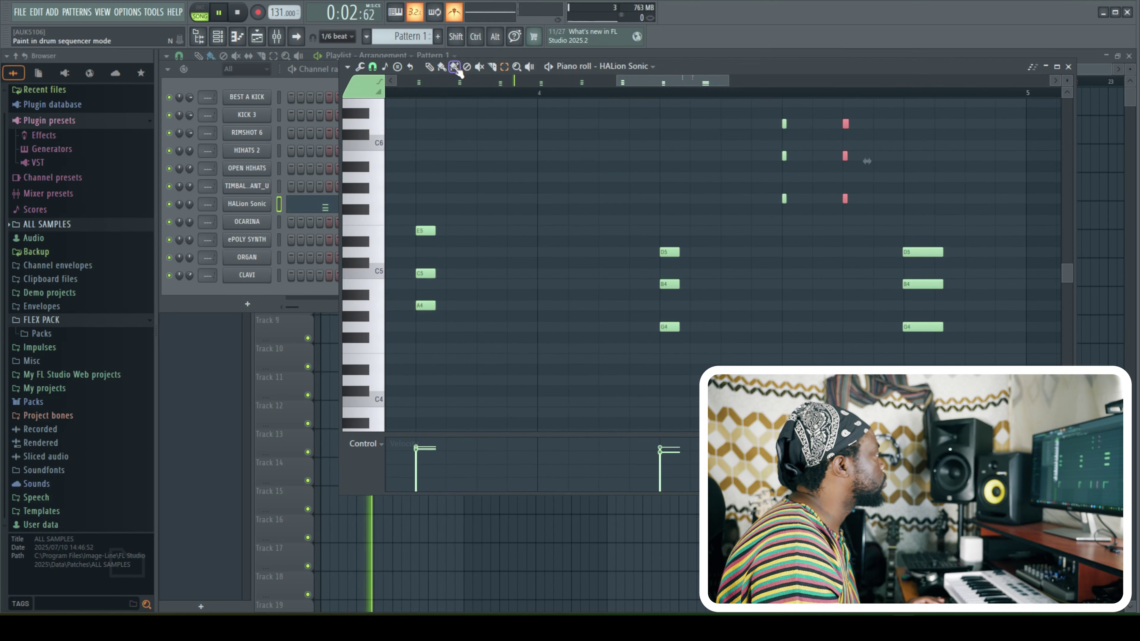
drag(845, 155, 865, 155)
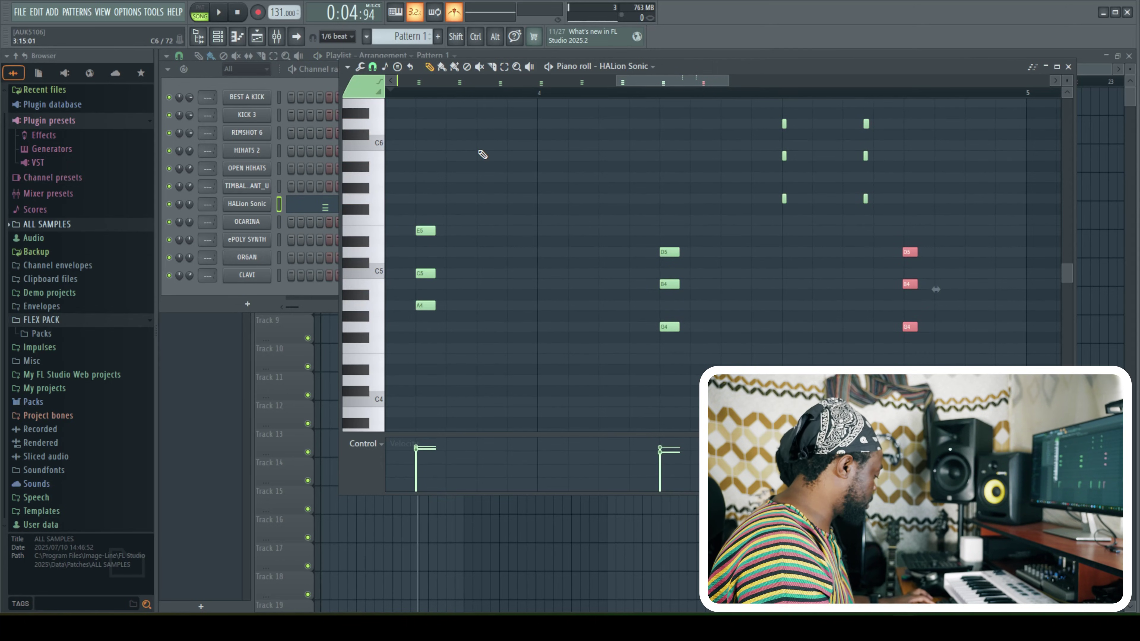
Select all HALion Sonic notes and quantize them to the grid
key(ctrl+a)
key(alt+q)
key(Return)
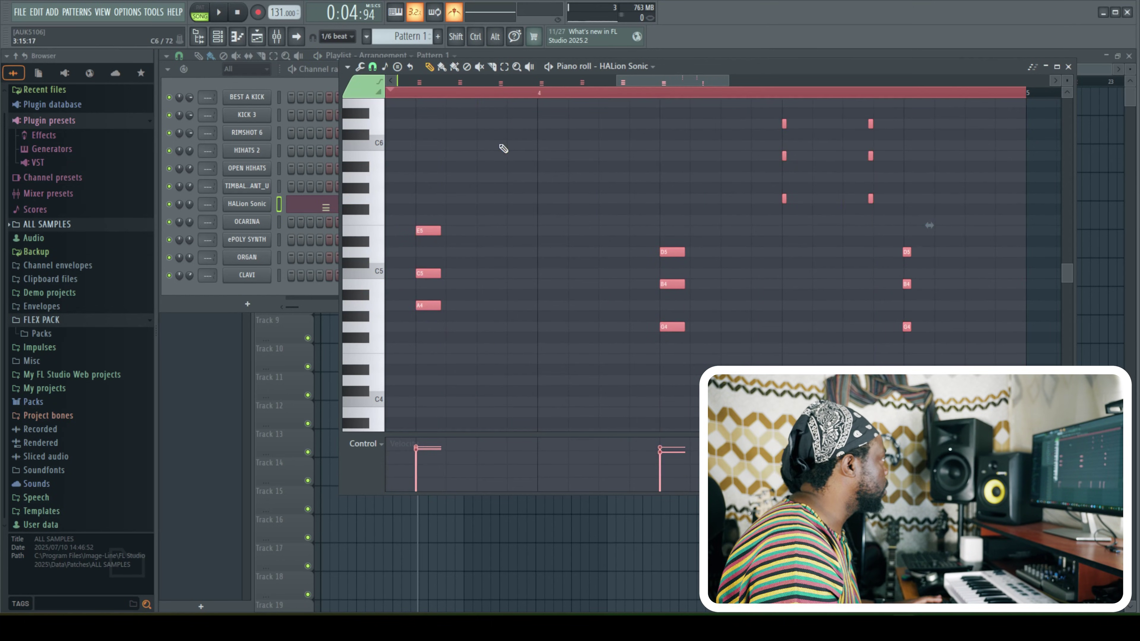
Select the lower chords across all four bars and shorten them into brief staccato stabs
drag(640, 86, 378, 95)
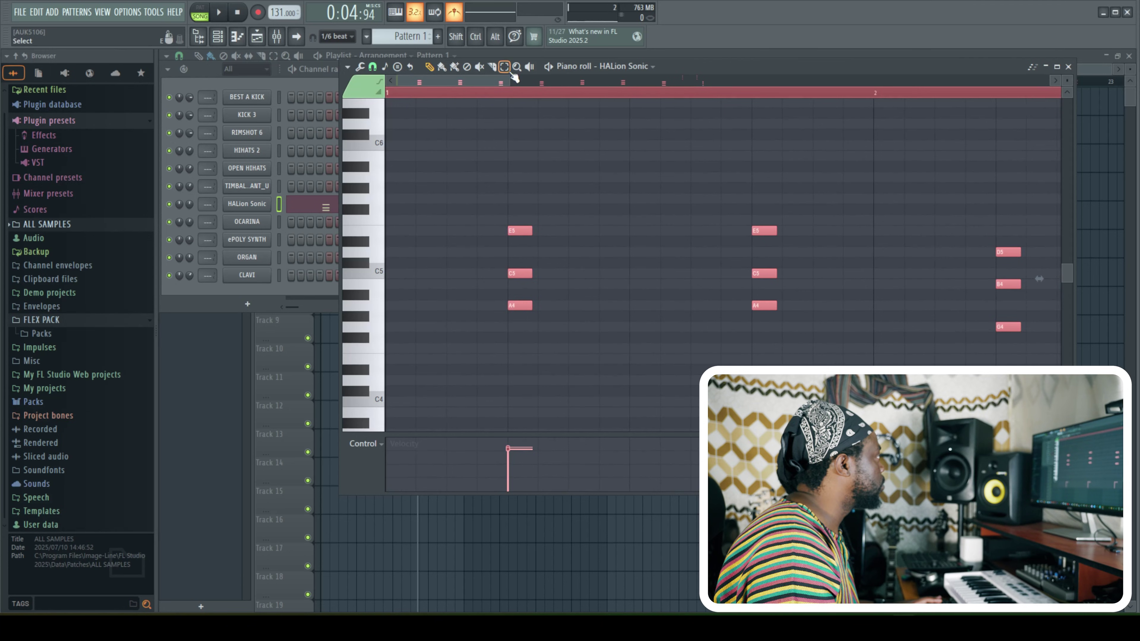
drag(468, 365, 1036, 150)
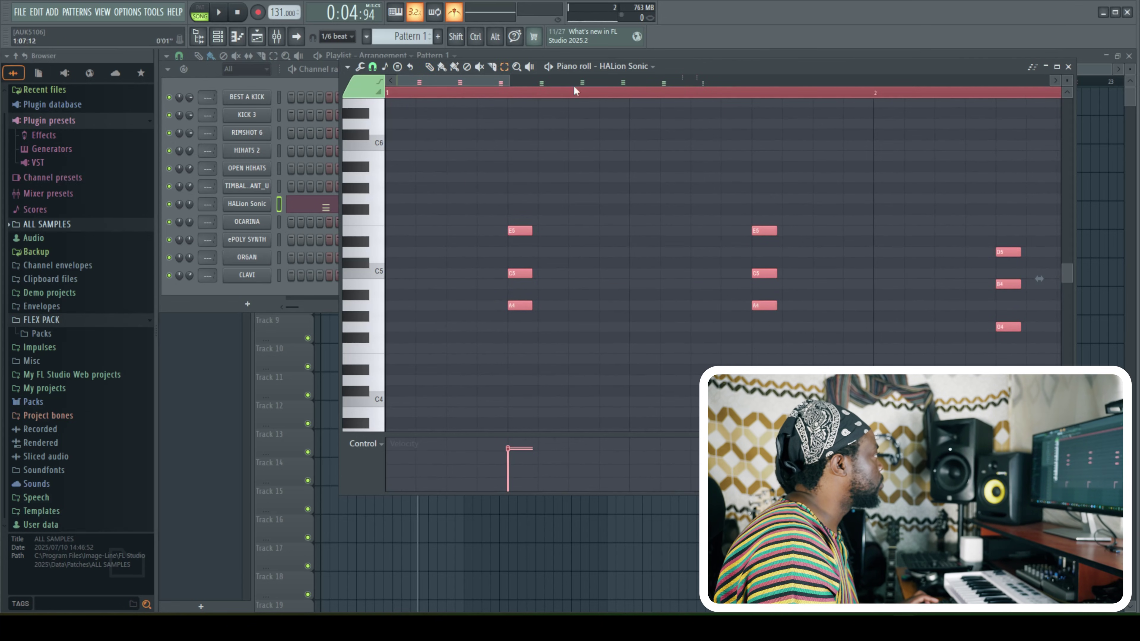
mouse_move(504, 81)
mouse_down()
mouse_move(567, 87)
mouse_move(618, 115)
mouse_up()
mouse_move(503, 376)
mouse_down()
mouse_move(661, 300)
mouse_move(866, 172)
mouse_up()
drag(608, 88, 669, 91)
mouse_move(624, 361)
mouse_down()
mouse_move(956, 196)
mouse_move(821, 196)
mouse_up()
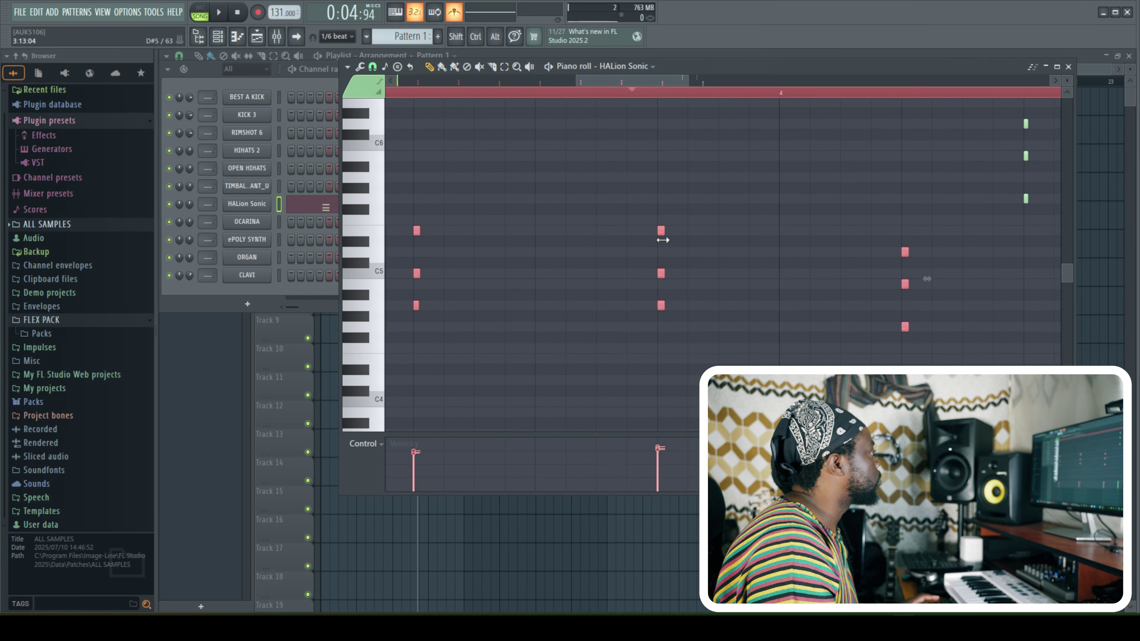
Play back the edited HALion Sonic chords, then close the piano roll and channel rack and stop playback
key(F6)
click(220, 13)
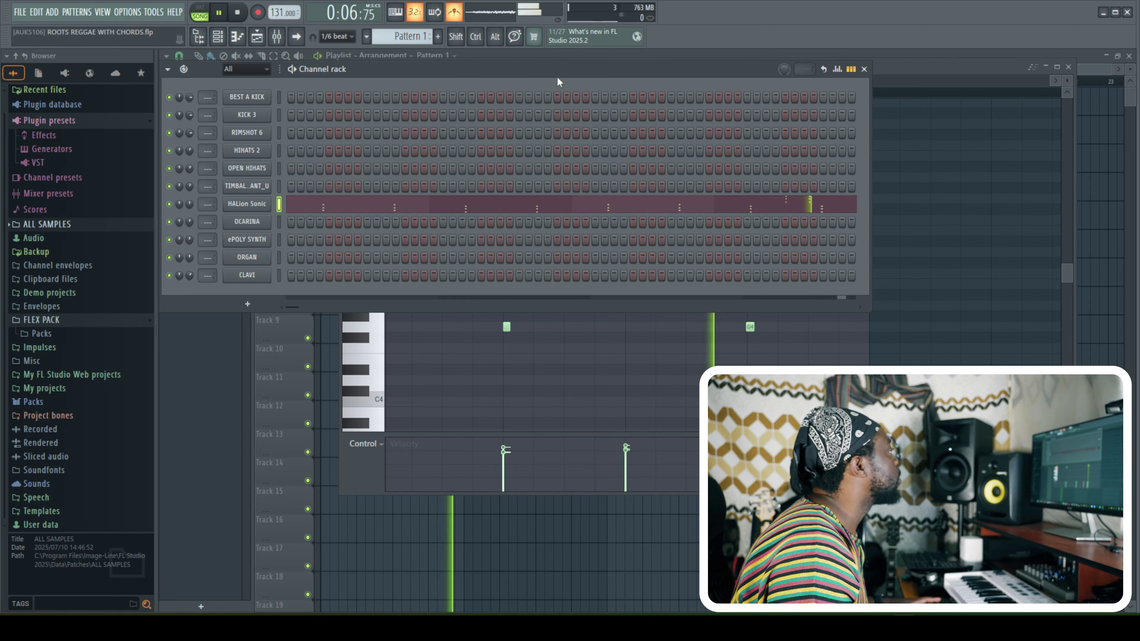
click(1068, 67)
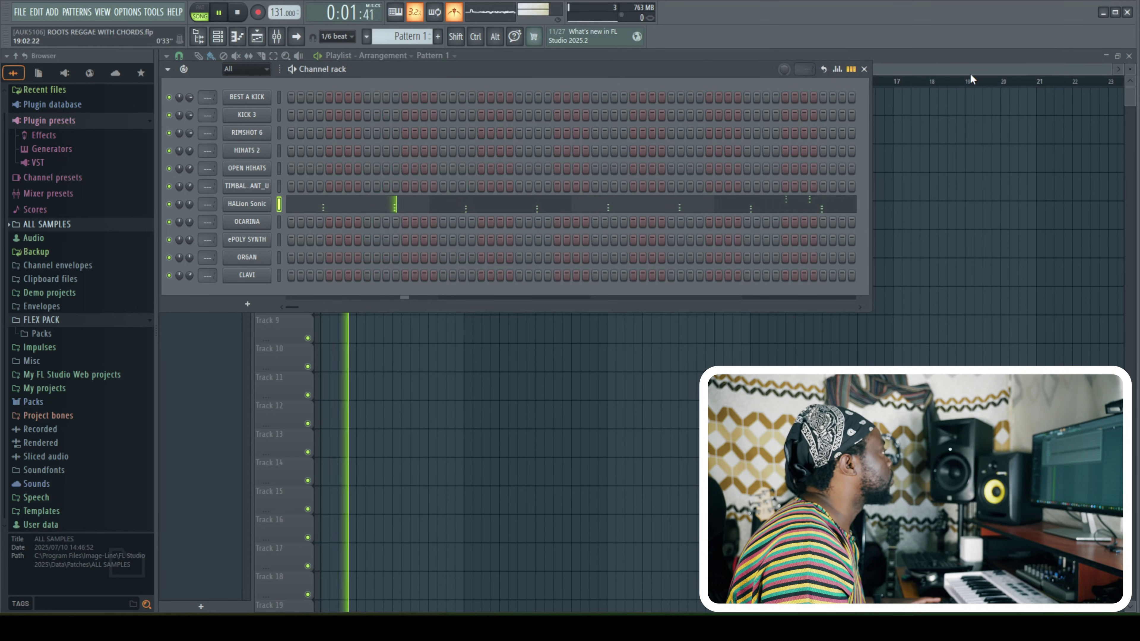
key(F6)
key(space)
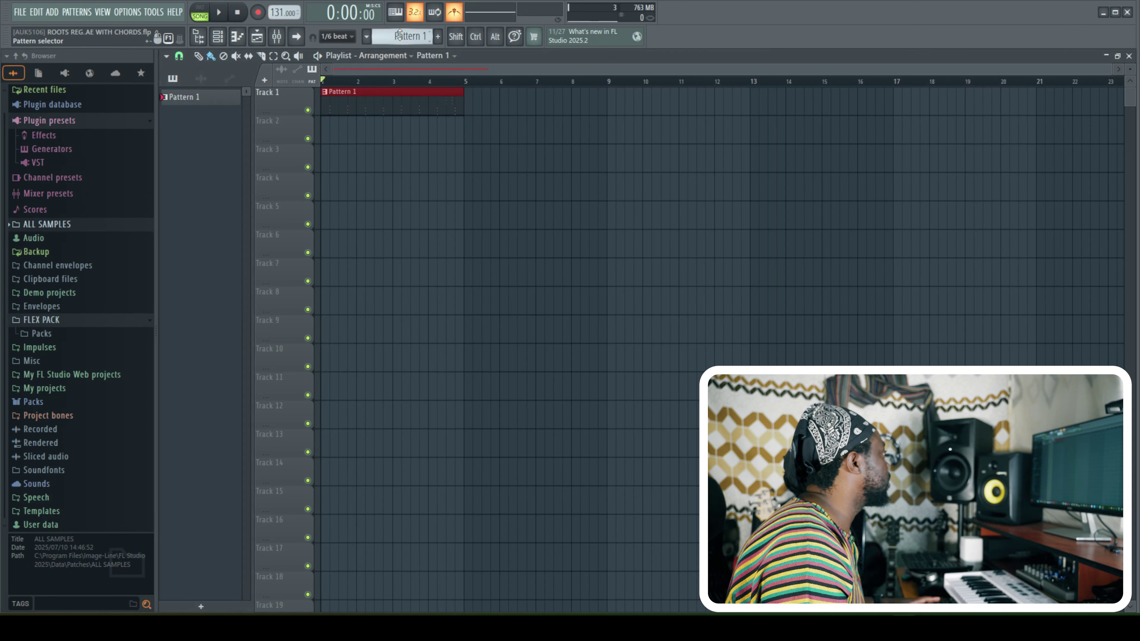
Place Pattern 2 at bar 1 of Track 2 and record a chord part into it with the OCARINA channel
click(328, 132)
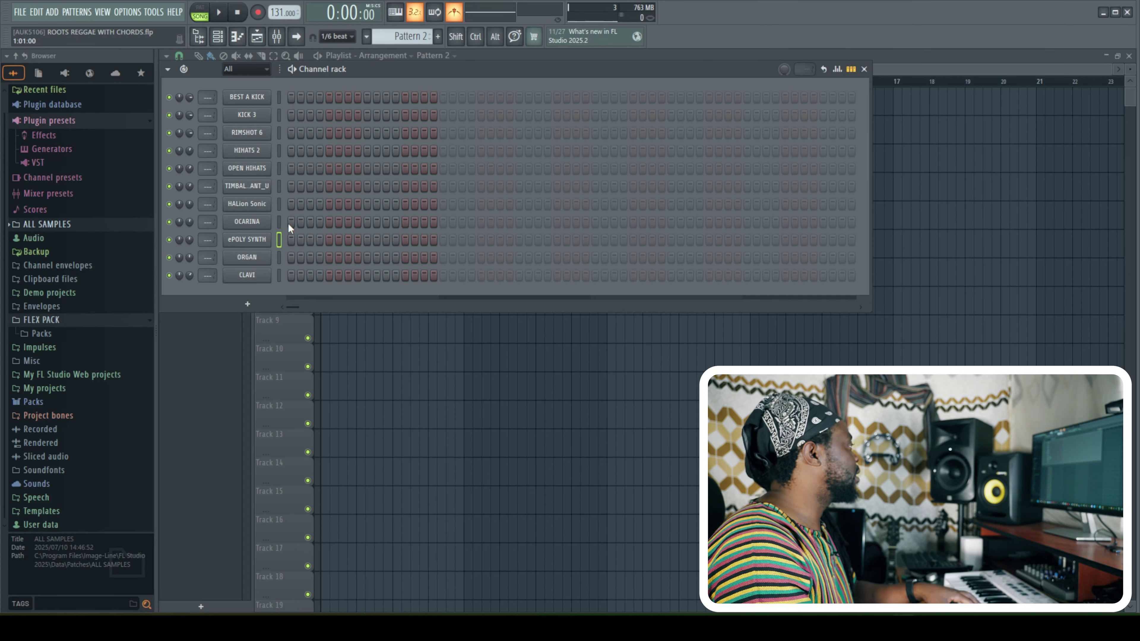
key(F6)
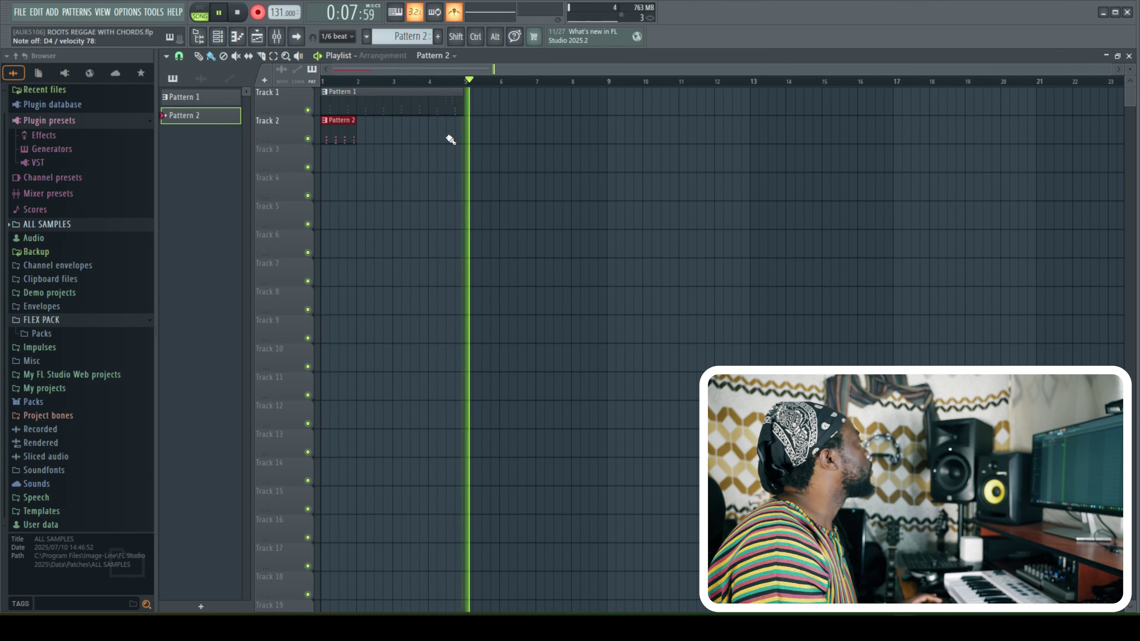
key(space)
click(258, 13)
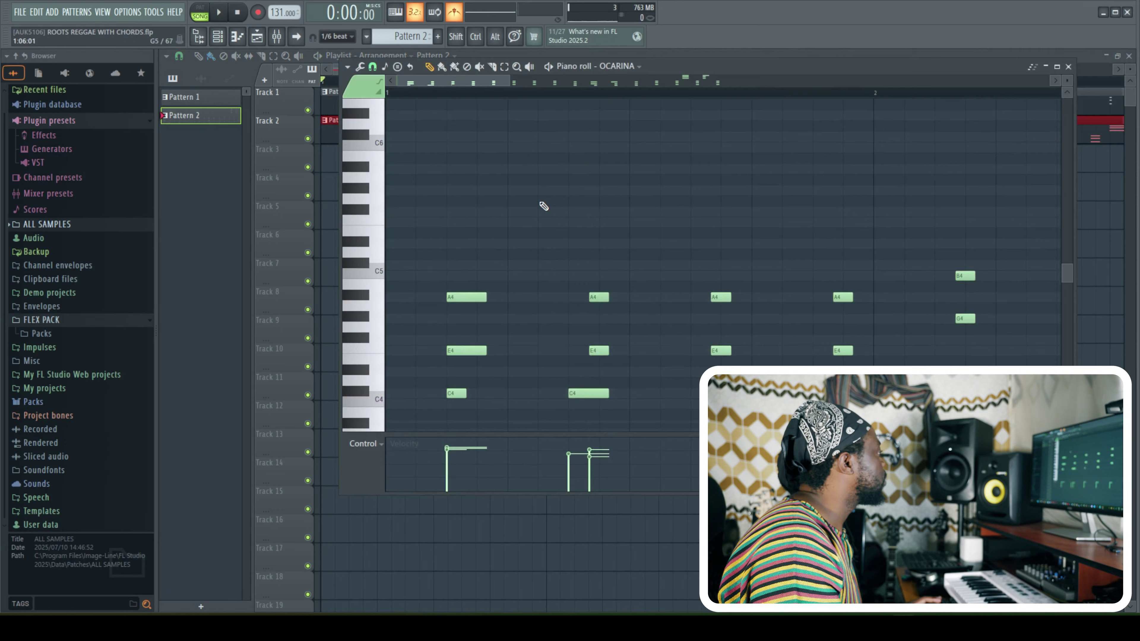
In the OCARINA piano roll, align the second chord's C4 note with its chord and lengthen the third chord's C4 to match
scroll(544, 206, down, 1)
key(space)
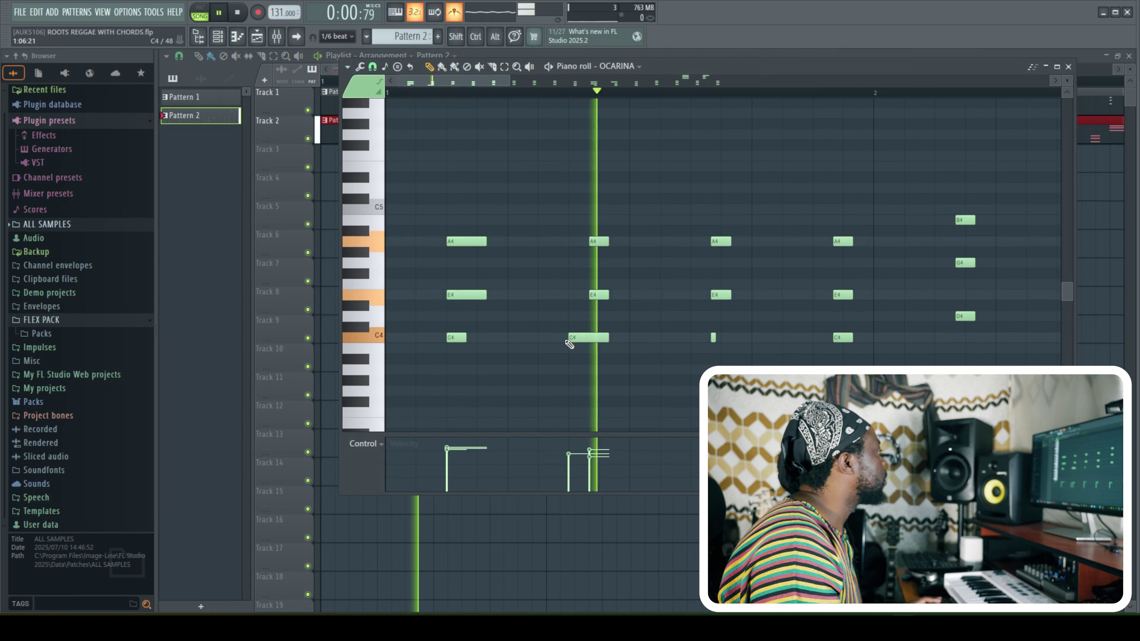
drag(569, 344, 586, 344)
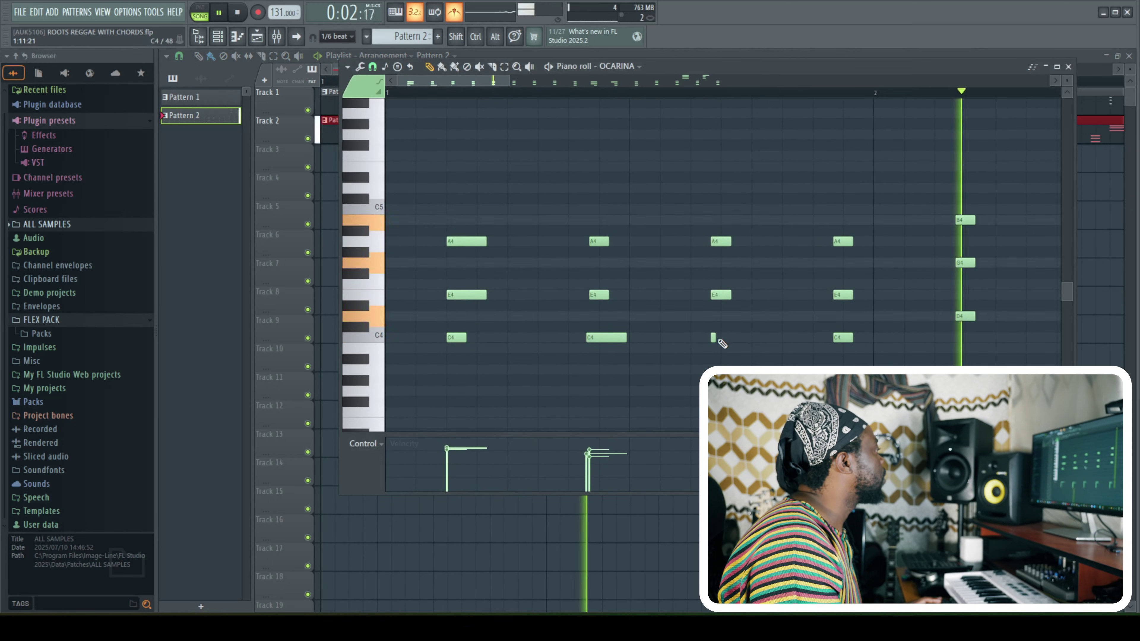
drag(715, 338, 733, 342)
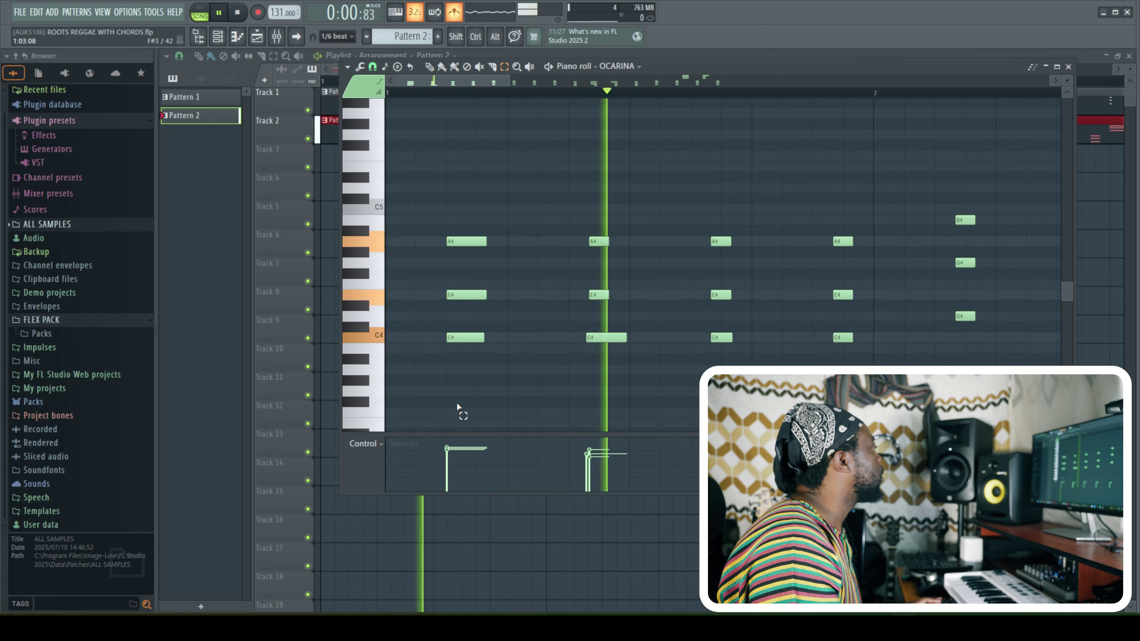
drag(457, 407, 504, 225)
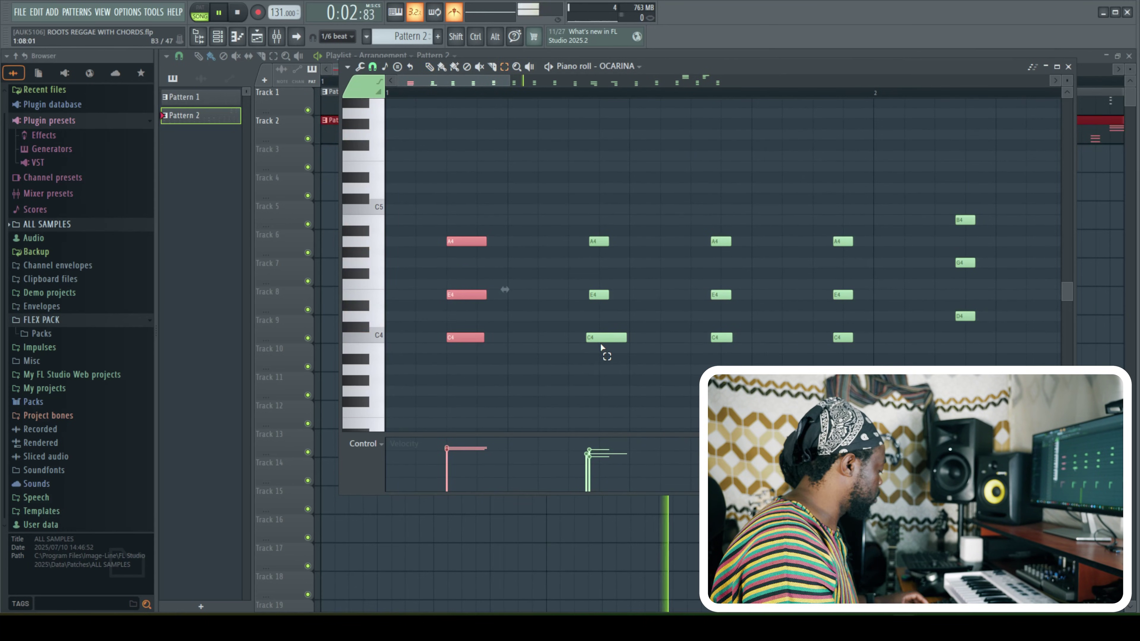
drag(592, 320, 641, 217)
drag(711, 367, 747, 247)
drag(815, 367, 859, 211)
drag(945, 354, 992, 186)
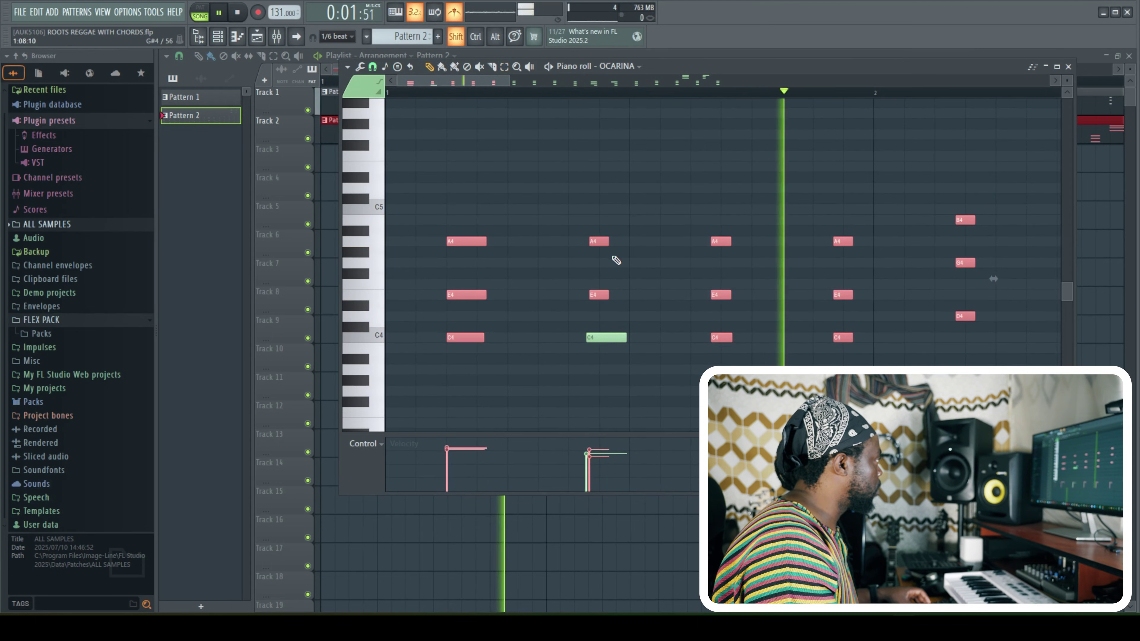
Shorten the second OCARINA chord's C4 note to match the length of the chord's other notes
key(space)
key(space)
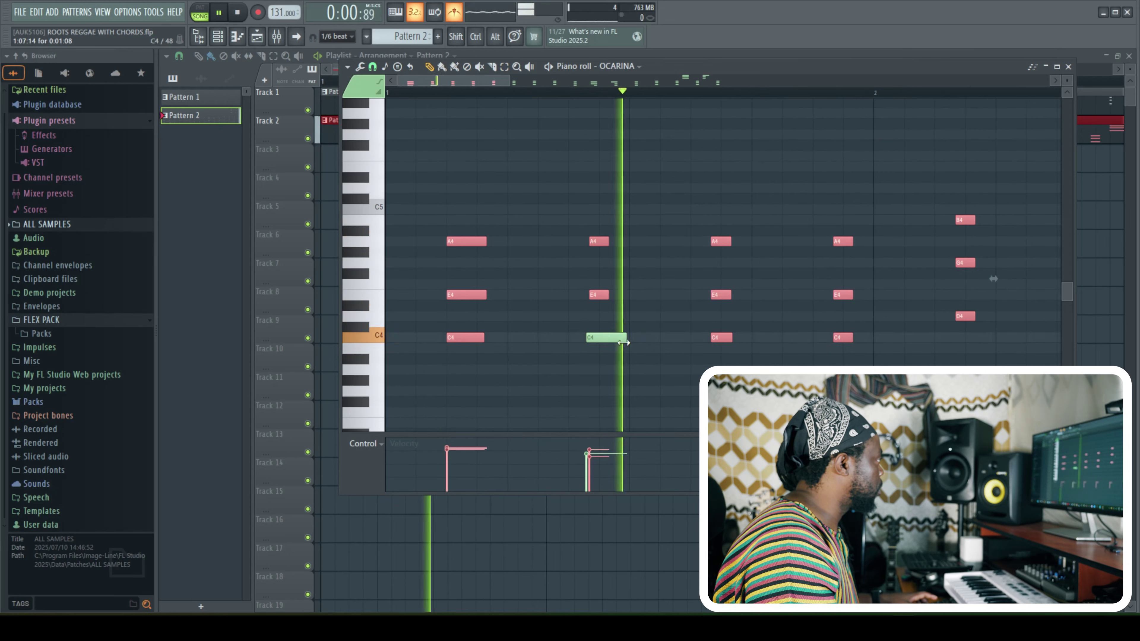
drag(625, 341, 606, 339)
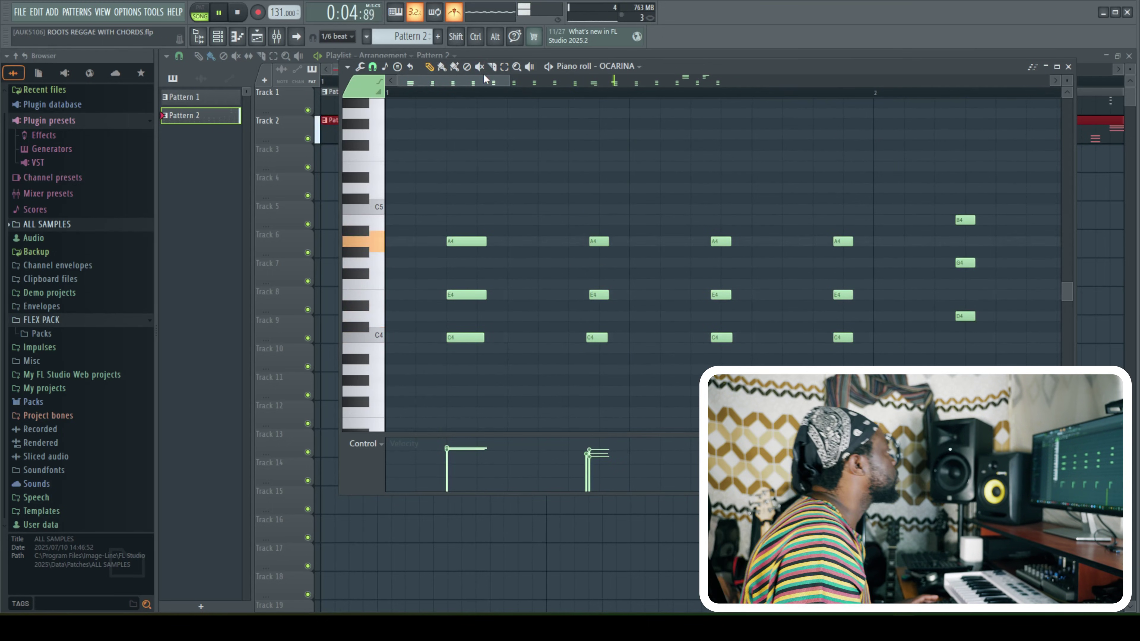
Shift the first OCARINA chord slightly later, shorten all its notes to match the following chords, and replay the pattern
drag(491, 80, 634, 99)
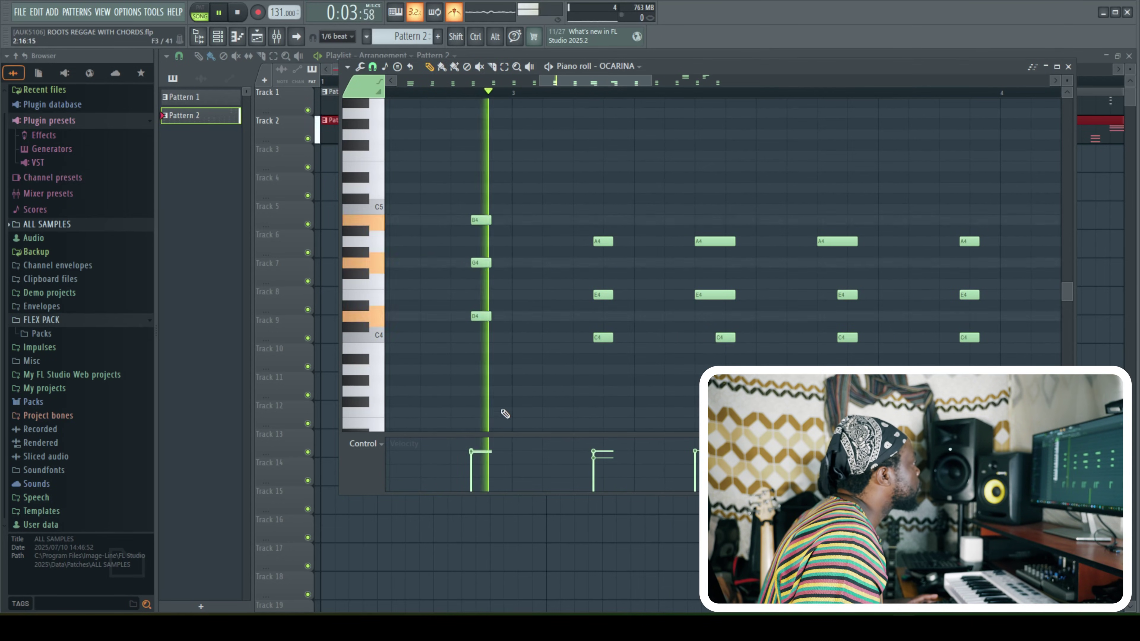
key(space)
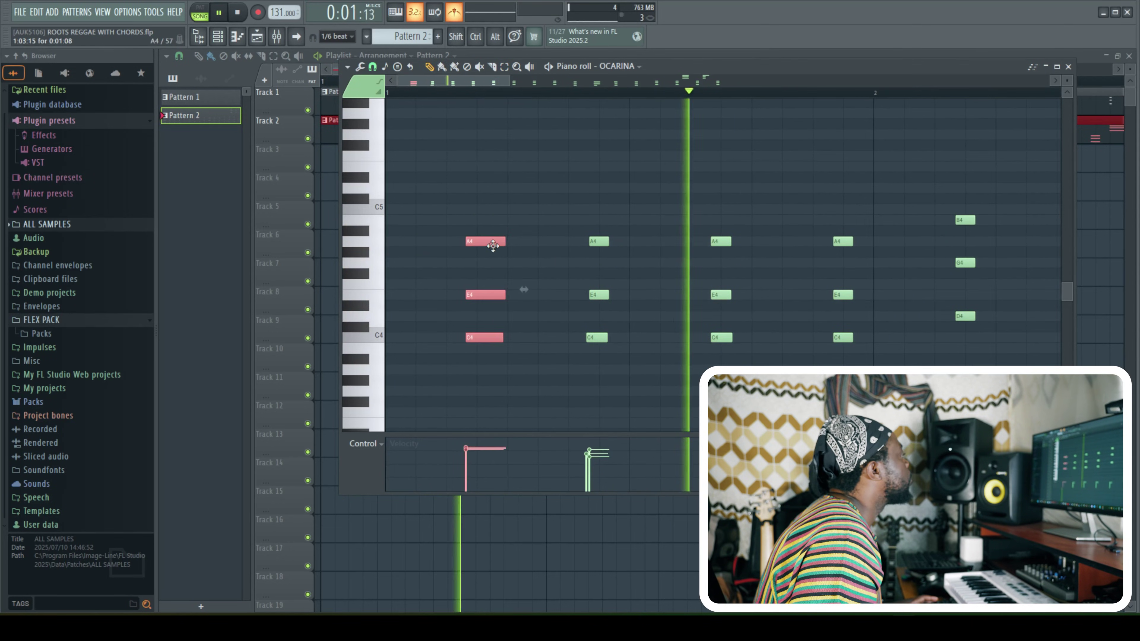
drag(523, 289, 505, 290)
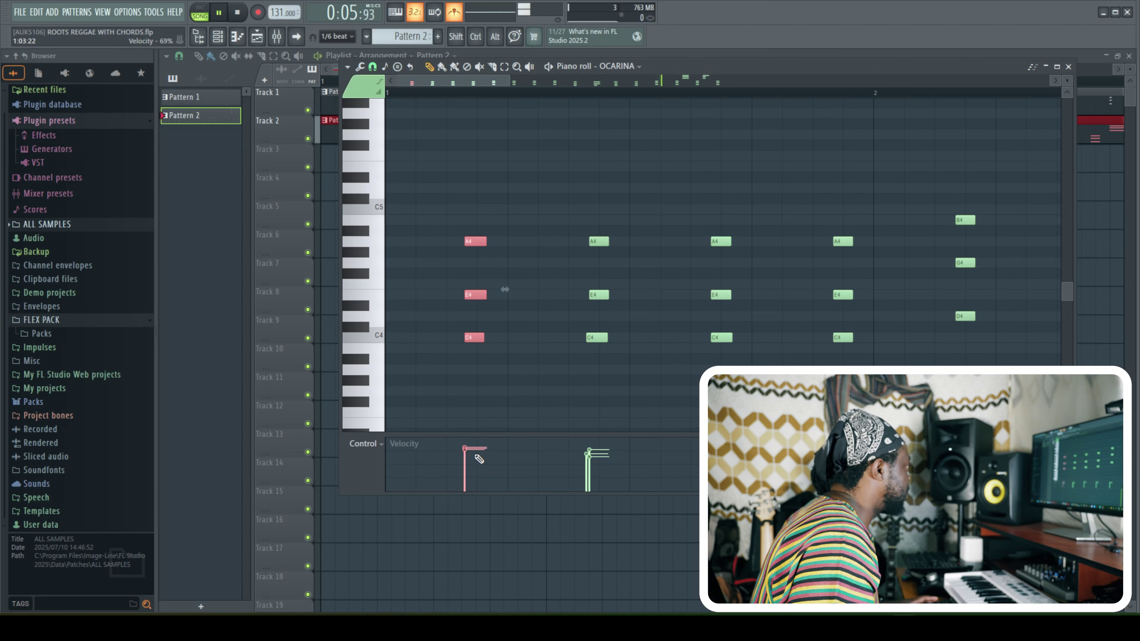
key(space)
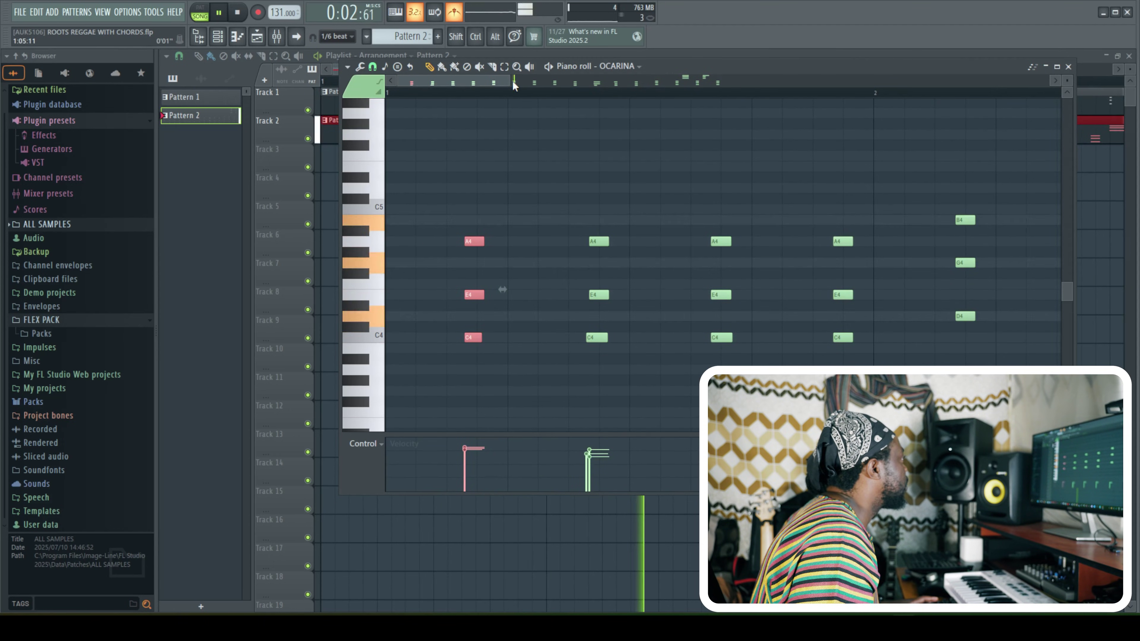
scroll(514, 85, down, 6)
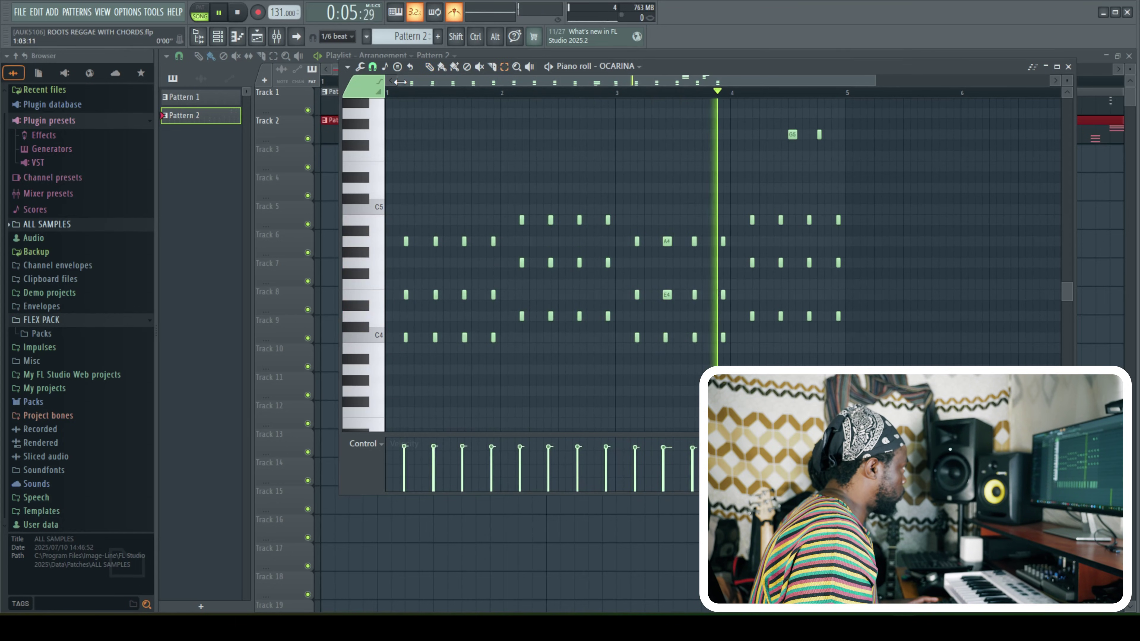
Check the OCARINA pattern's notes, stop playback and close the piano roll and channel rack to return to the playlist
drag(400, 82, 550, 81)
drag(871, 82, 745, 86)
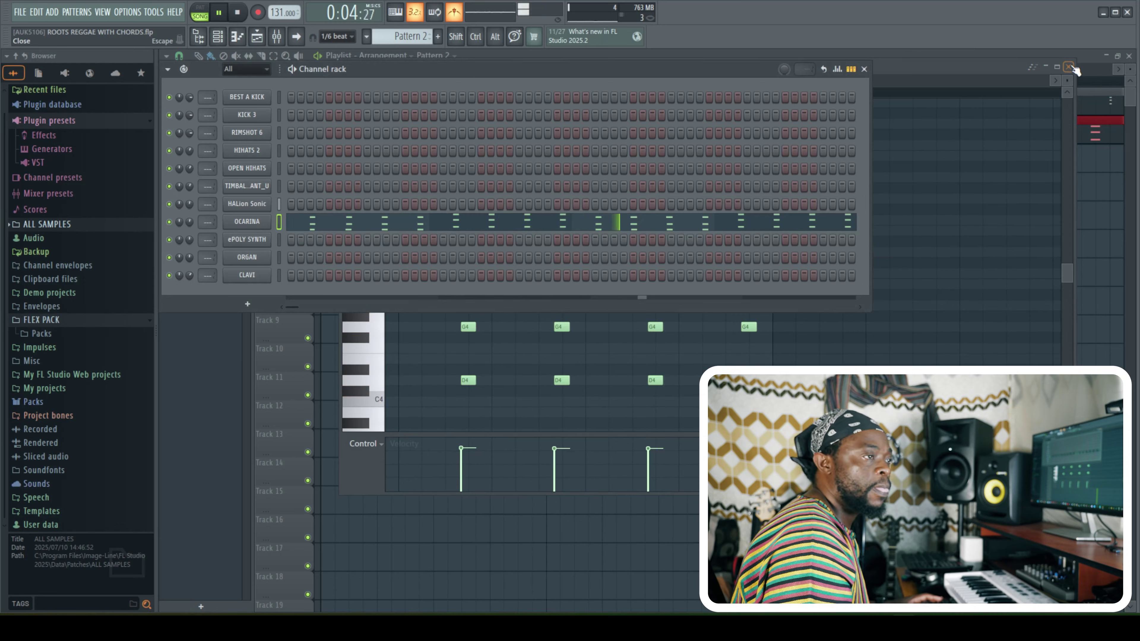
click(1068, 67)
key(space)
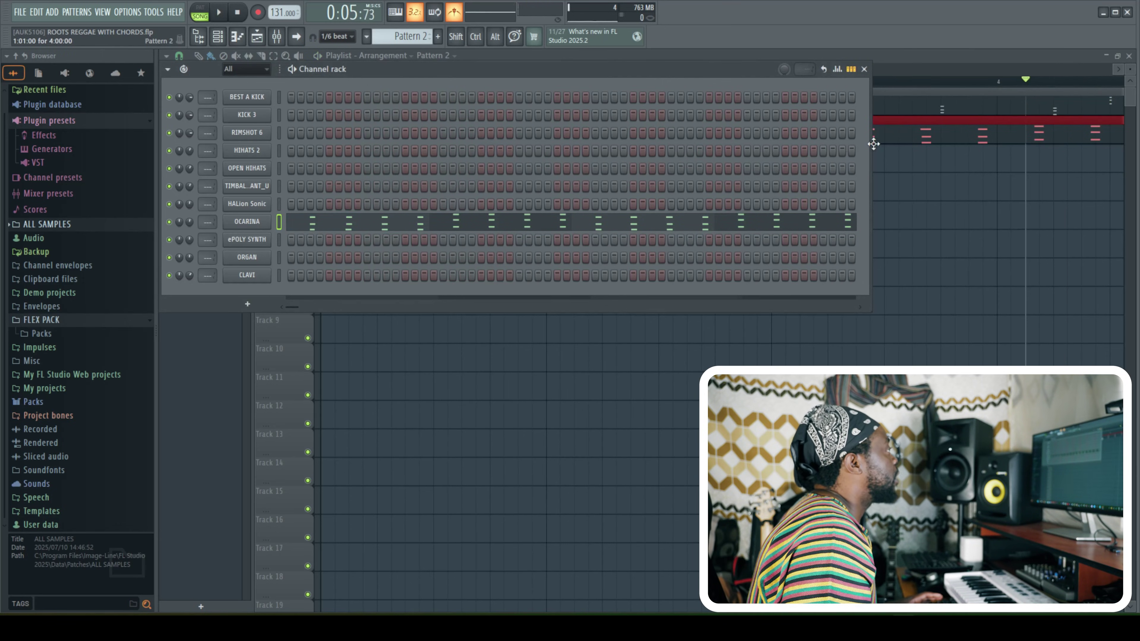
click(865, 69)
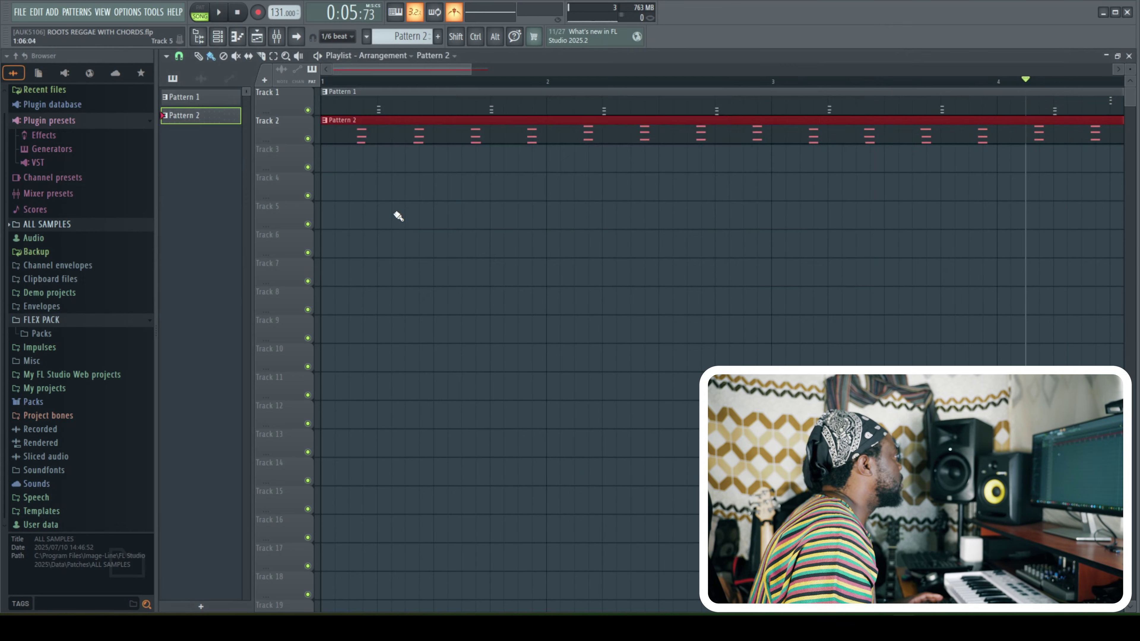
Insert one empty playlist track above Track 1
click(349, 172)
right_click(390, 170)
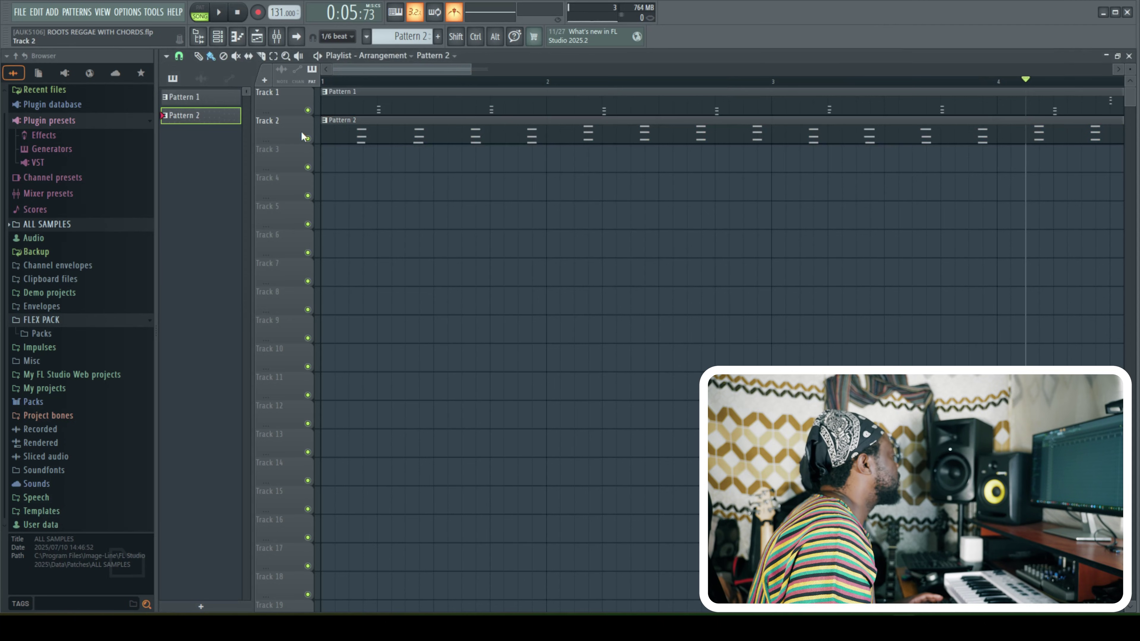
right_click(290, 95)
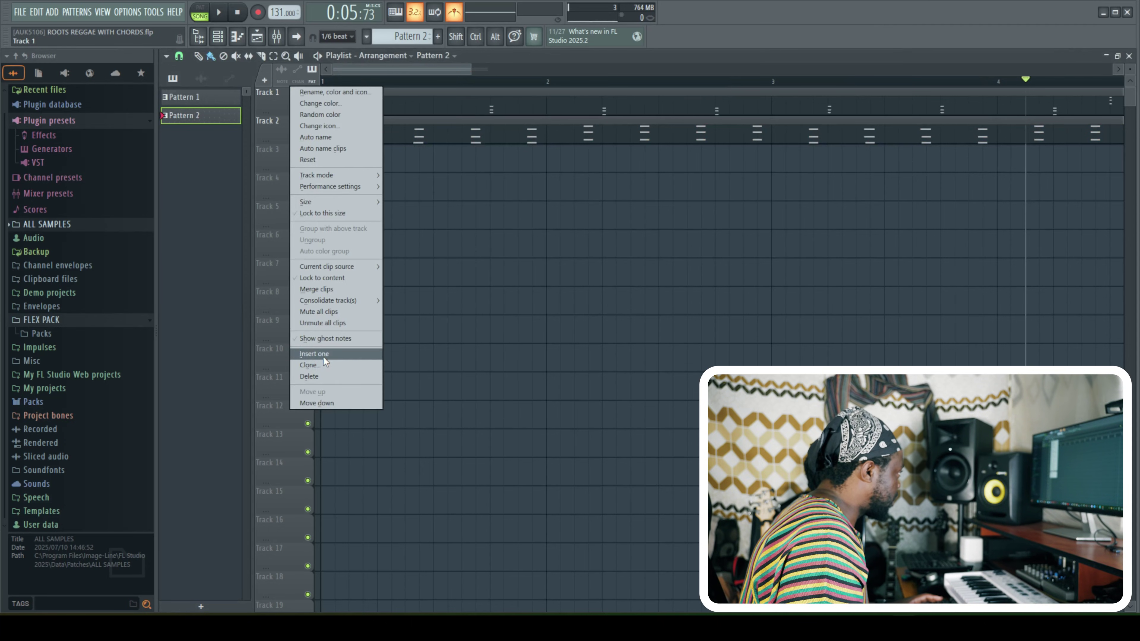
click(314, 354)
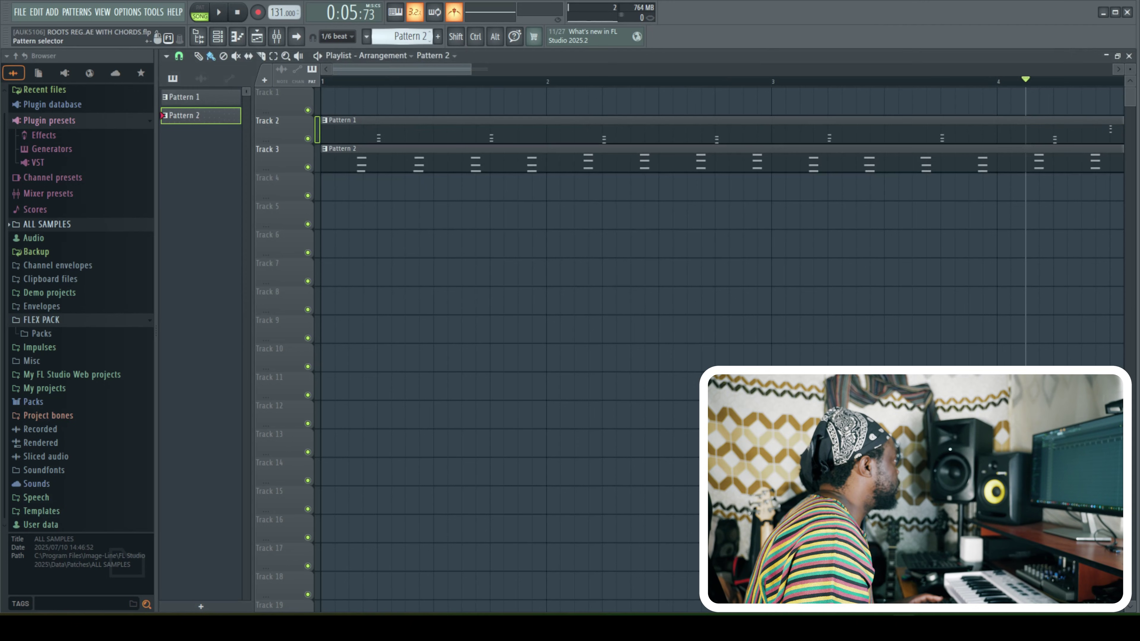
In Pattern 3 on Track 1, program BEST A KICK hits on steps 1, 9 and 25
key(F6)
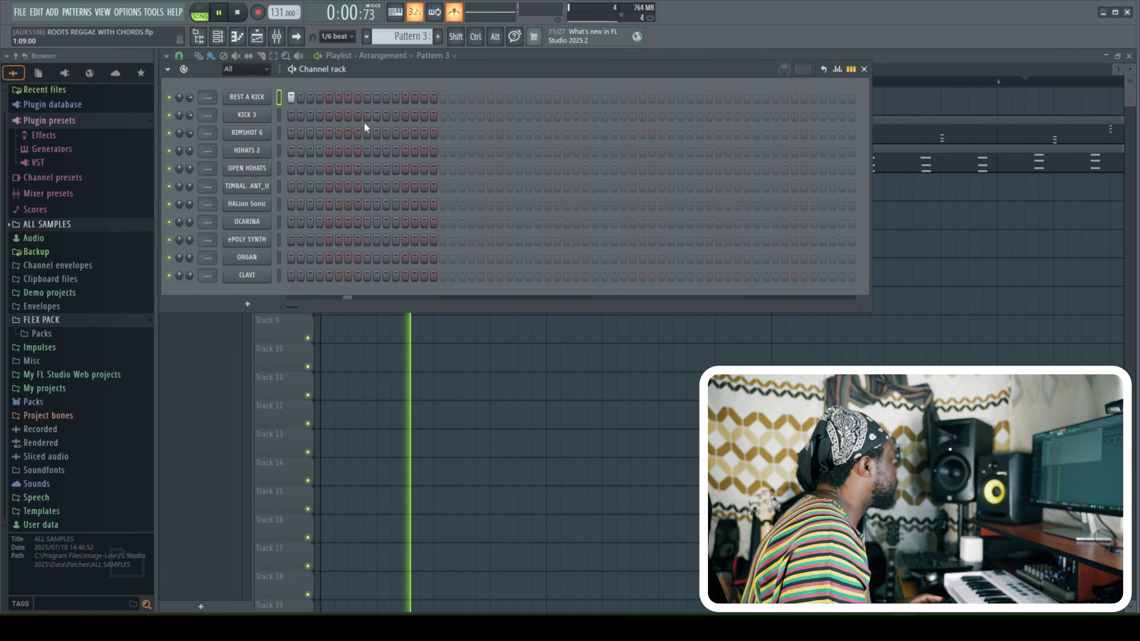
click(416, 97)
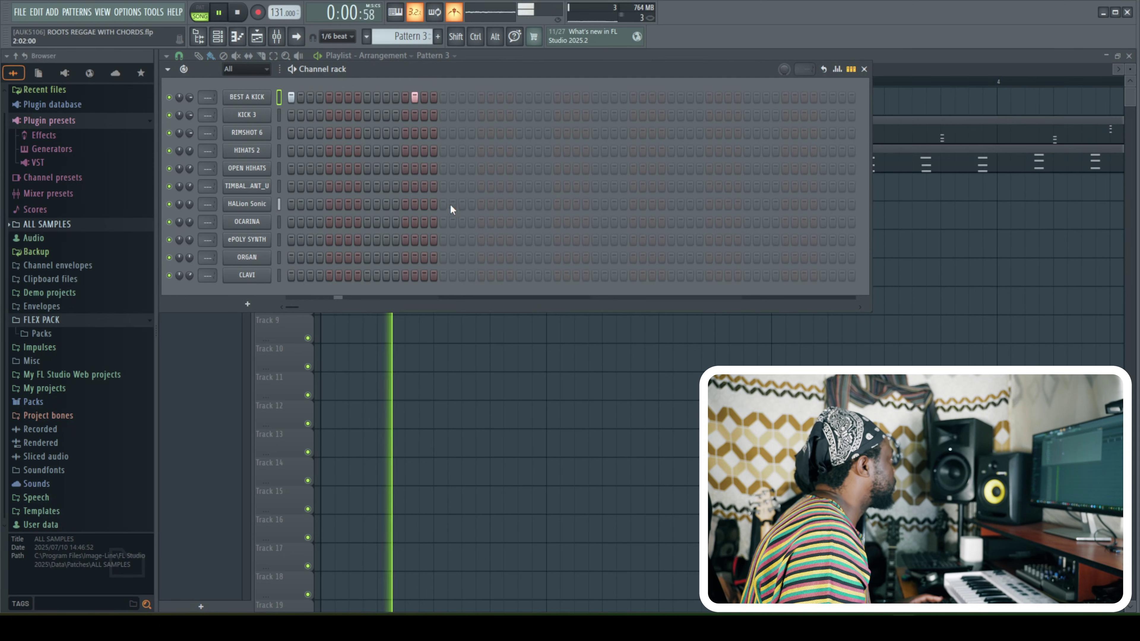
click(357, 97)
right_click(357, 97)
click(367, 97)
right_click(414, 97)
click(528, 97)
click(519, 97)
right_click(529, 95)
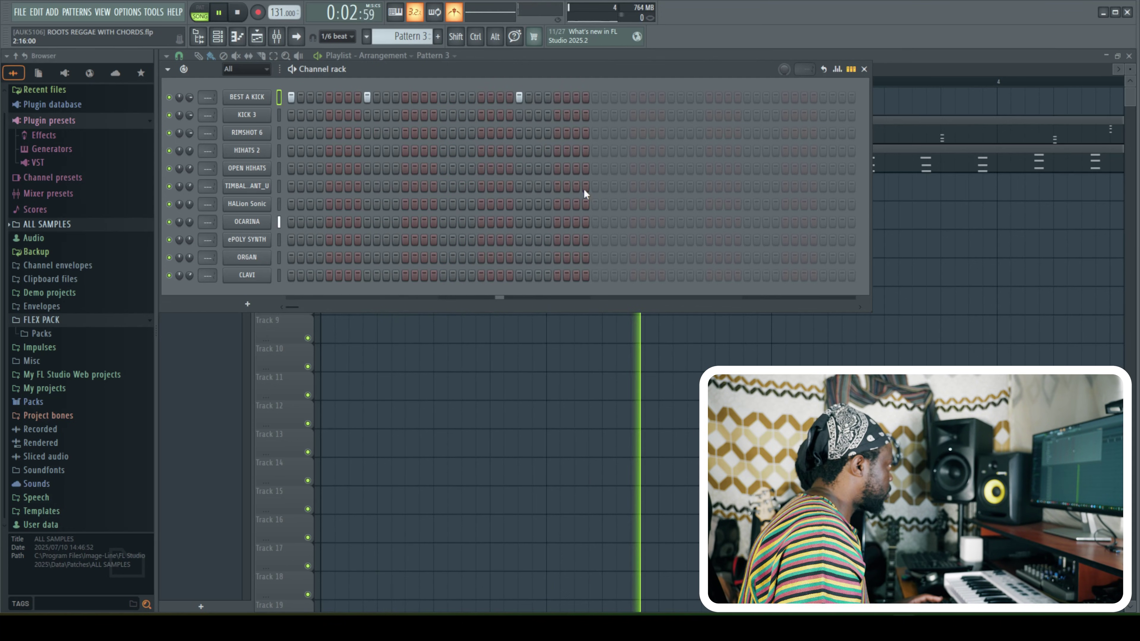
Layer KICK 3 and RIMSHOT 6 hits on steps 9 and 25 of Pattern 3
click(367, 115)
click(519, 112)
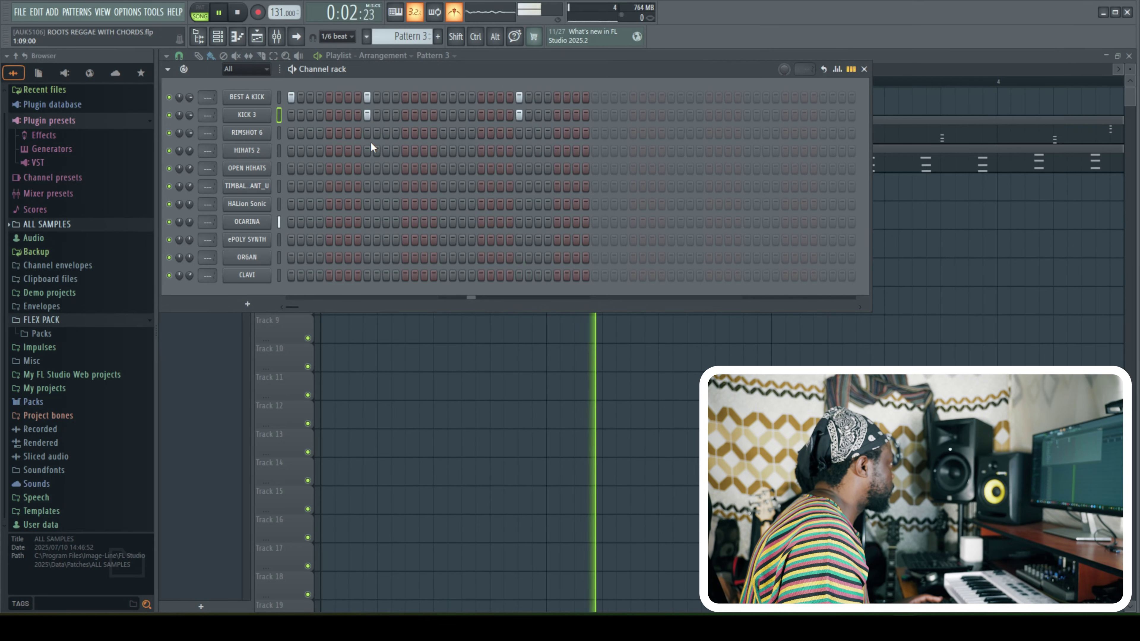
click(367, 132)
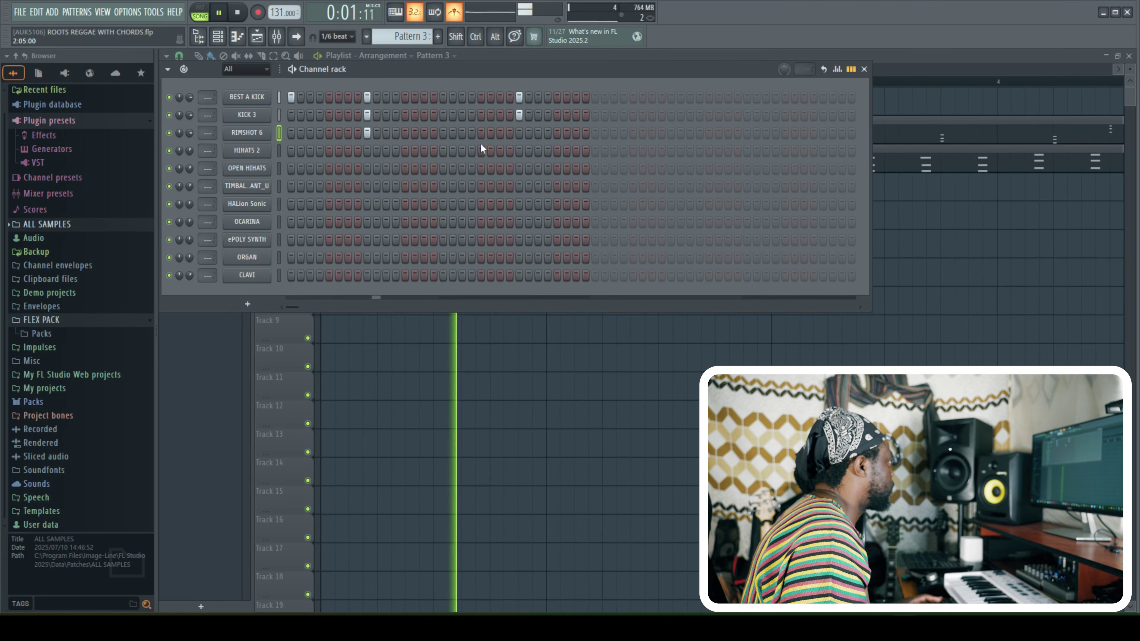
click(519, 133)
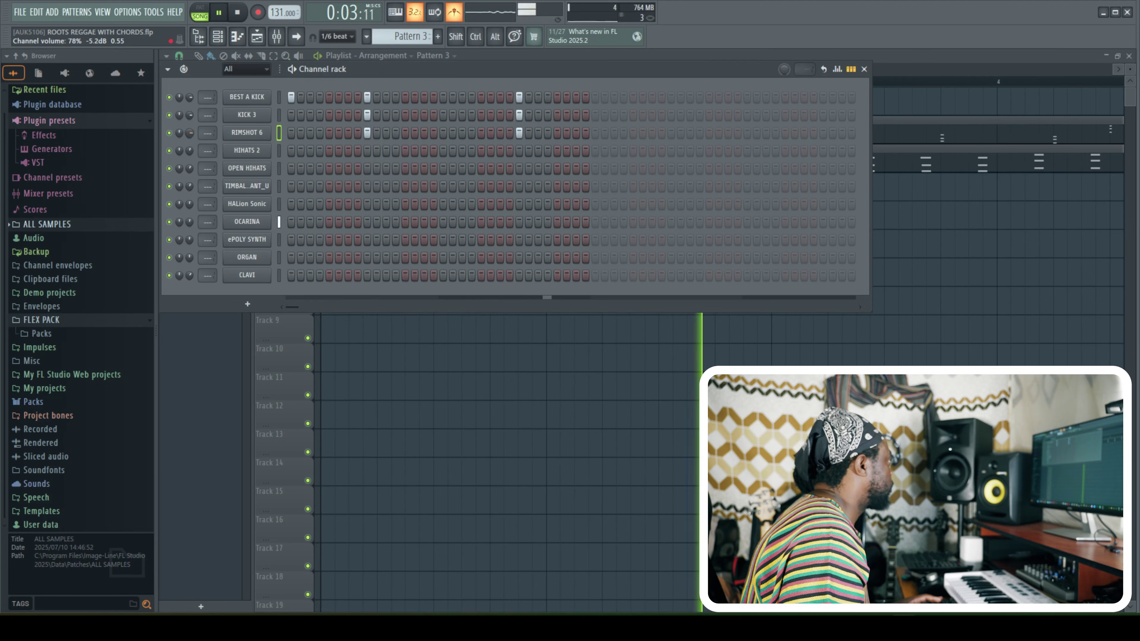
Place a second Pattern 3 clip at bar 3 of Track 1 and replay the arrangement
click(864, 69)
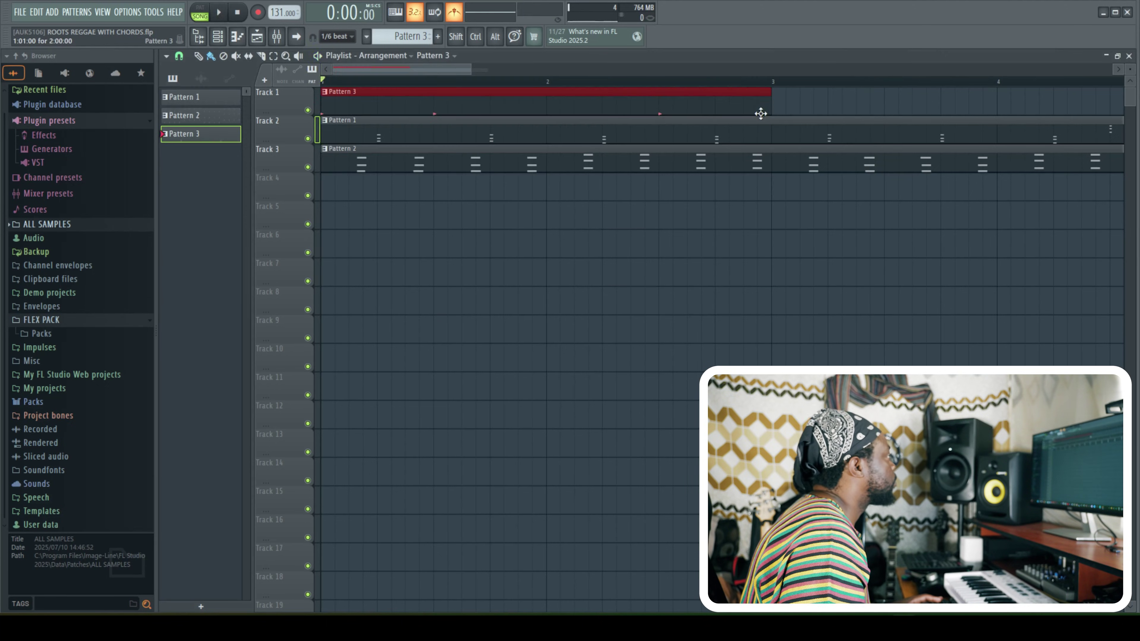
click(780, 104)
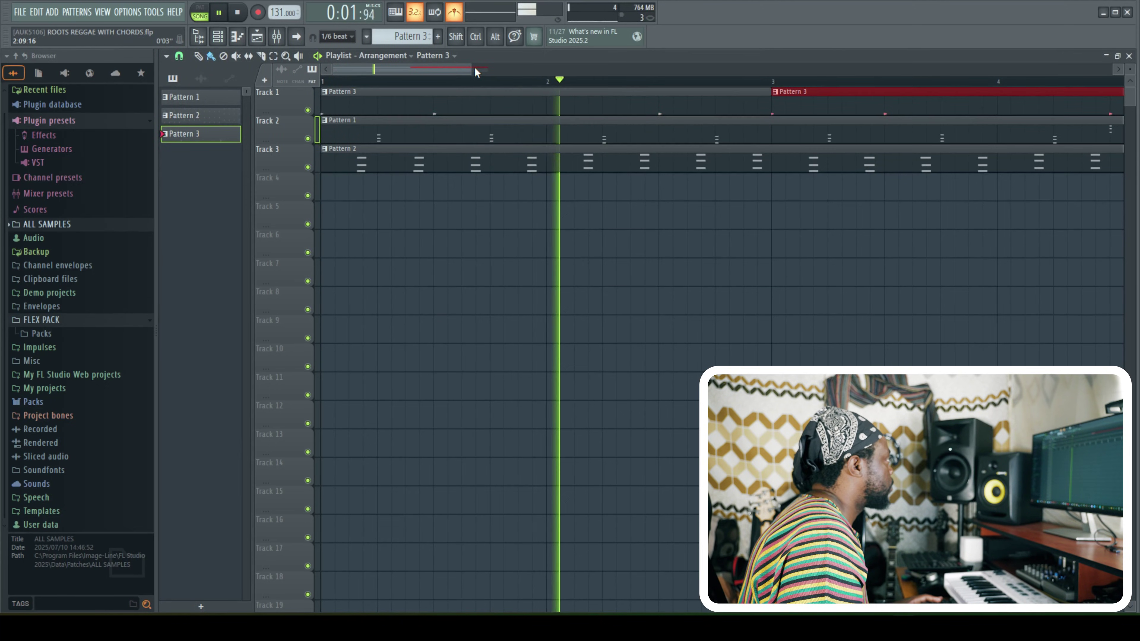
scroll(640, 108, down, 3)
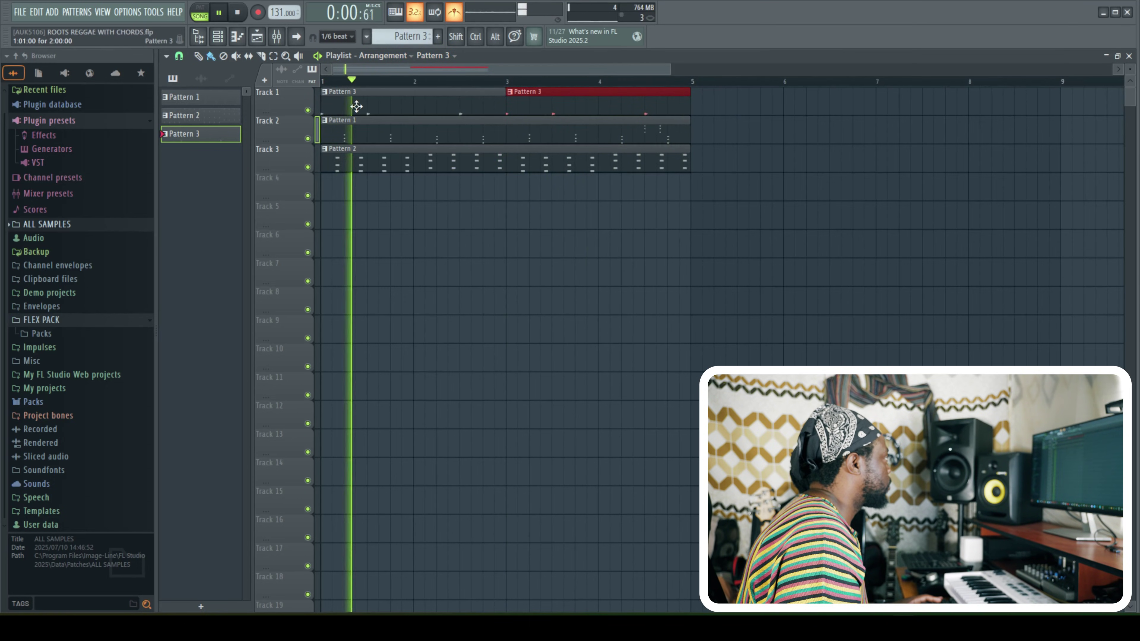
Record a hi-hat part into Pattern 3 with the HIHATS 2 channel
click(219, 37)
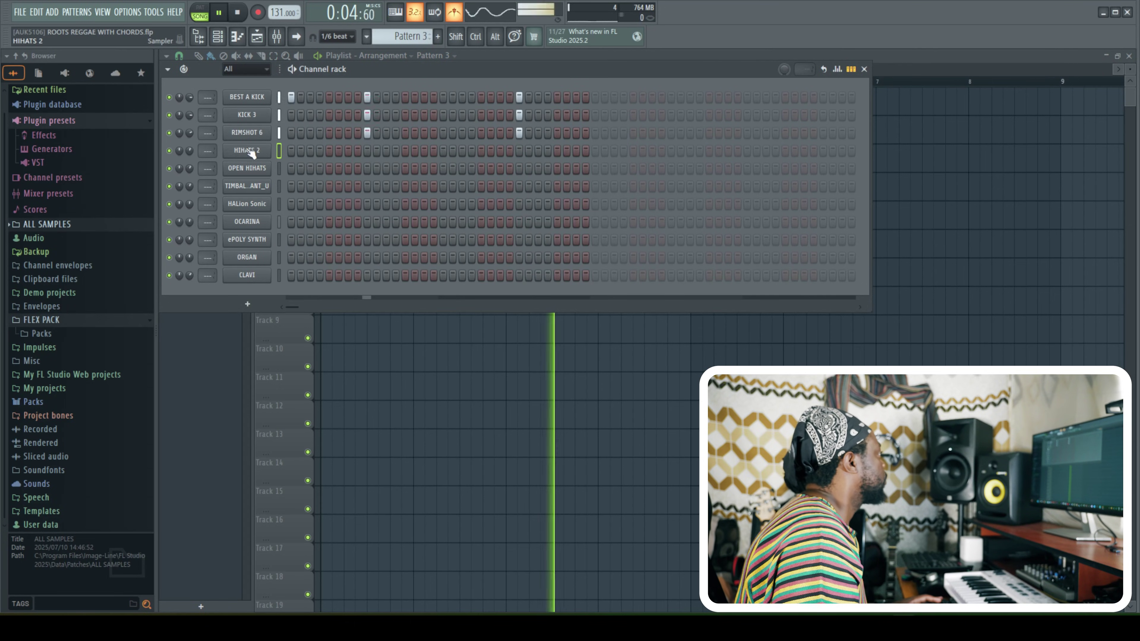
right_click(276, 151)
click(326, 150)
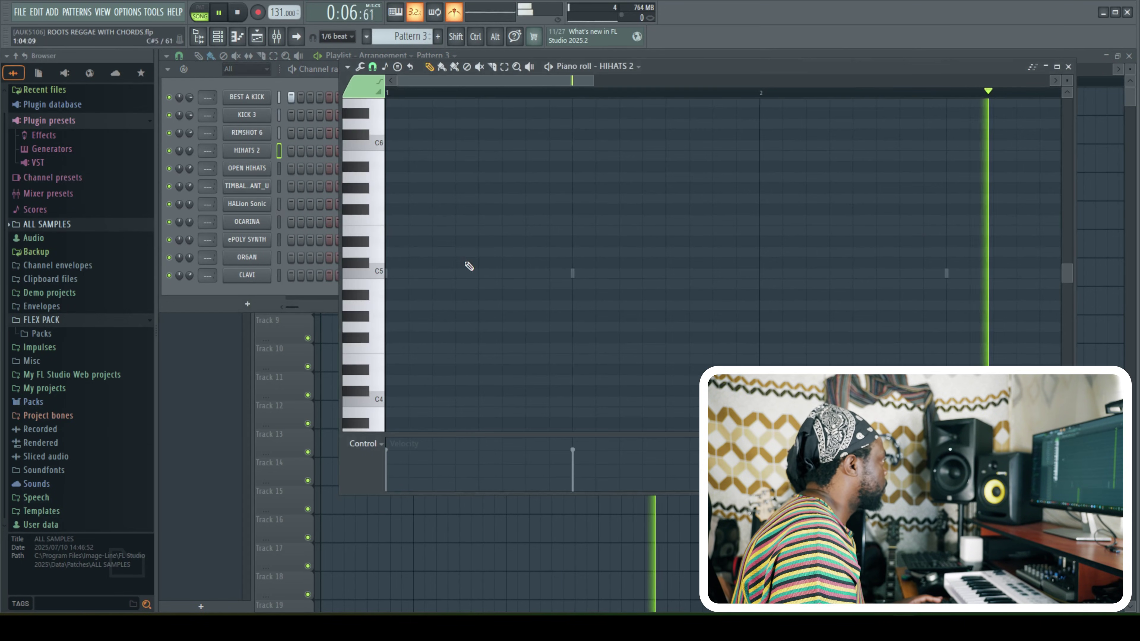
click(1071, 68)
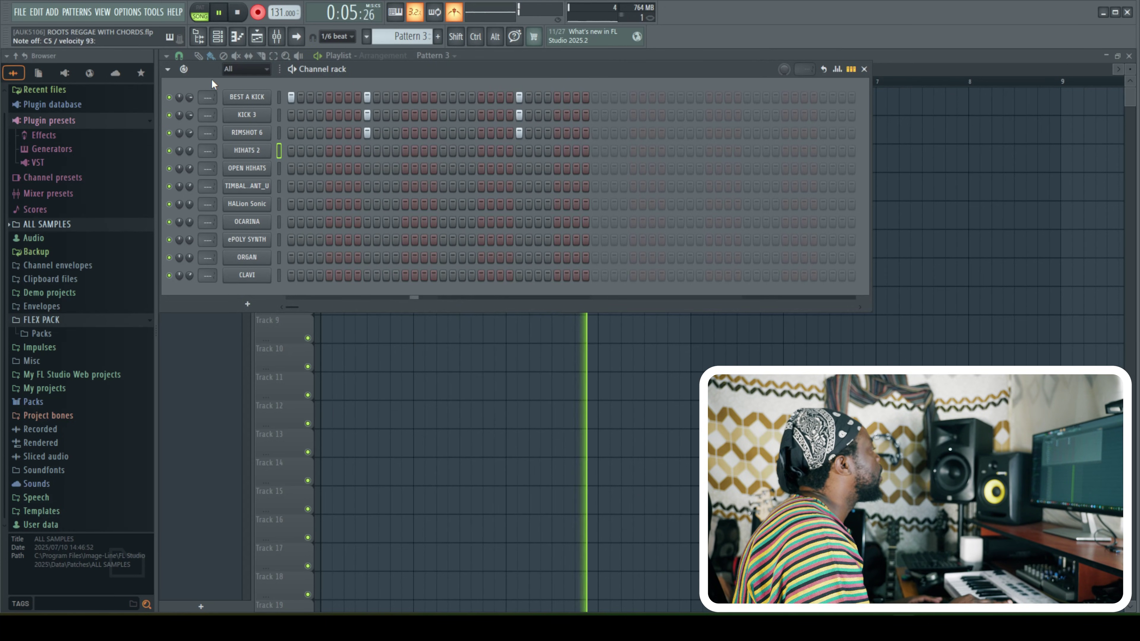
key(space)
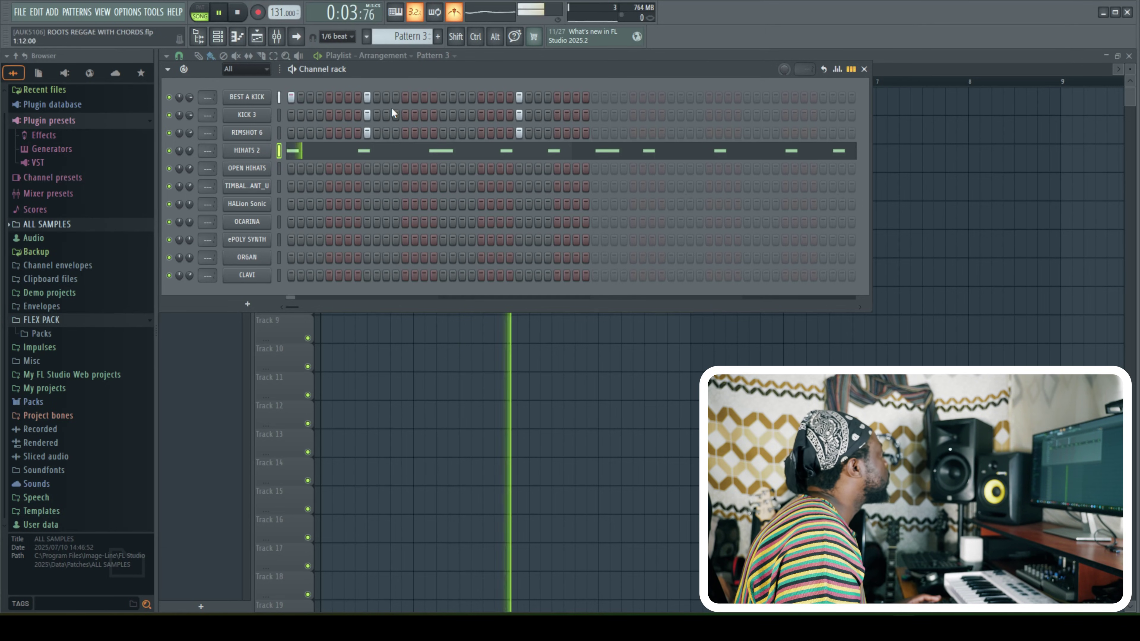
Delete the last note of the recorded HIHATS 2 part in the piano roll
click(595, 150)
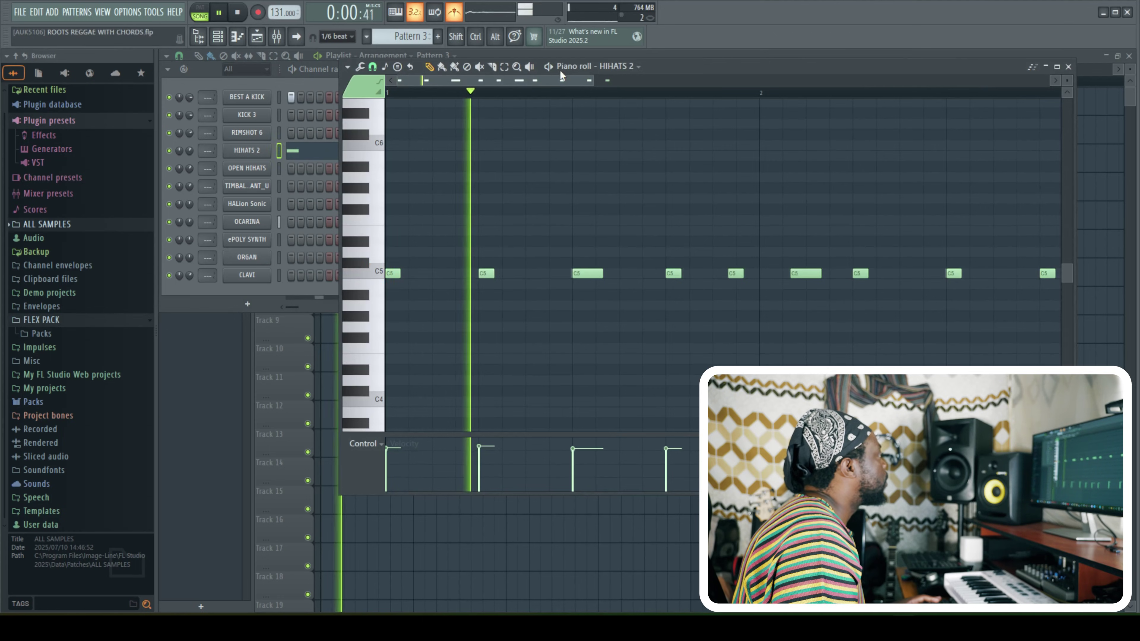
scroll(781, 220, down, 2)
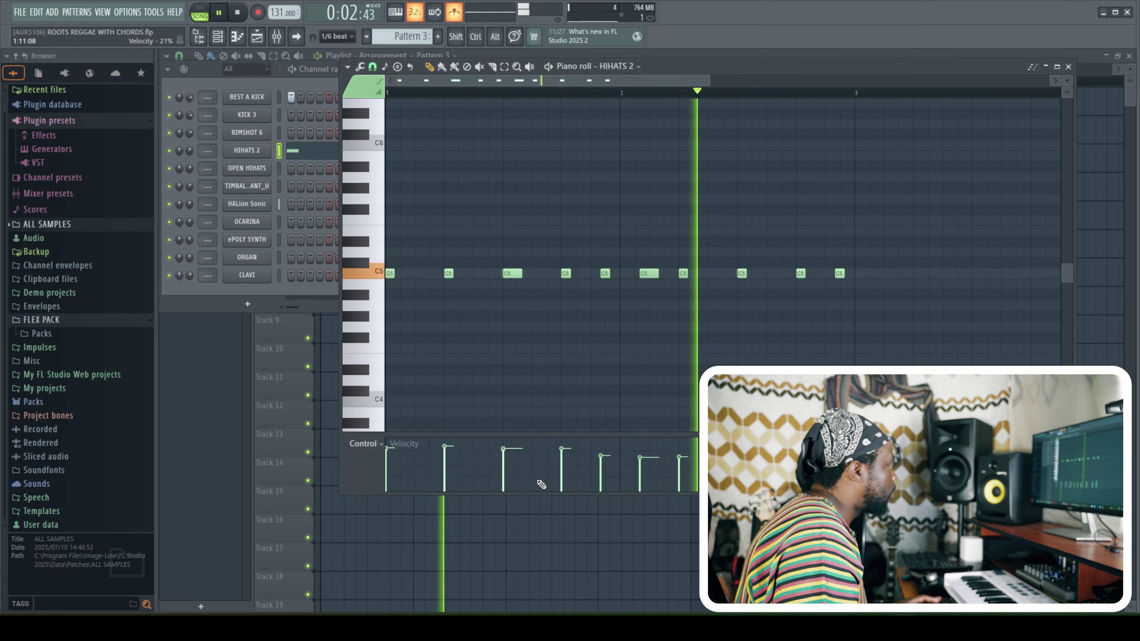
right_click(840, 274)
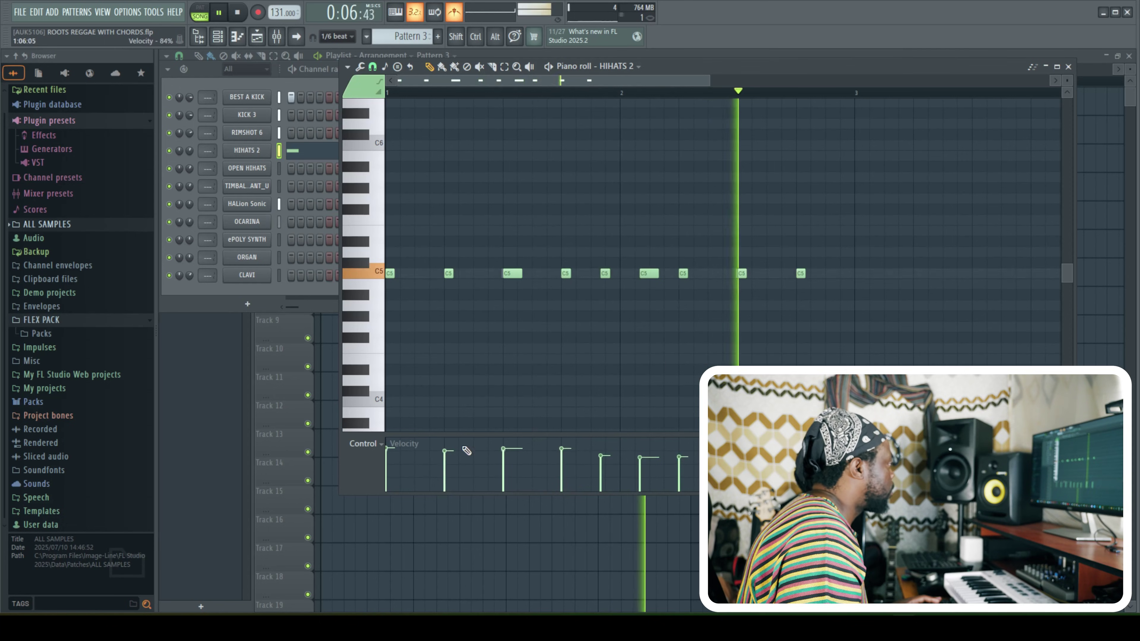
Even out the velocities of the HIHATS 2 notes and close the piano roll
click(515, 453)
click(563, 453)
click(603, 454)
click(650, 453)
click(681, 451)
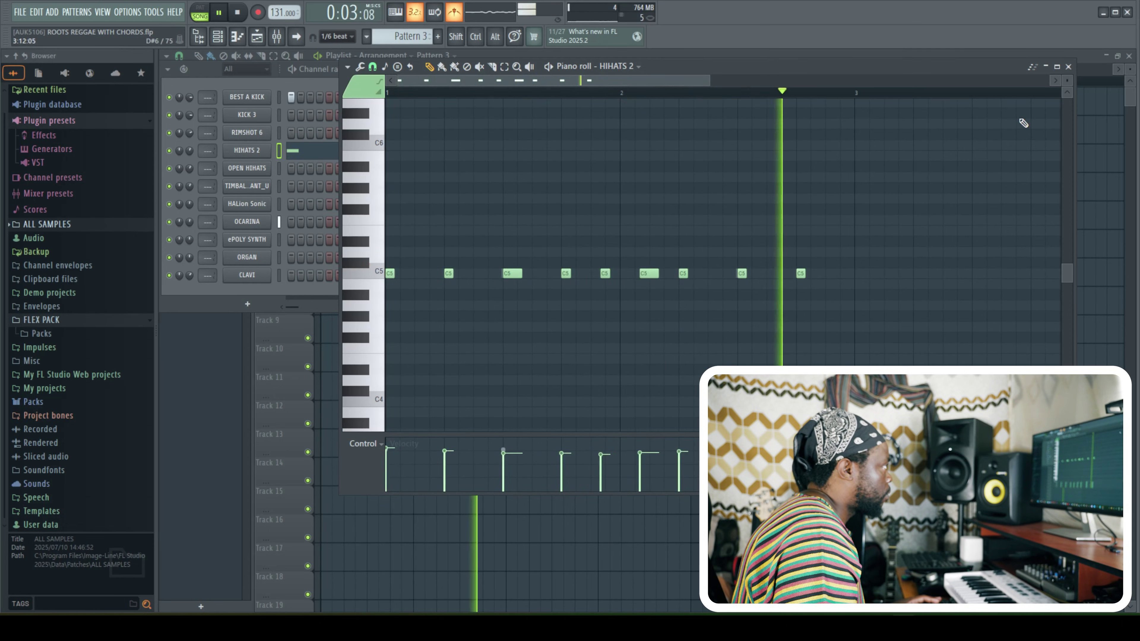
click(1068, 66)
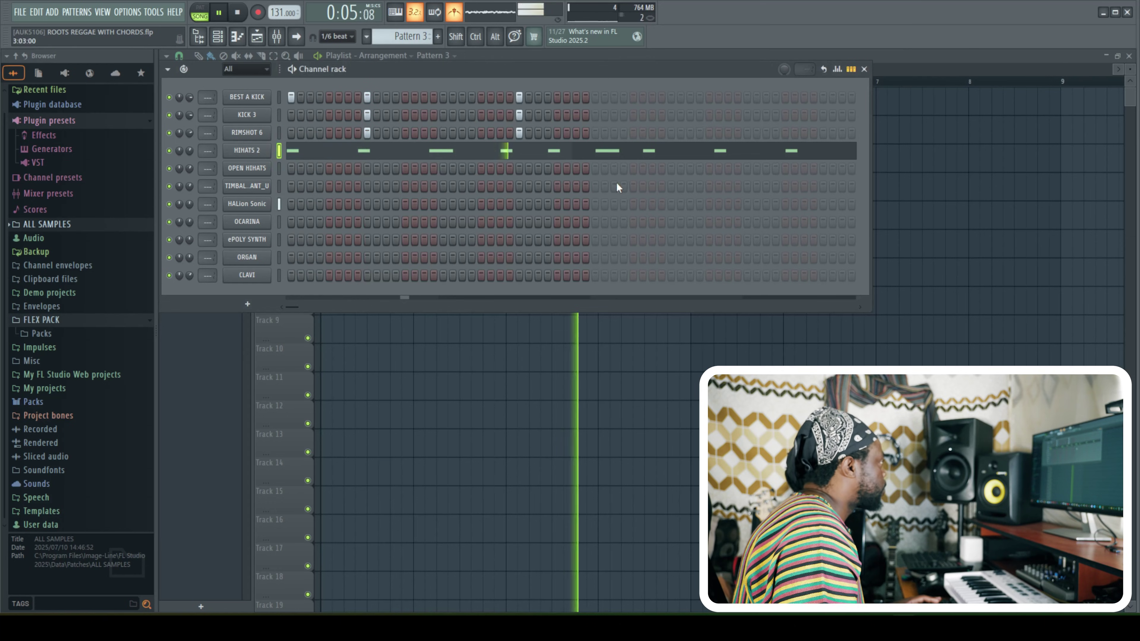
Add an OPEN HIHATS hit on step 31 of Pattern 3
click(583, 167)
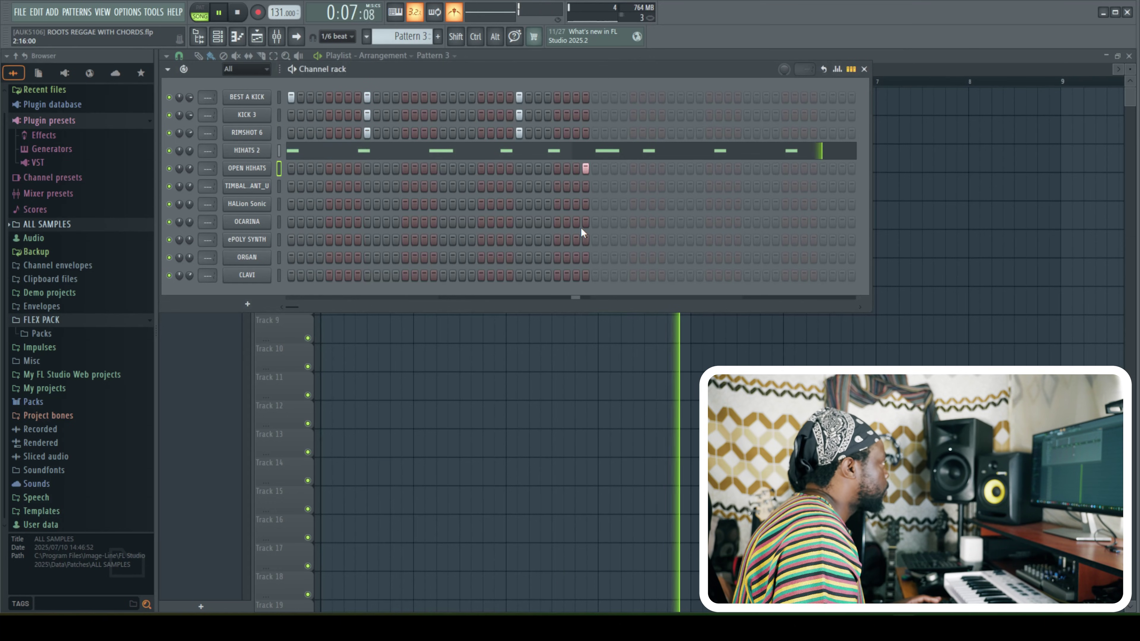
click(576, 168)
click(585, 168)
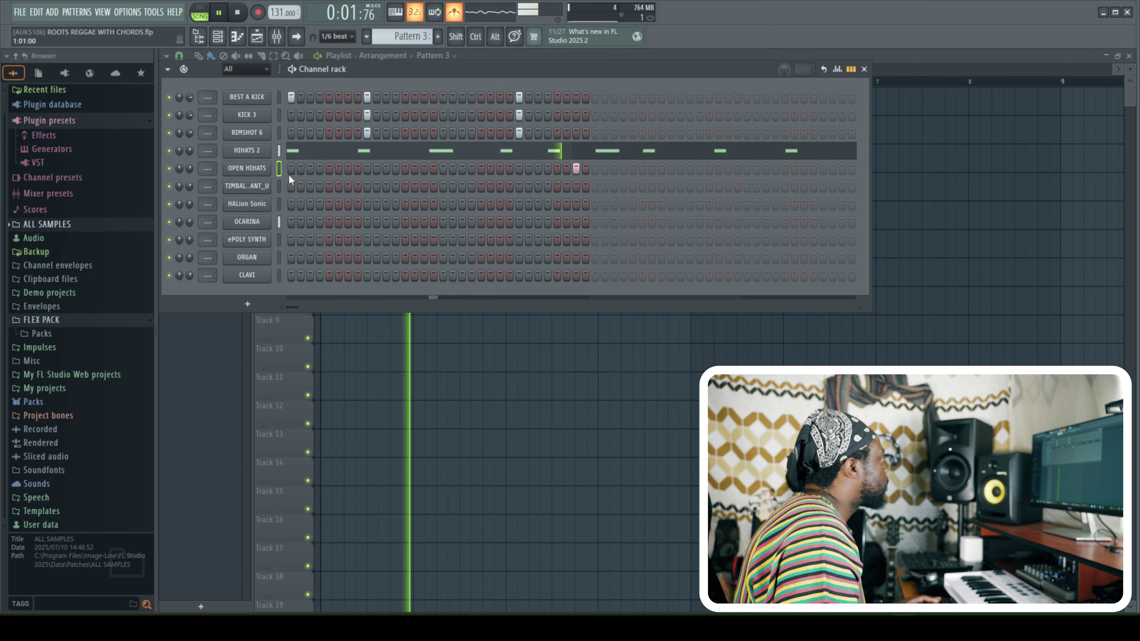
Review the OPEN HIHATS hit in its piano roll, save the project and close the piano roll
right_click(251, 169)
click(289, 169)
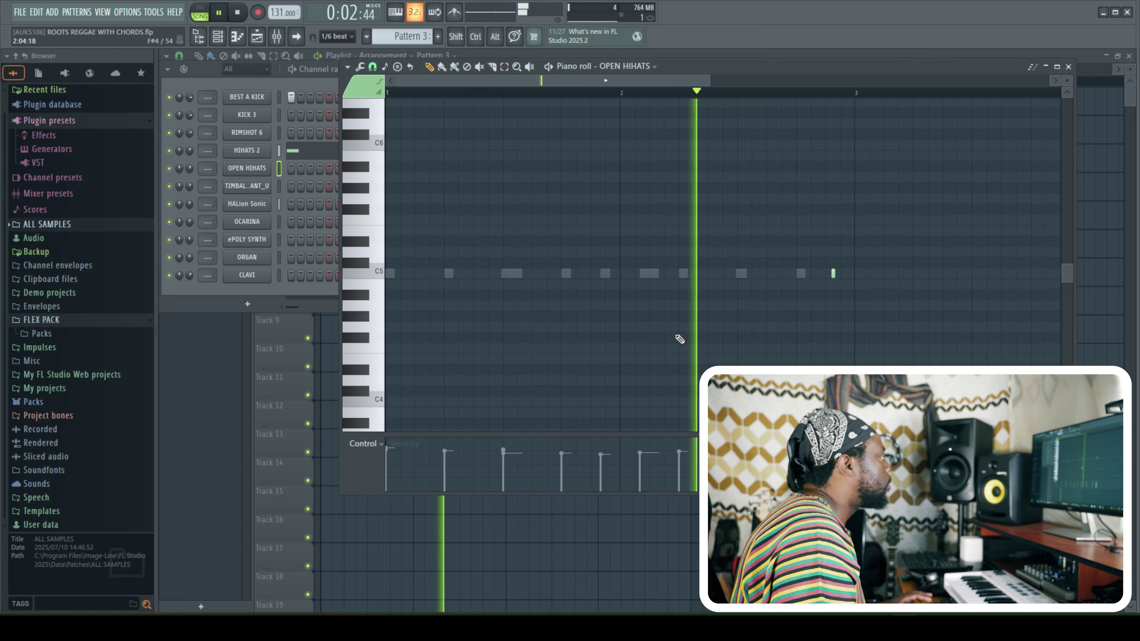
key(ctrl+s)
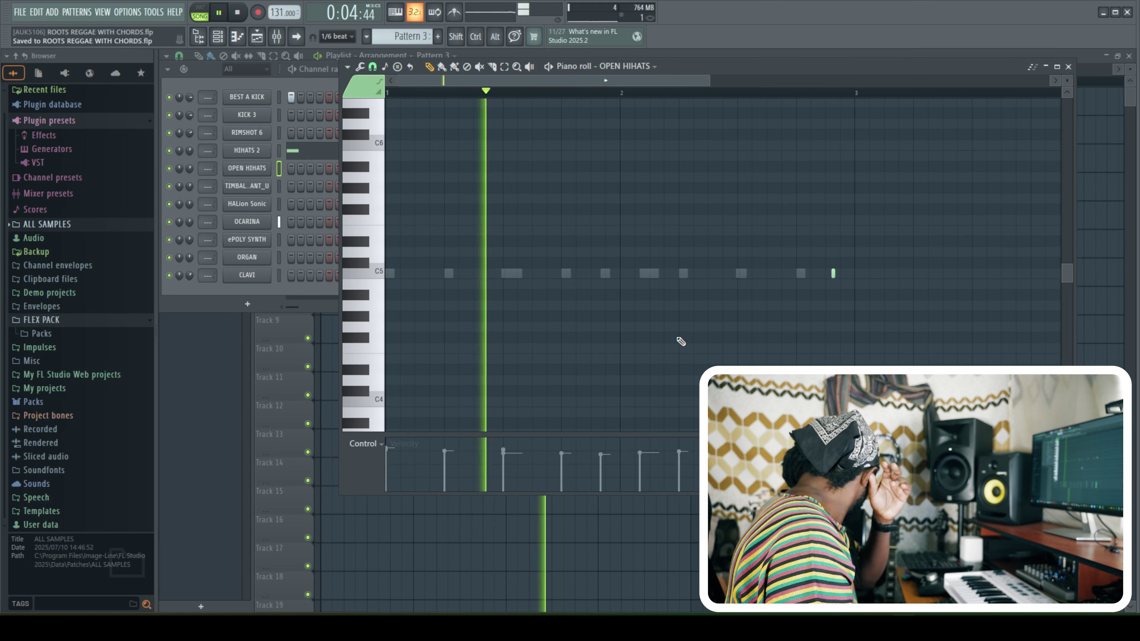
click(1070, 66)
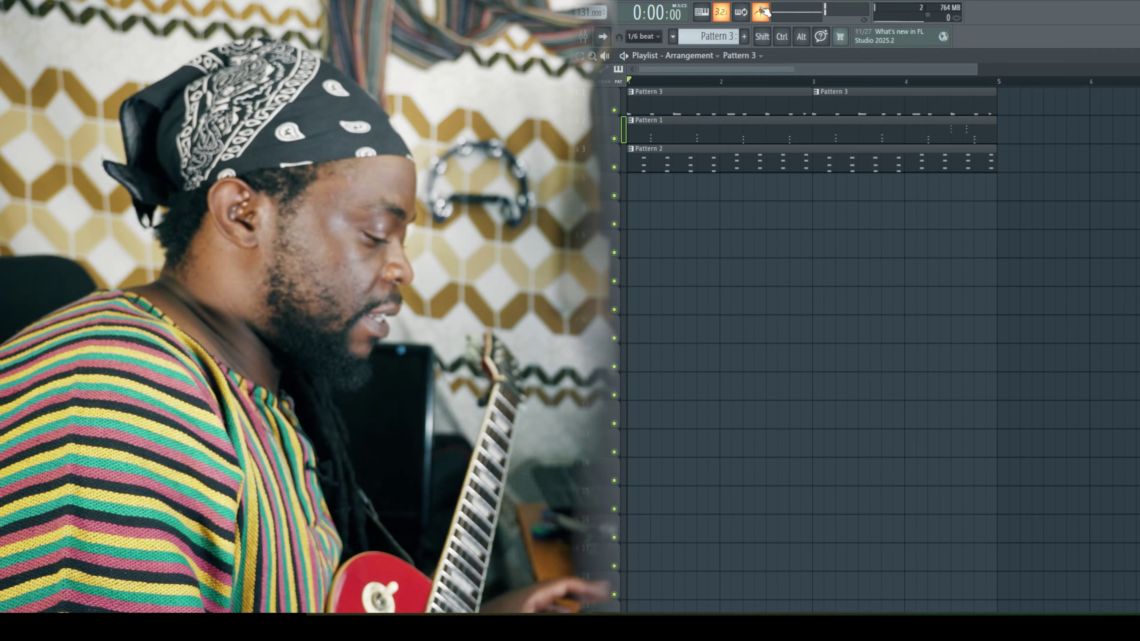
Record a guitar take over the arrangement as an audio clip on Track 4
key(space)
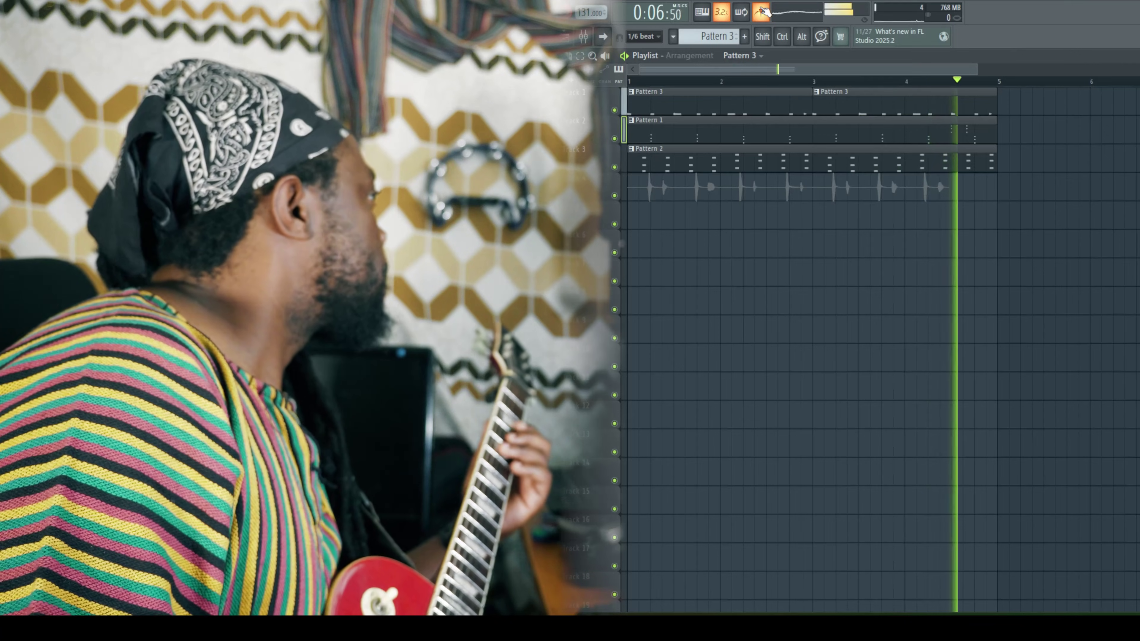
key(space)
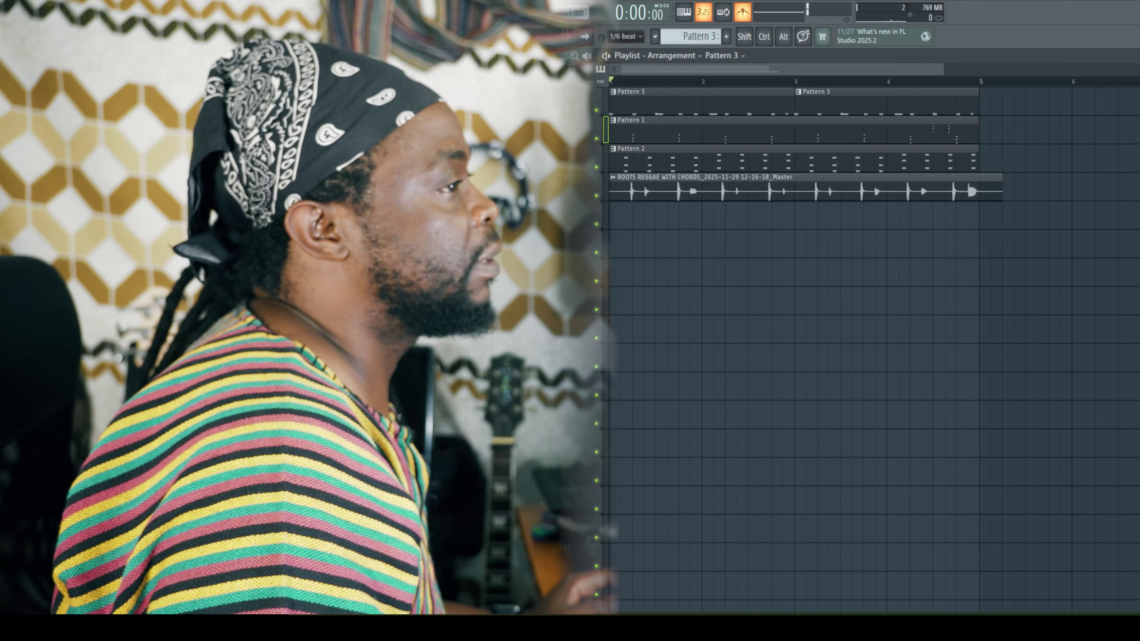
Nudge the Track 4 guitar take slightly later, isolate its first two chops in bar 1 and fade out the second
scroll(842, 129, up, 5)
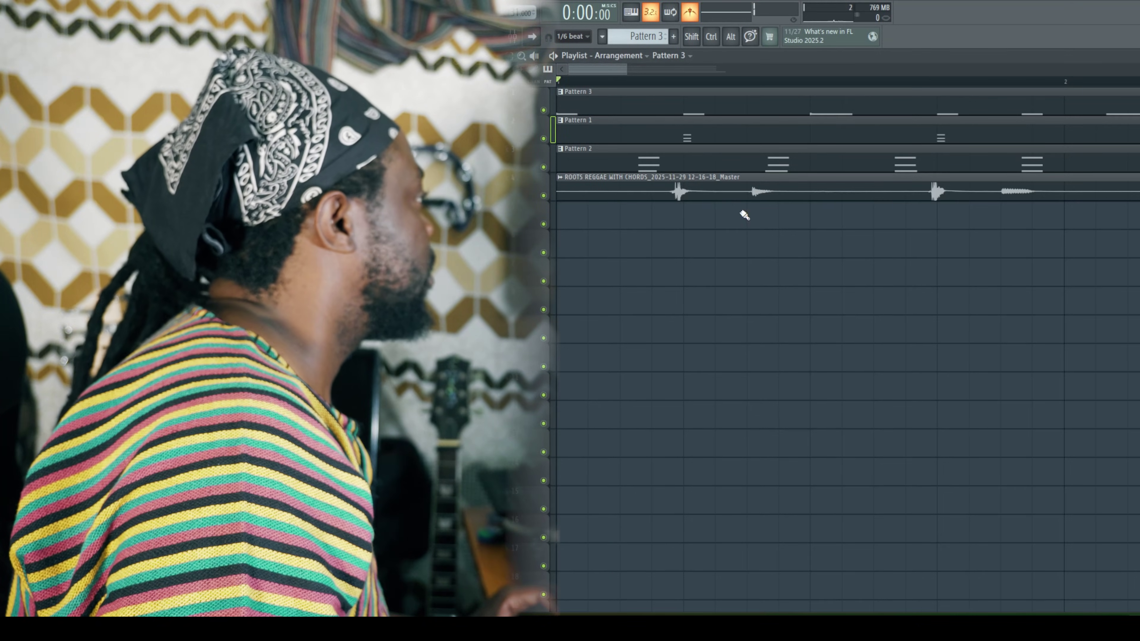
key(space)
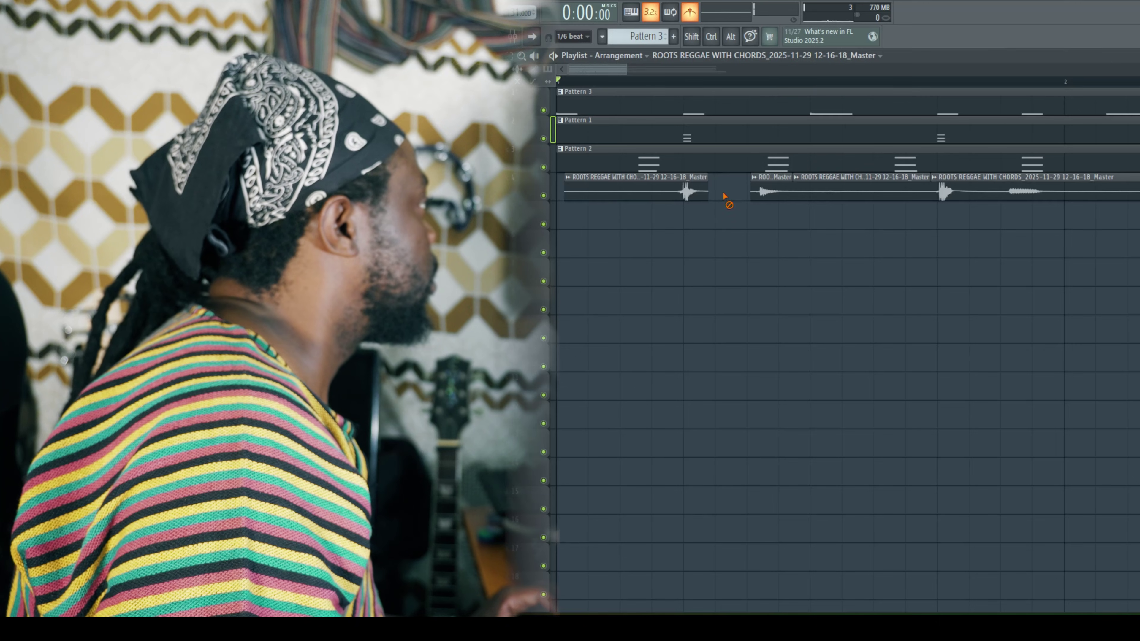
key(space)
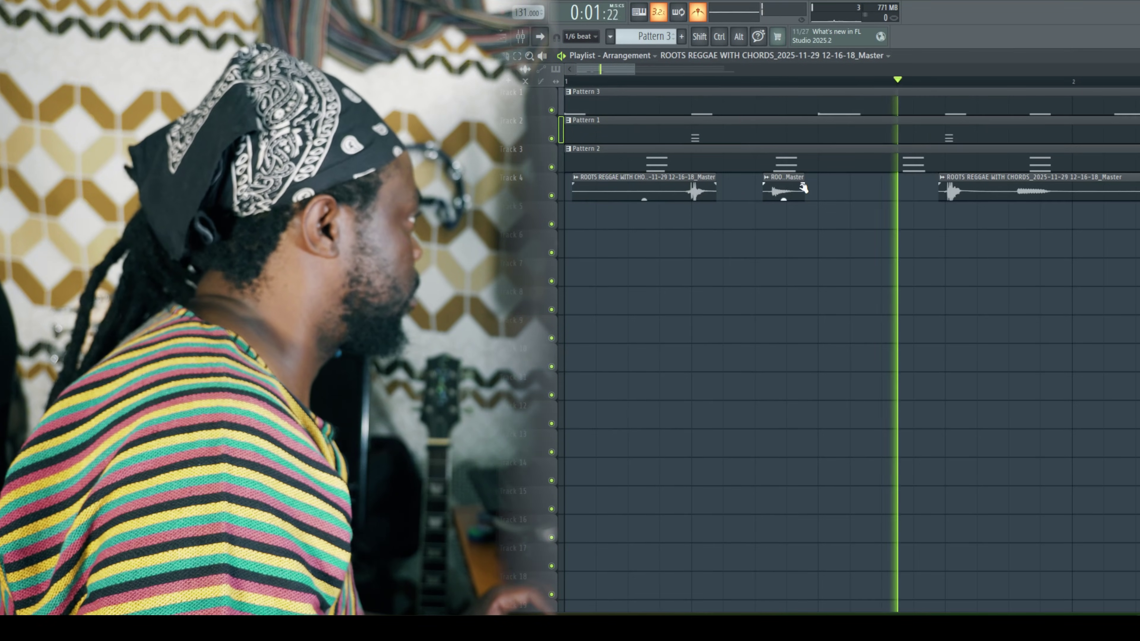
key(space)
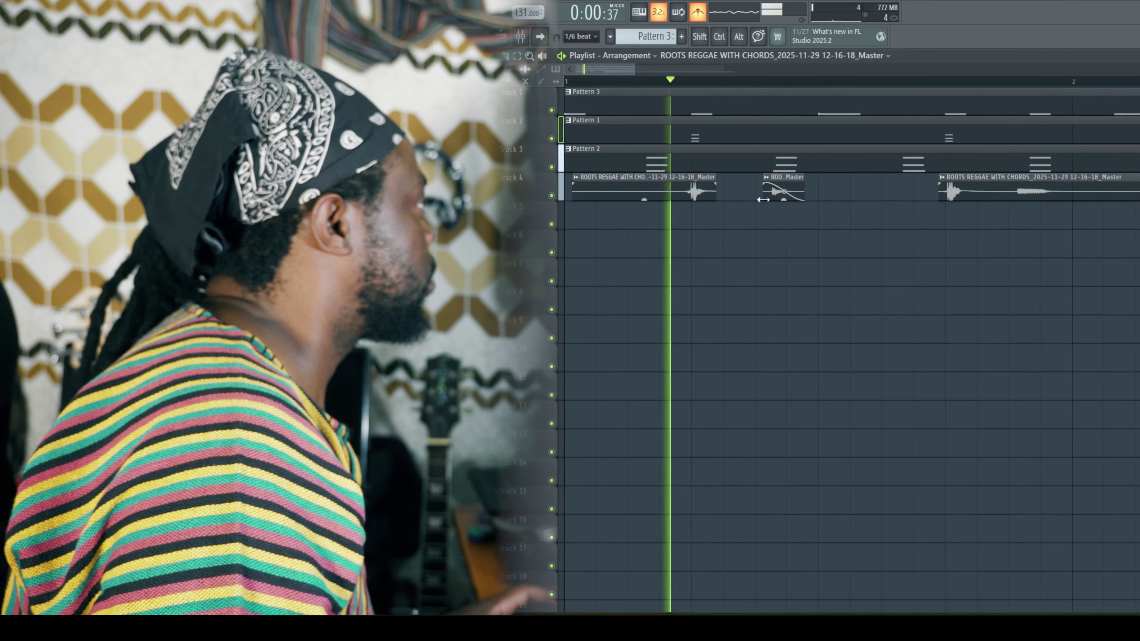
Split the guitar take around the third and fourth chops in bar 1
click(507, 56)
key(space)
click(971, 191)
click(1004, 193)
key(space)
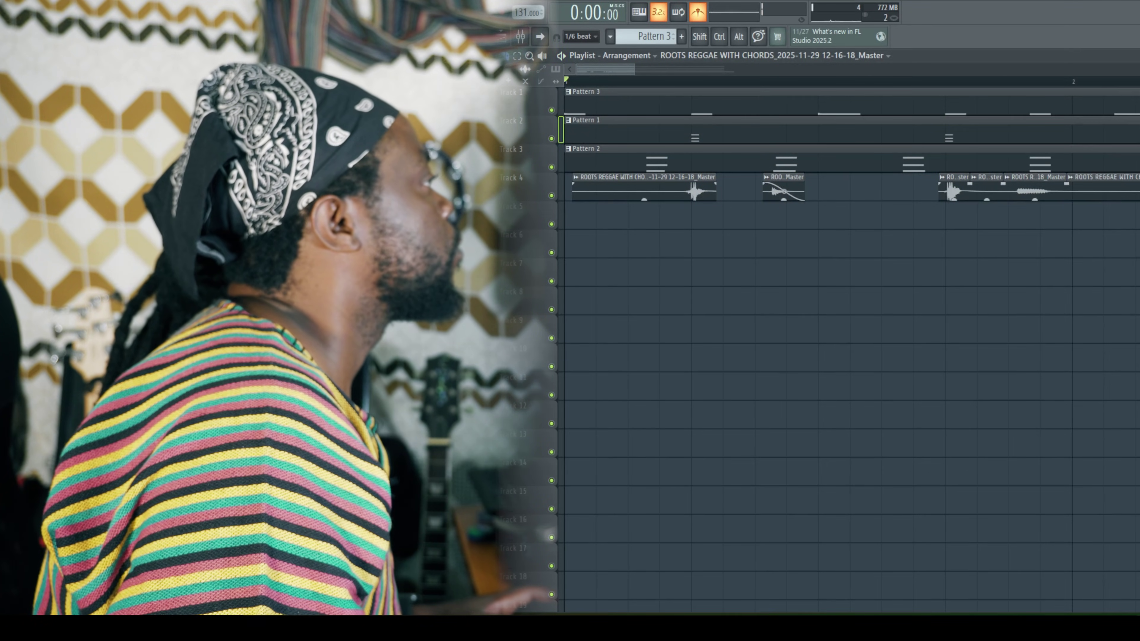
key(space)
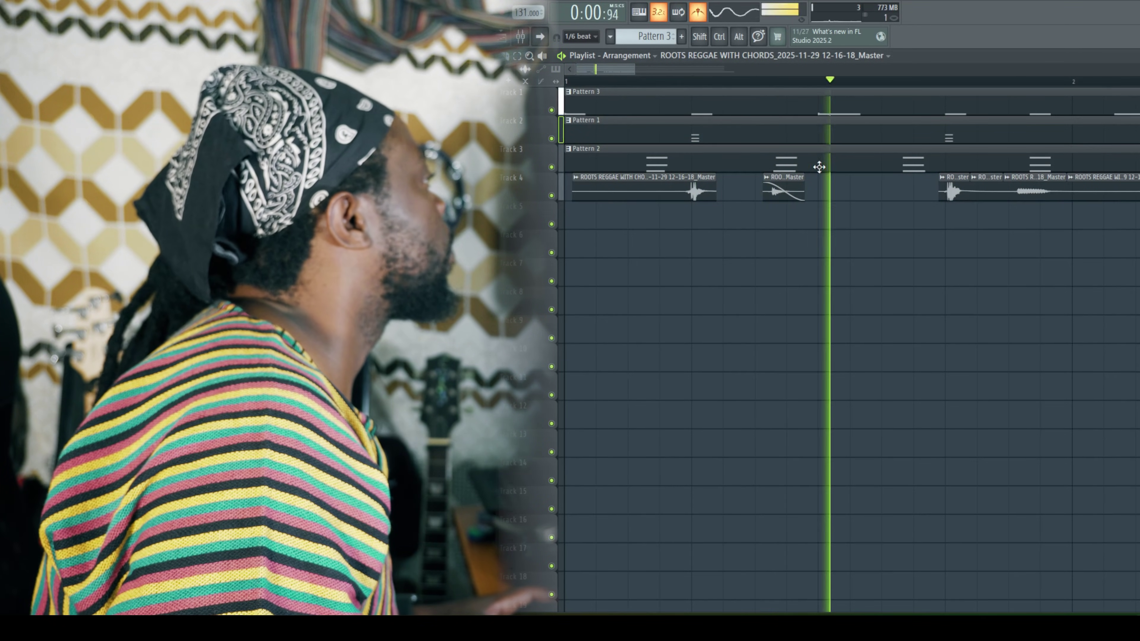
Delete the gaps around the third and fourth chops in bar 1, then shift the fourth onto the beat and trim its tail
key(space)
key(space)
right_click(987, 190)
right_click(1112, 193)
key(space)
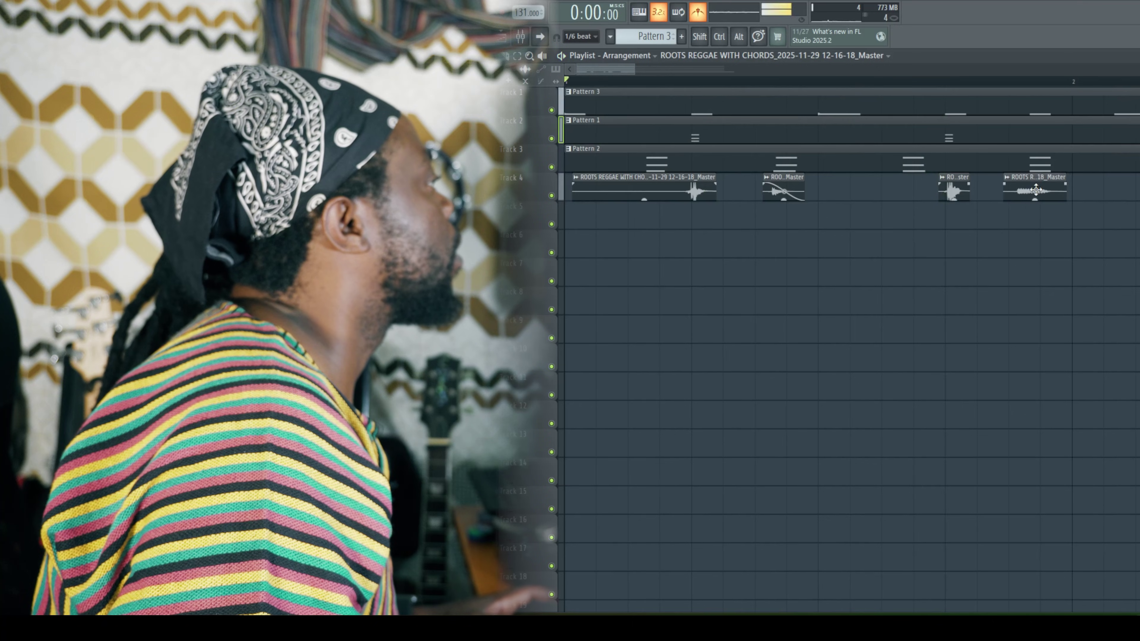
key(space)
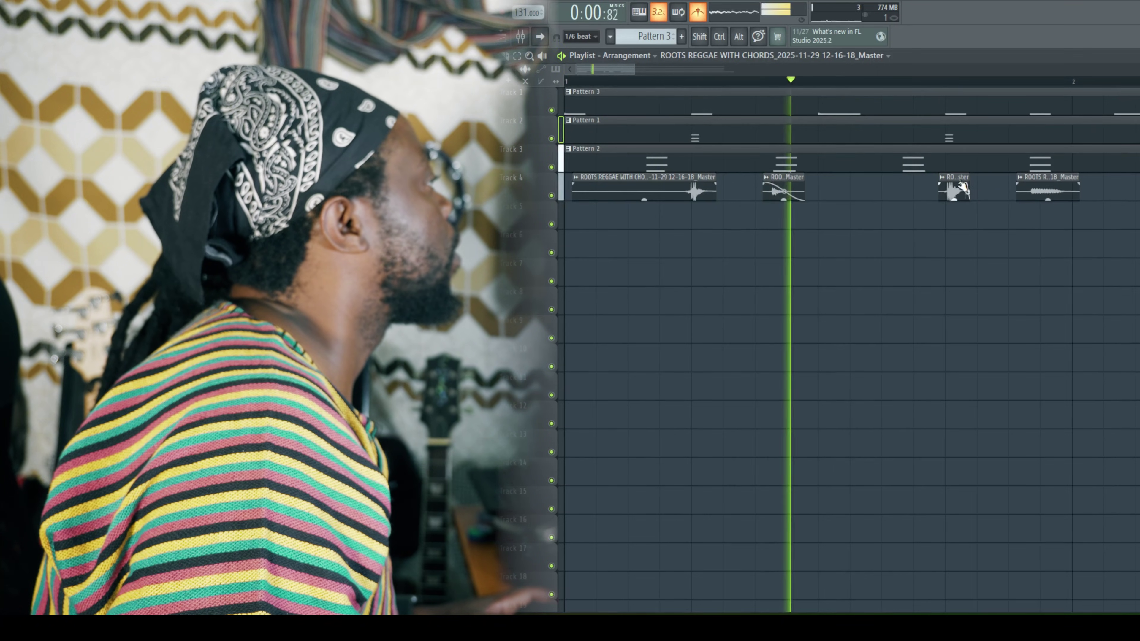
drag(1082, 188, 1062, 189)
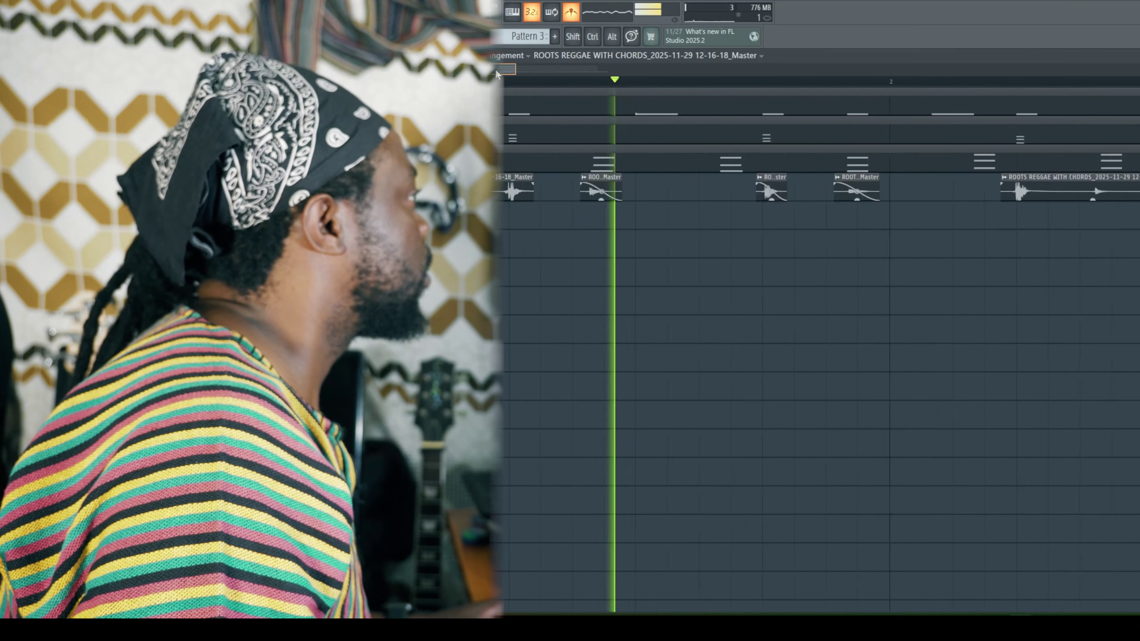
Slice the guitar take around the chops in bar 2, delete the gaps beside the first two and fade out the first
drag(495, 69, 521, 74)
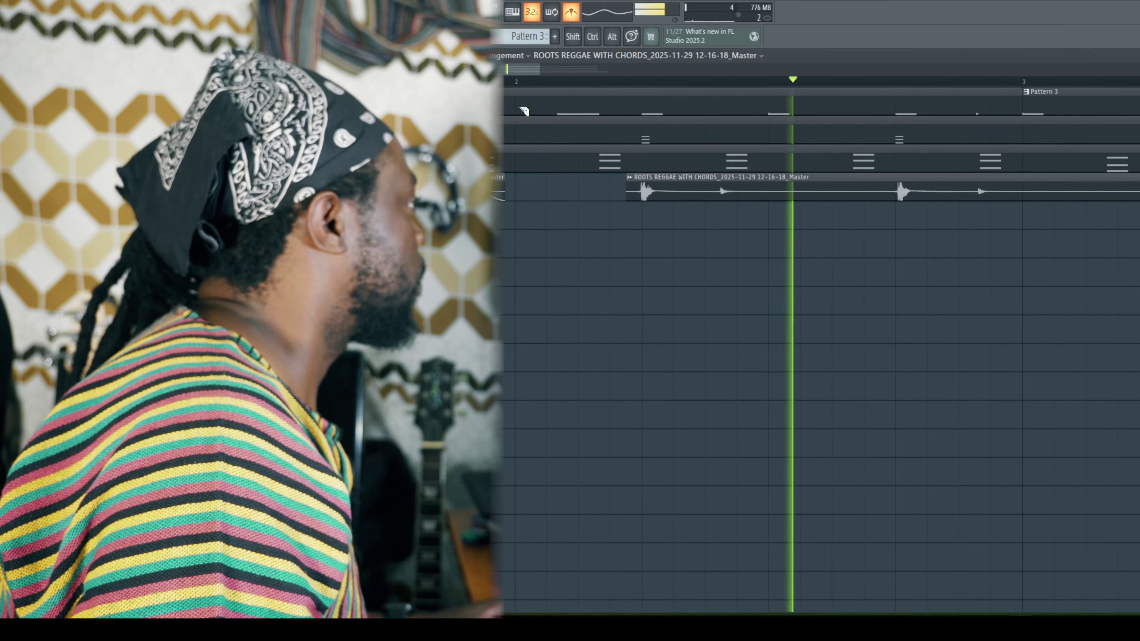
click(668, 193)
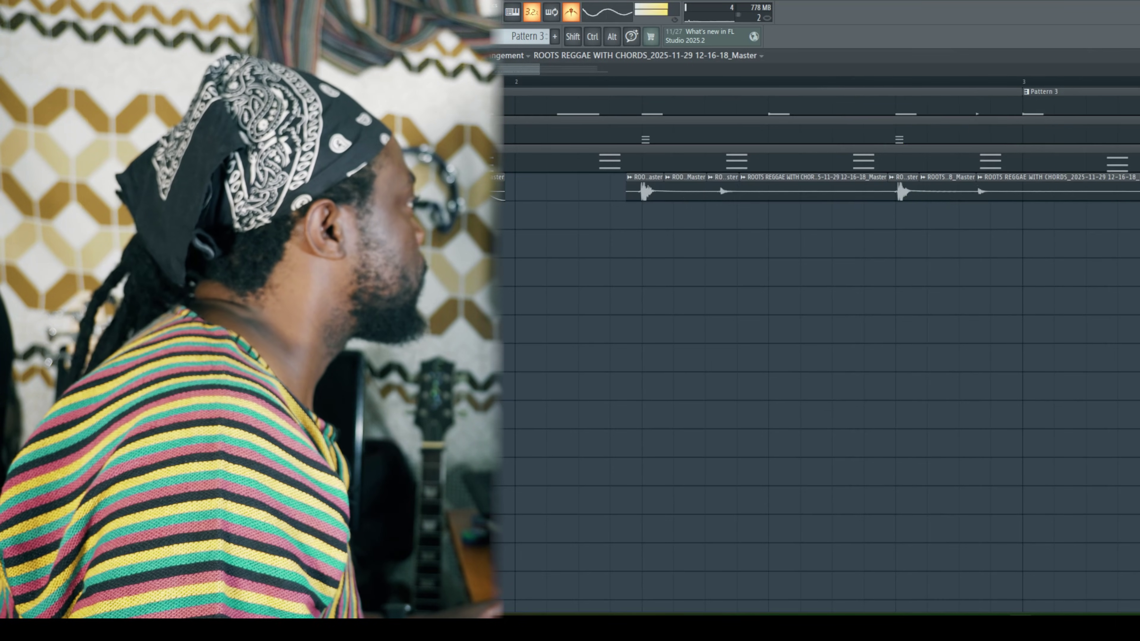
right_click(685, 193)
right_click(808, 192)
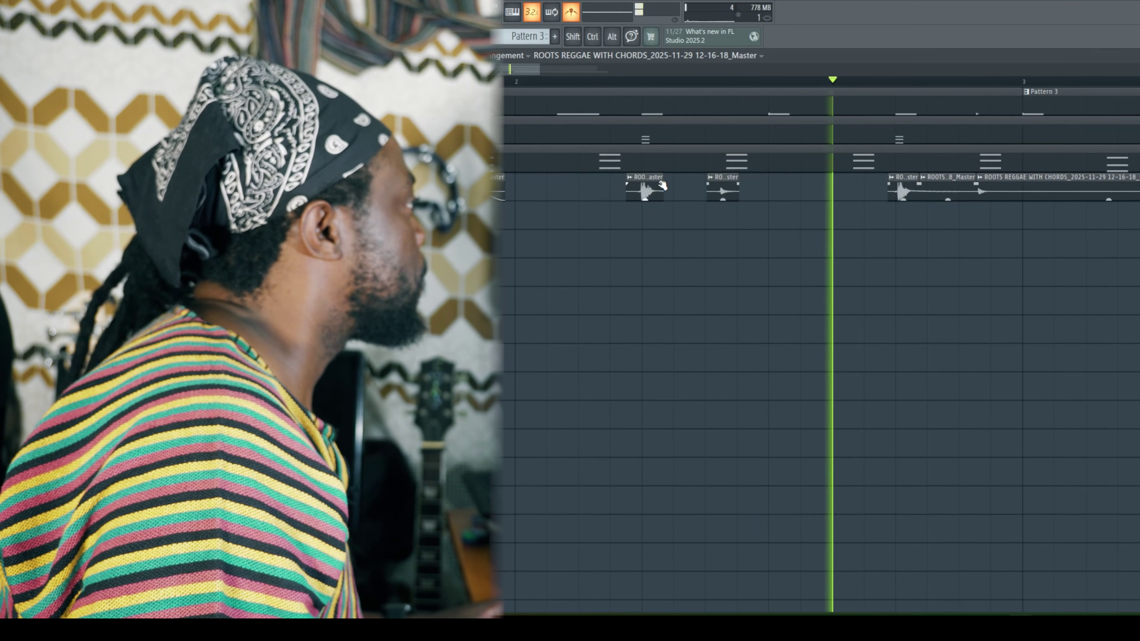
drag(643, 180, 627, 179)
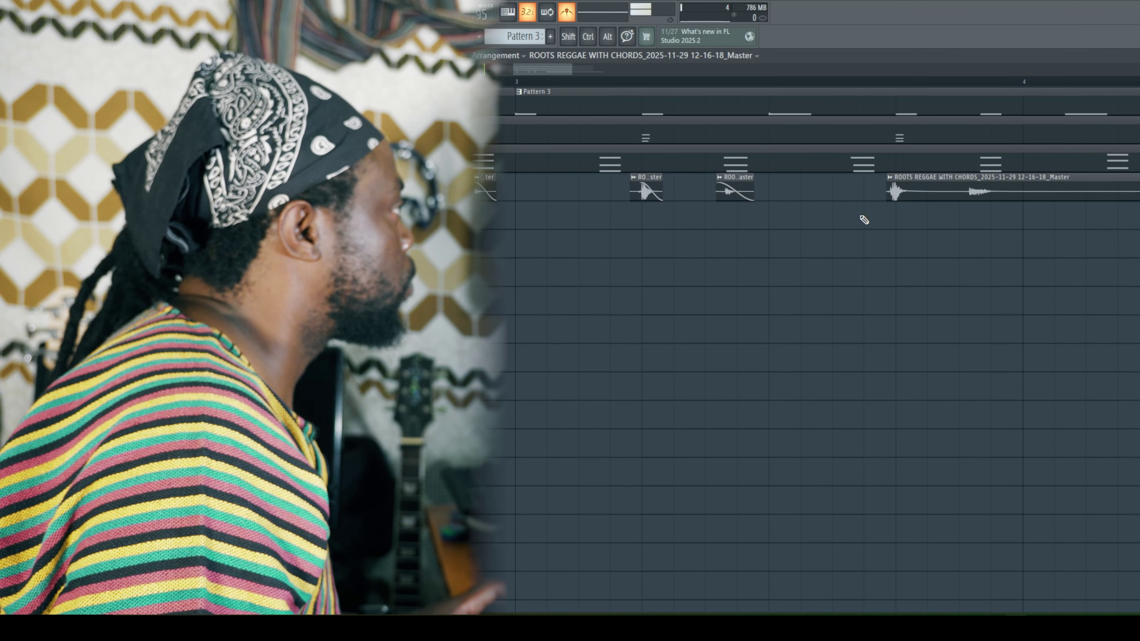
Isolate the last two guitar chops in bar 3, remove the silence after each one and adjust their timing and fades
key(space)
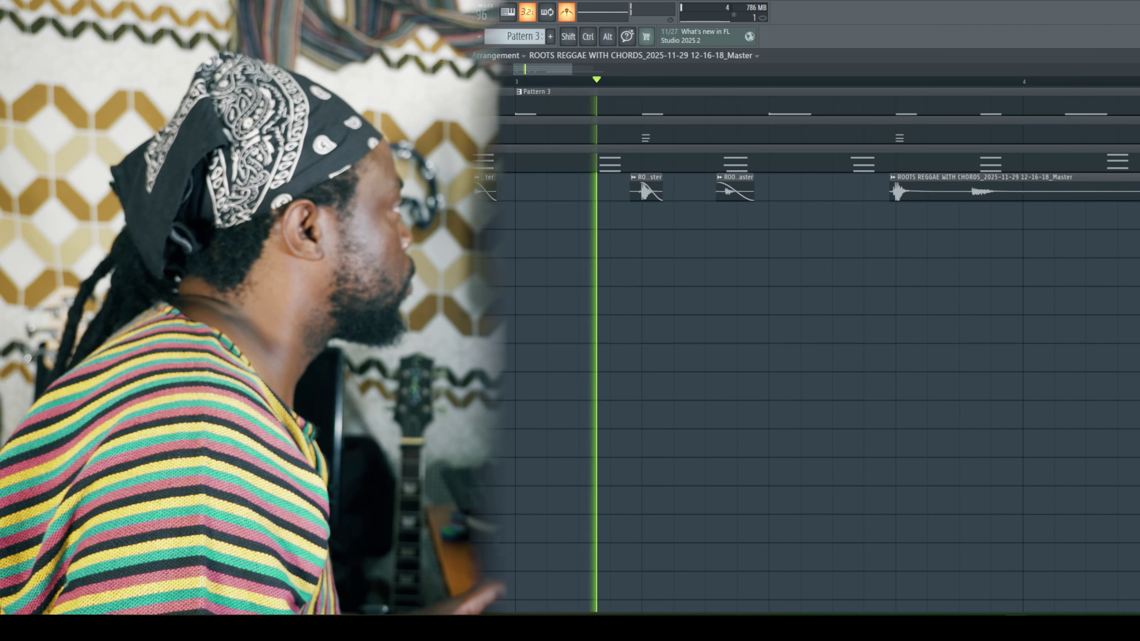
key(space)
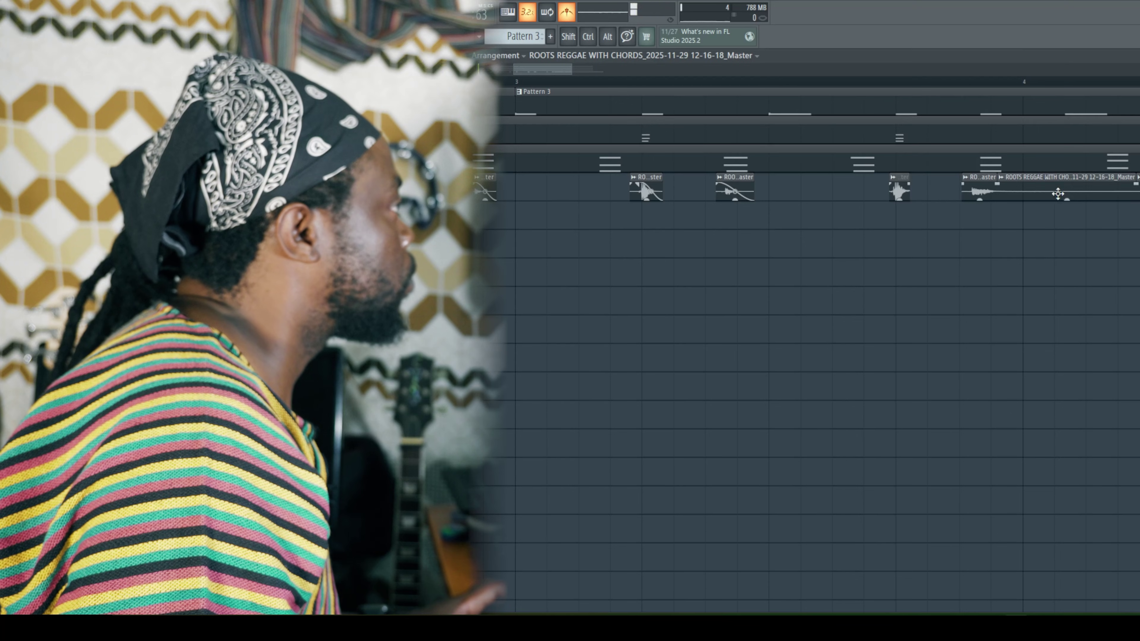
key(space)
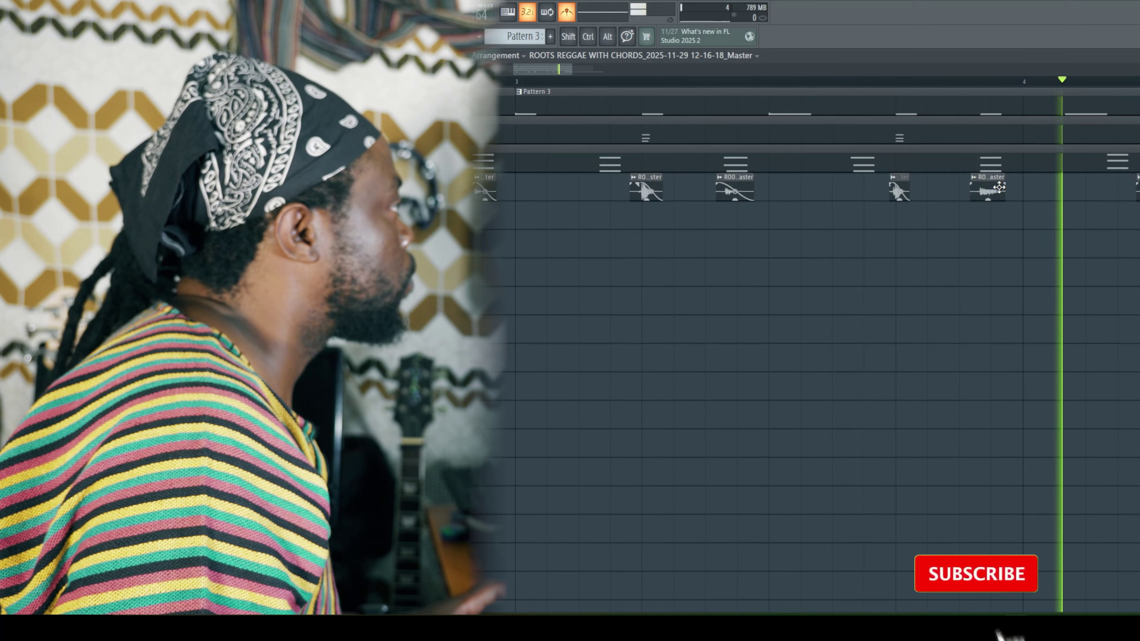
drag(1002, 200, 1006, 200)
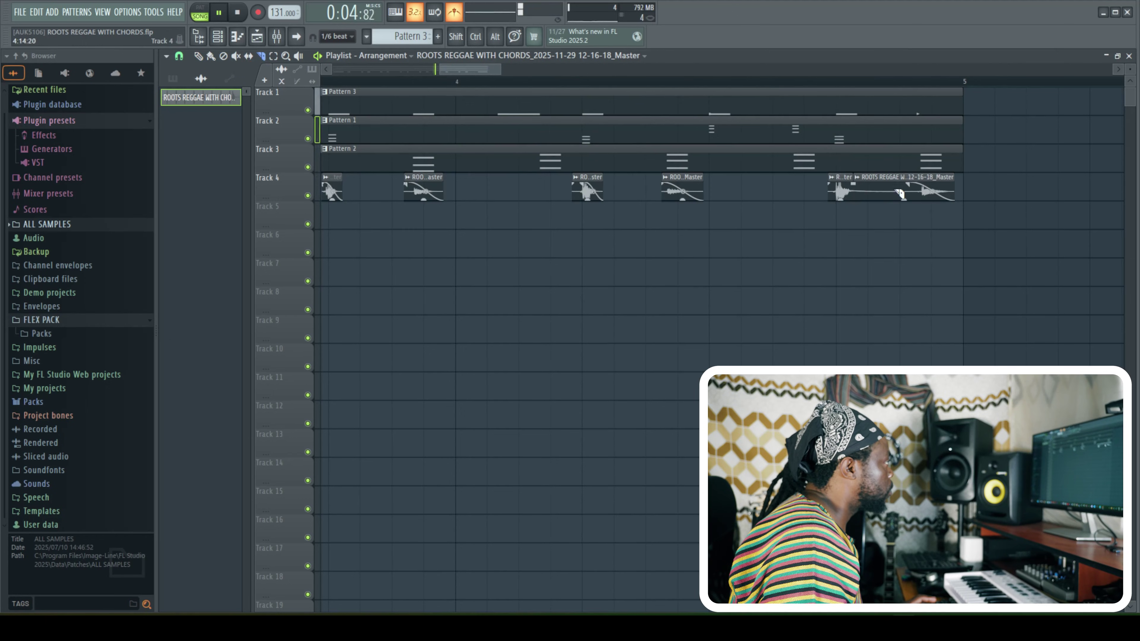
Slice between the last two guitar chops in bar 4 and delete the gap separating them
click(902, 193)
click(198, 57)
right_click(868, 192)
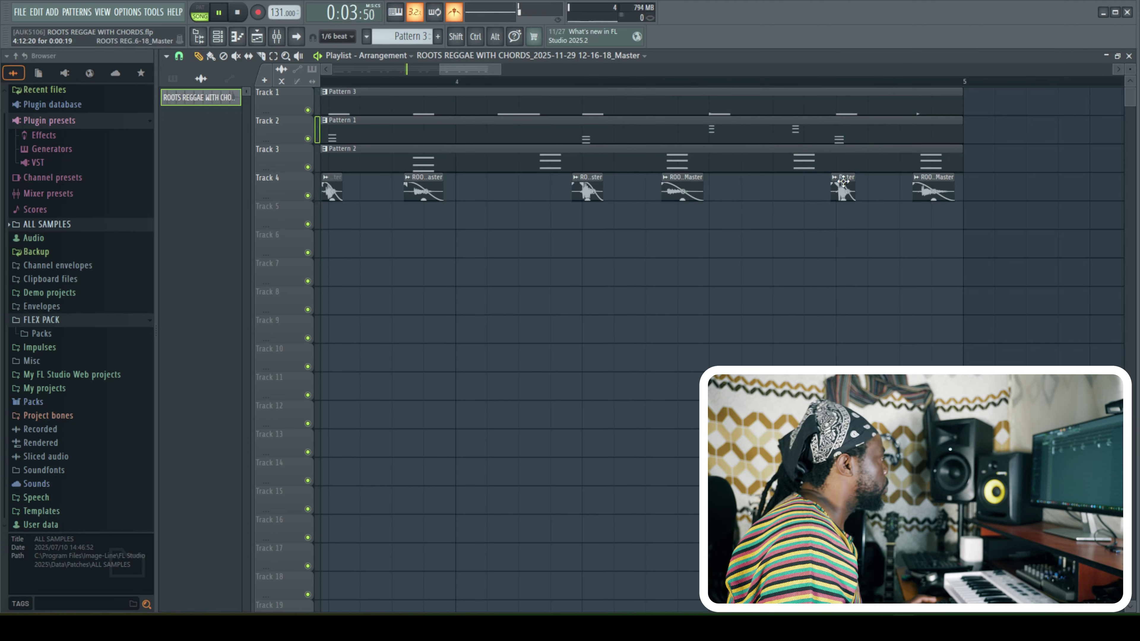
Consolidate all the guitar chops on Track 4 into one audio clip starting at bar 1
key(space)
drag(440, 73, 34, 92)
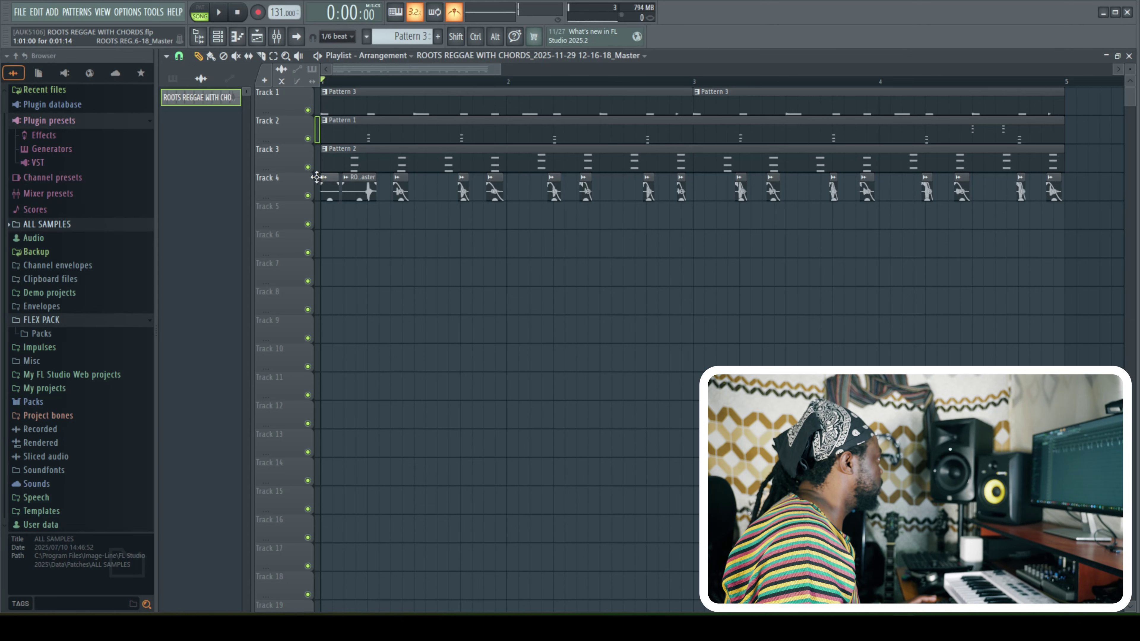
right_click(272, 173)
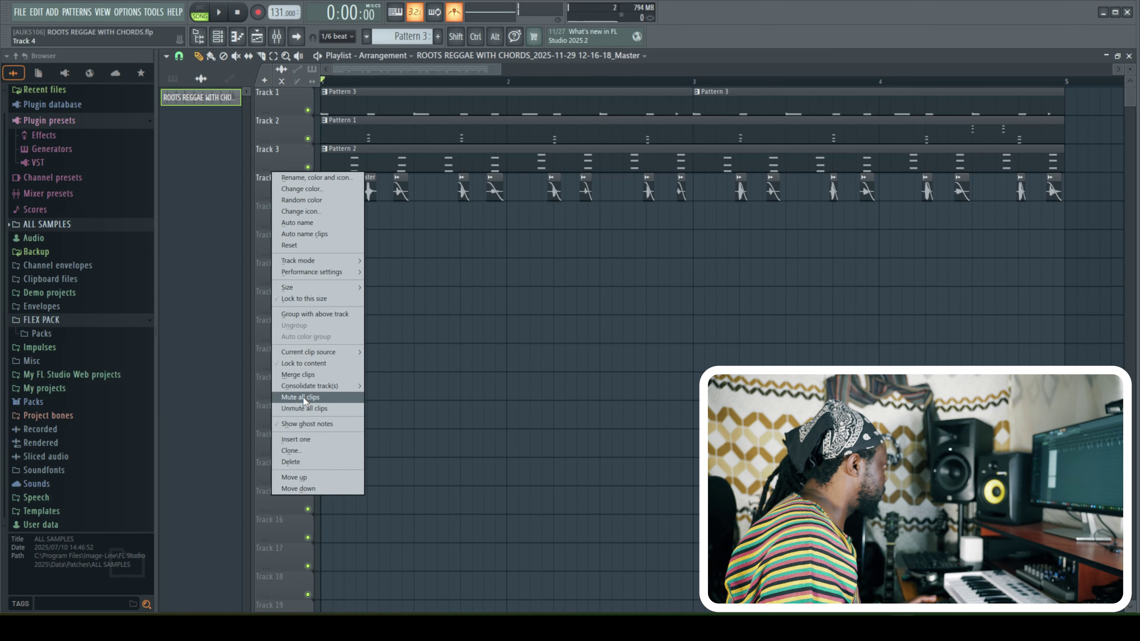
click(301, 375)
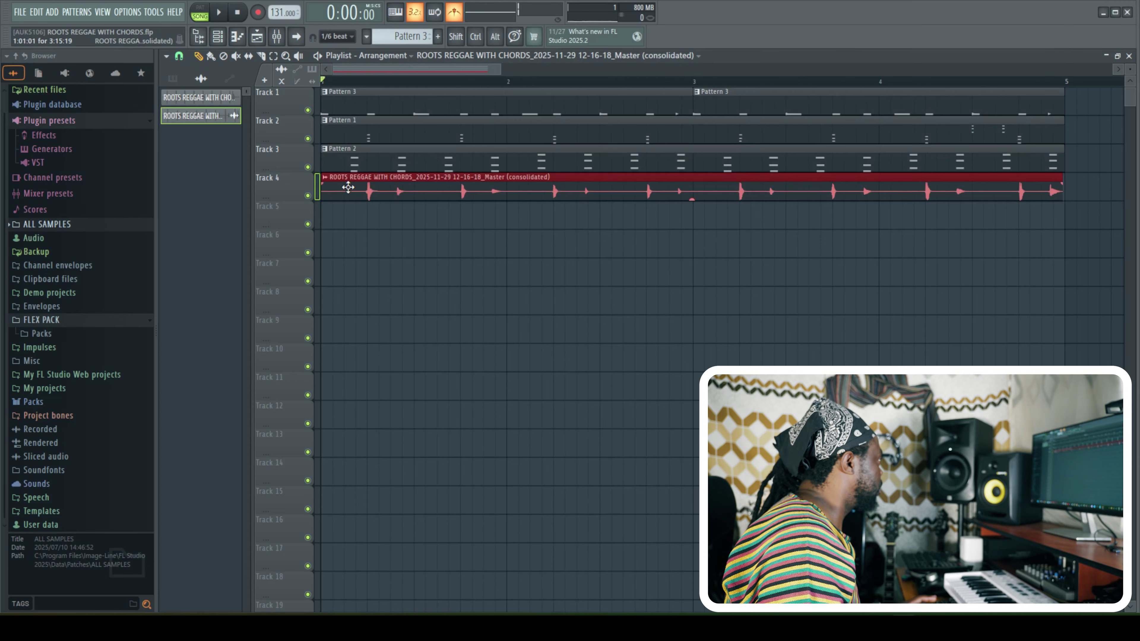
Rename the consolidated guitar clip as CHOP and color it olive green, #679F35
right_click(201, 122)
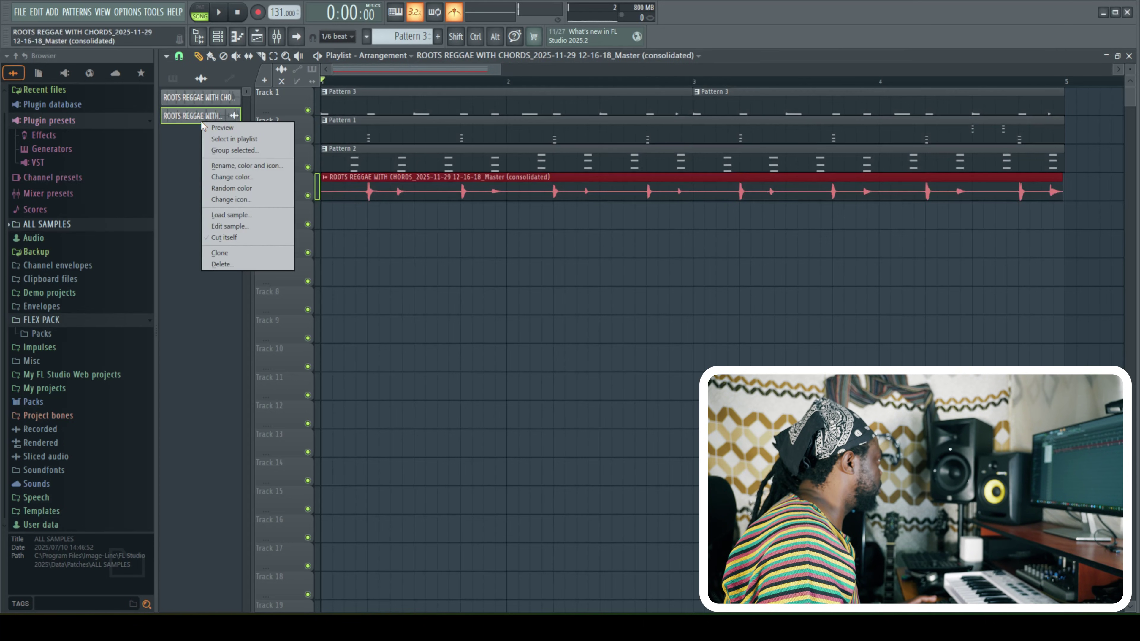
click(234, 166)
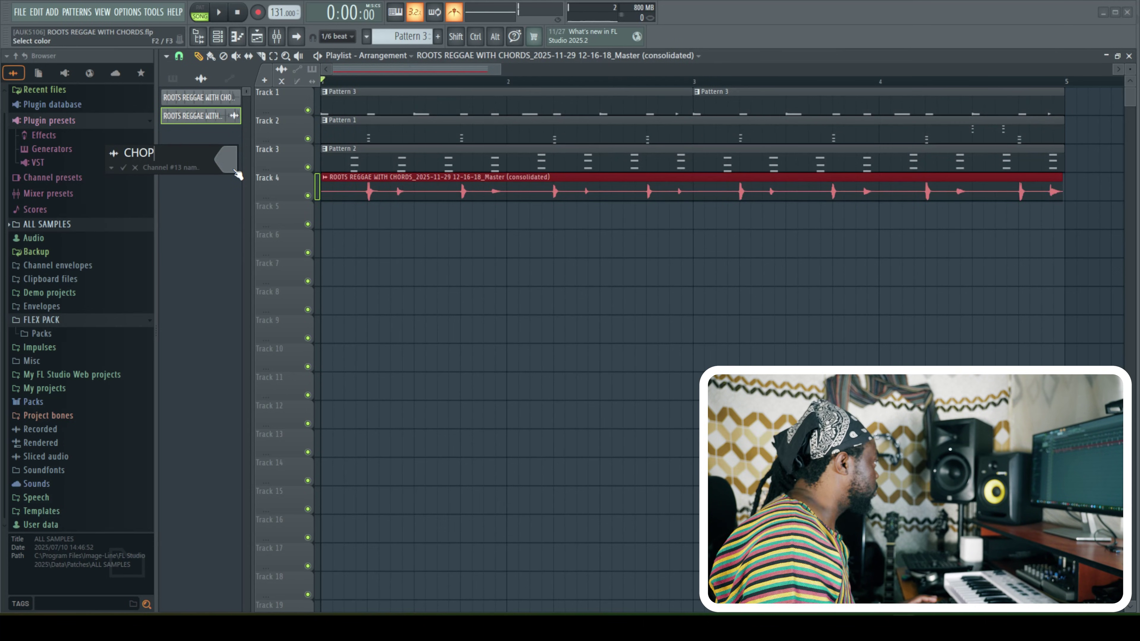
click(236, 172)
click(368, 262)
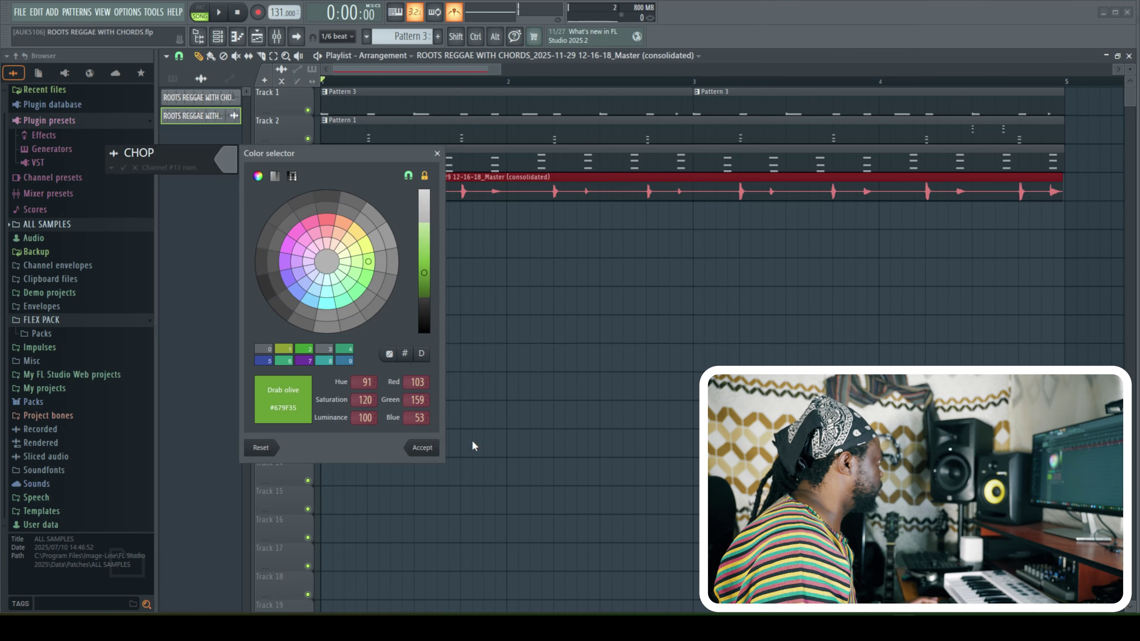
click(422, 448)
key(Return)
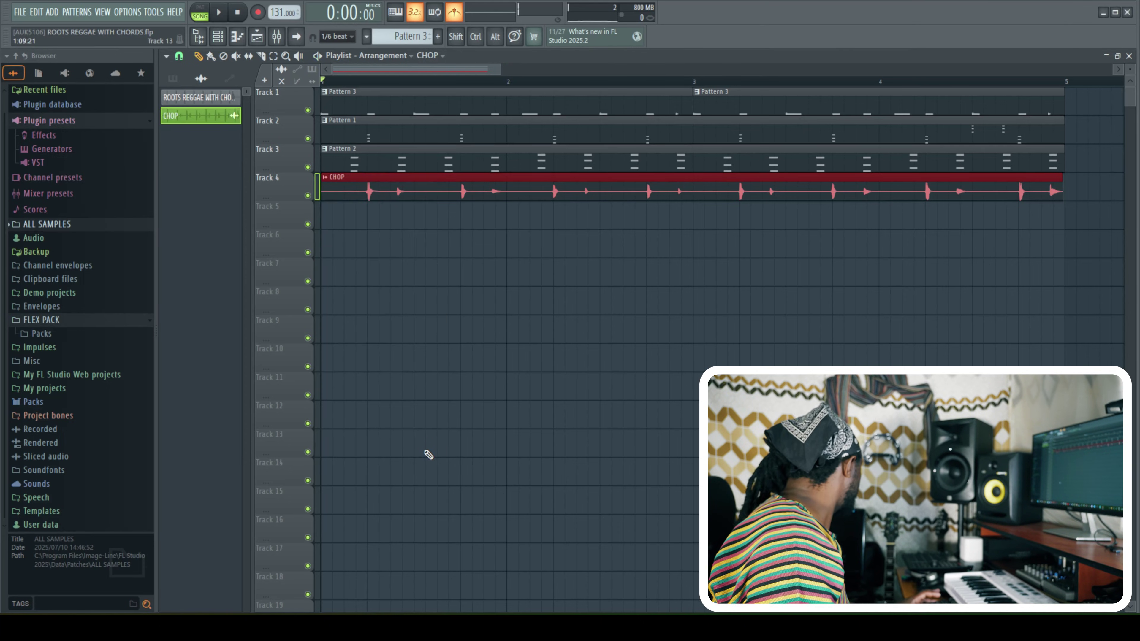
Extend the arrangement to eight bars by repeating all the clips, and record a bass guitar take over it on Track 5
key(space)
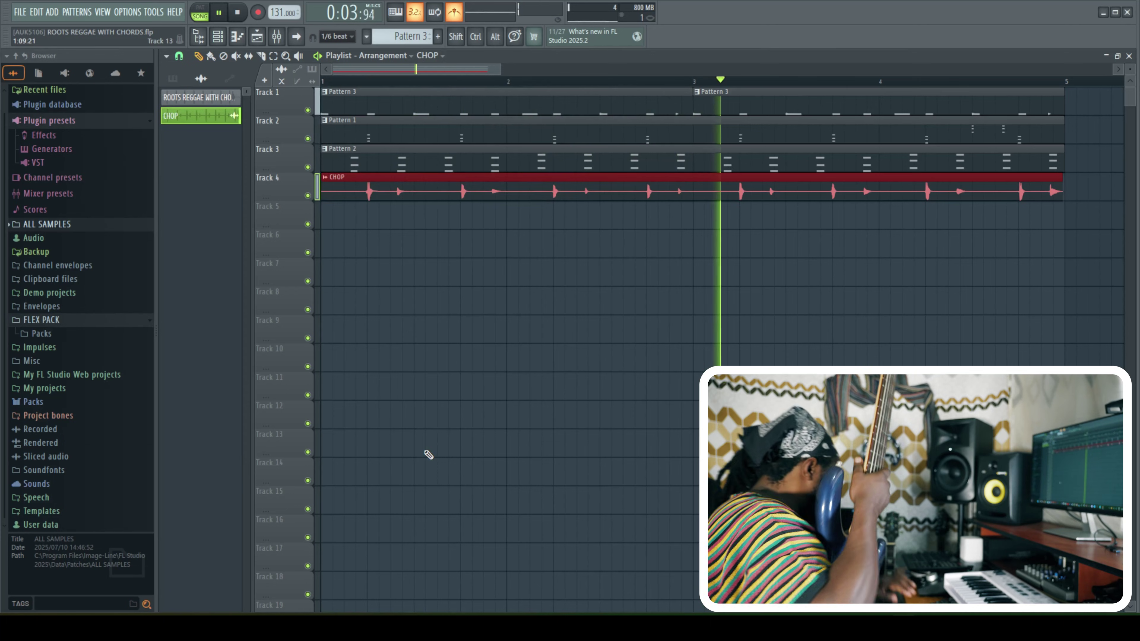
key(space)
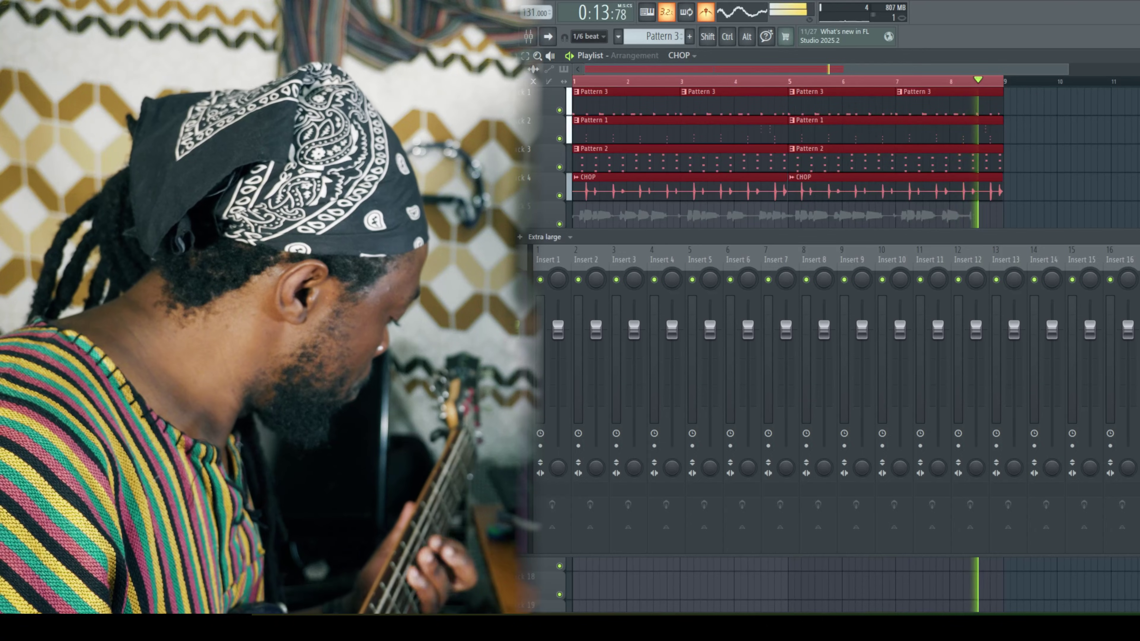
key(space)
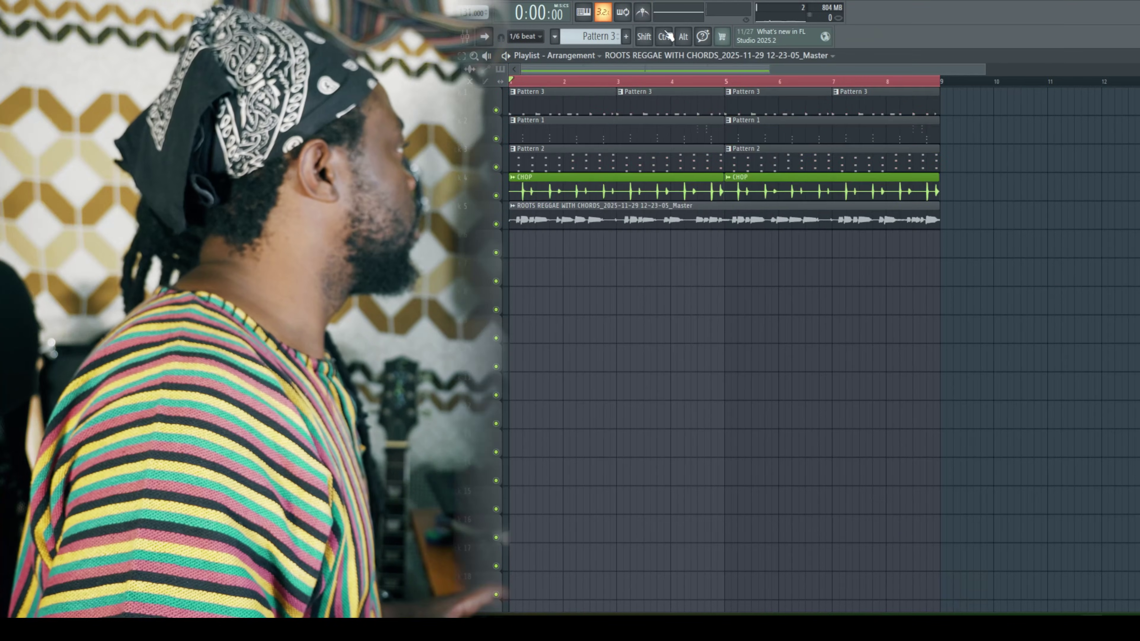
Nudge the recorded take on Track 5 slightly later to line it up with the beat
key(space)
drag(985, 68, 617, 76)
key(space)
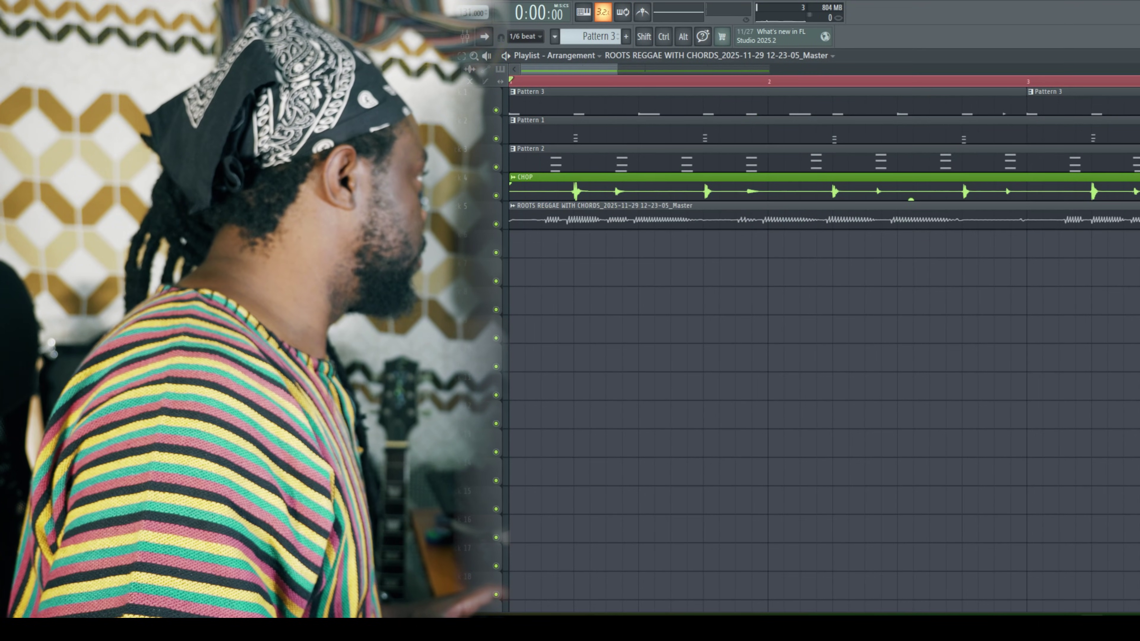
drag(692, 218, 690, 222)
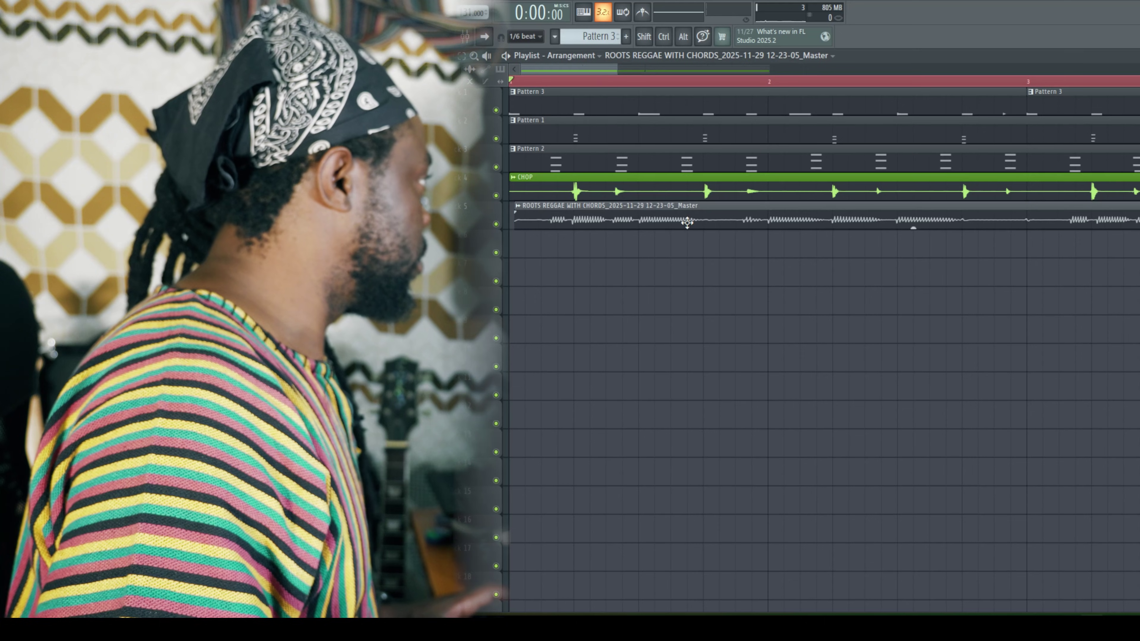
Split the Track 5 take at its pauses in bars 5 to 7, trim the gap before bar 7 and fade the cut edges
key(space)
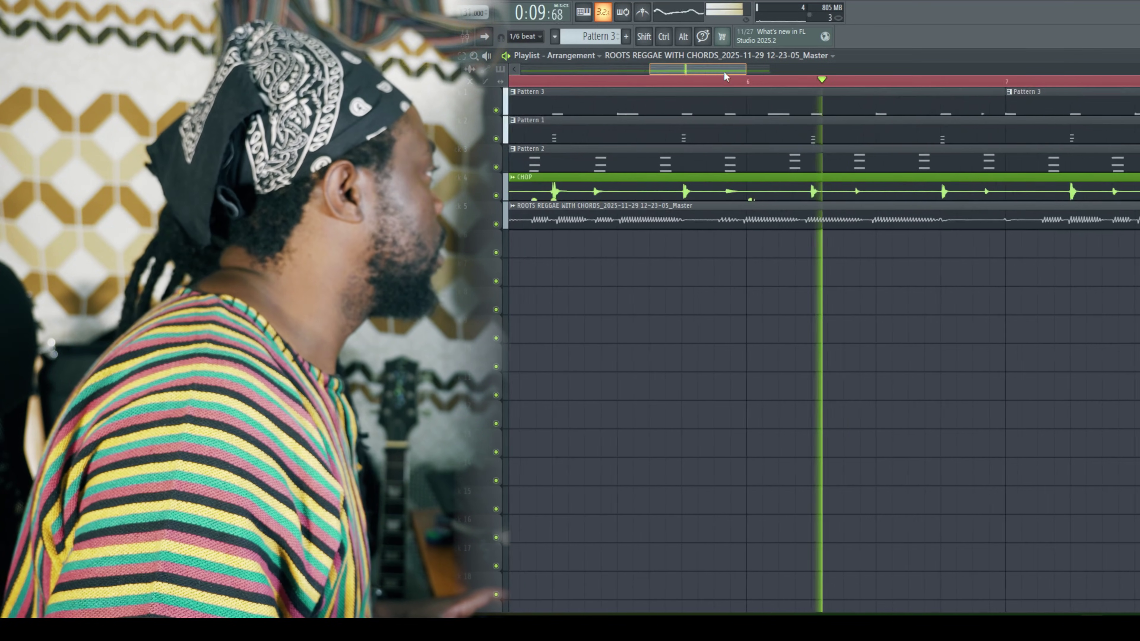
key(space)
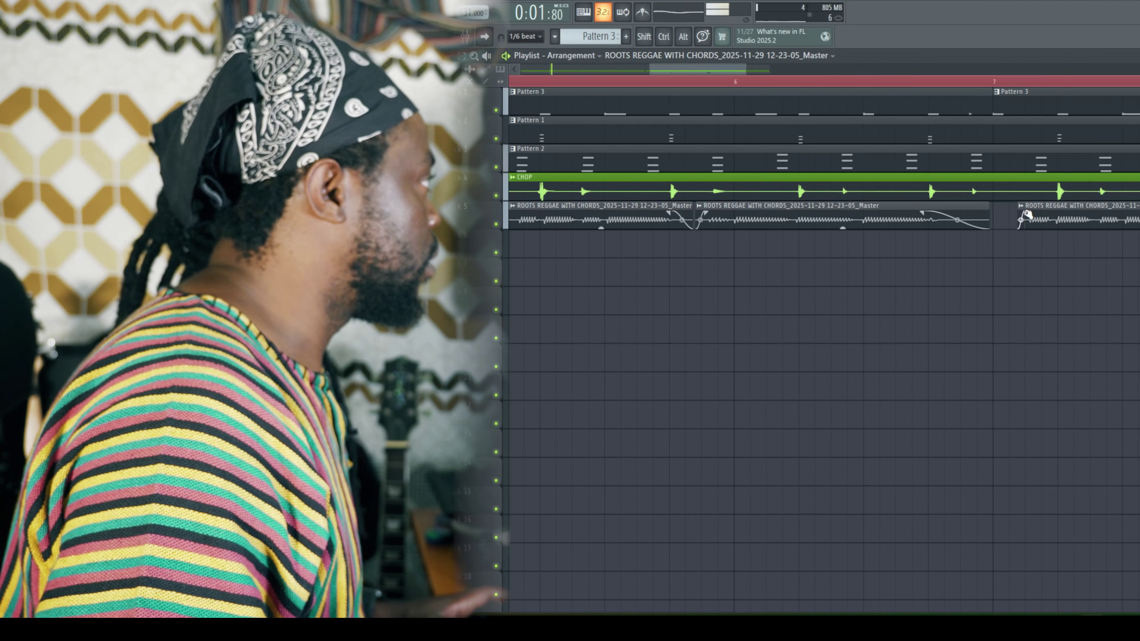
drag(746, 69, 839, 72)
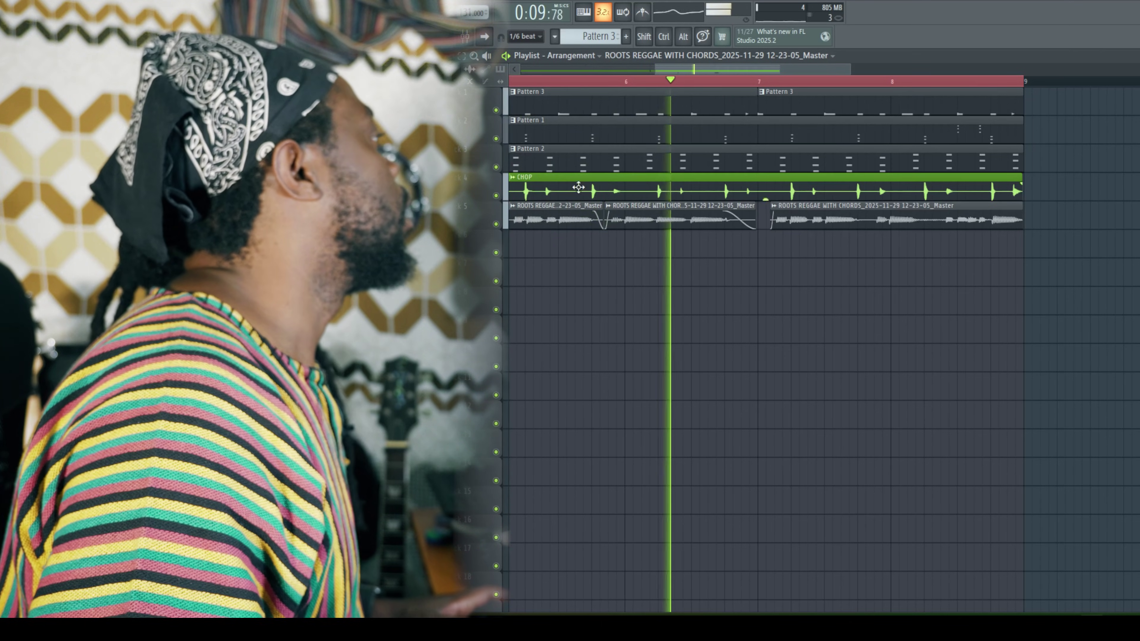
Rename the recorded bass guitar channel as BASS and color it purple, #6D359F
key(F6)
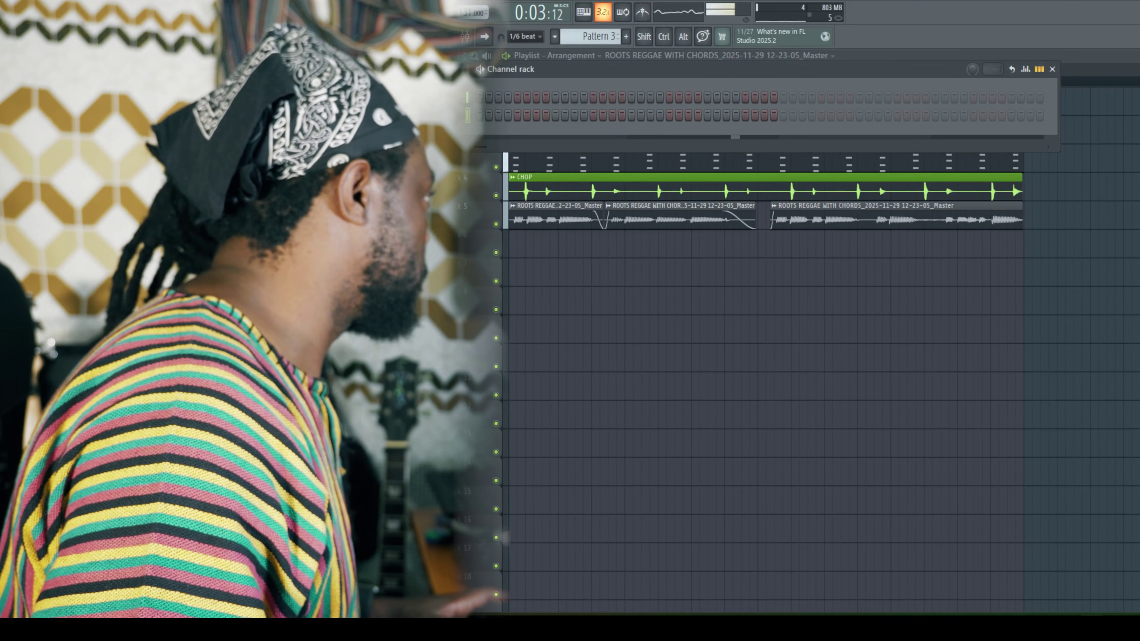
right_click(461, 109)
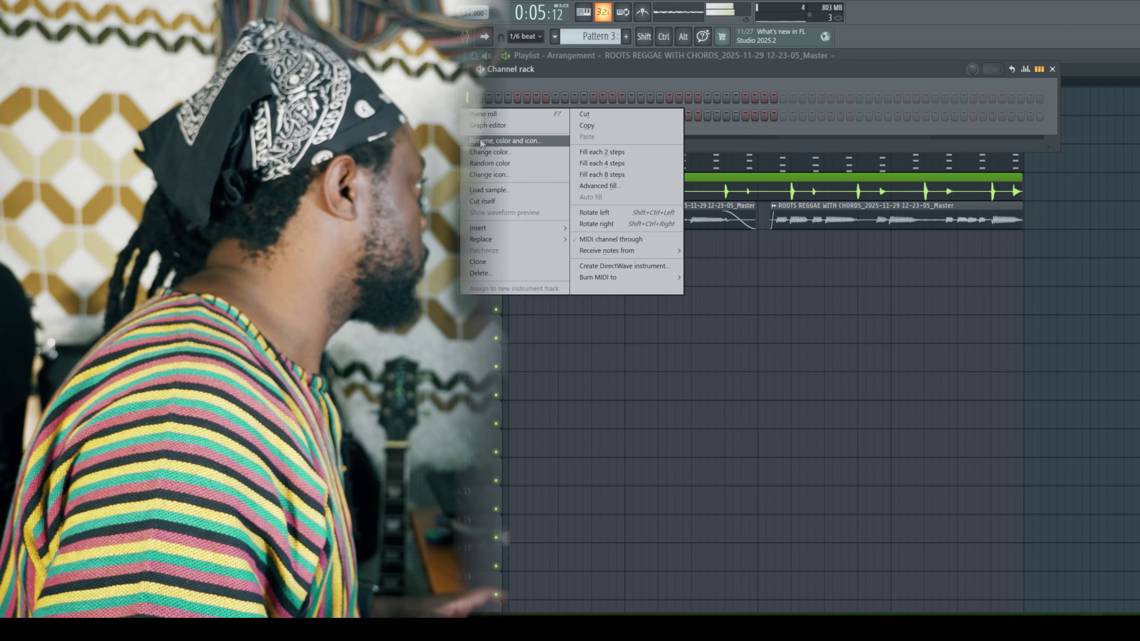
click(490, 142)
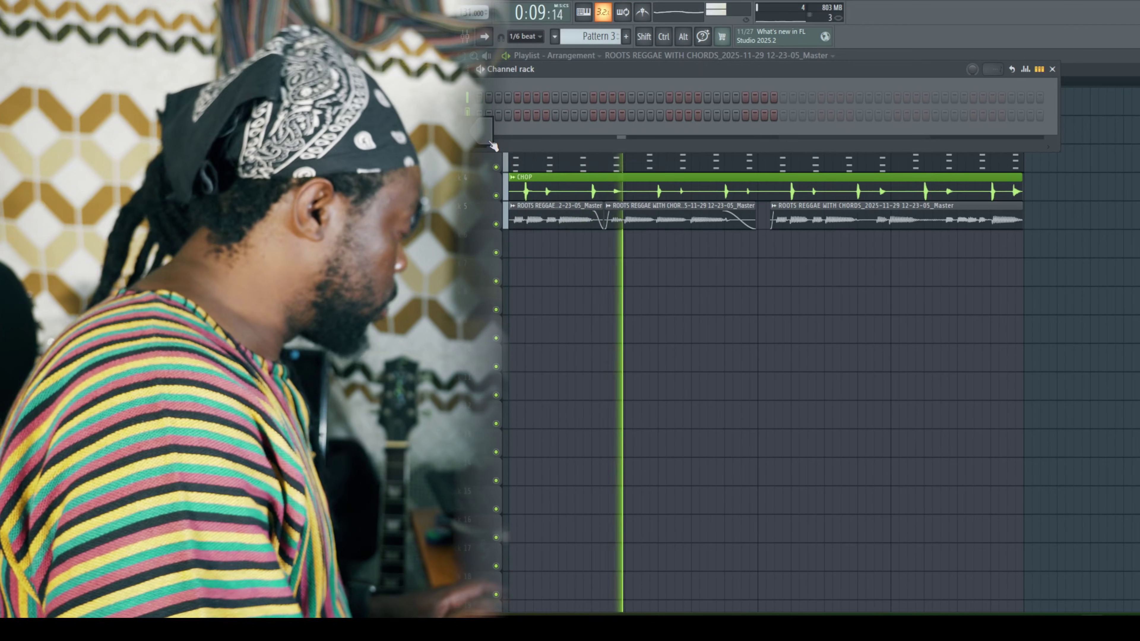
click(489, 143)
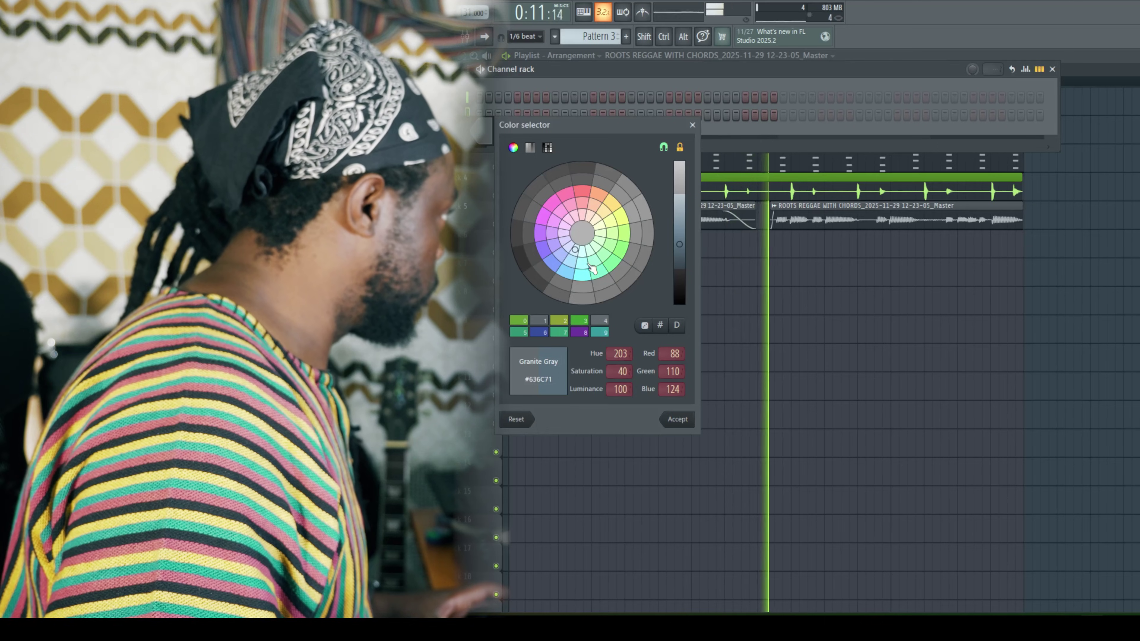
click(621, 255)
click(594, 205)
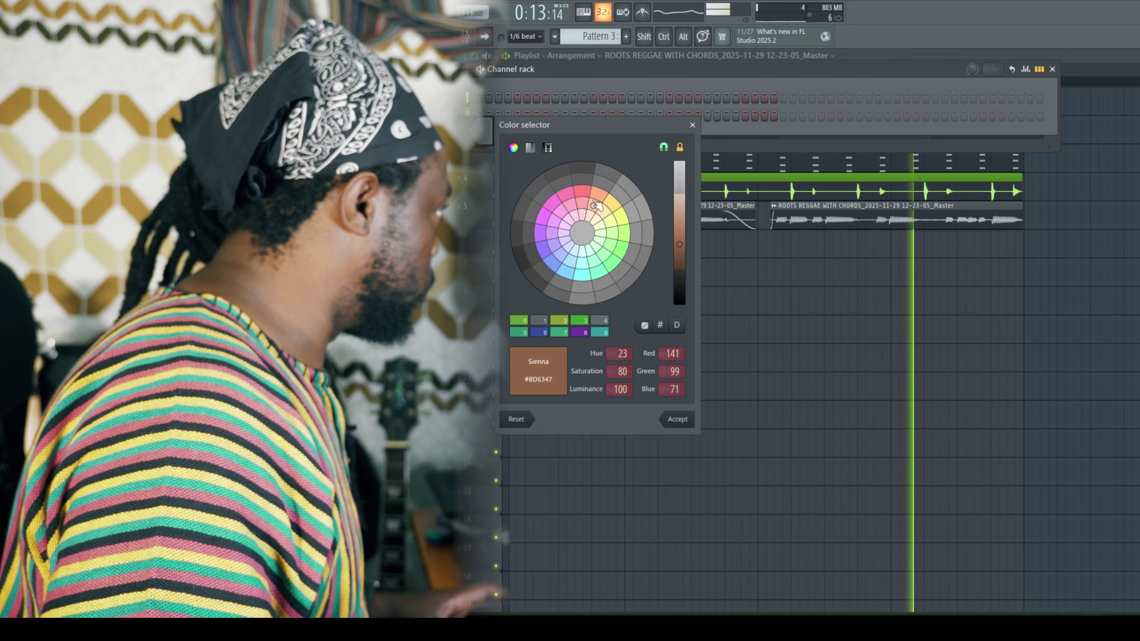
click(583, 275)
click(582, 332)
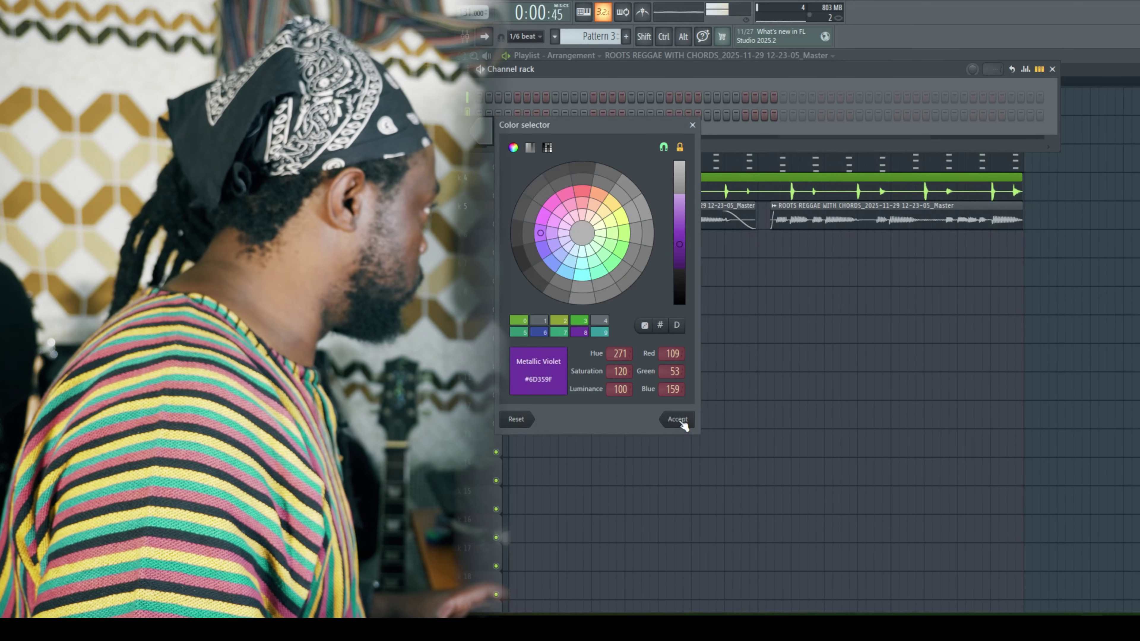
click(677, 418)
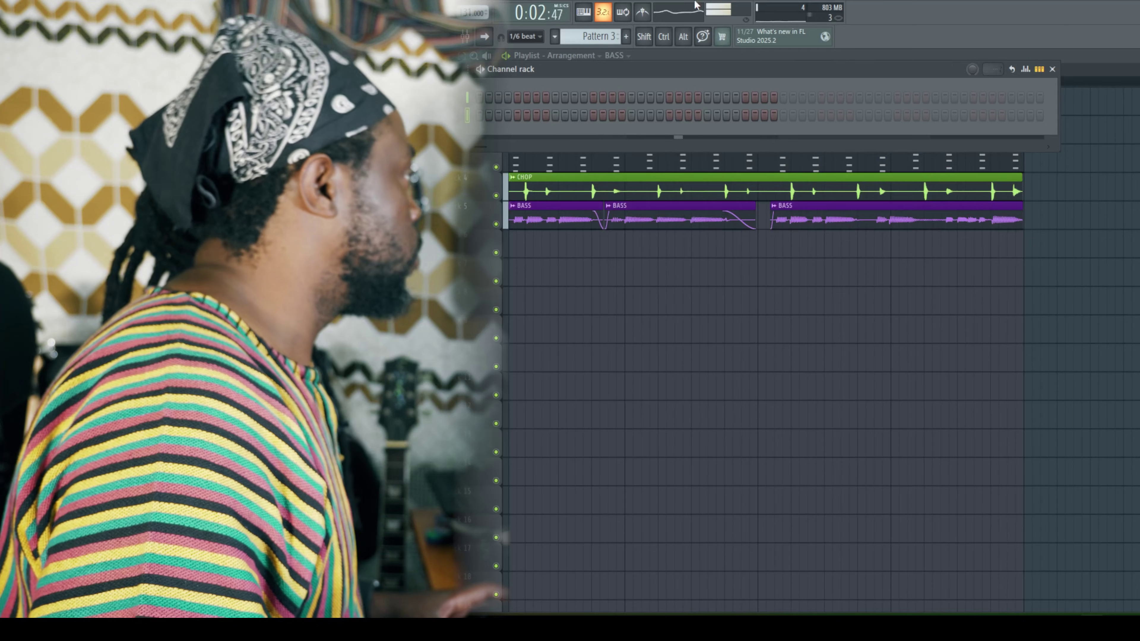
click(1134, 77)
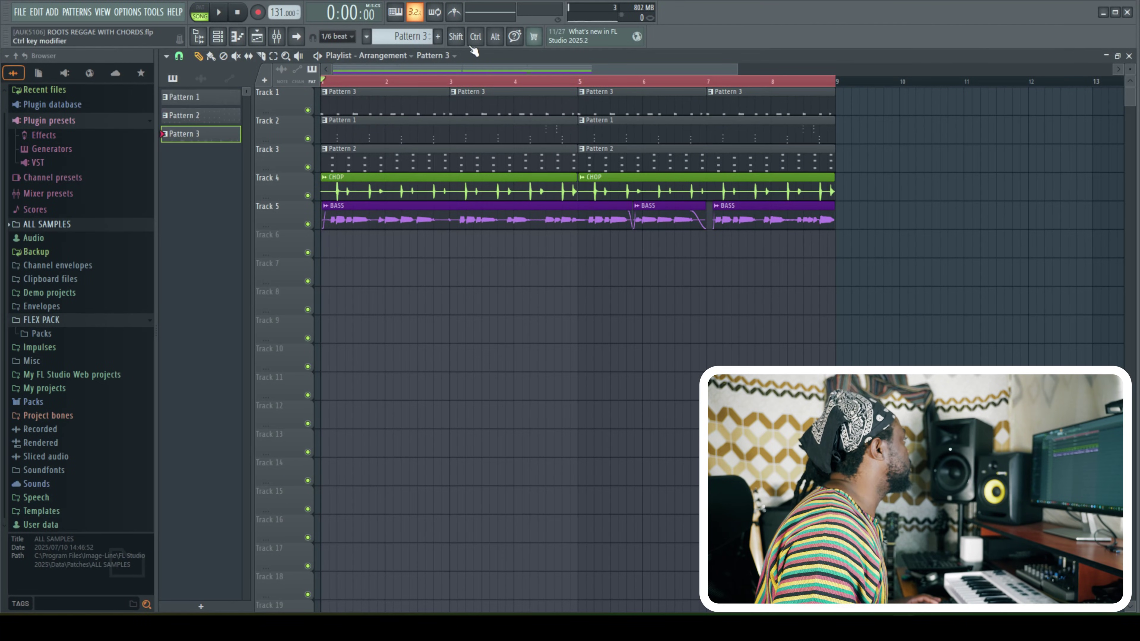
Create Pattern 4, place it at bar 1 of Track 6 and show all channels in the channel rack
click(184, 152)
click(341, 244)
key(F6)
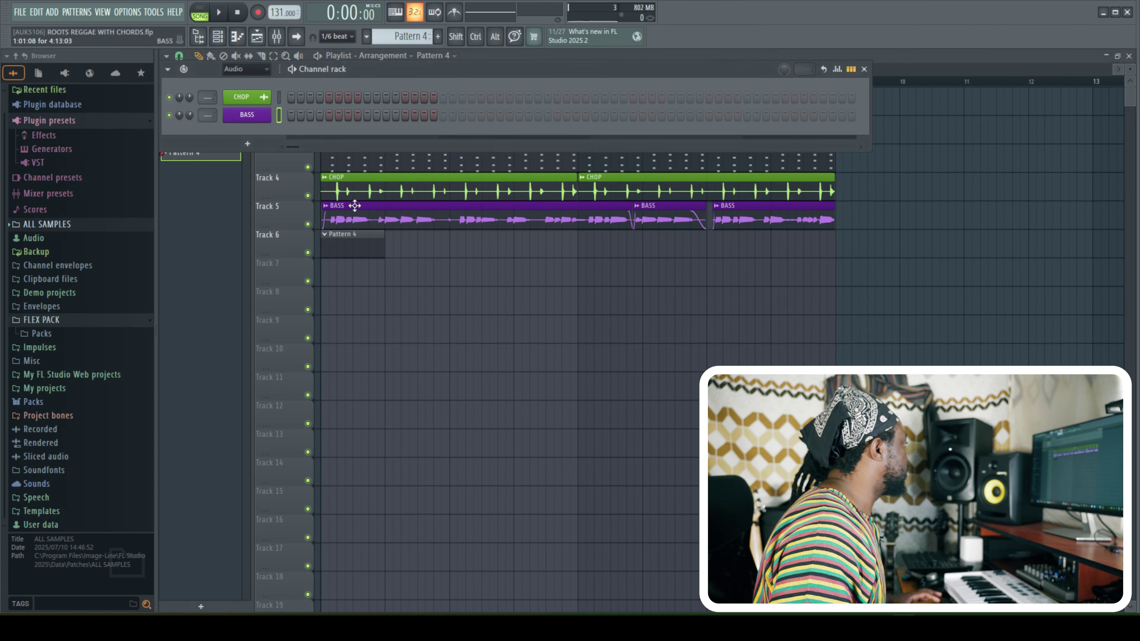
click(241, 85)
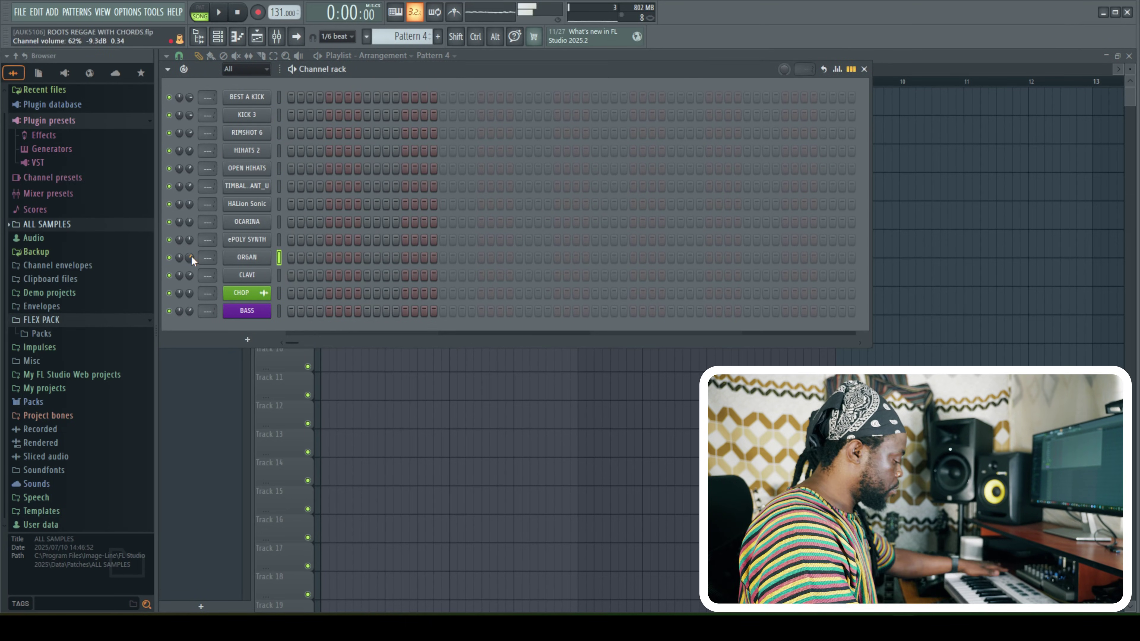
Record an eight-bar ORGAN part into Pattern 4, undoing the first take and playing it again, and check its notes in the piano roll
key(space)
click(263, 15)
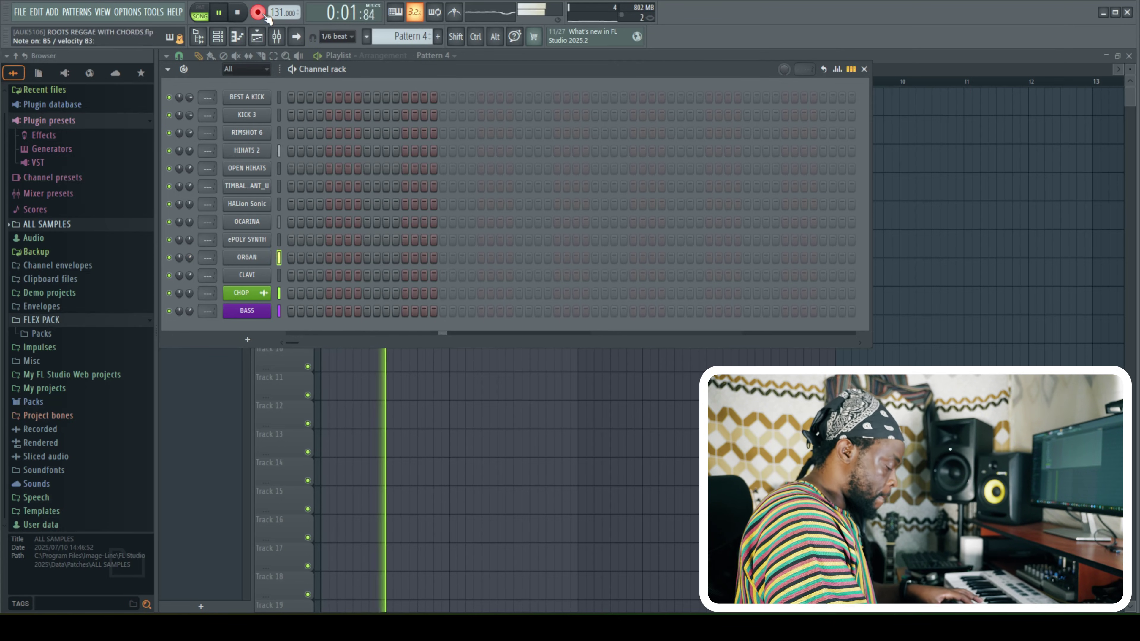
key(space)
key(ctrl+z)
key(space)
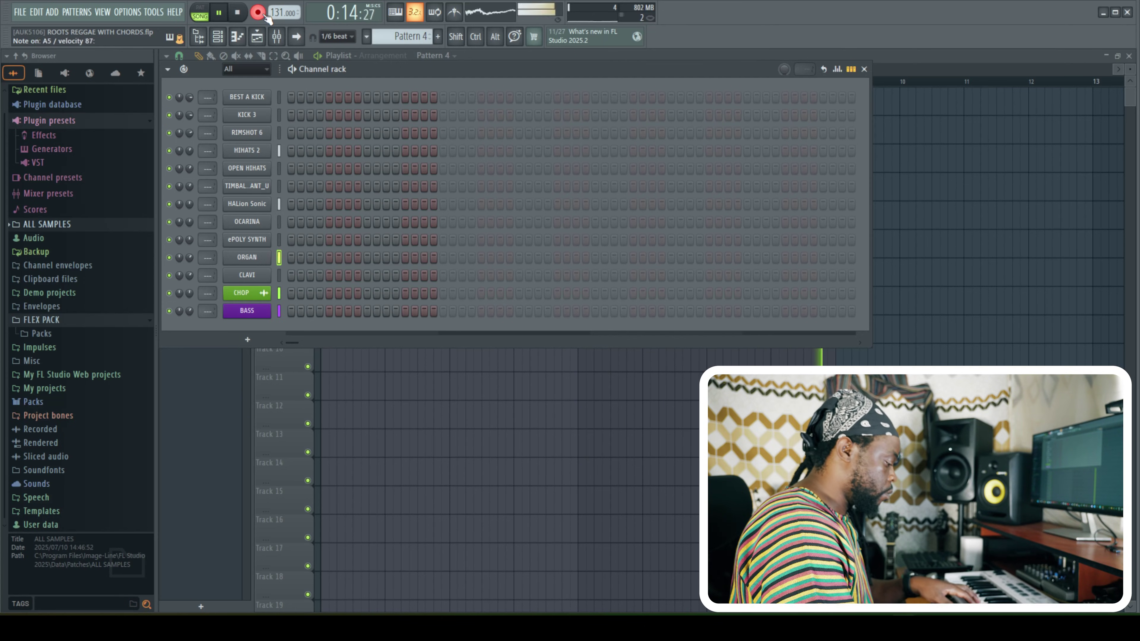
key(space)
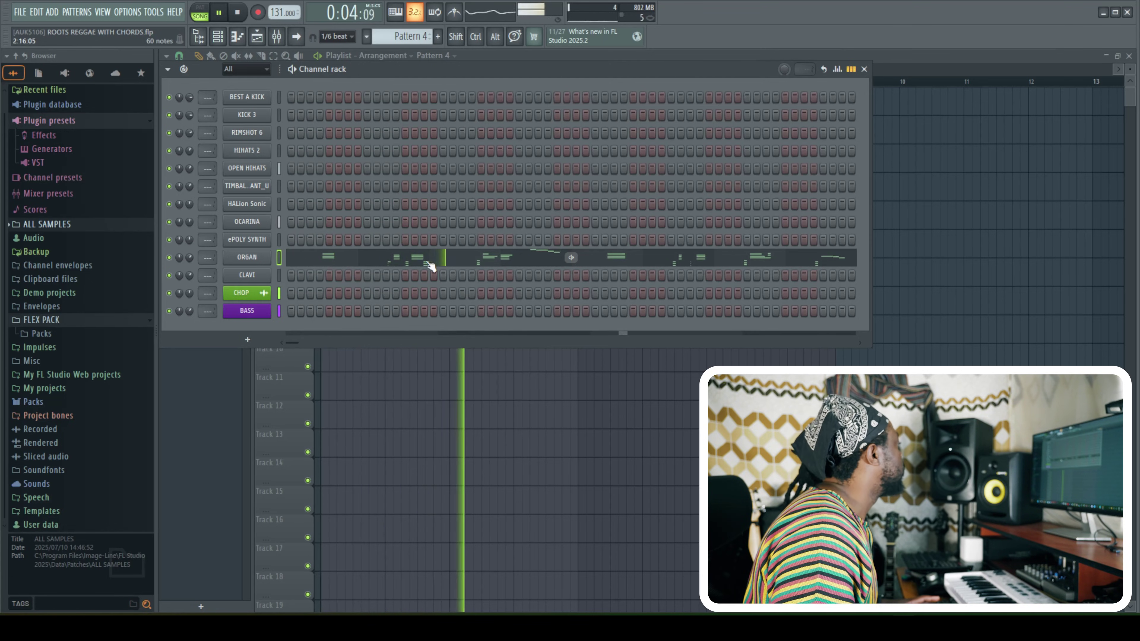
click(480, 261)
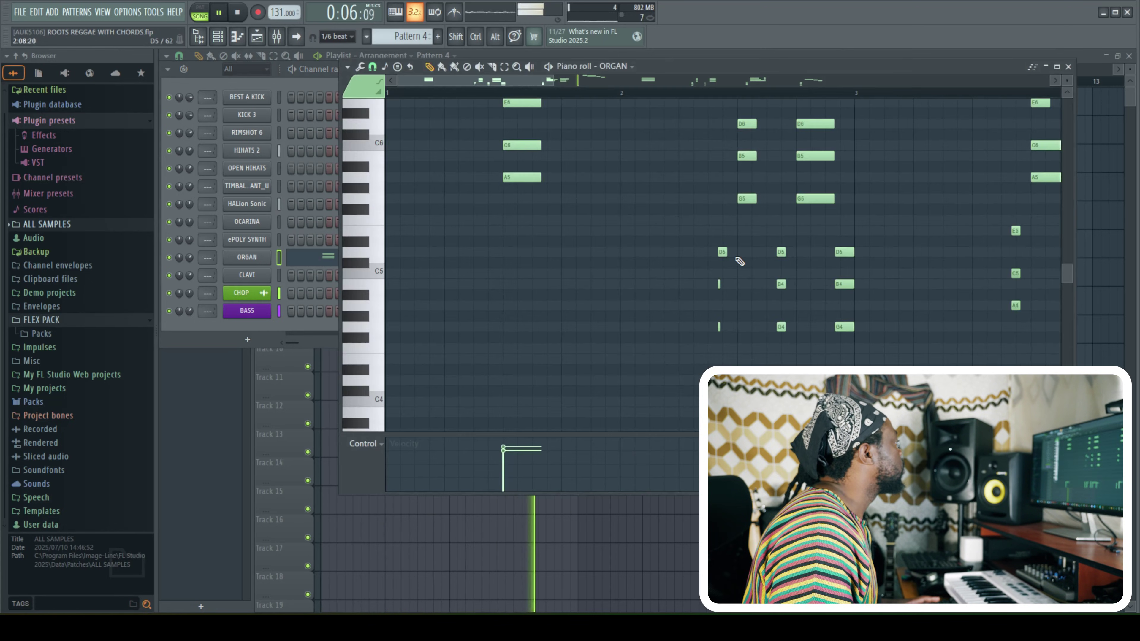
scroll(739, 261, up, 2)
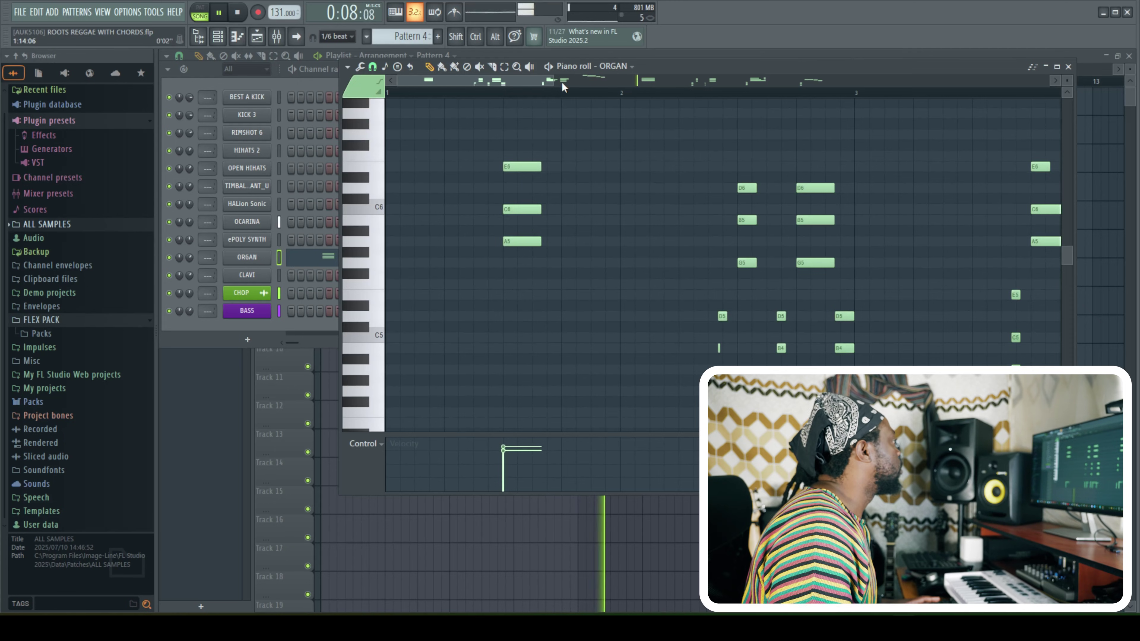
scroll(564, 87, down, 3)
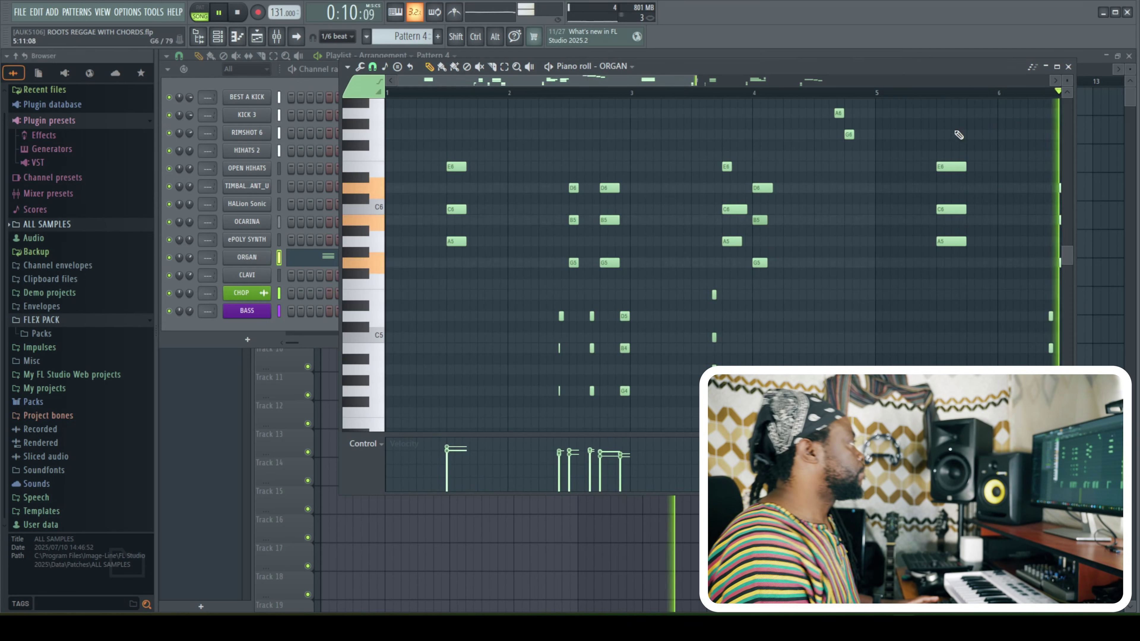
key(F7)
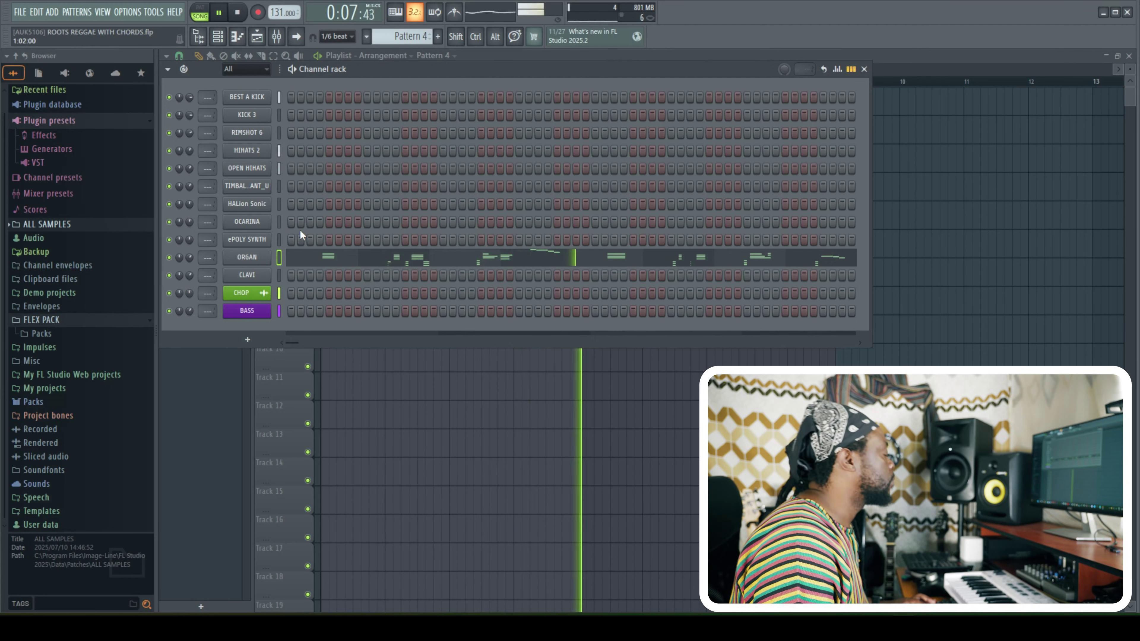
key(space)
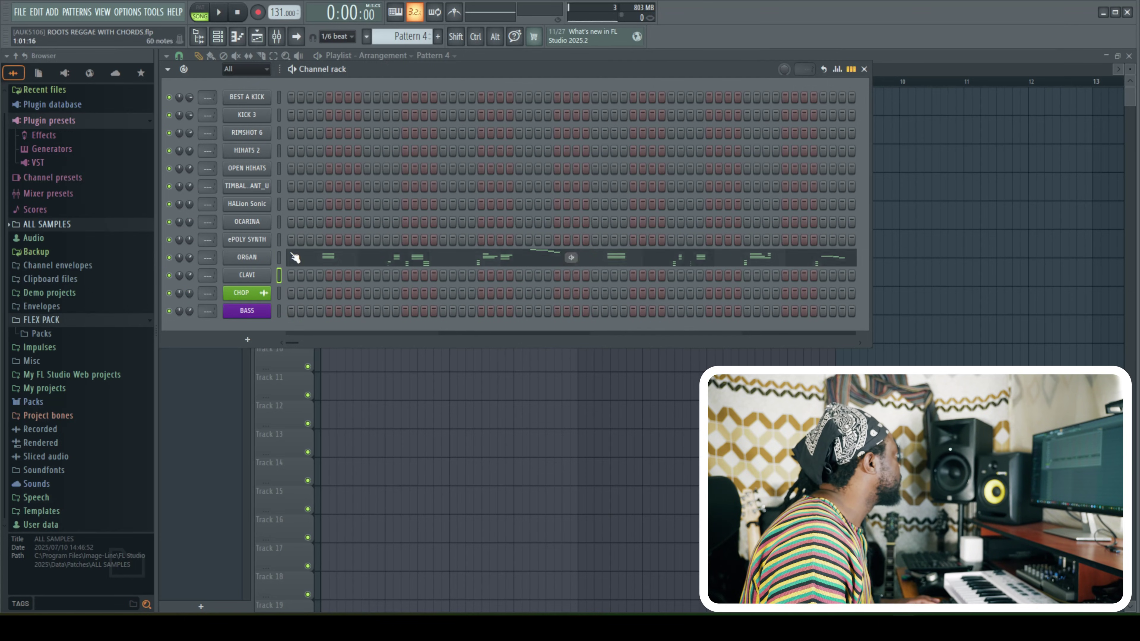
Create Pattern 5, place it at bar 1 of Track 7 and record an eight-bar ePOLY SYNTH part into it
key(F4)
click(219, 39)
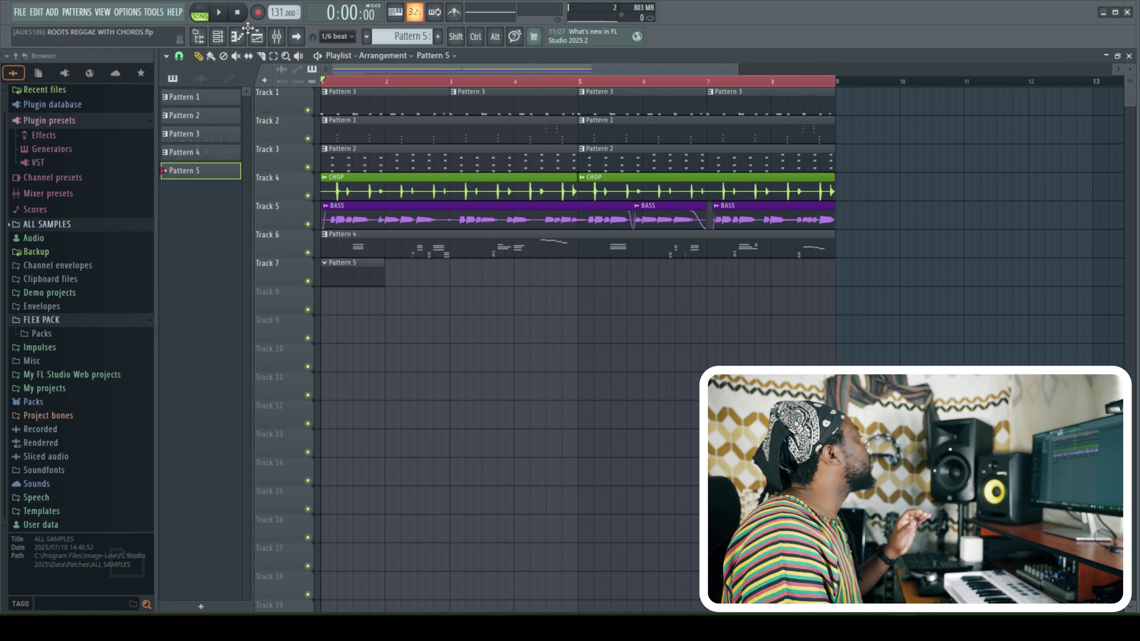
key(space)
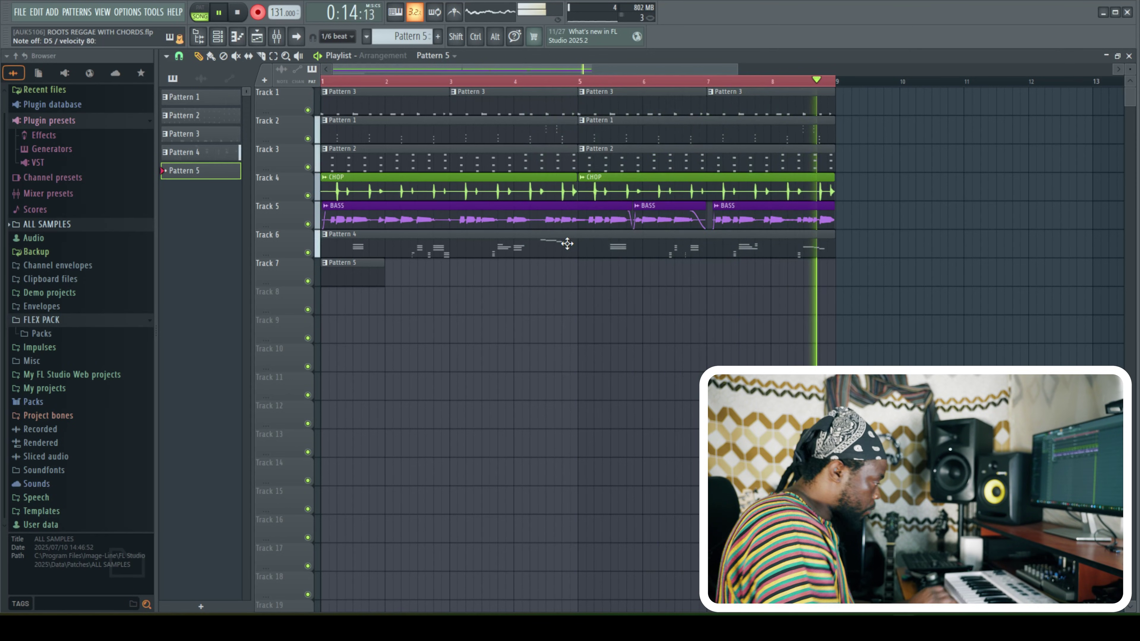
key(space)
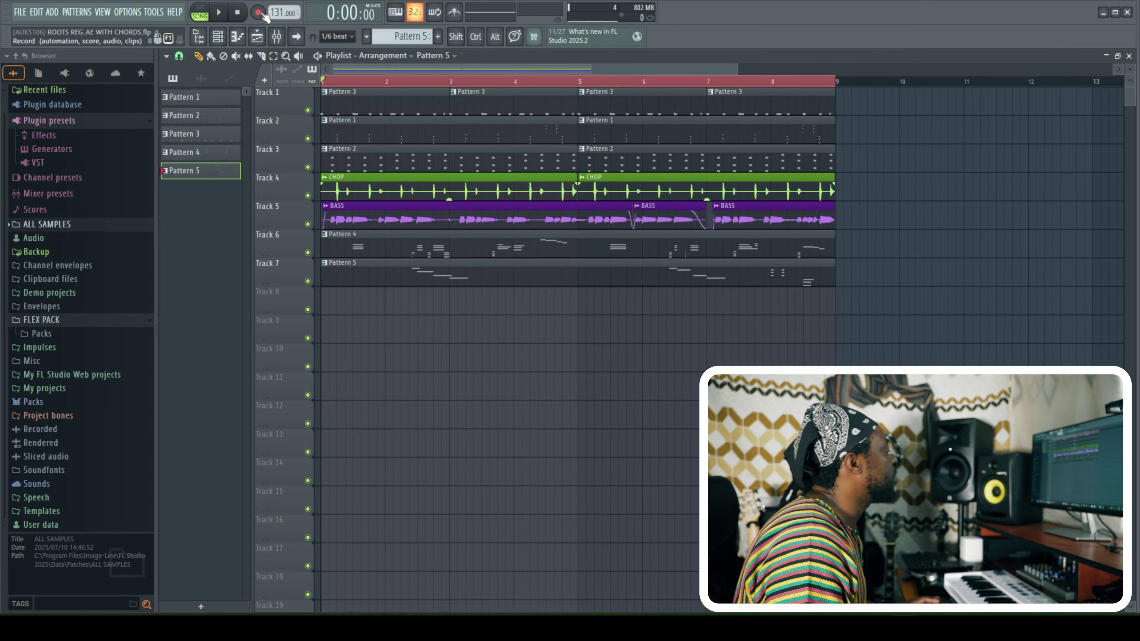
Shift the G5 note in bar 6 of the ePOLY SYNTH part slightly earlier and even out the note velocities in bars 6 and 8
key(F7)
key(space)
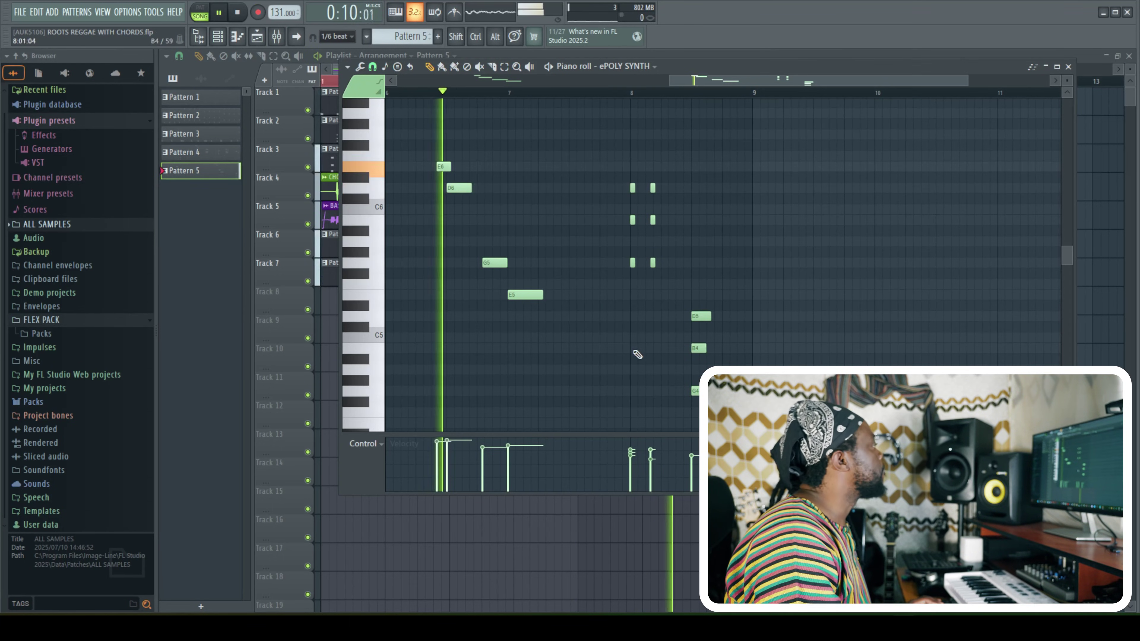
key(space)
key(space)
drag(448, 447, 434, 451)
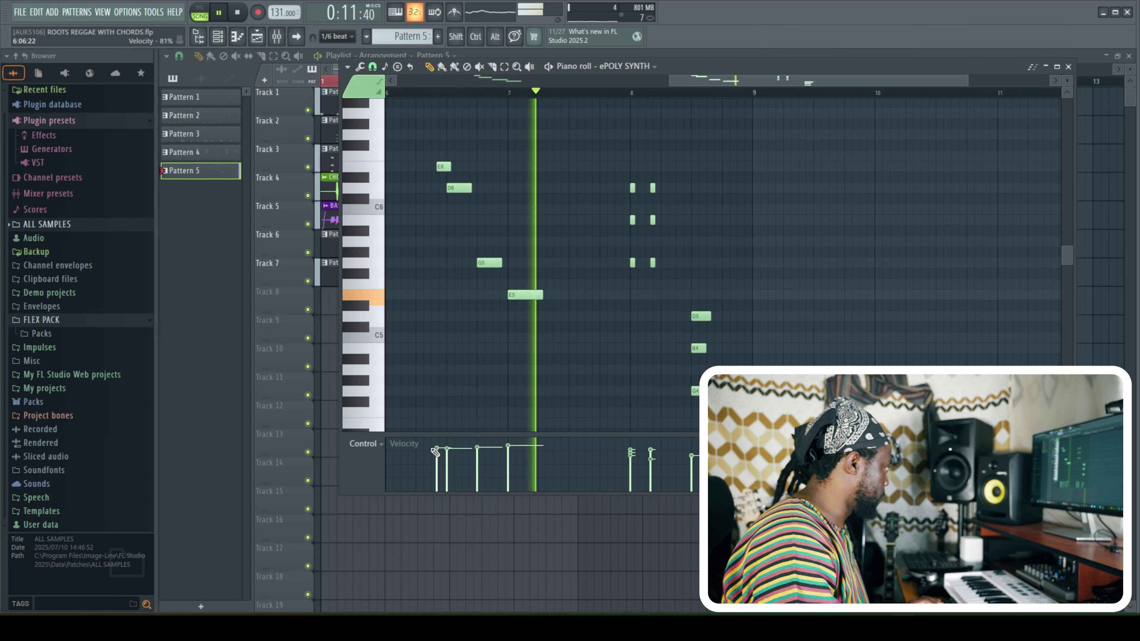
drag(628, 452, 654, 452)
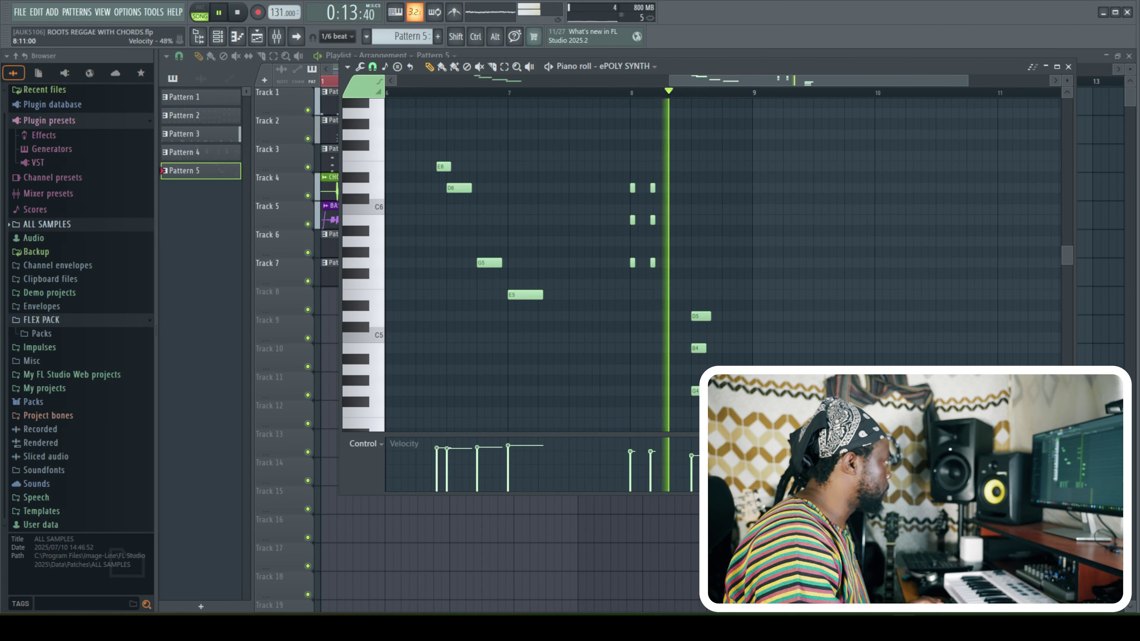
Reduce the last ePOLY SYNTH chord in bar 8 to its upper note, move that note up to E5 and add a G5 after it
key(space)
key(space)
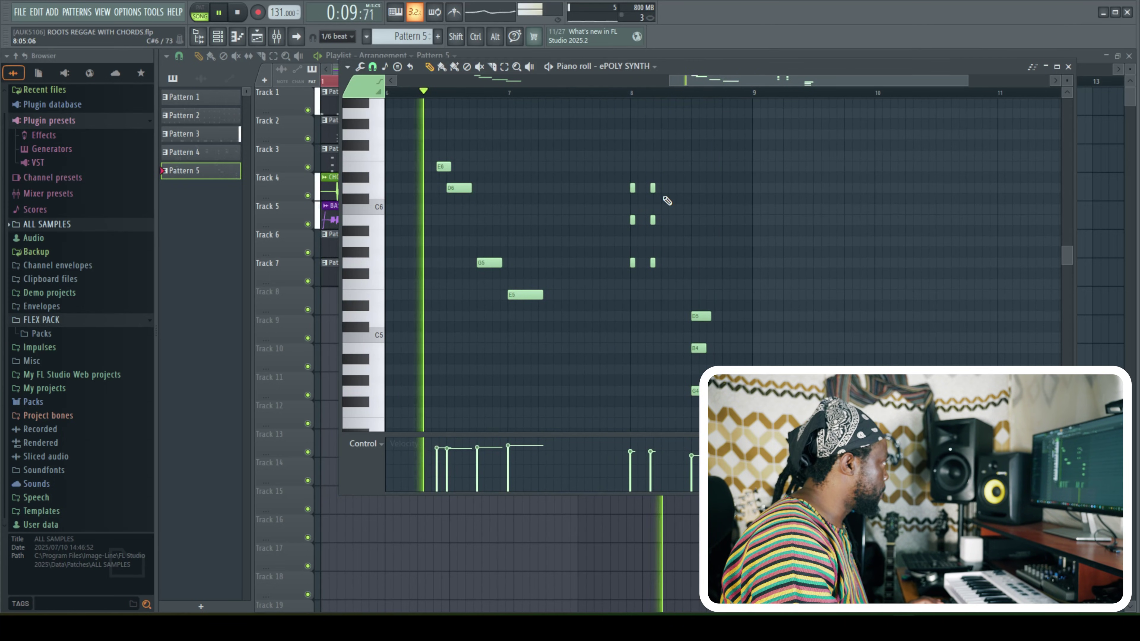
right_click(699, 348)
right_click(698, 391)
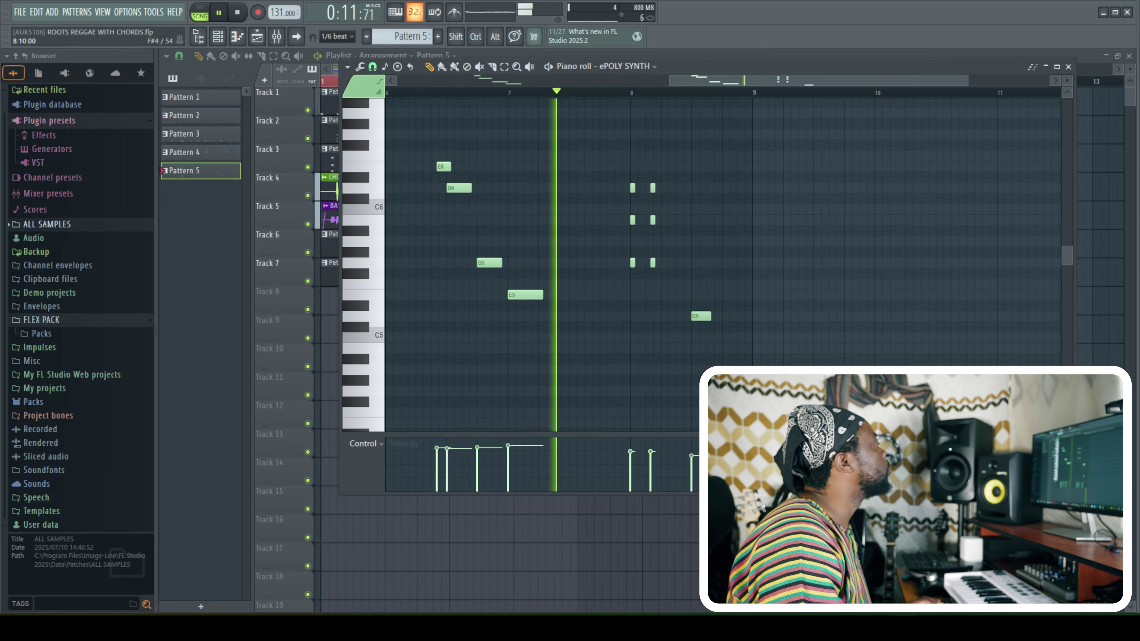
key(space)
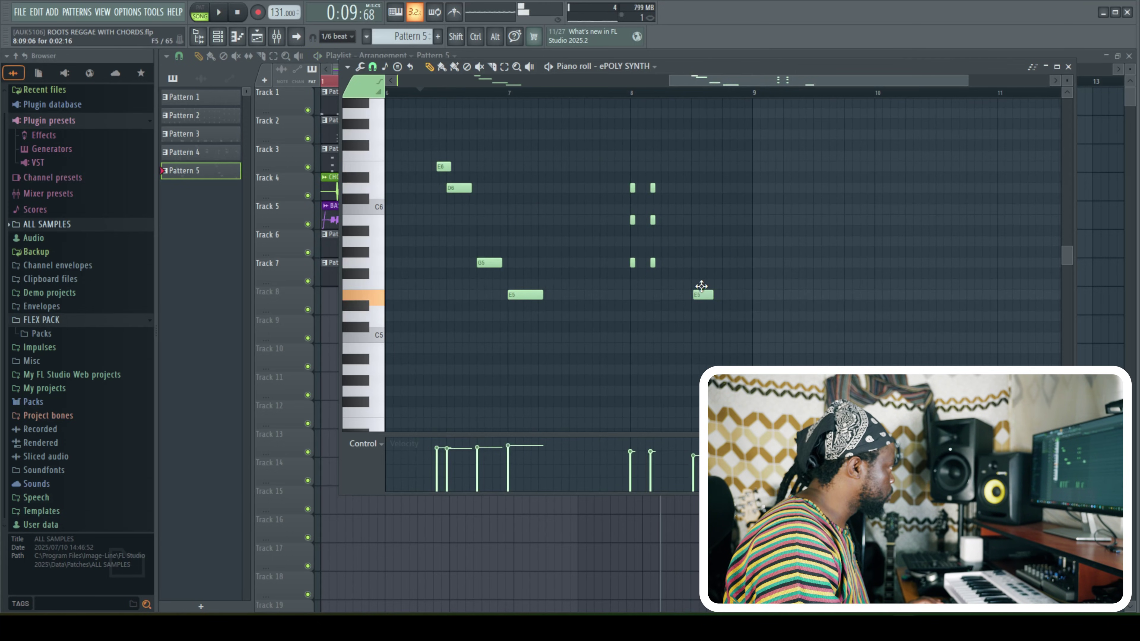
key(space)
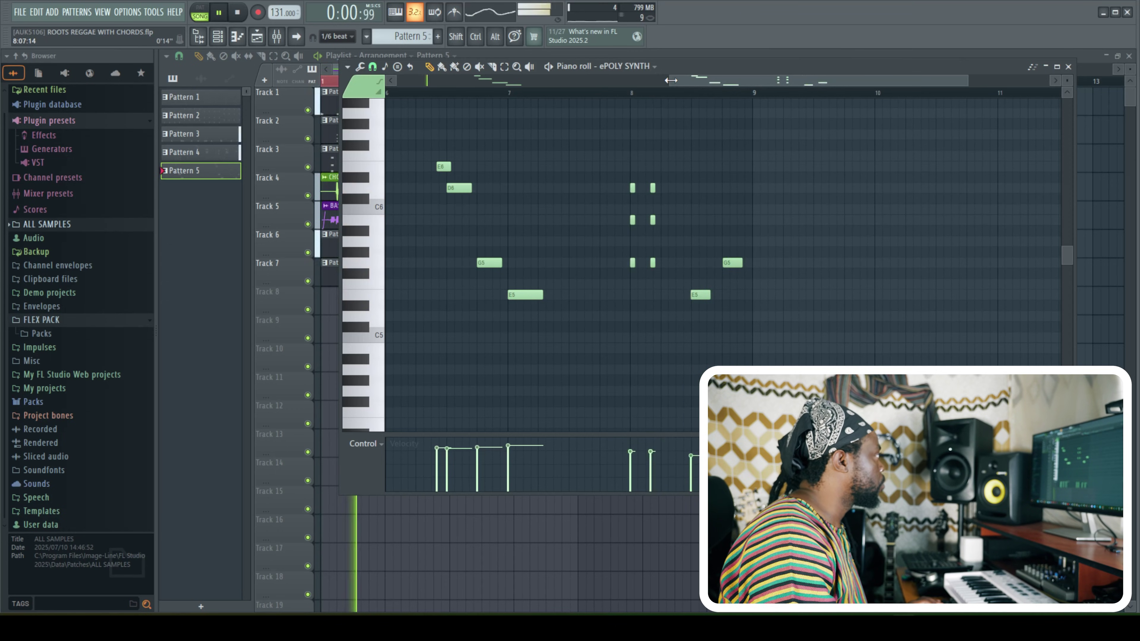
drag(671, 80, 390, 80)
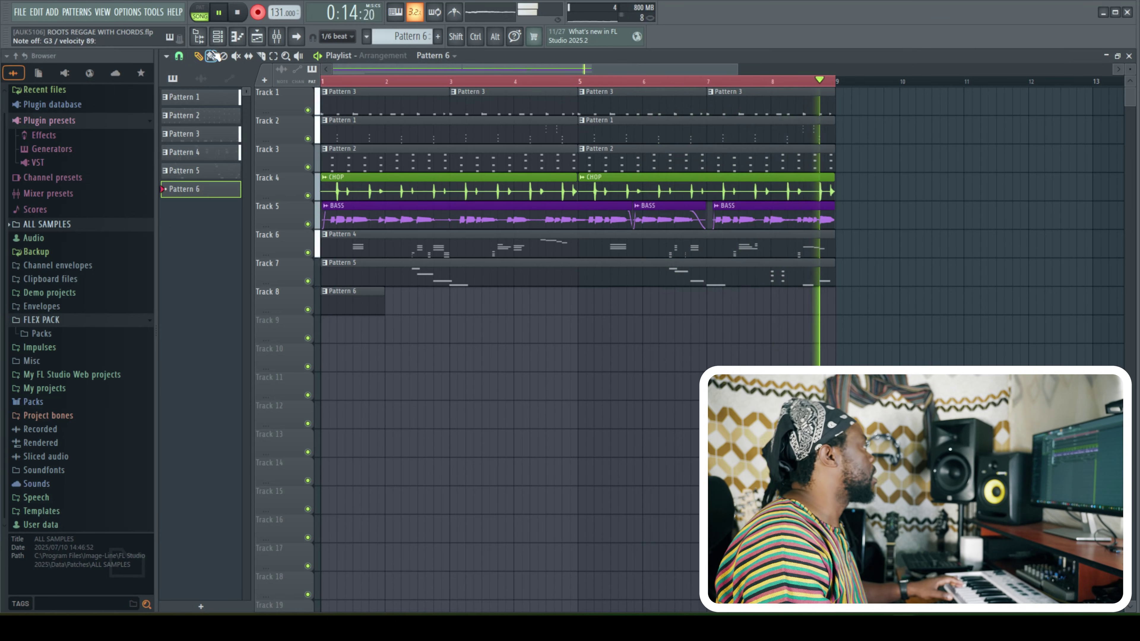
Finish recording the CLAVI part into Pattern 6 on Track 8 and open its notes in the piano roll
key(space)
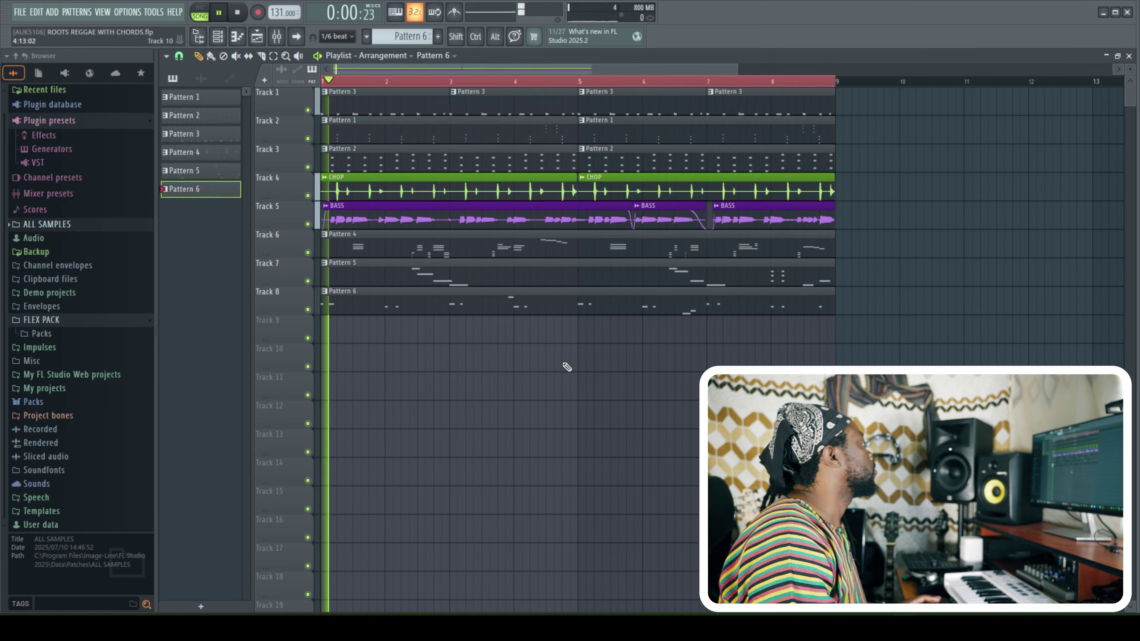
double_click(346, 307)
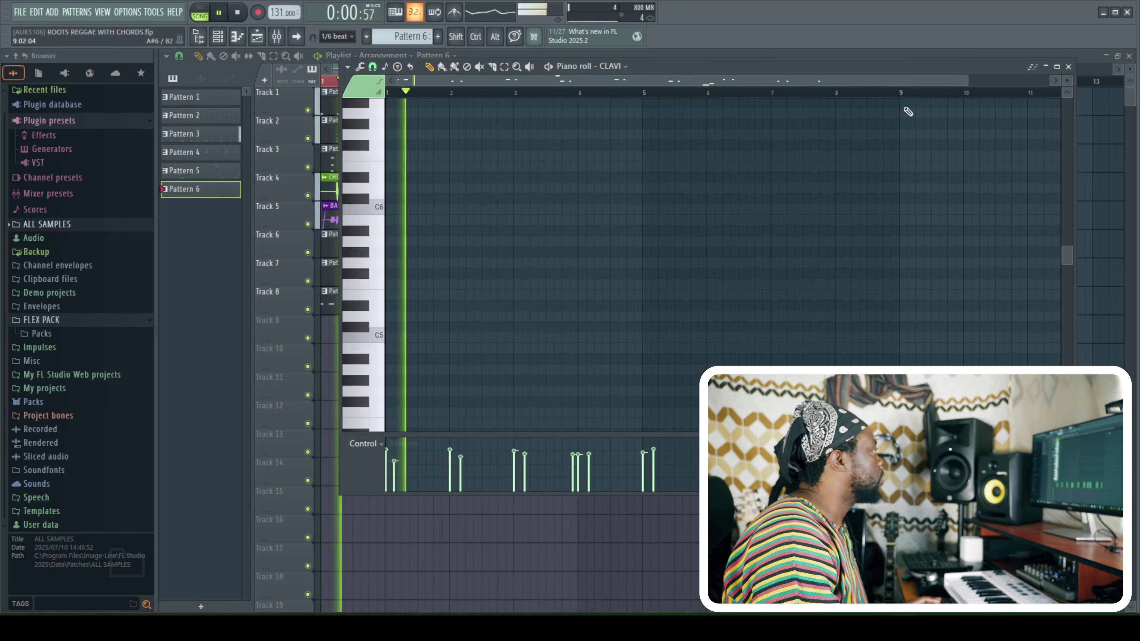
scroll(718, 112, up, 2)
drag(1076, 258, 1071, 313)
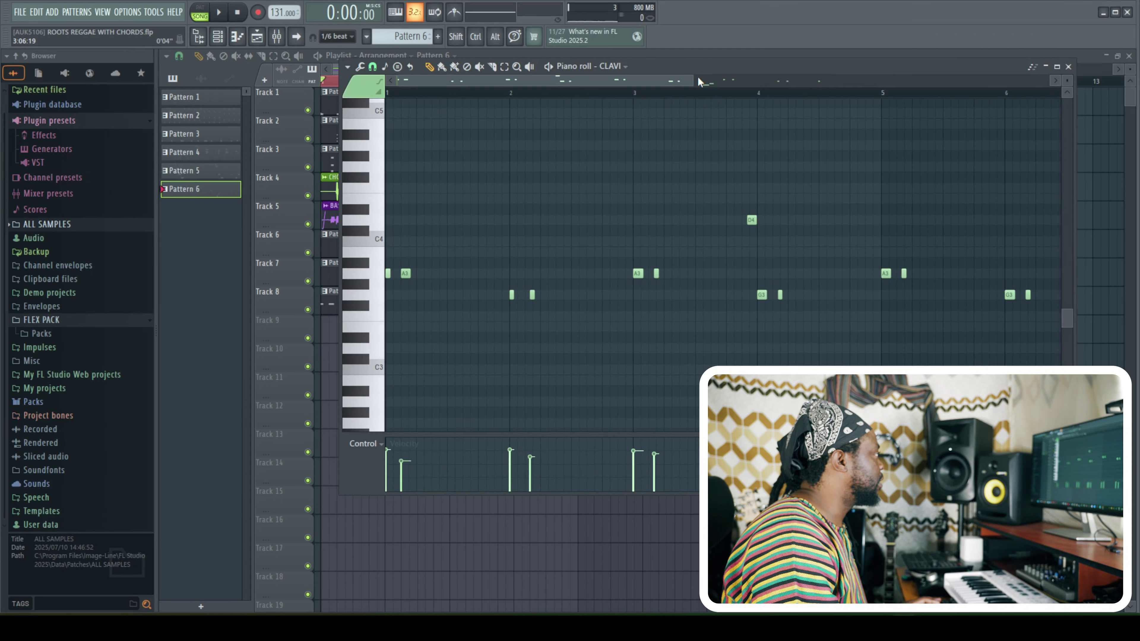
Move the second A3 note in bar 1 of the CLAVI part slightly later and shorten it
drag(694, 80, 540, 80)
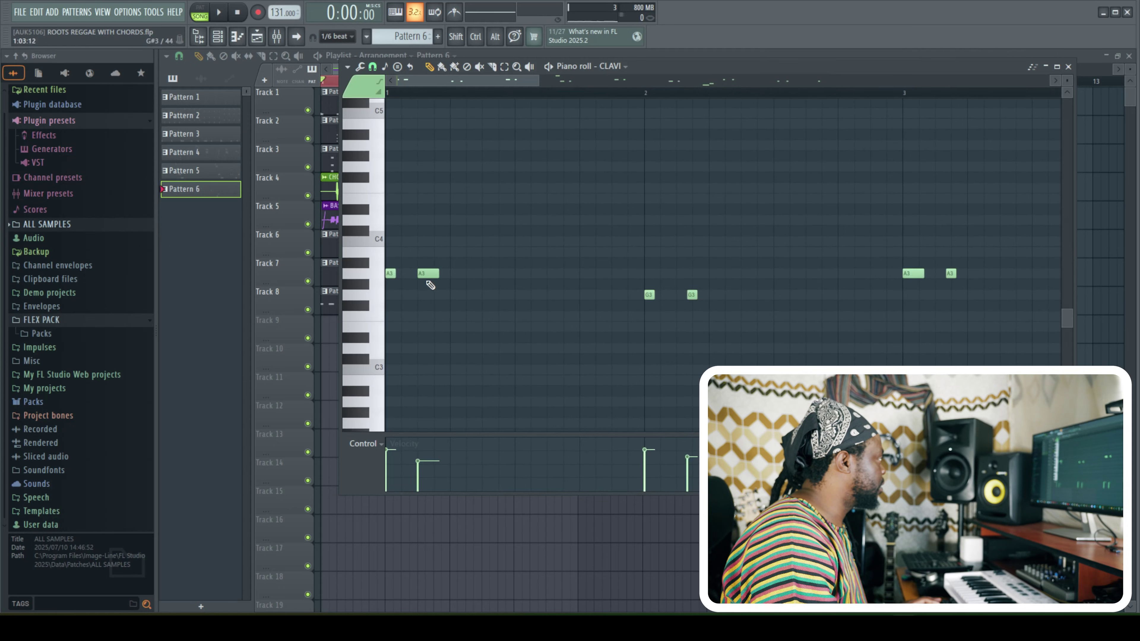
key(space)
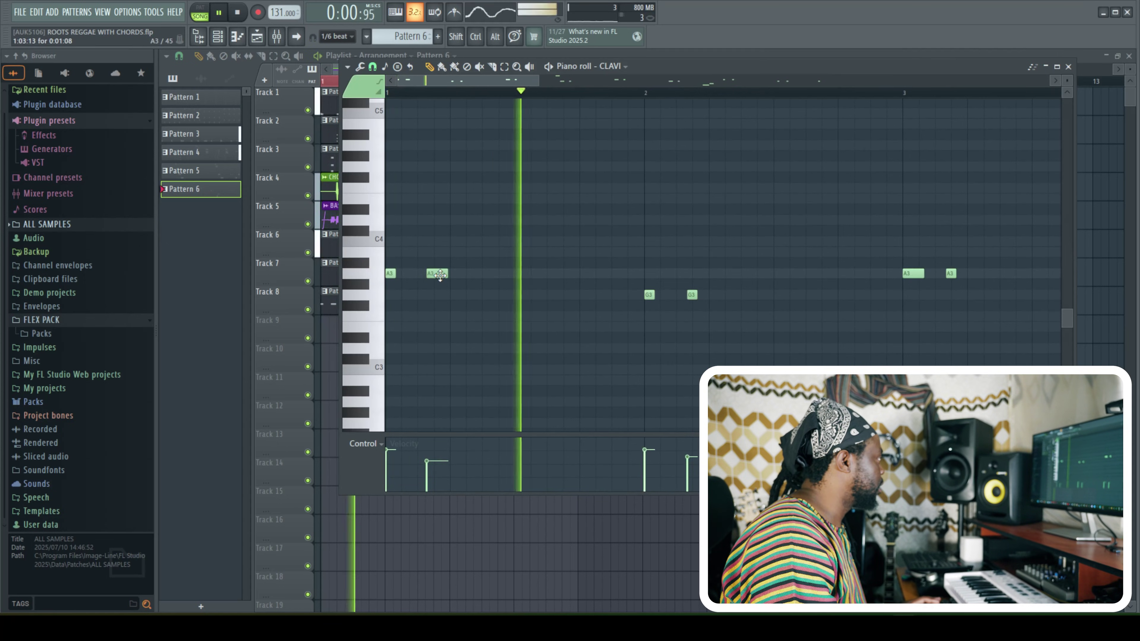
key(space)
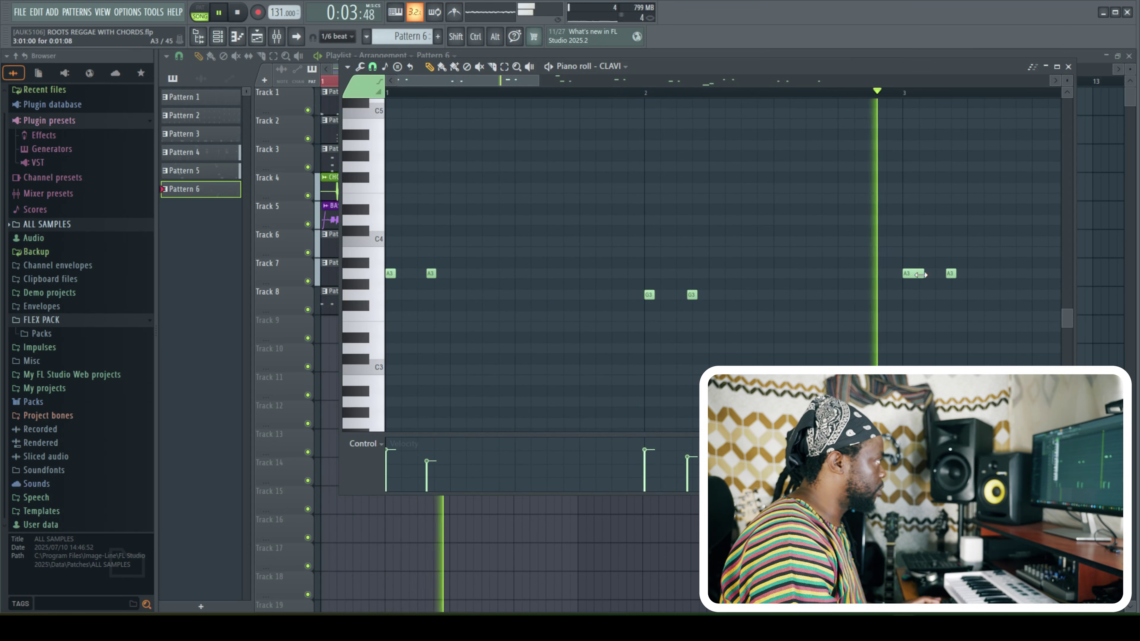
Shorten the first A3 notes in bars 3 and 5 of the CLAVI part, check the remaining bars and play the arrangement
drag(534, 79, 673, 95)
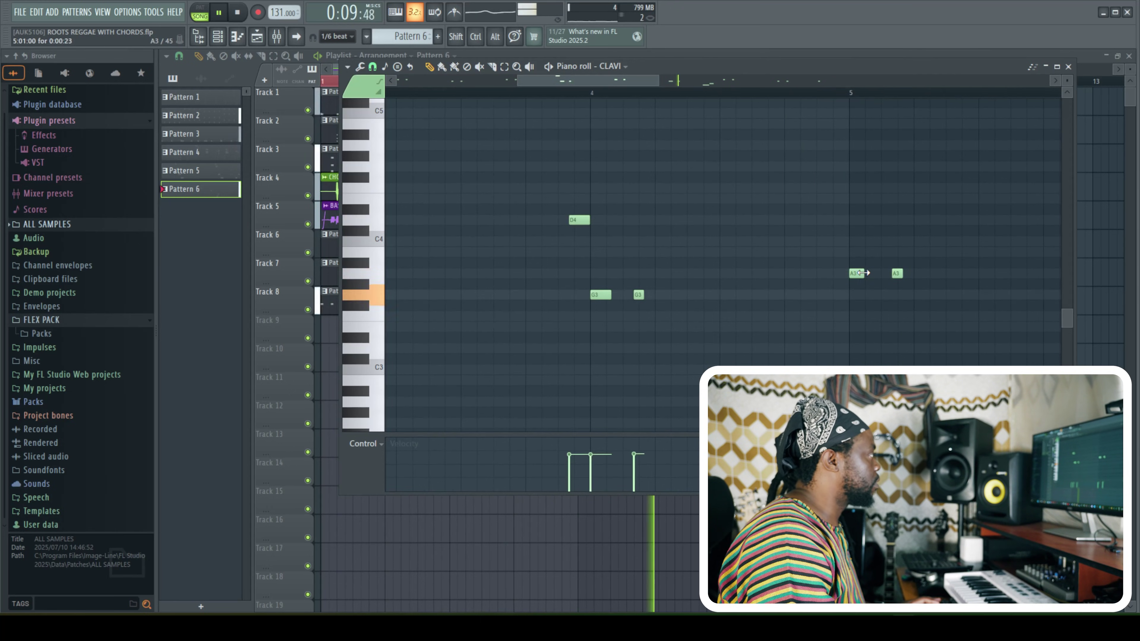
click(633, 93)
drag(627, 82, 751, 100)
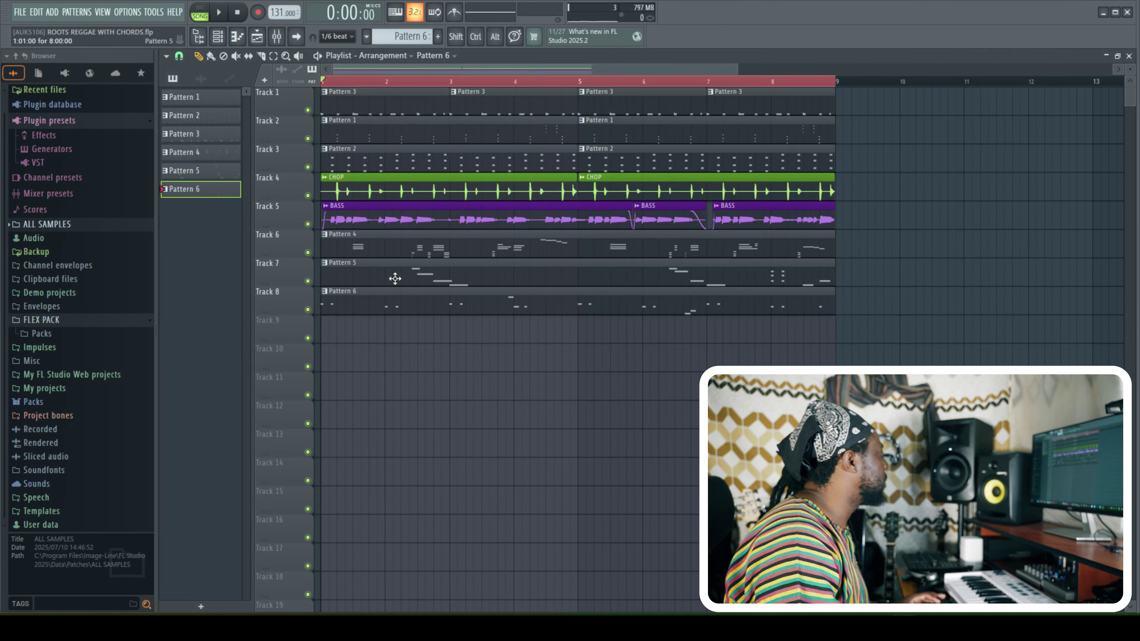
key(space)
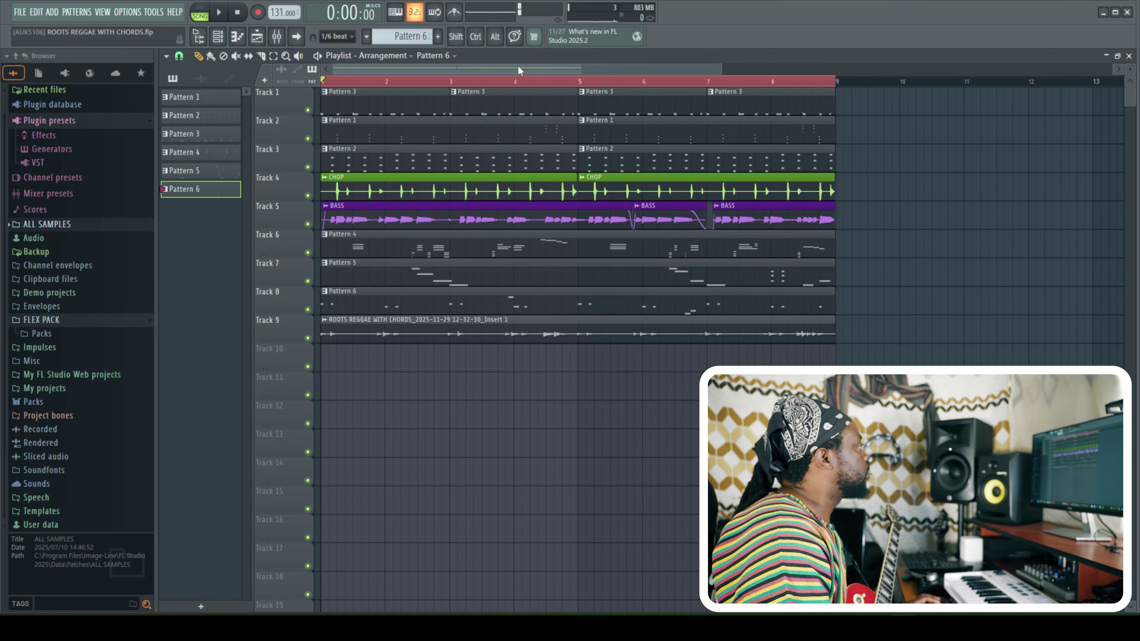
Turn snapping off in the playlist and nudge the new audio recording on Track 9 slightly later
drag(719, 68, 408, 68)
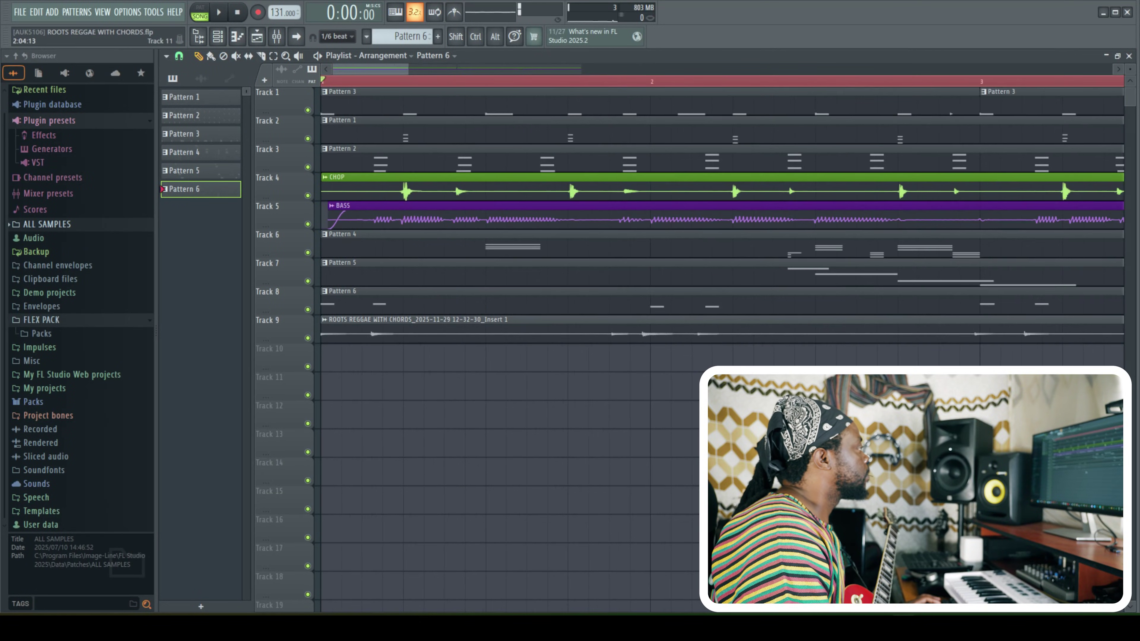
click(179, 56)
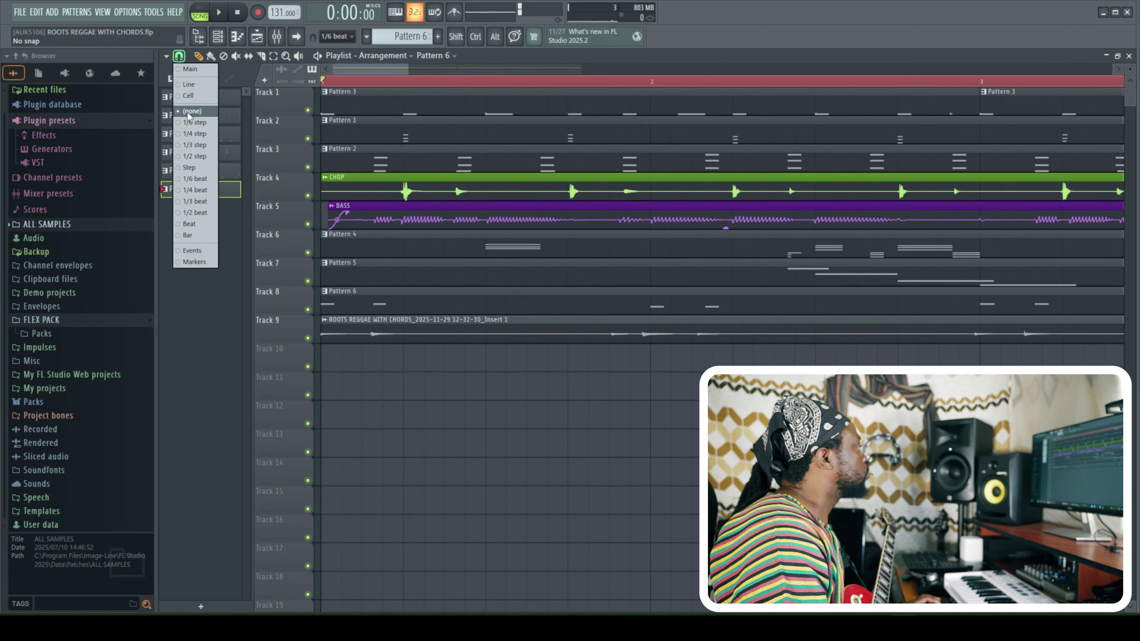
click(188, 112)
drag(667, 333, 676, 331)
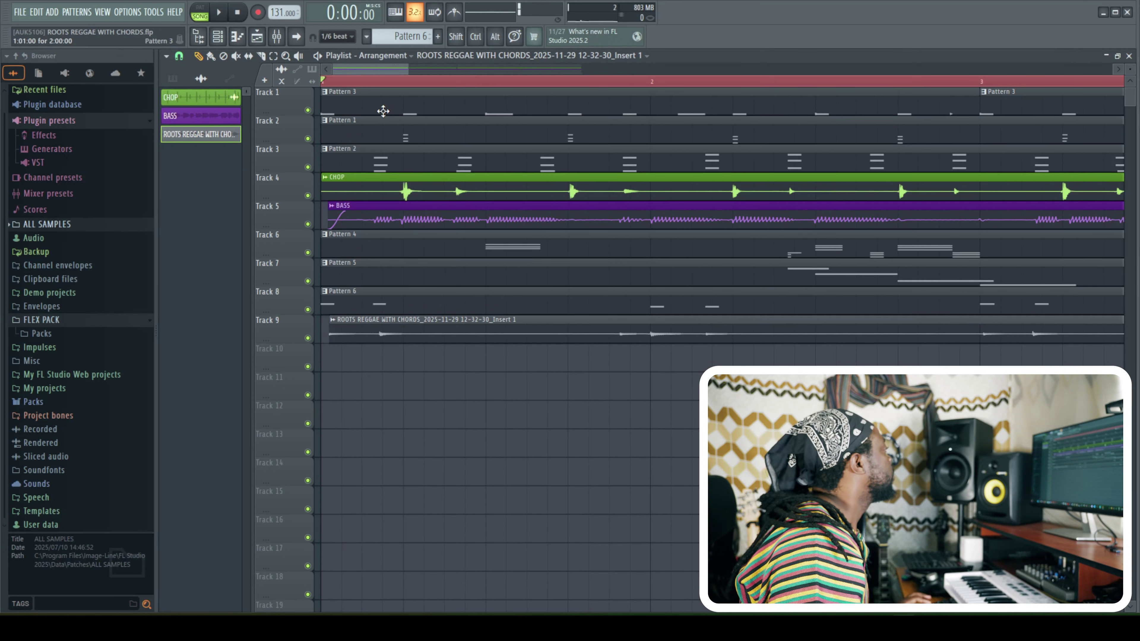
Move all clips half a bar later to start midway through bar 1, and place Pattern 7 at bar 1 on Track 10
key(ctrl+a)
click(366, 112)
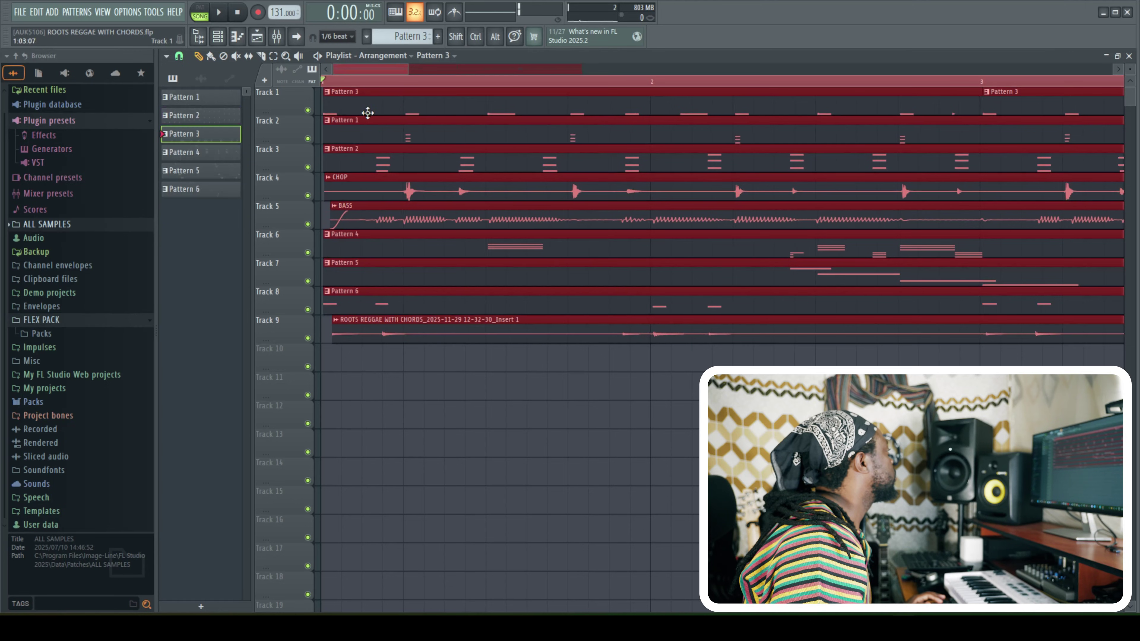
click(180, 56)
click(196, 112)
drag(362, 104, 534, 107)
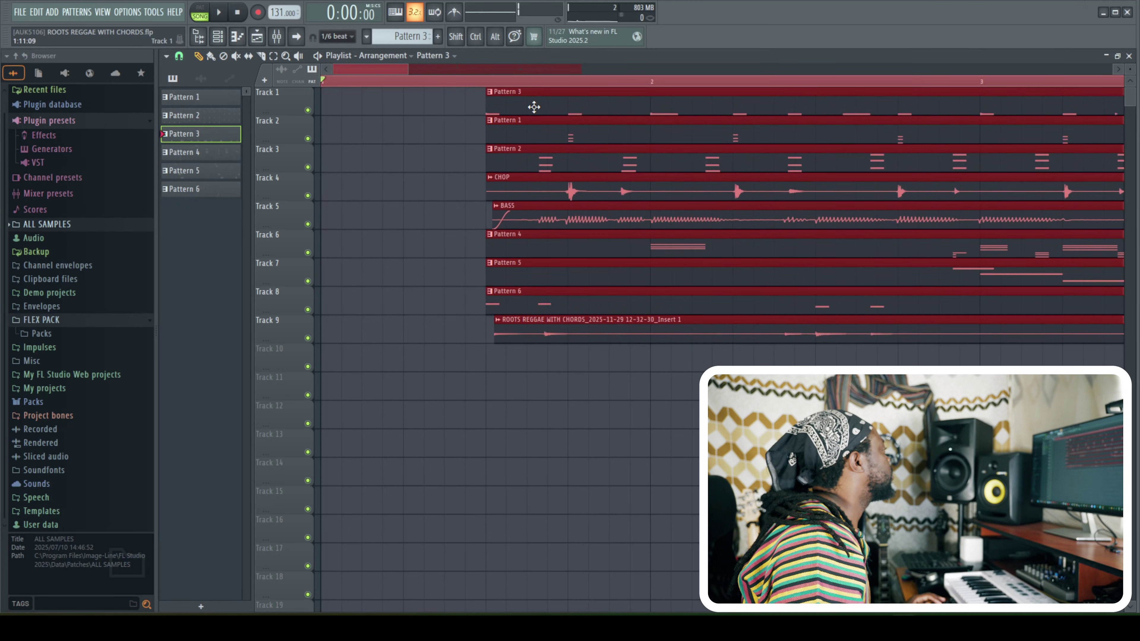
drag(407, 72, 718, 72)
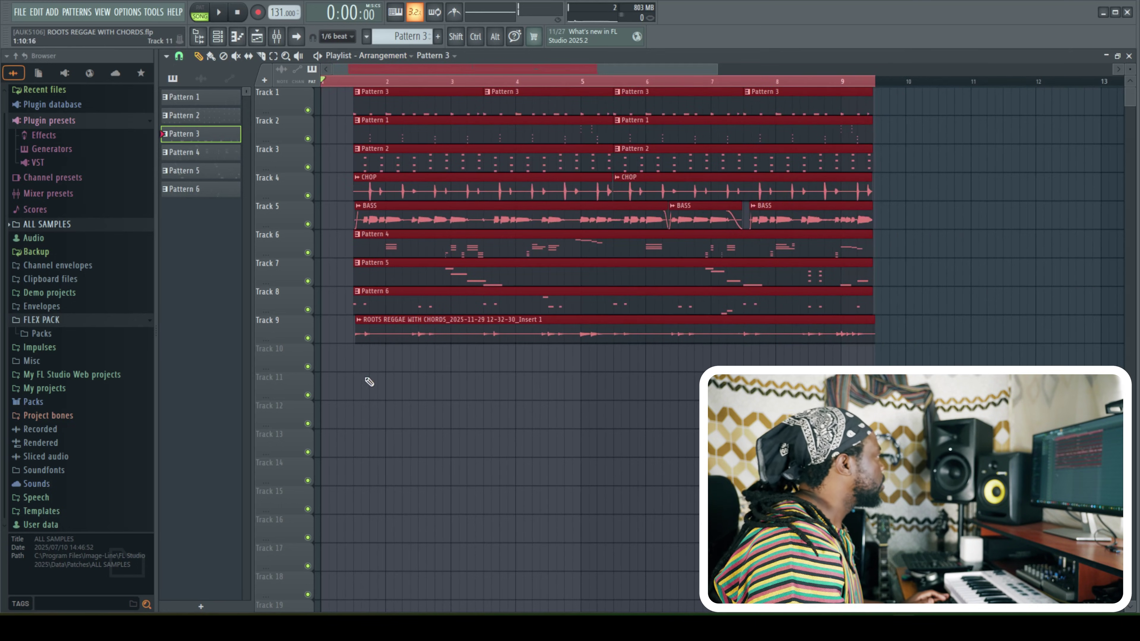
click(479, 427)
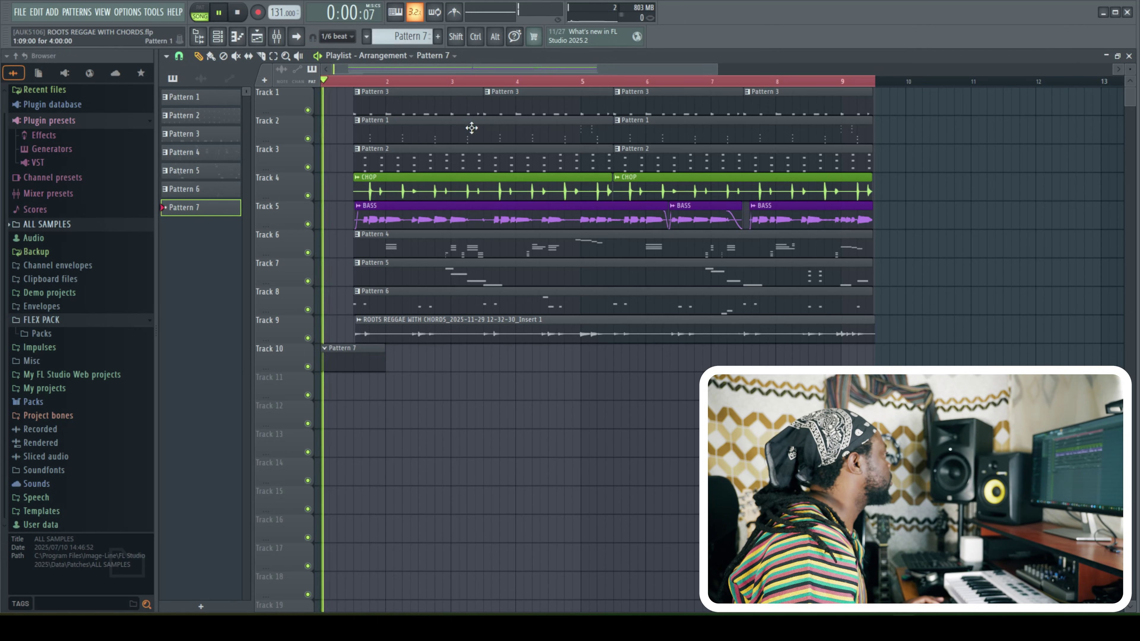
Move the clips on Tracks 1 to 9 another half bar later to start at bar 2, keeping Pattern 7 at bar 1
key(space)
key(ctrl+a)
drag(402, 112, 433, 119)
click(414, 398)
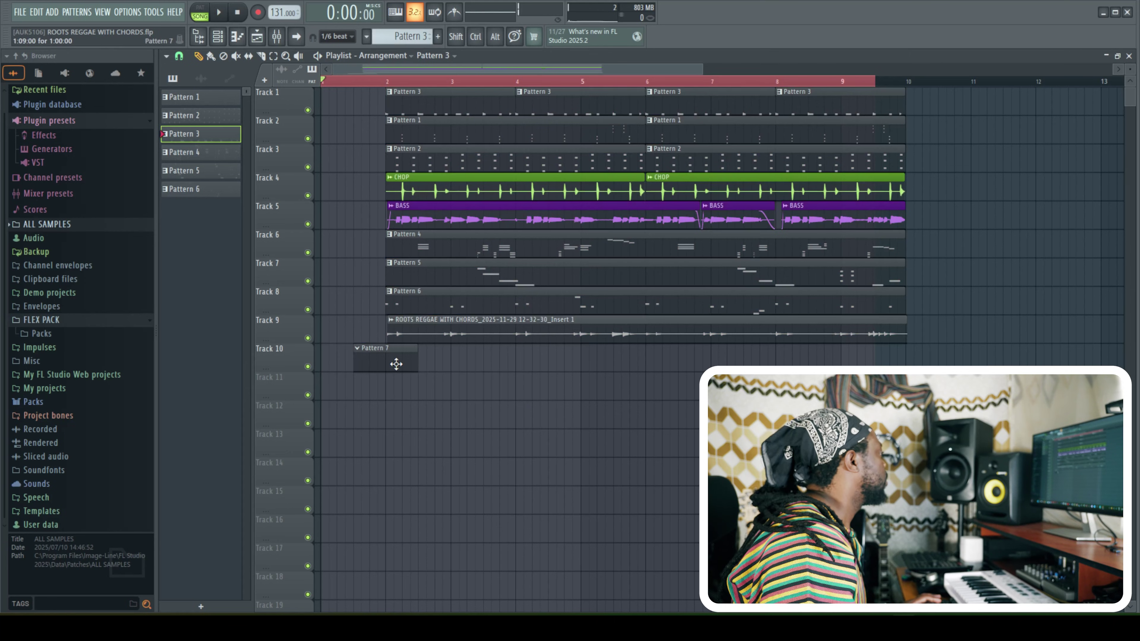
key(space)
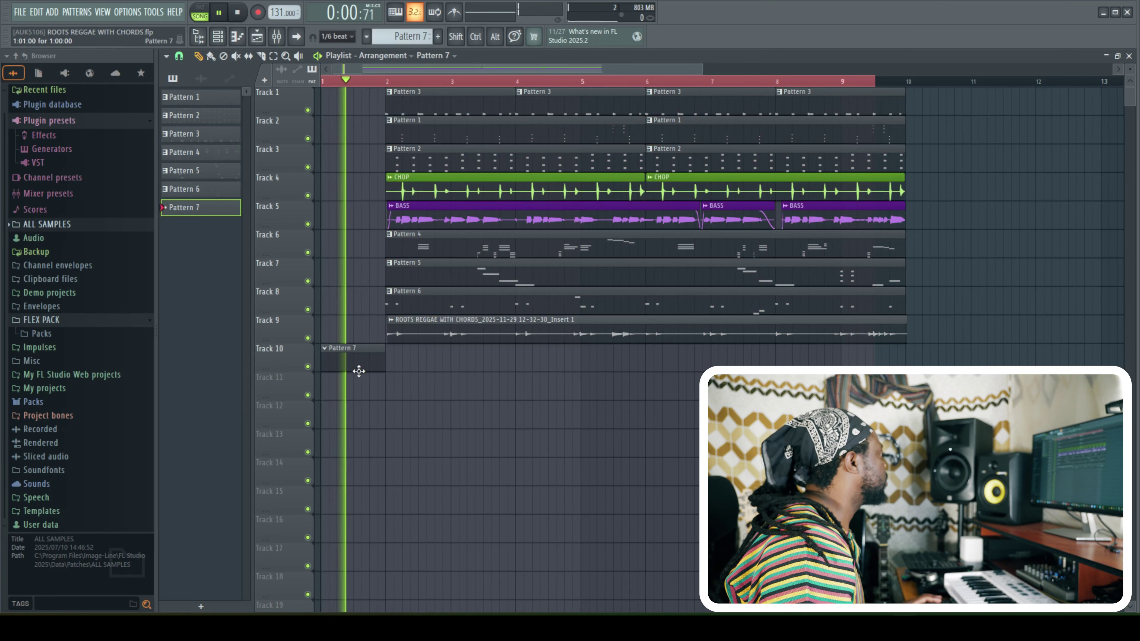
Place a TIMBALE_2_WANT_U hit on step 9 of Pattern 7 in the channel rack
click(218, 37)
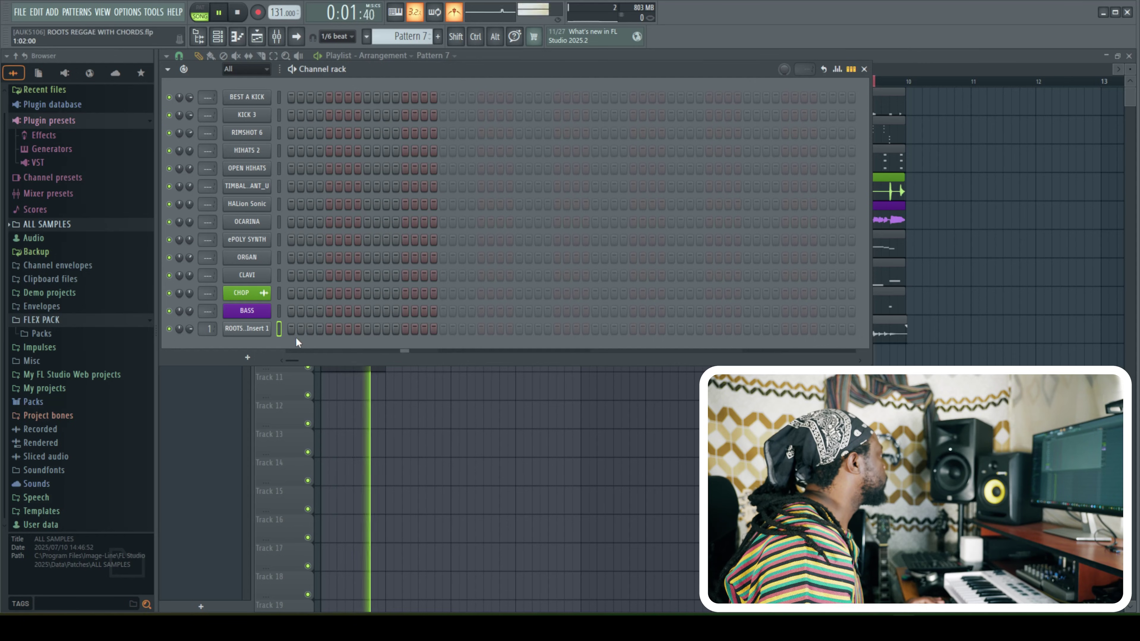
click(347, 186)
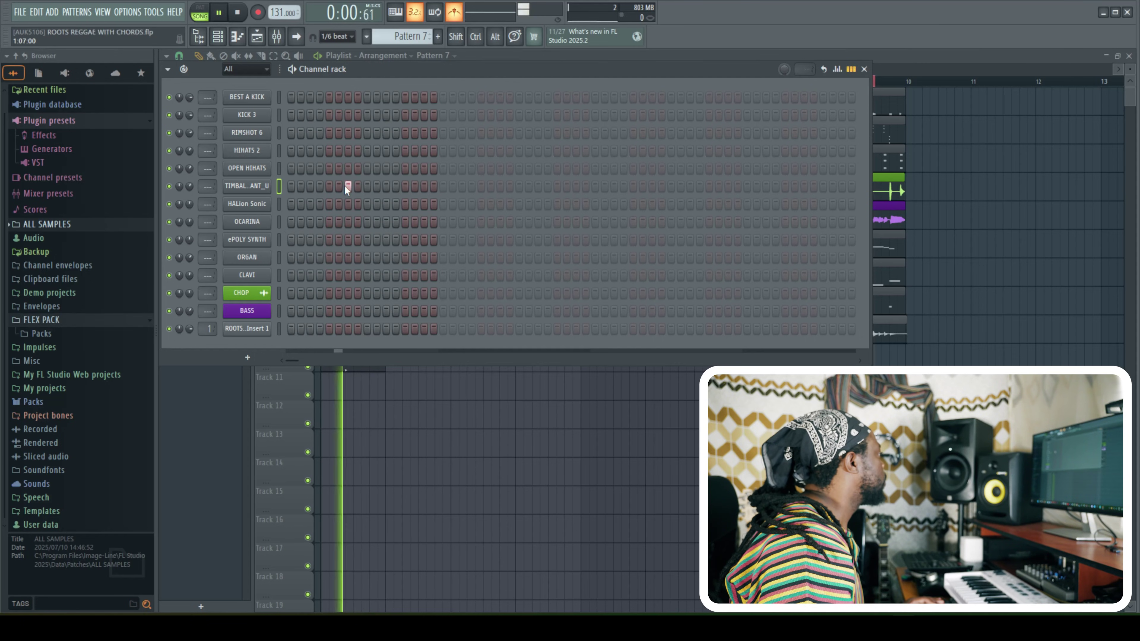
key(space)
click(367, 186)
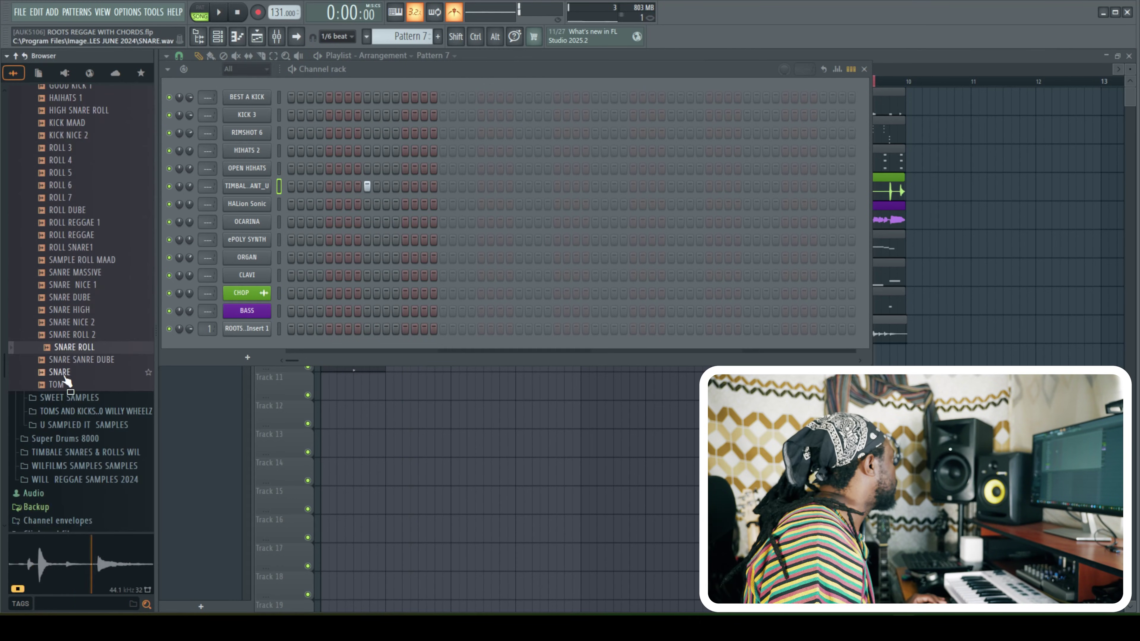
Add the SNARE sample as a new channel, and place HIHATS 2 hits on steps 1 and 5 and a timbale hit on step 8
click(65, 373)
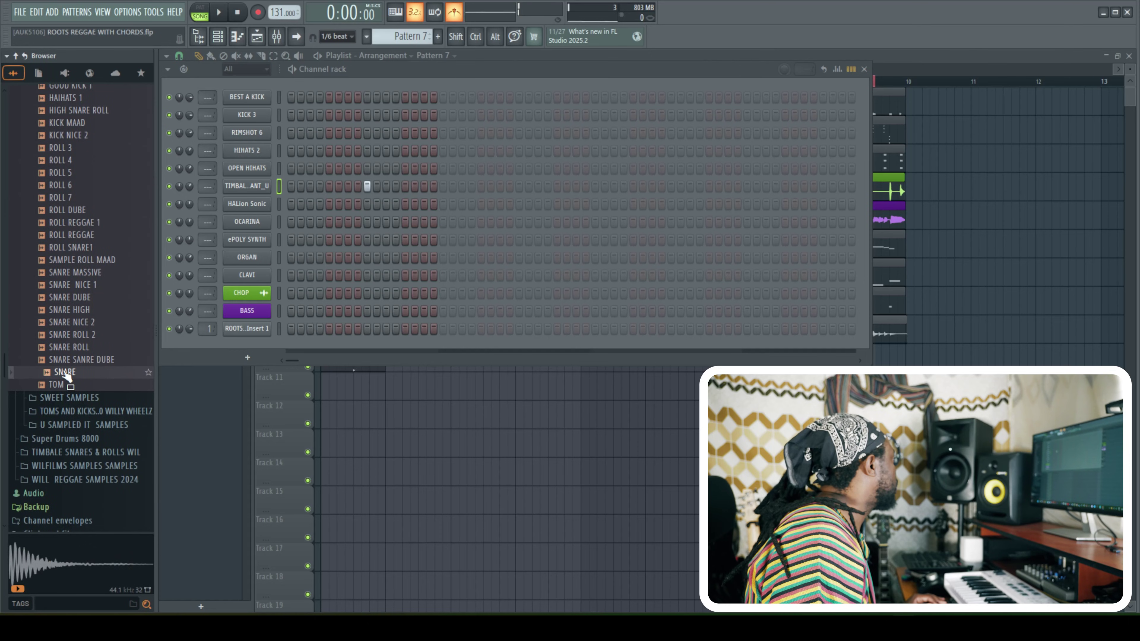
drag(253, 351, 258, 367)
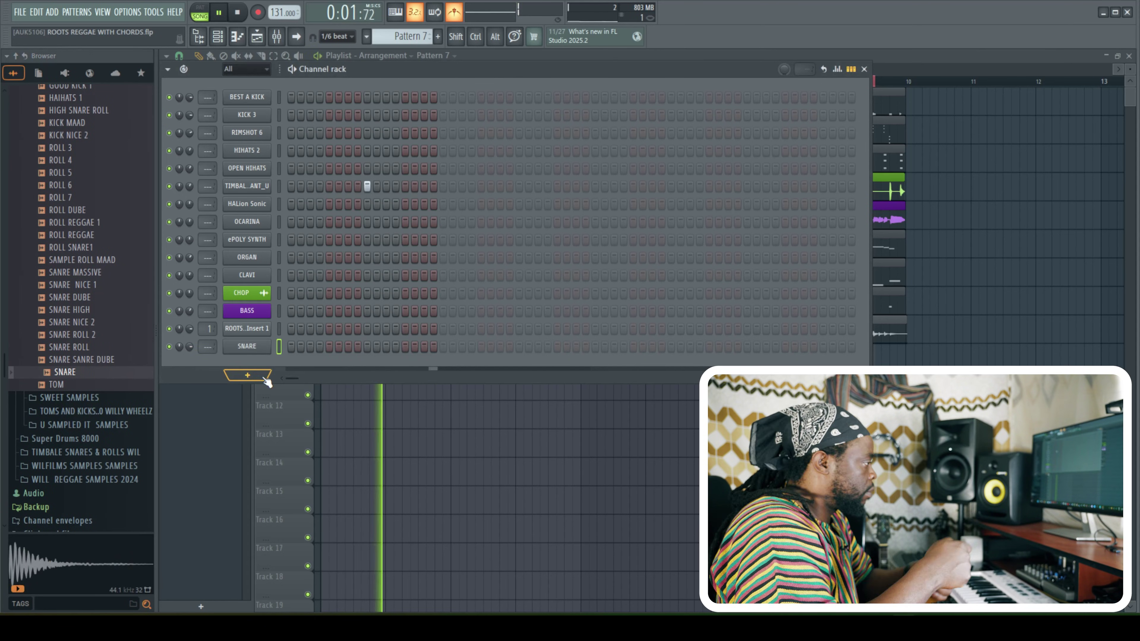
key(space)
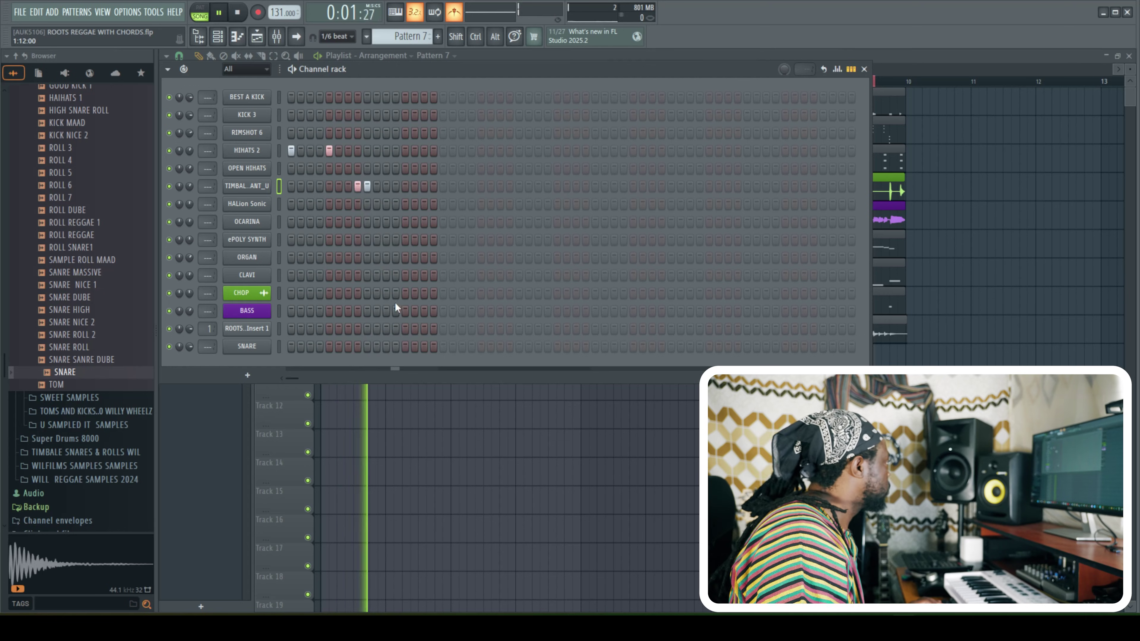
Load the TOM 2 and TOM 3 samples as new channels and play Pattern 7 with the arrangement
scroll(86, 278, up, 7)
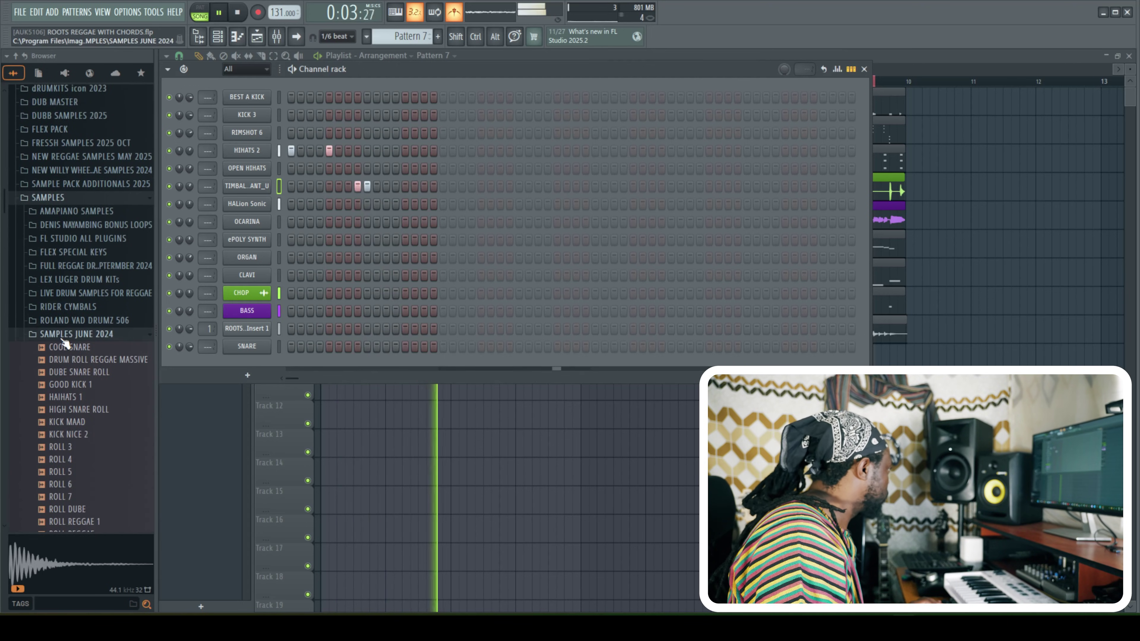
click(62, 336)
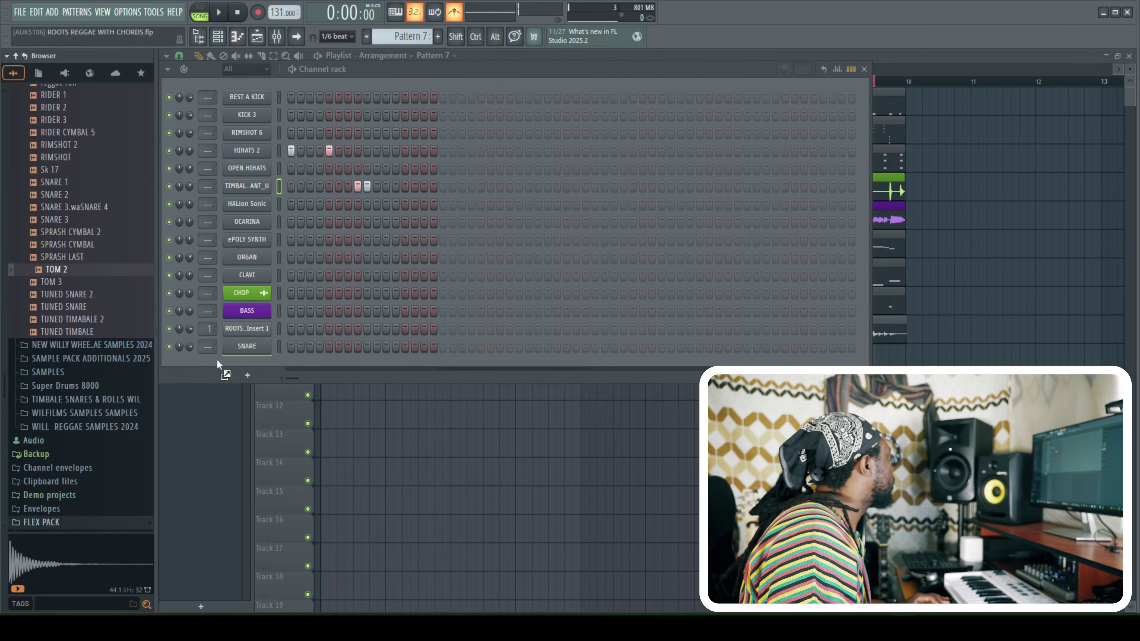
drag(231, 363, 231, 363)
drag(54, 282, 254, 387)
key(space)
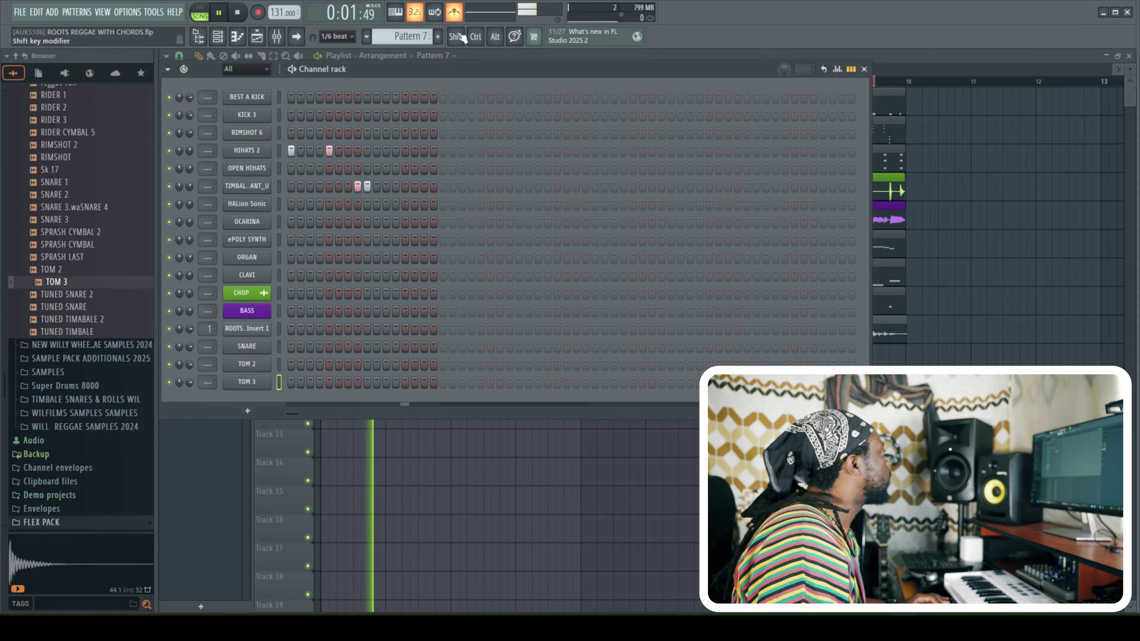
Open the TIMBALE_2_WANT_U notes in the piano roll and shift the first C5 hit slightly later
right_click(254, 186)
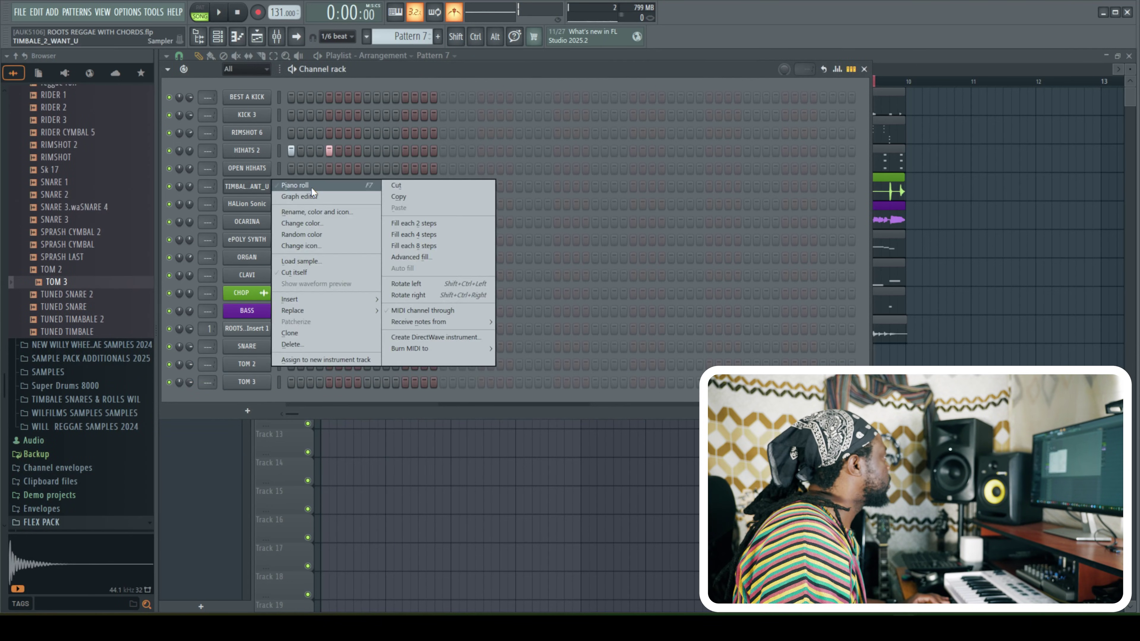
click(296, 185)
drag(735, 79, 494, 108)
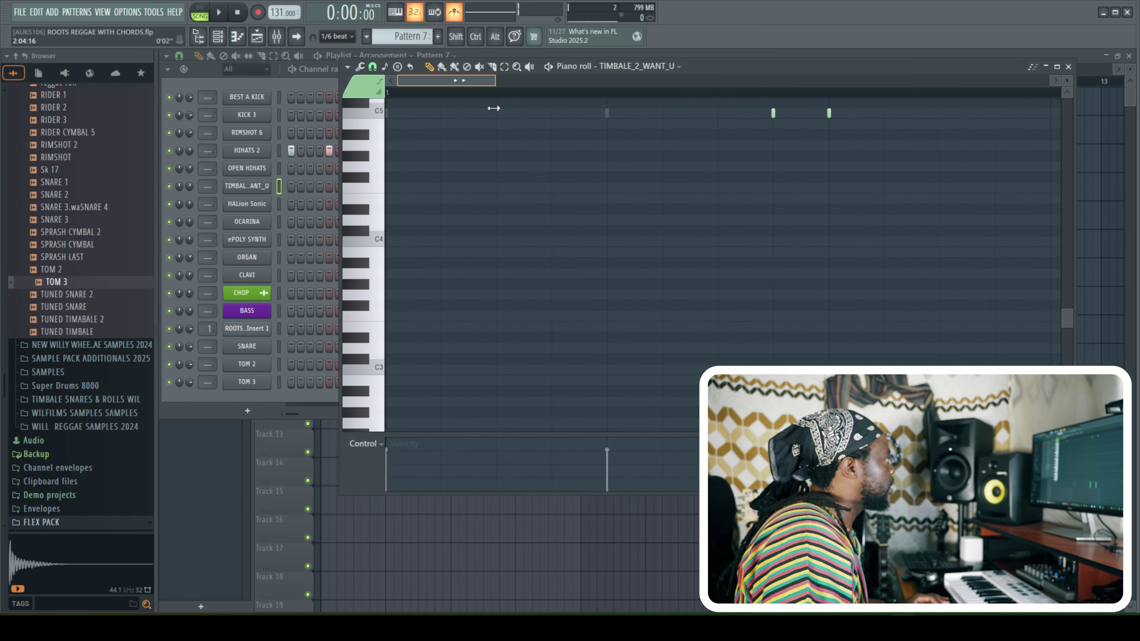
scroll(850, 168, up, 3)
key(space)
key(space)
drag(780, 178, 784, 179)
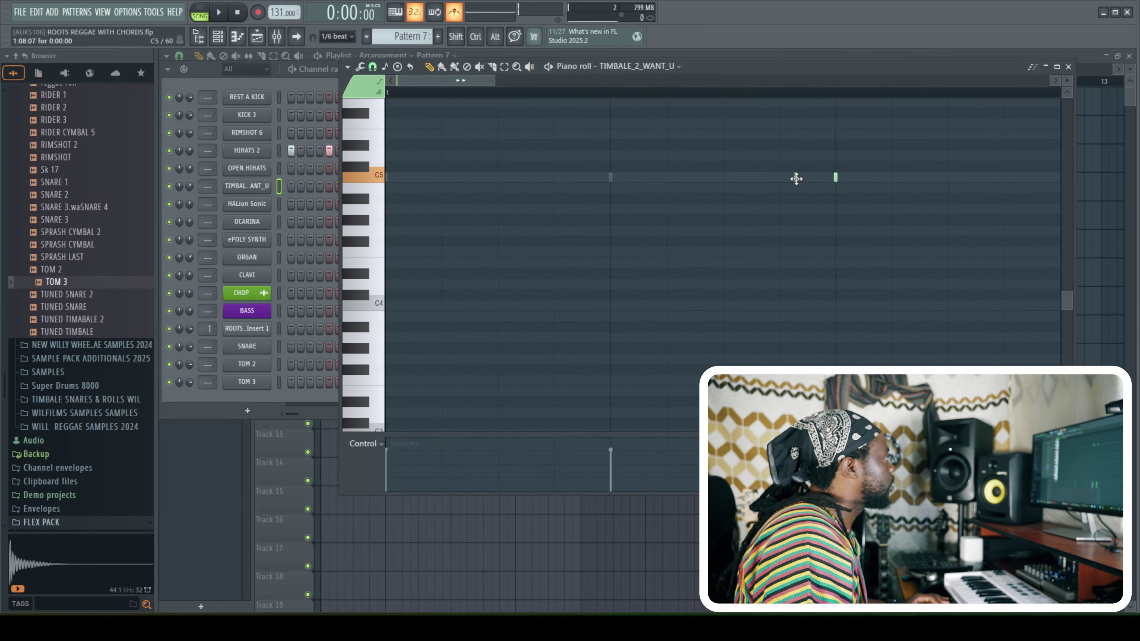
Add a C5 hit before the two timbale notes and shape the three into a roll, moving the middle hit earlier and making velocities rise
key(space)
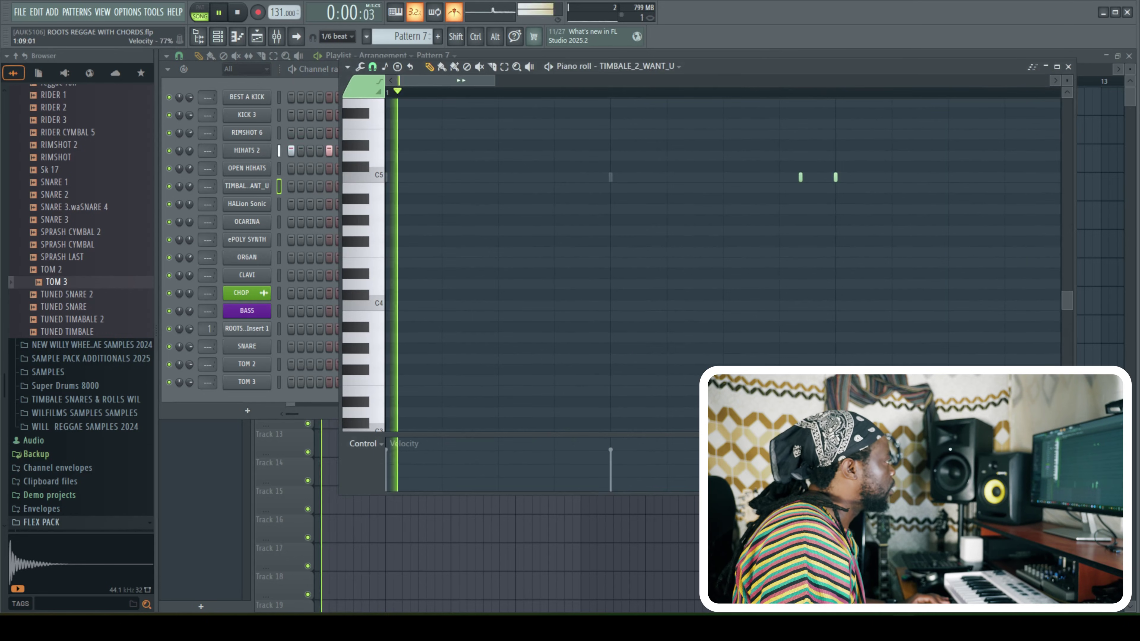
click(751, 179)
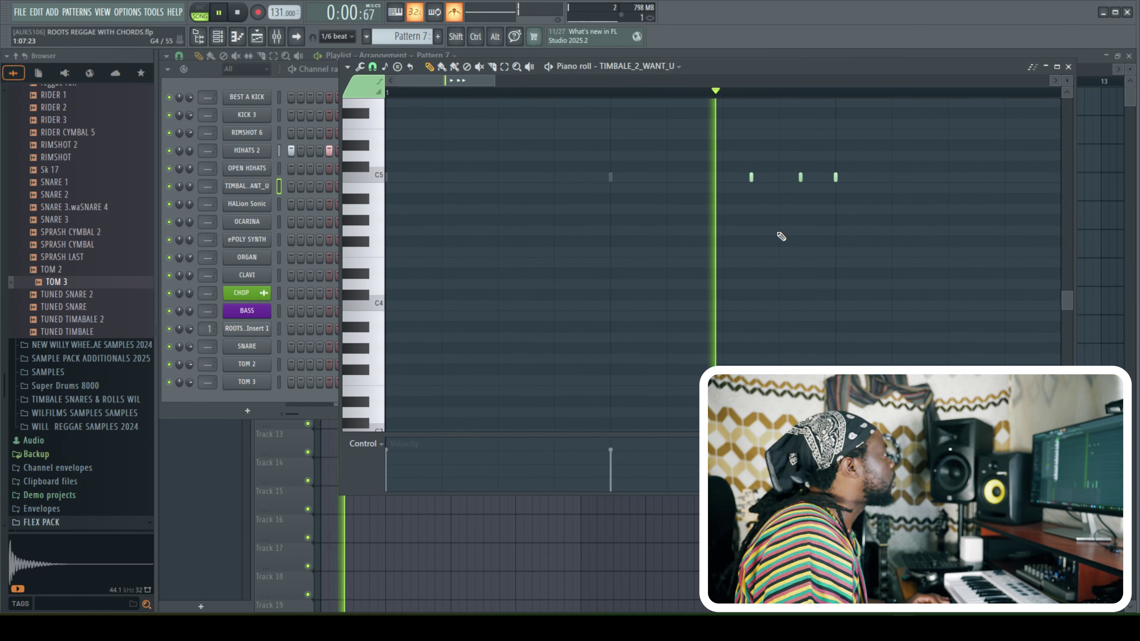
key(space)
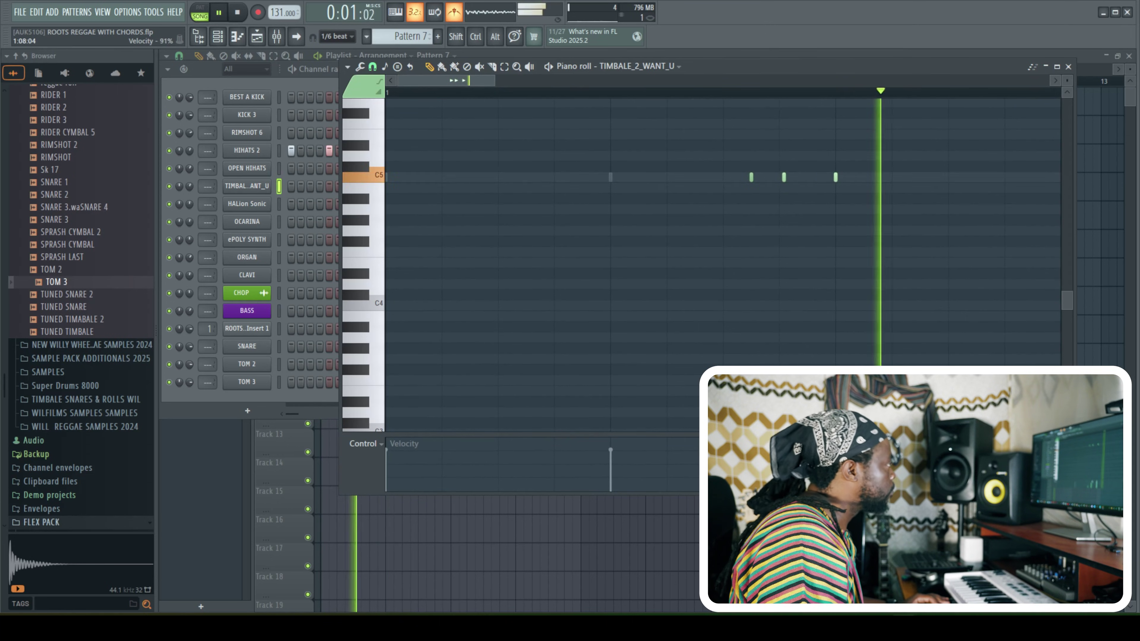
Place a TOM 2 hit on step 11 and a TOM 3 hit on step 13 of Pattern 7
click(306, 90)
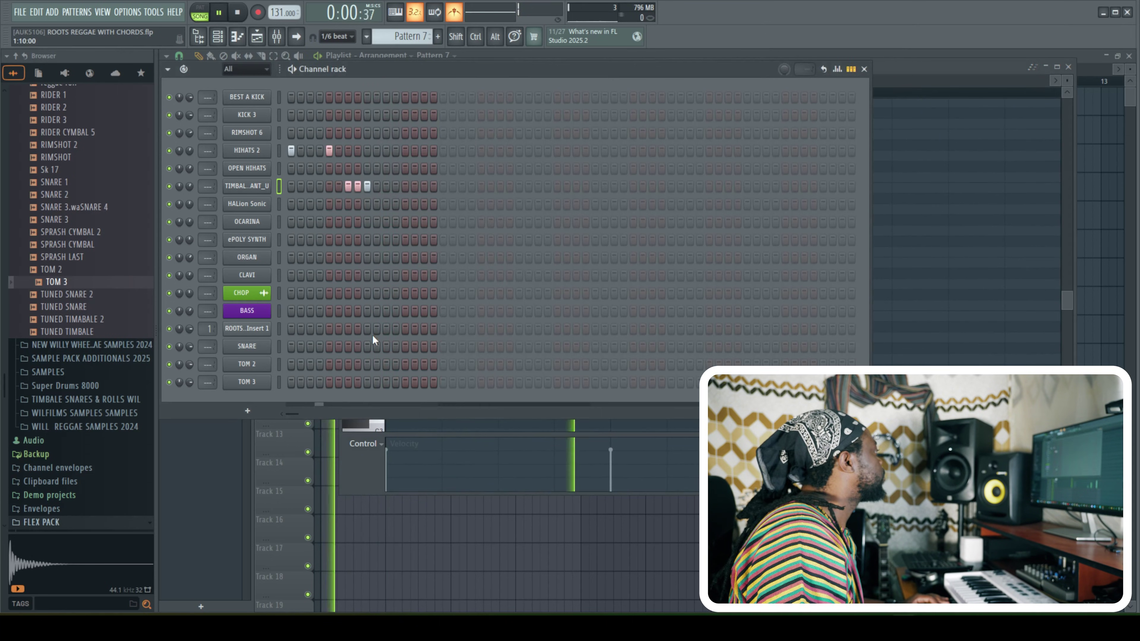
key(space)
click(385, 364)
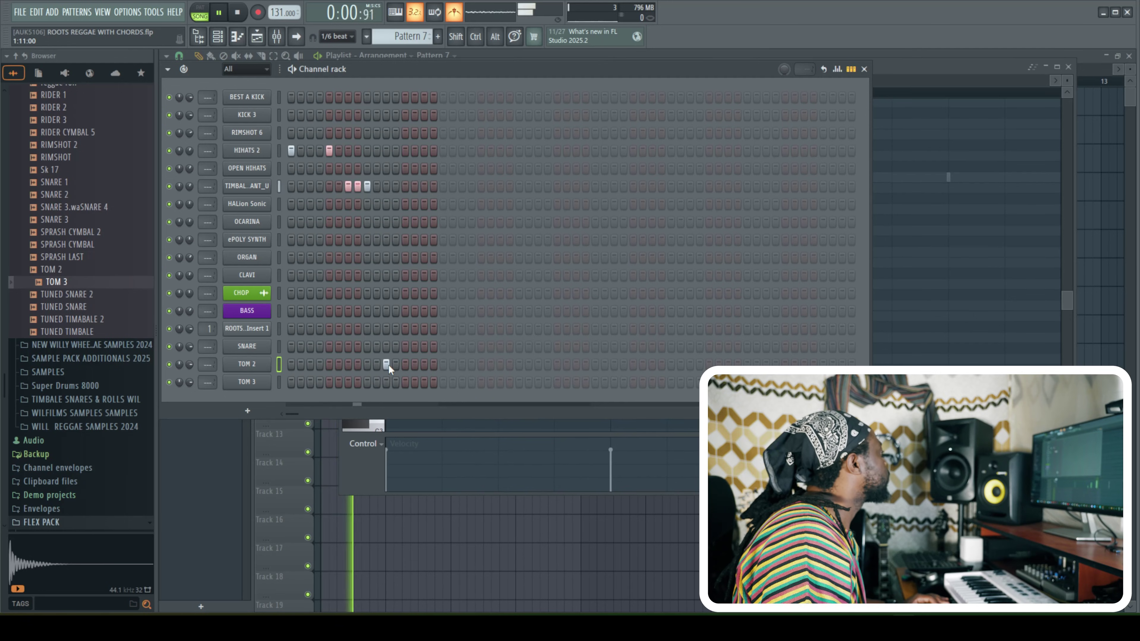
click(395, 383)
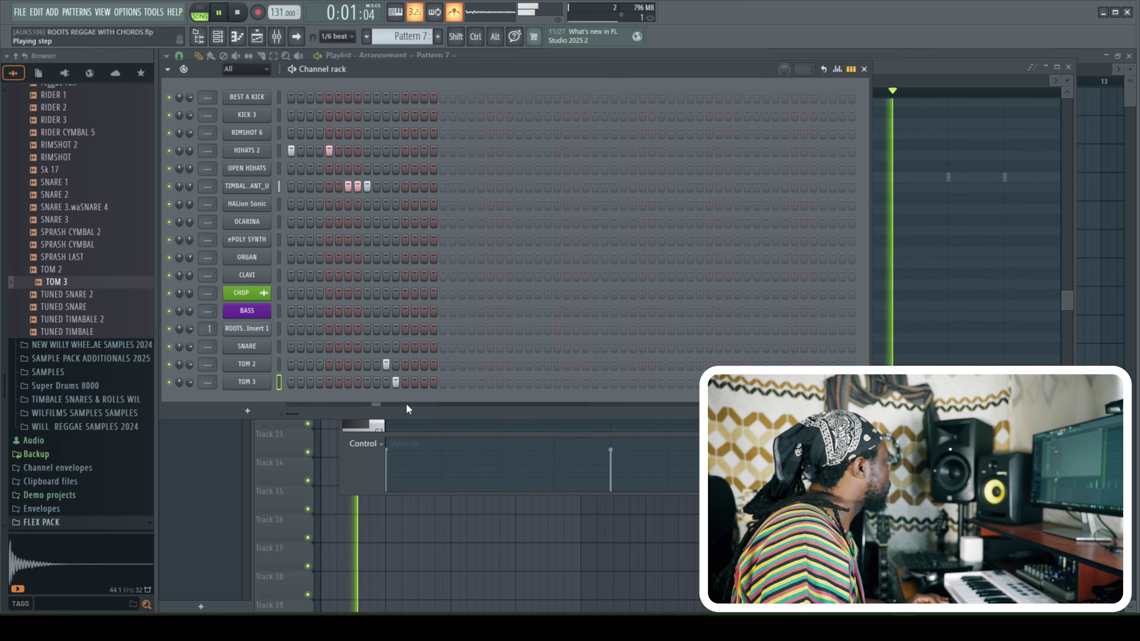
click(395, 384)
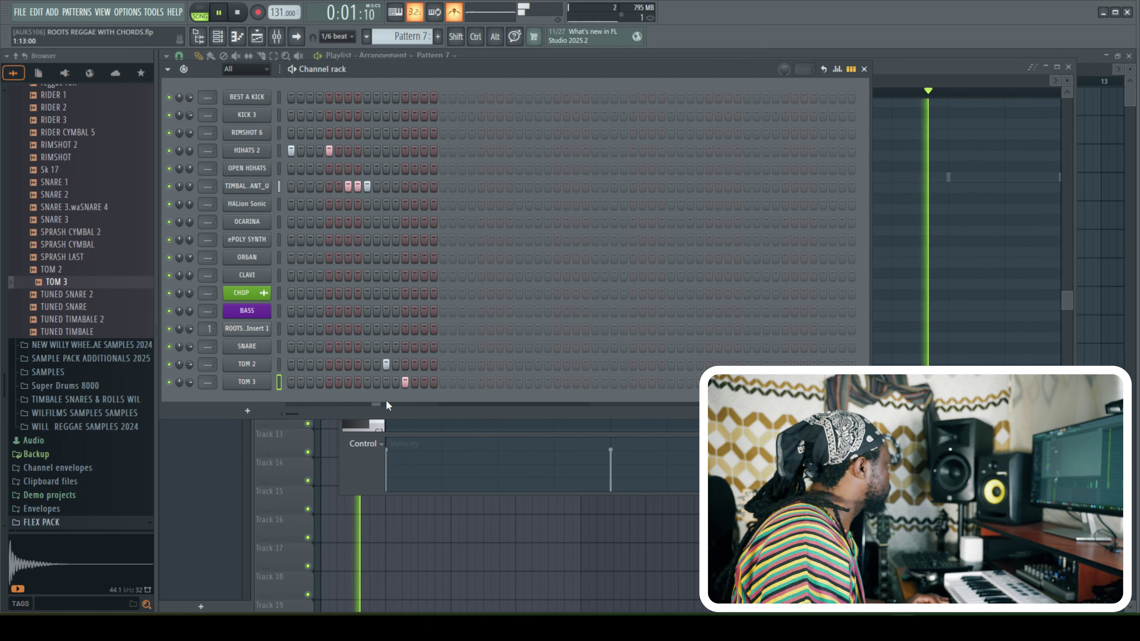
key(space)
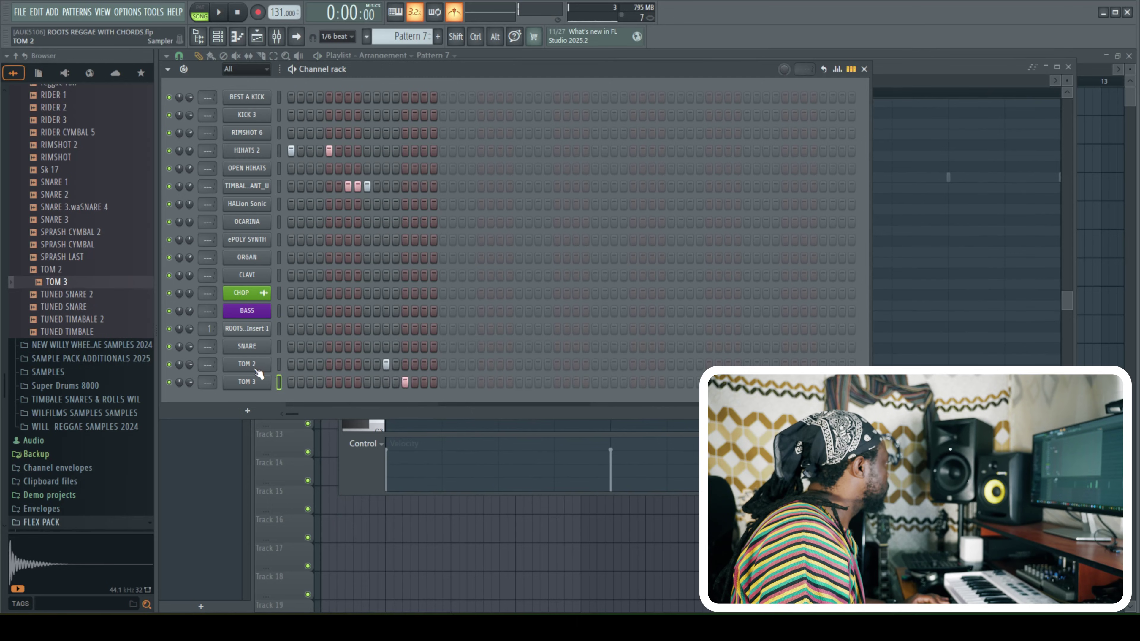
Shift the TOM 2 hit about half a step later in its piano roll and close the editor
right_click(255, 365)
click(327, 364)
key(space)
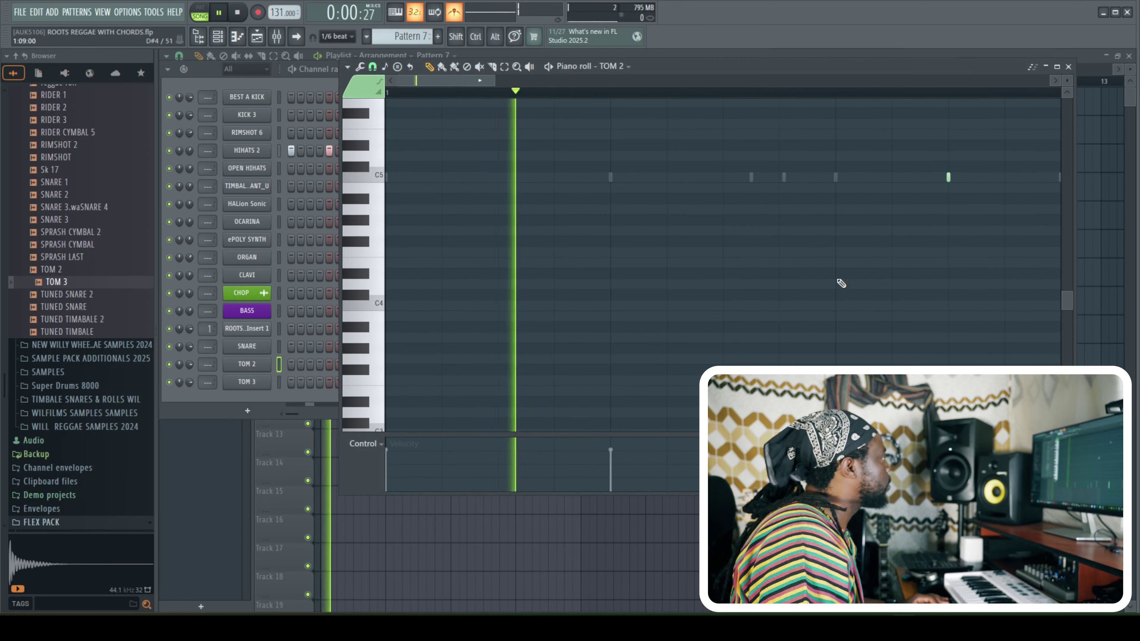
drag(487, 79, 526, 80)
drag(685, 179, 720, 178)
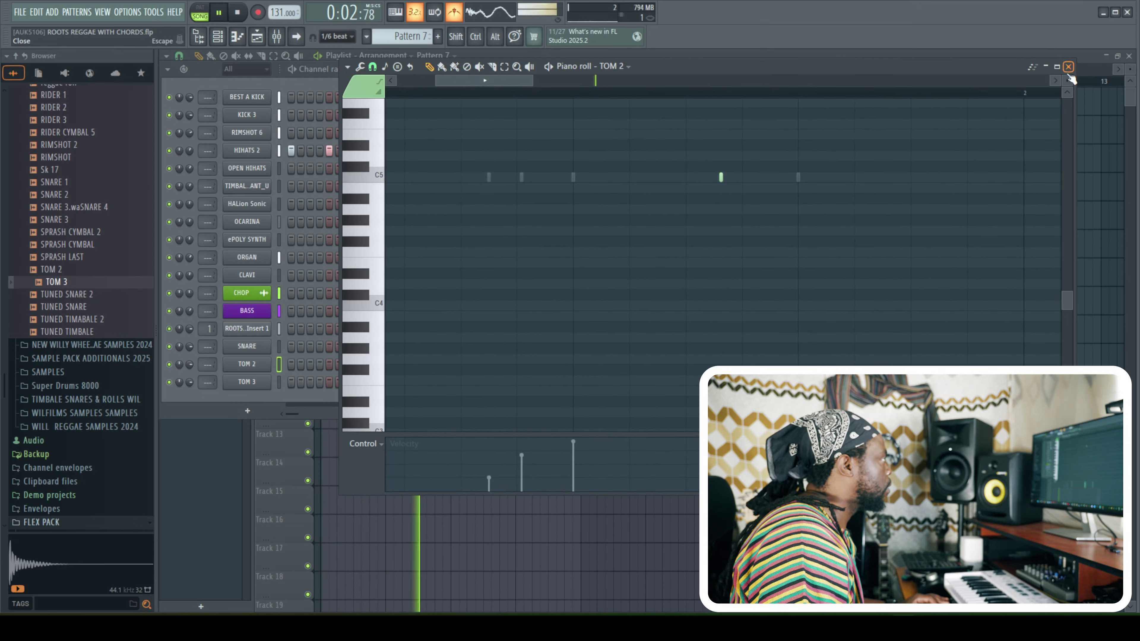
click(1068, 66)
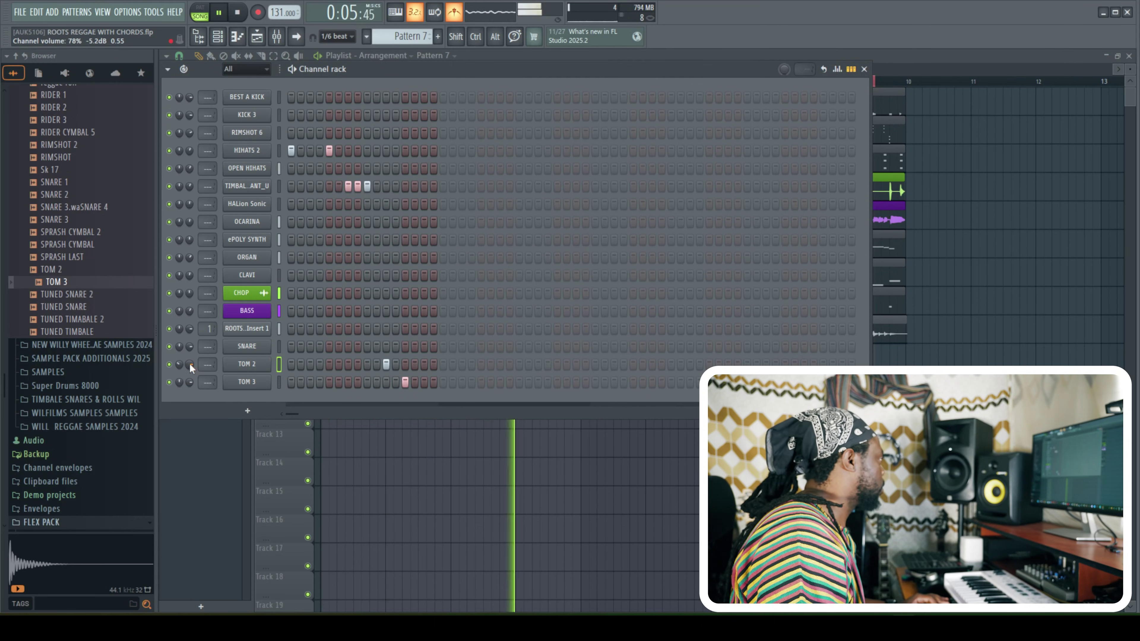
Add the Crash_02 sample from the WILL REGGAE SAMPLES 2024 folder as a new channel and audition it with the arrangement
key(space)
scroll(85, 269, up, 15)
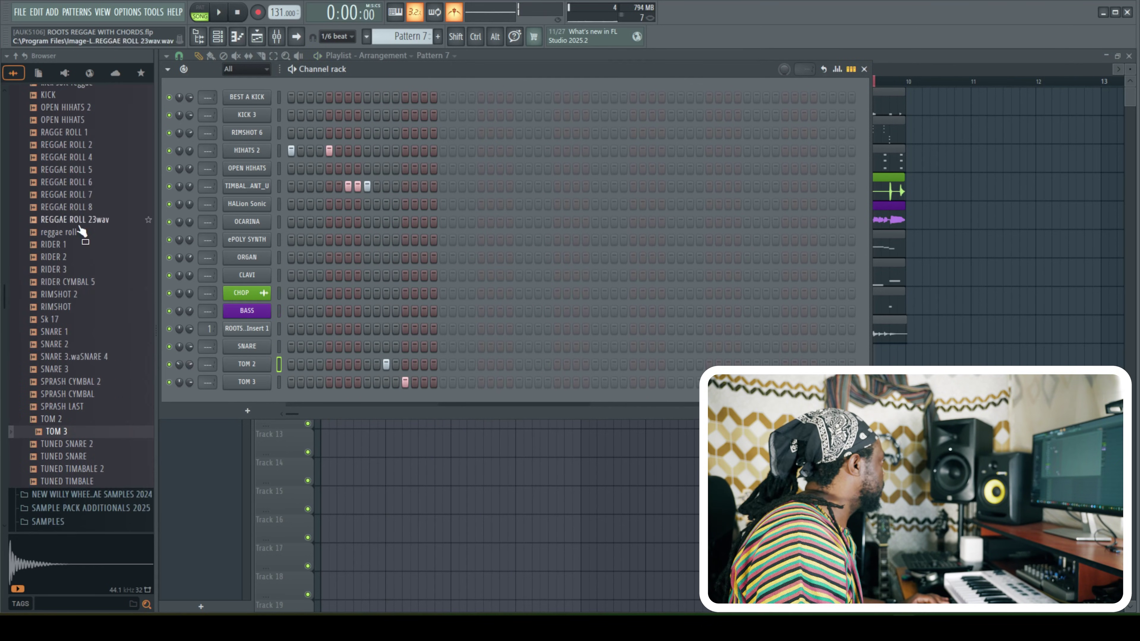
click(58, 321)
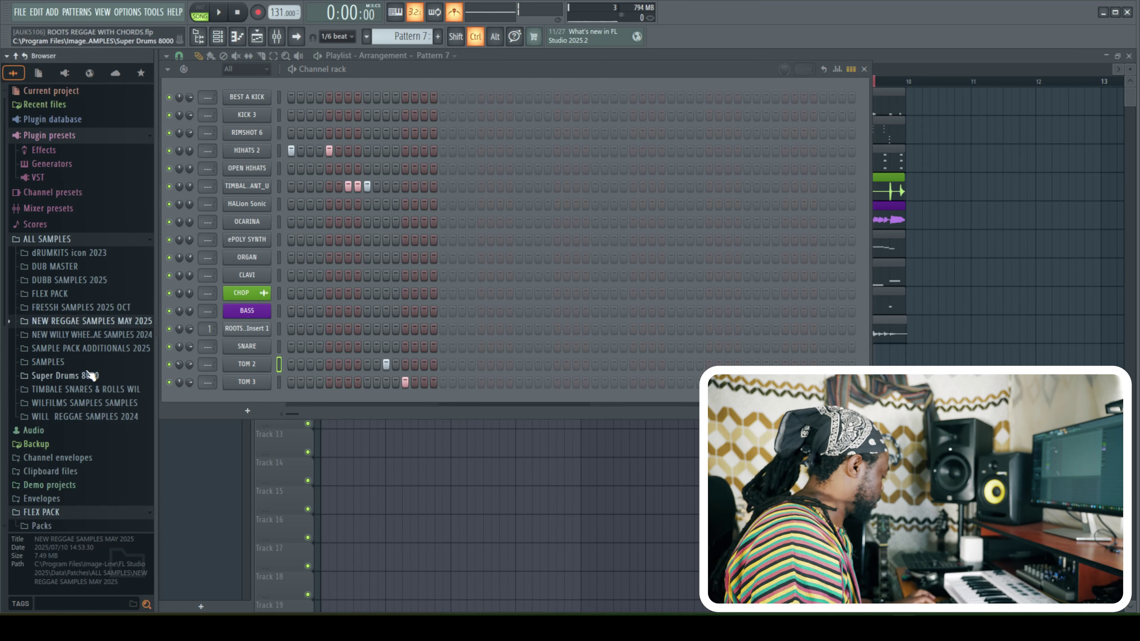
click(78, 418)
scroll(101, 427, down, 3)
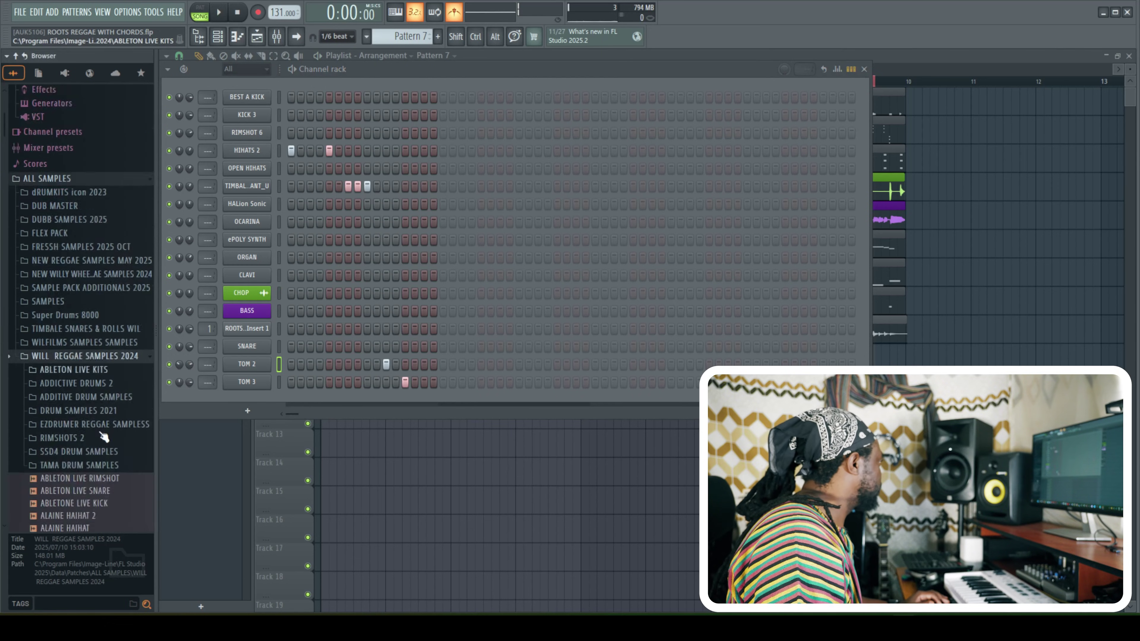
scroll(89, 404, down, 15)
click(63, 364)
click(60, 377)
drag(61, 389, 120, 395)
drag(232, 397, 236, 400)
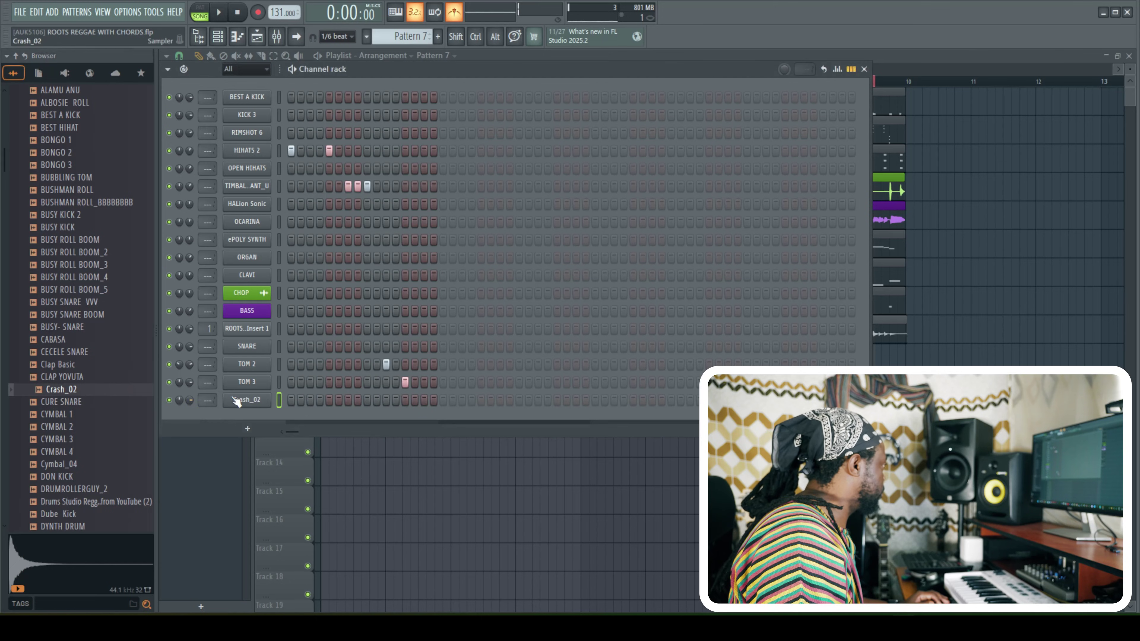
click(242, 399)
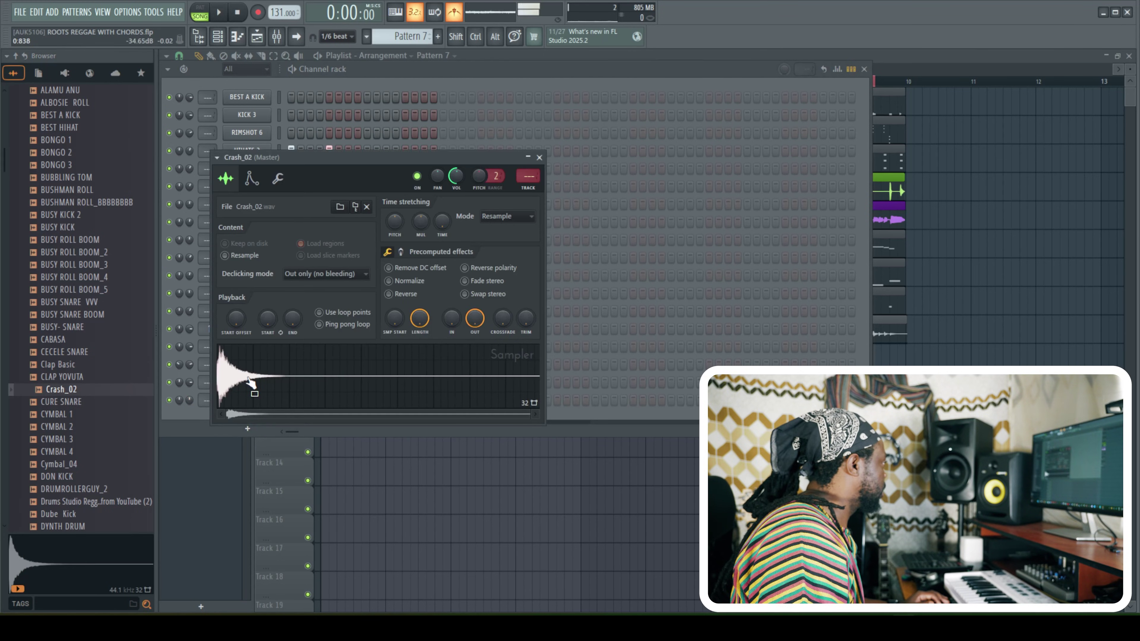
click(539, 157)
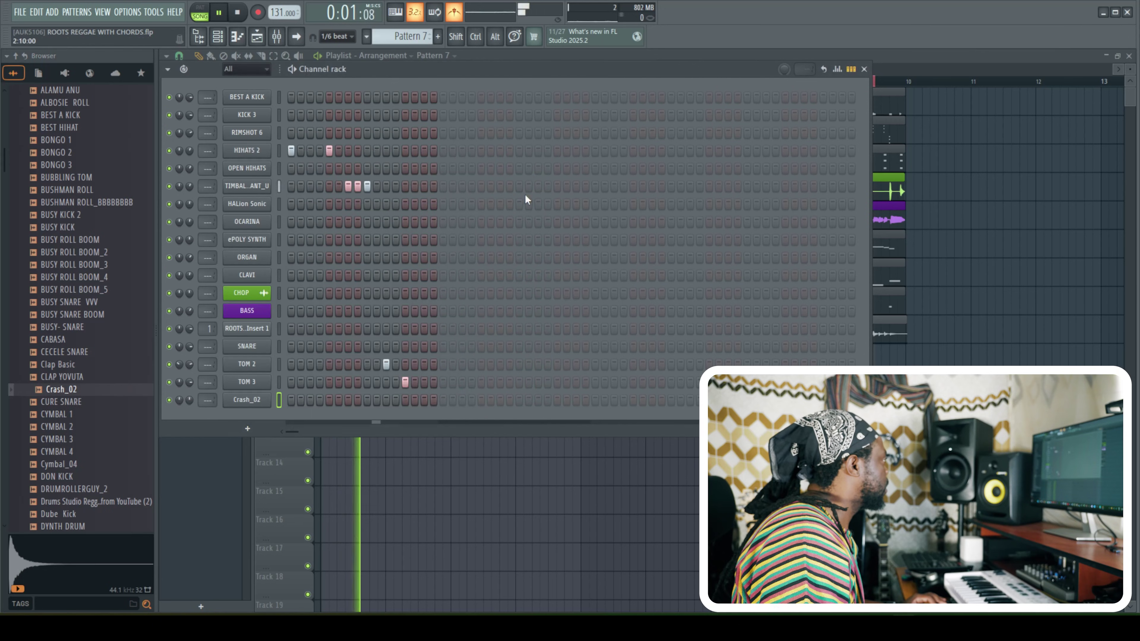
key(space)
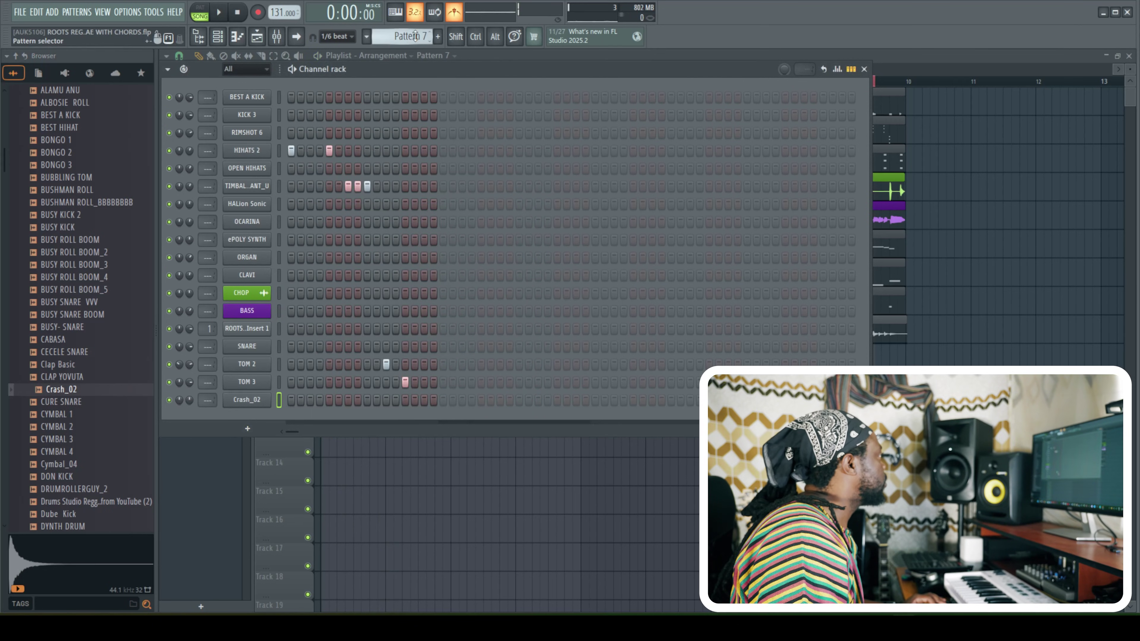
Put a Crash_02 hit on step 1 of Pattern 8 and place the pattern on Track 11 at bar 2
scroll(415, 36, down, 1)
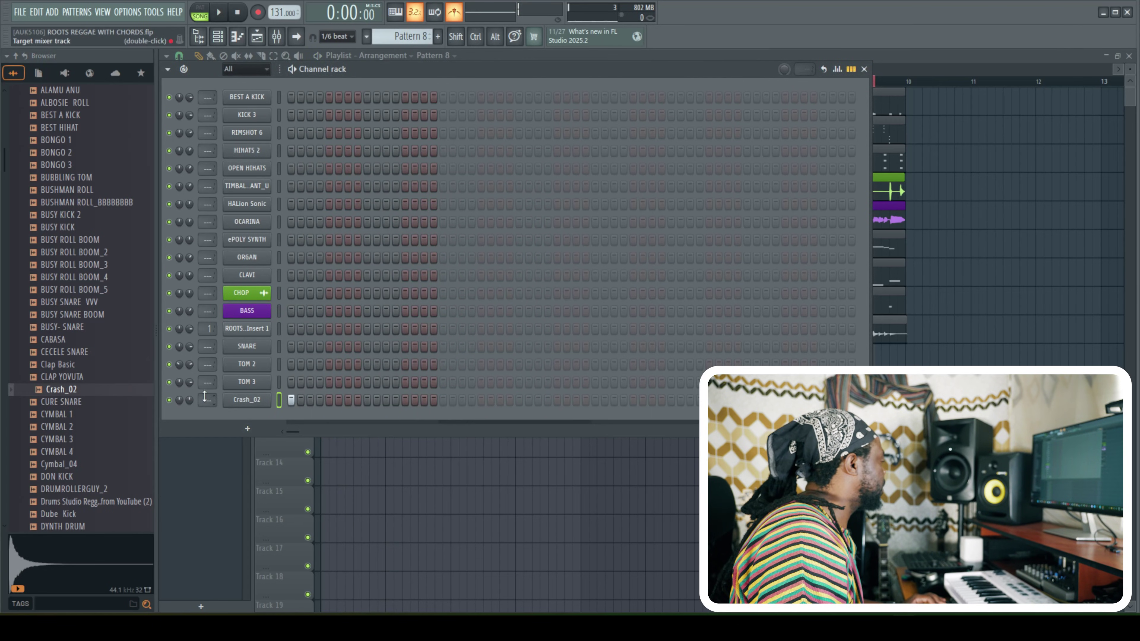
key(space)
click(941, 69)
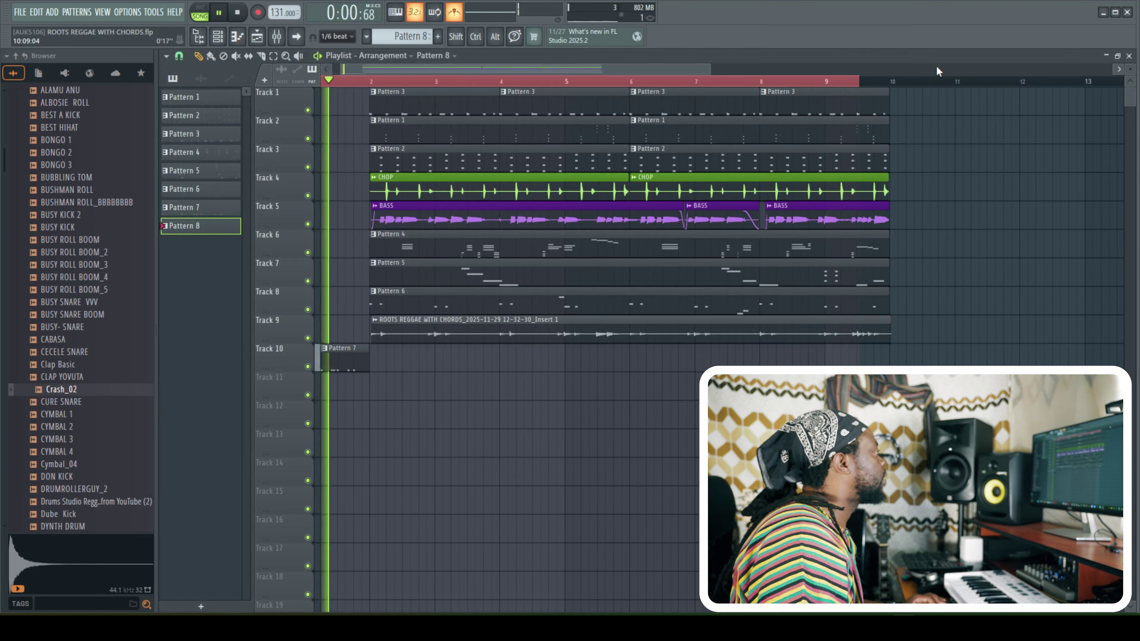
click(370, 393)
key(space)
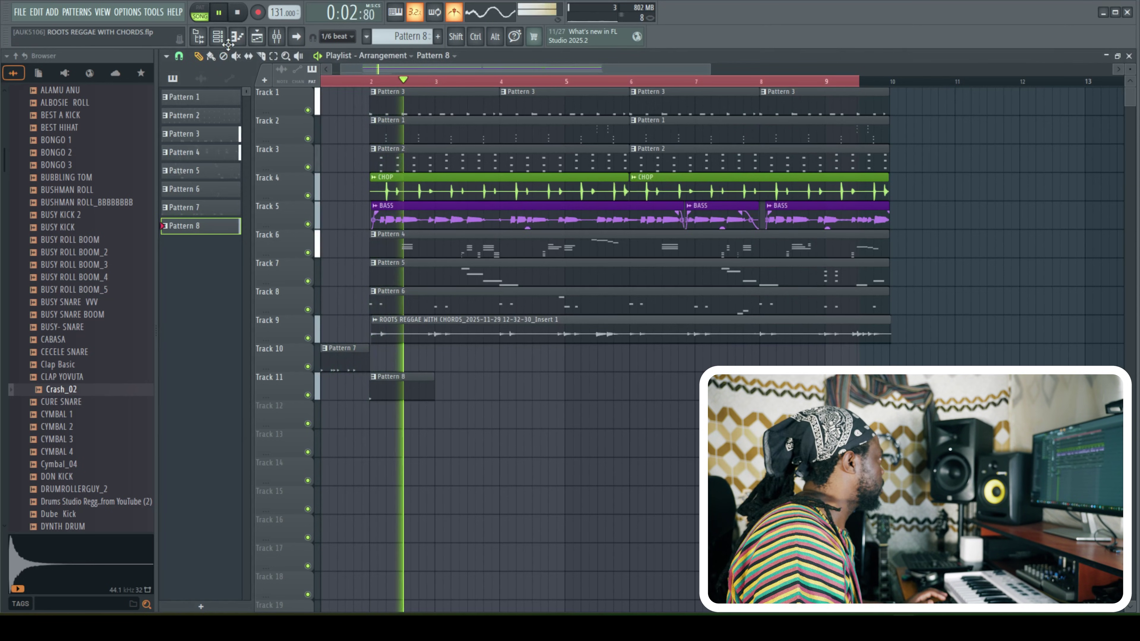
click(217, 36)
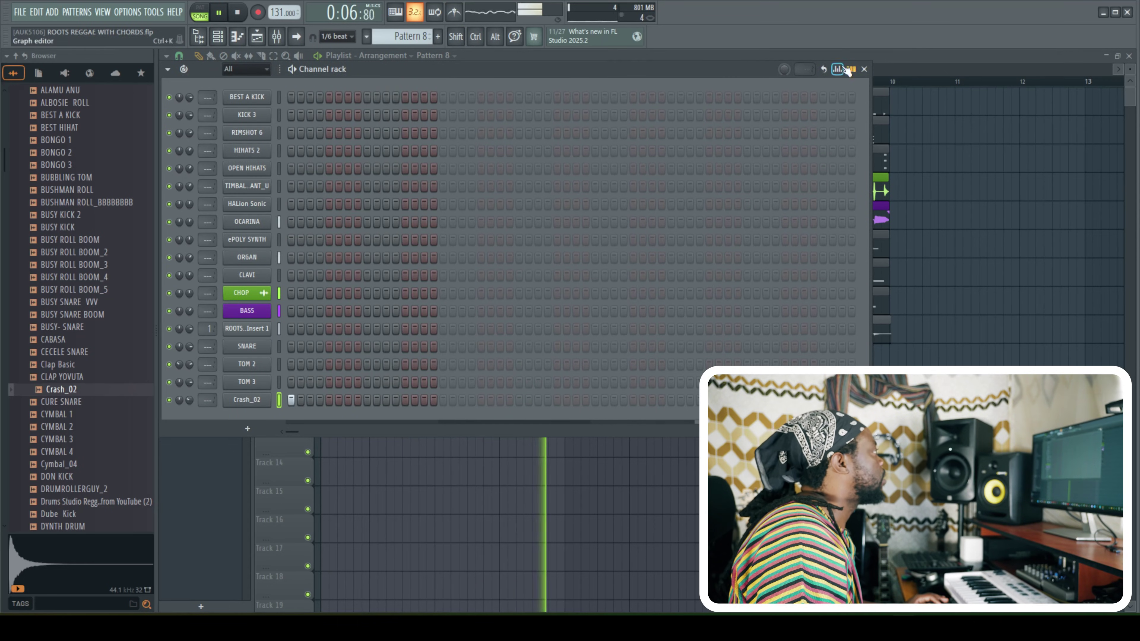
click(864, 69)
key(space)
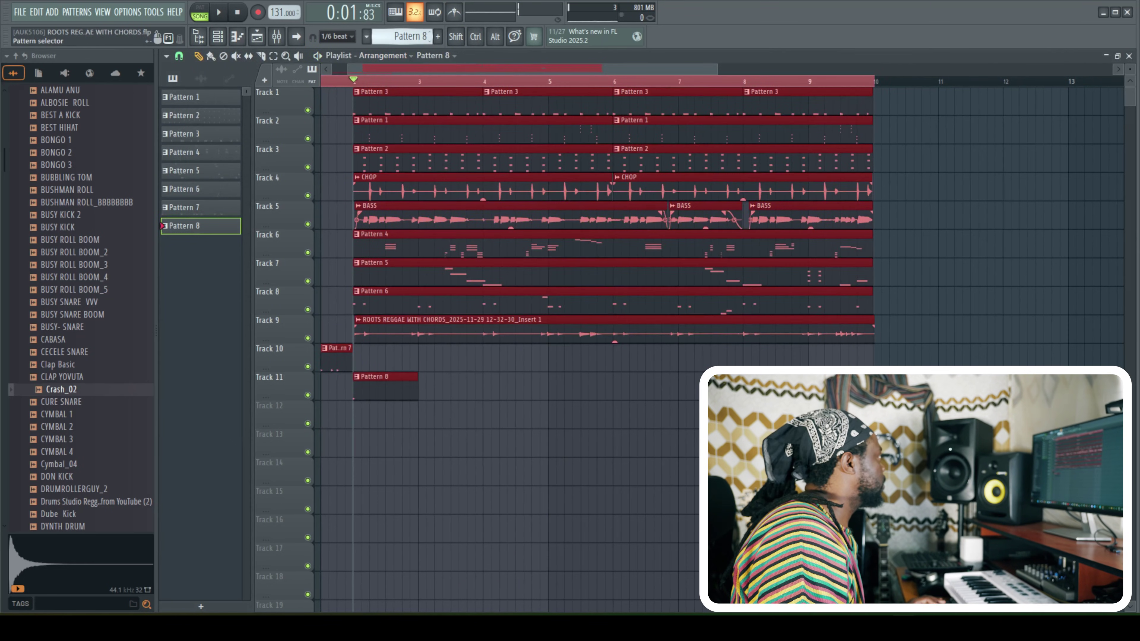
Place the empty Pattern 9 on Track 12 at bar 2 and add an Xpand!2 channel for it
scroll(415, 35, up, 1)
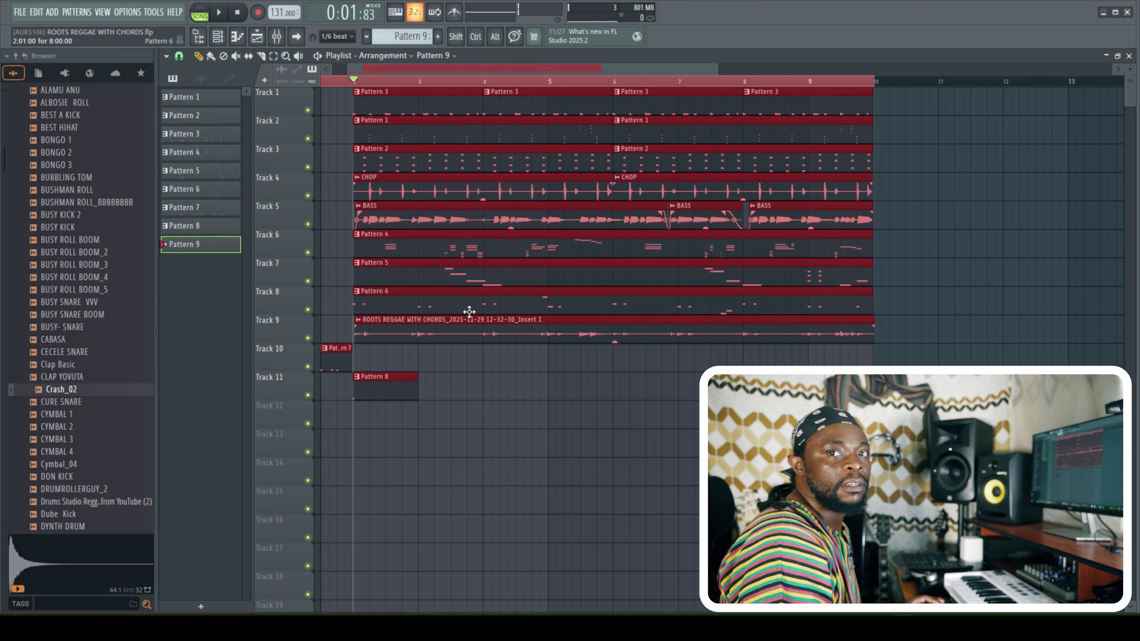
click(363, 422)
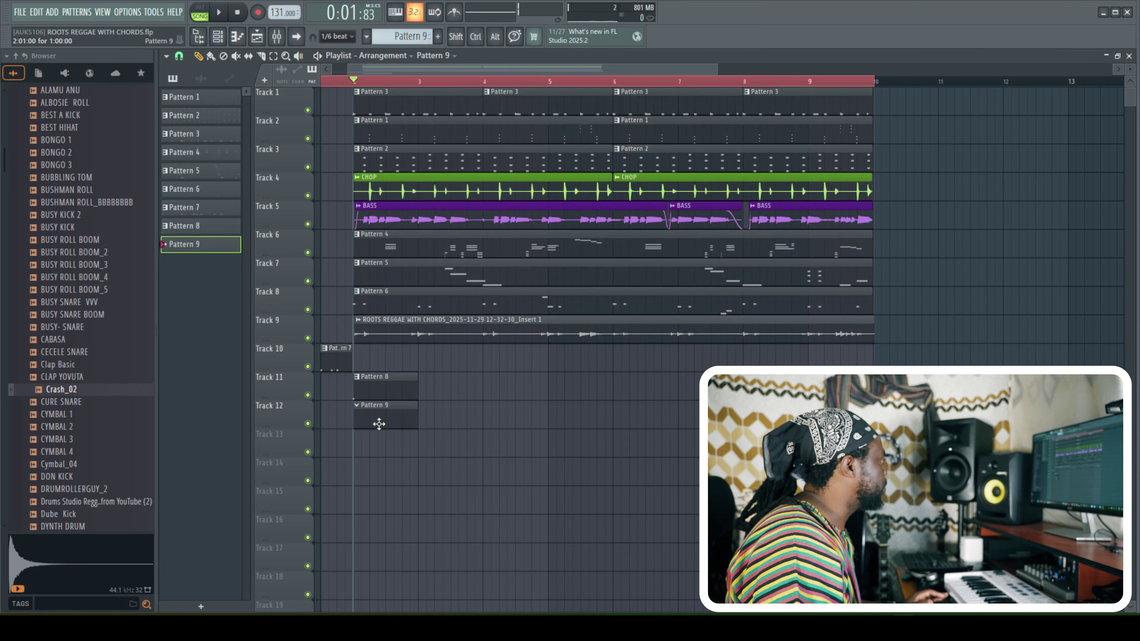
click(218, 36)
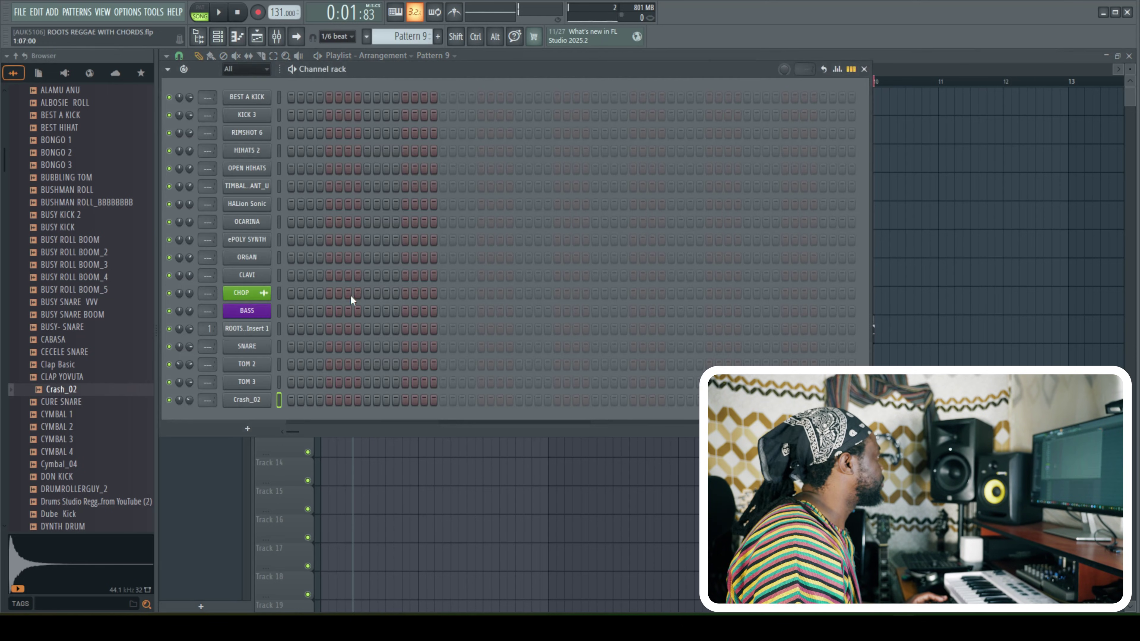
click(228, 429)
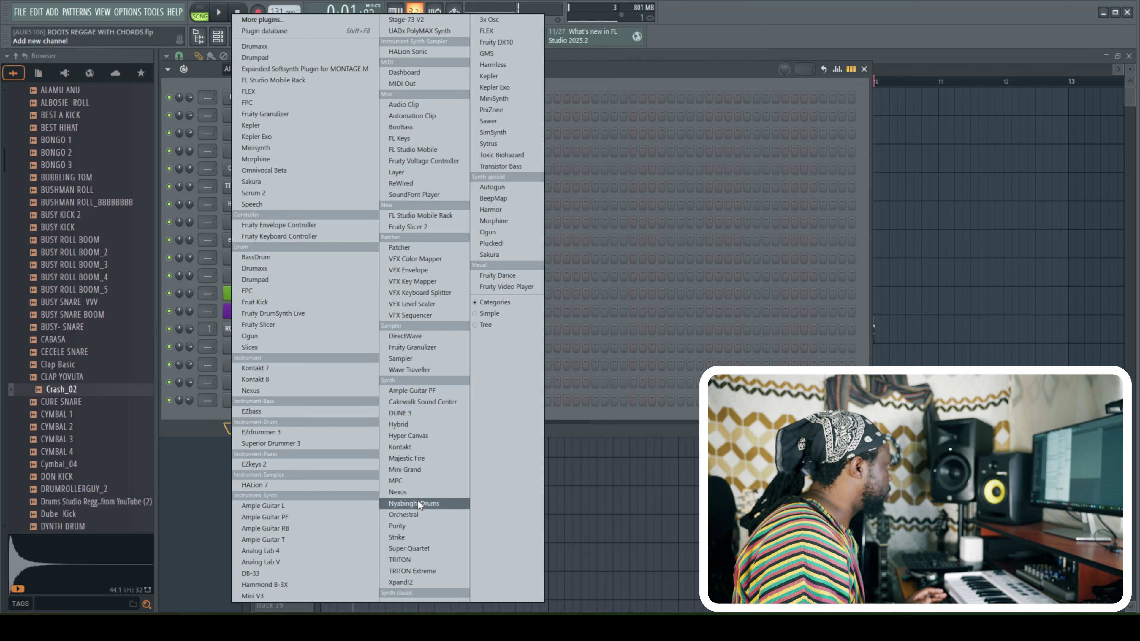
click(401, 582)
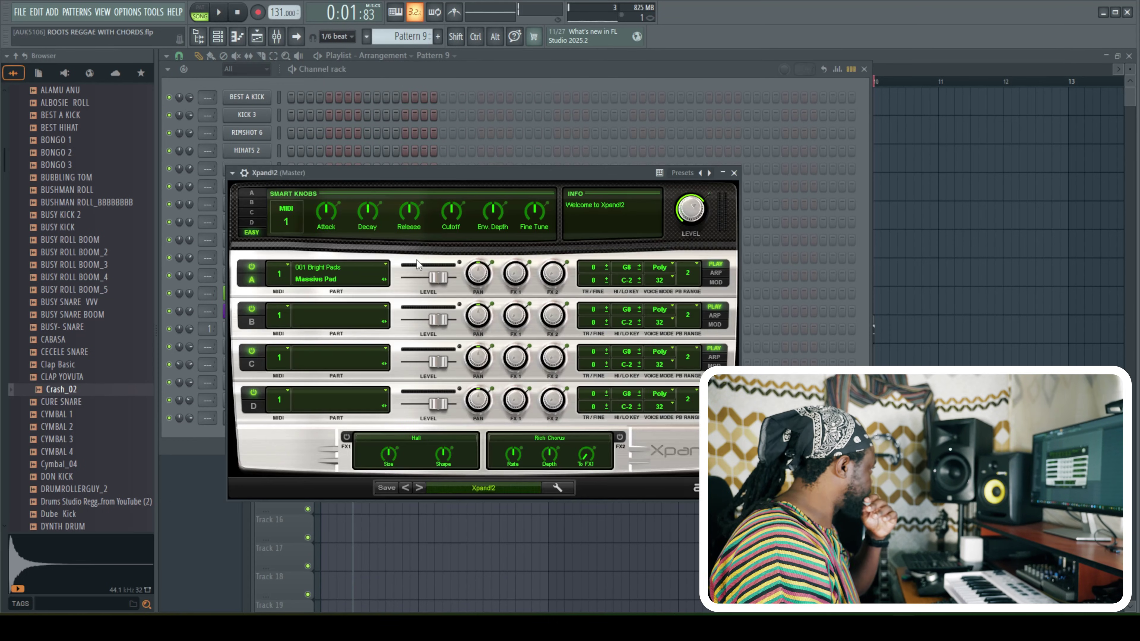
Choose a Brass + Woodwind sound for Xpand!2 part A and record its chords and melody into Pattern 9
click(342, 281)
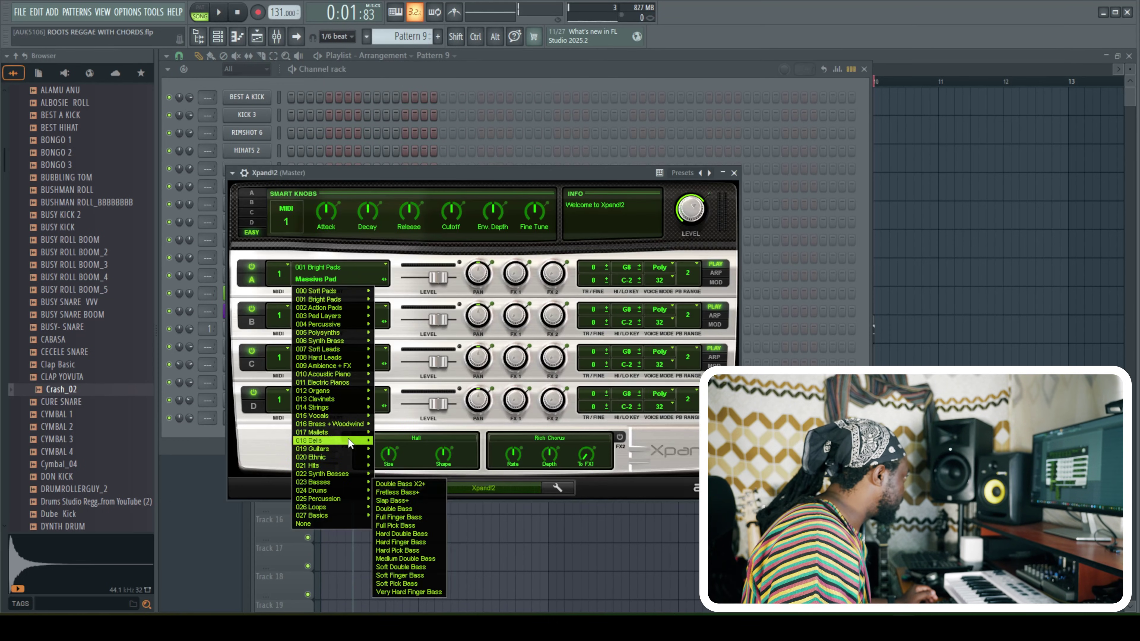
mouse_move(356, 426)
click(410, 337)
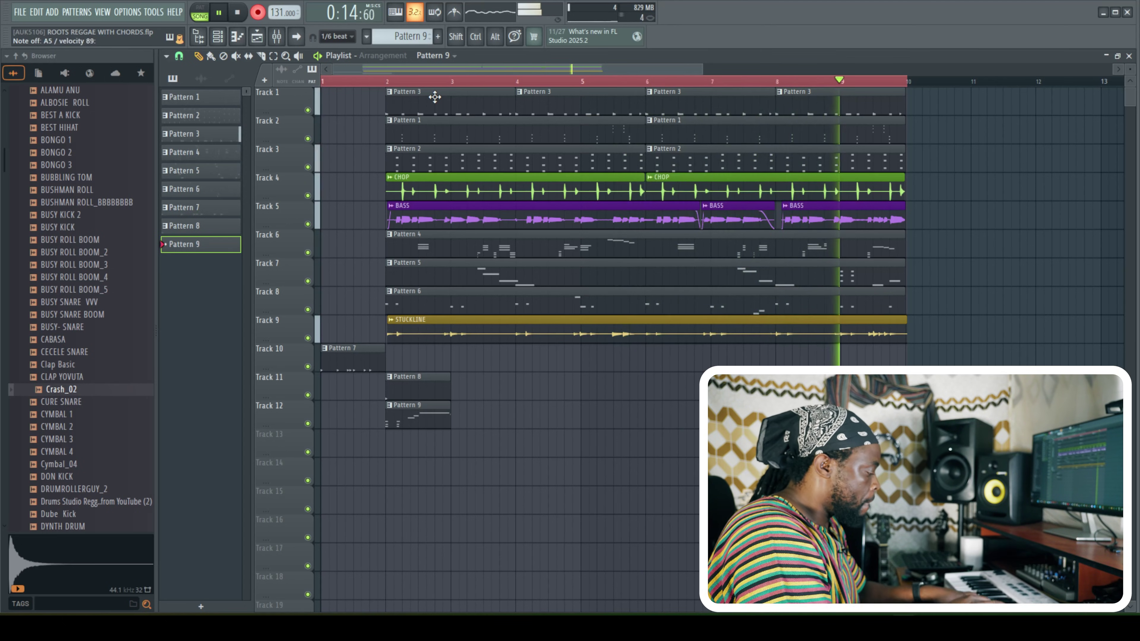
key(space)
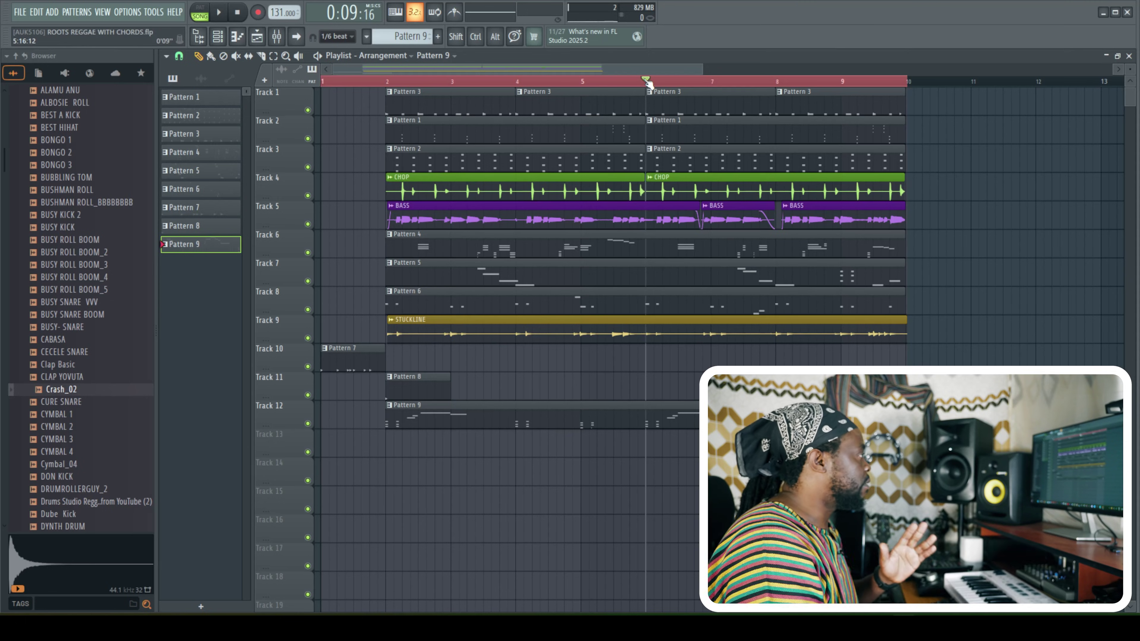
key(space)
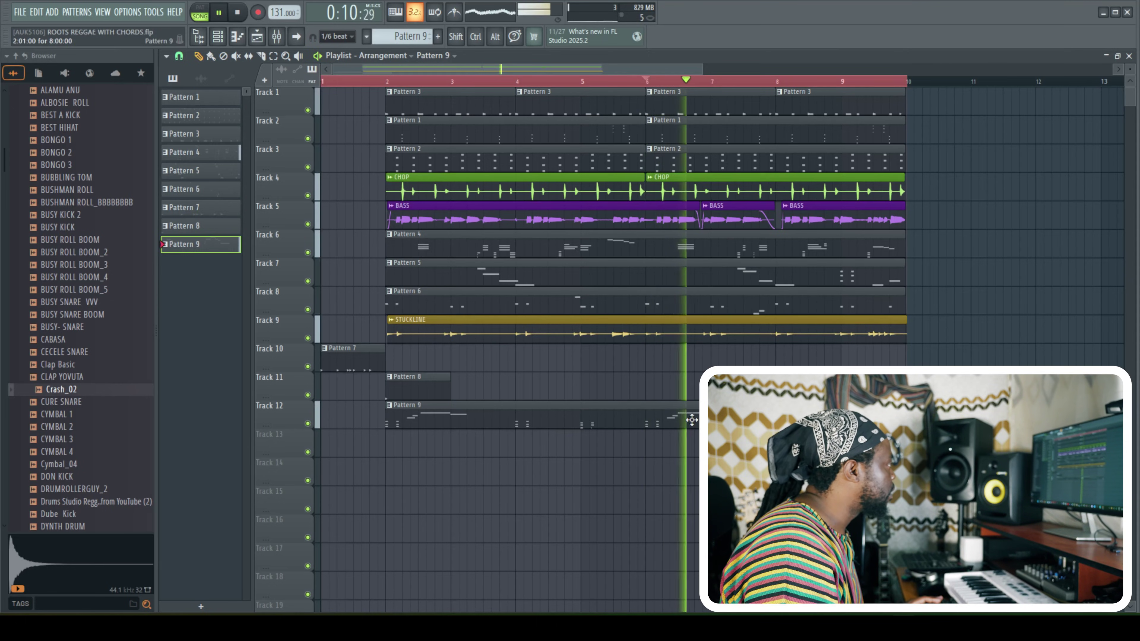
Open Pattern 9's Xpand!2 notes in the piano roll and play the pattern on its own to check the timing
double_click(673, 415)
key(space)
drag(621, 82, 271, 119)
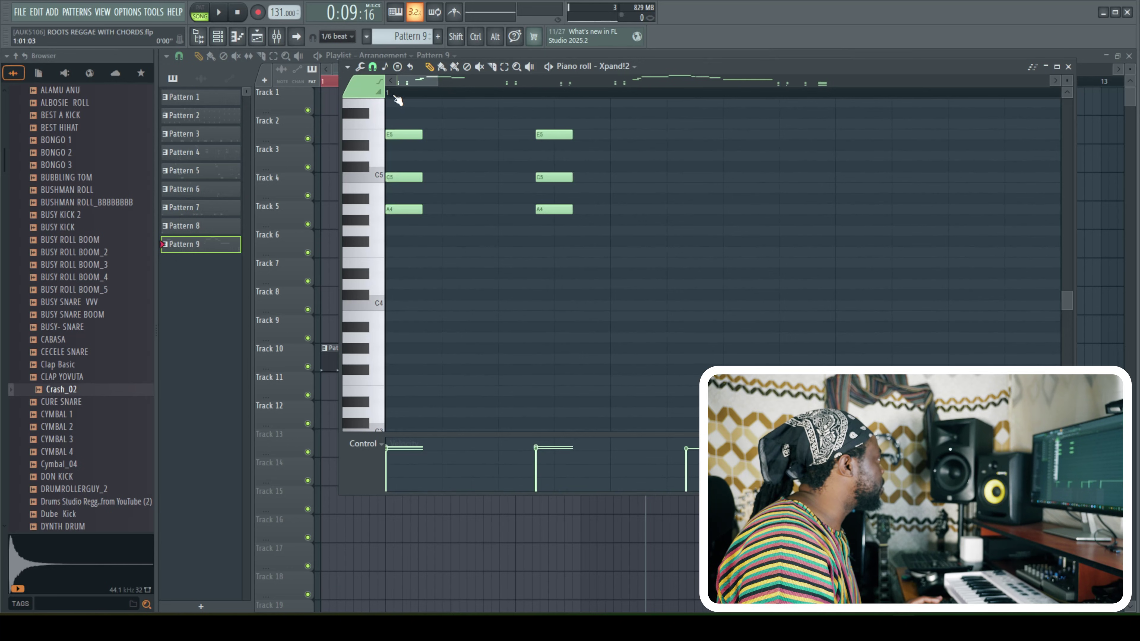
click(200, 13)
key(space)
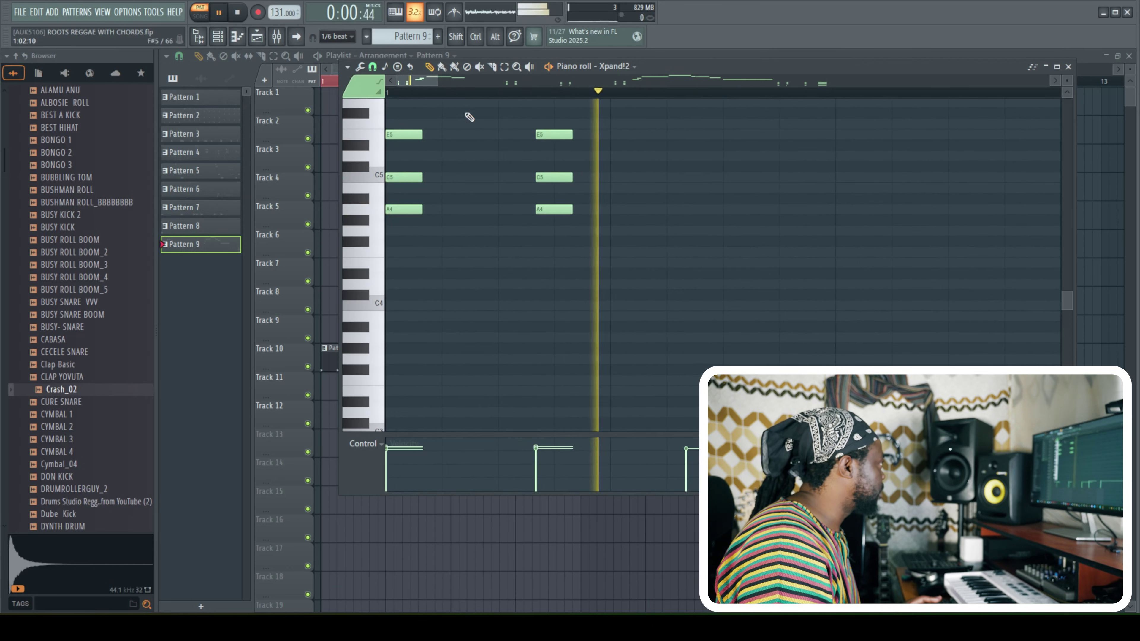
scroll(616, 100, down, 3)
scroll(577, 183, up, 5)
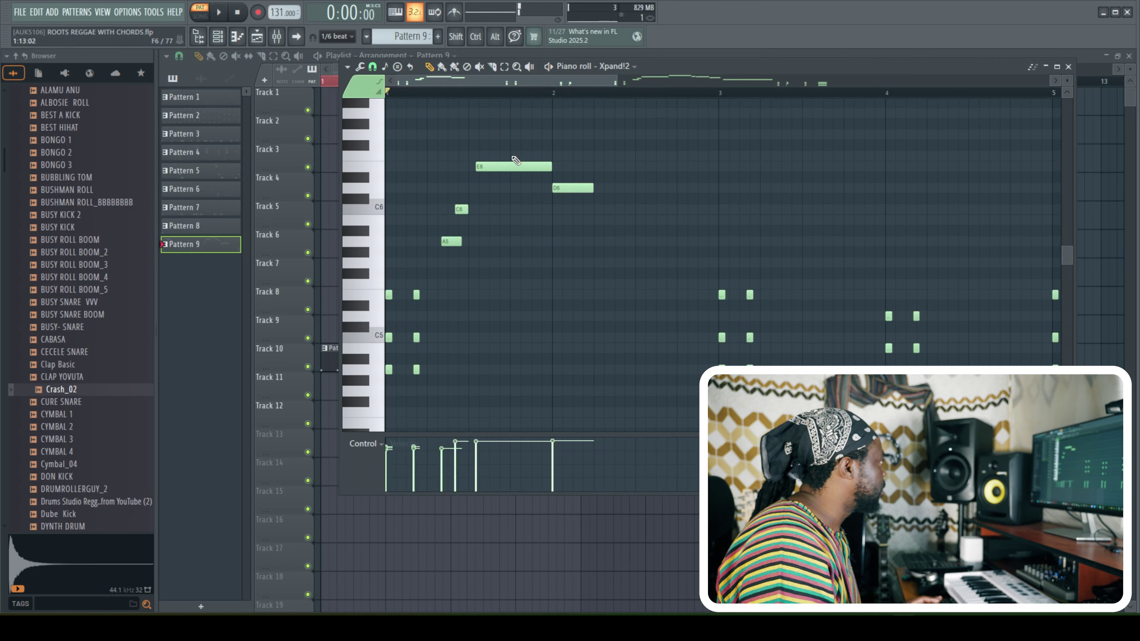
key(space)
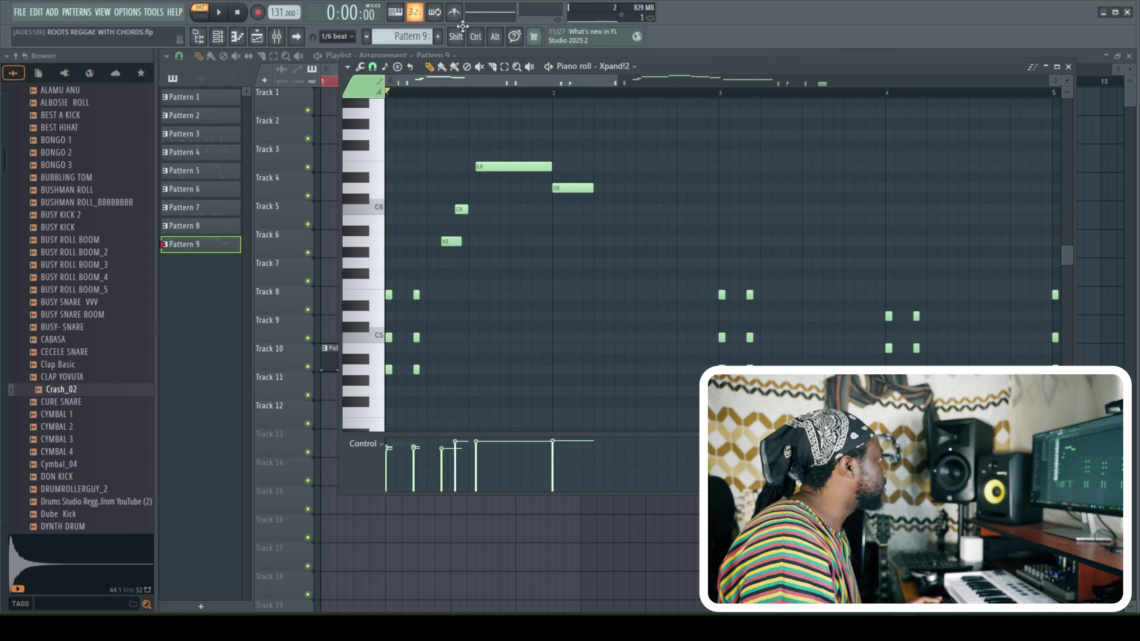
Turn on the metronome and shift the first E6 melody note slightly earlier, checking the timing of the remaining notes
click(454, 12)
key(space)
drag(617, 80, 475, 81)
key(space)
key(space)
drag(663, 162, 647, 163)
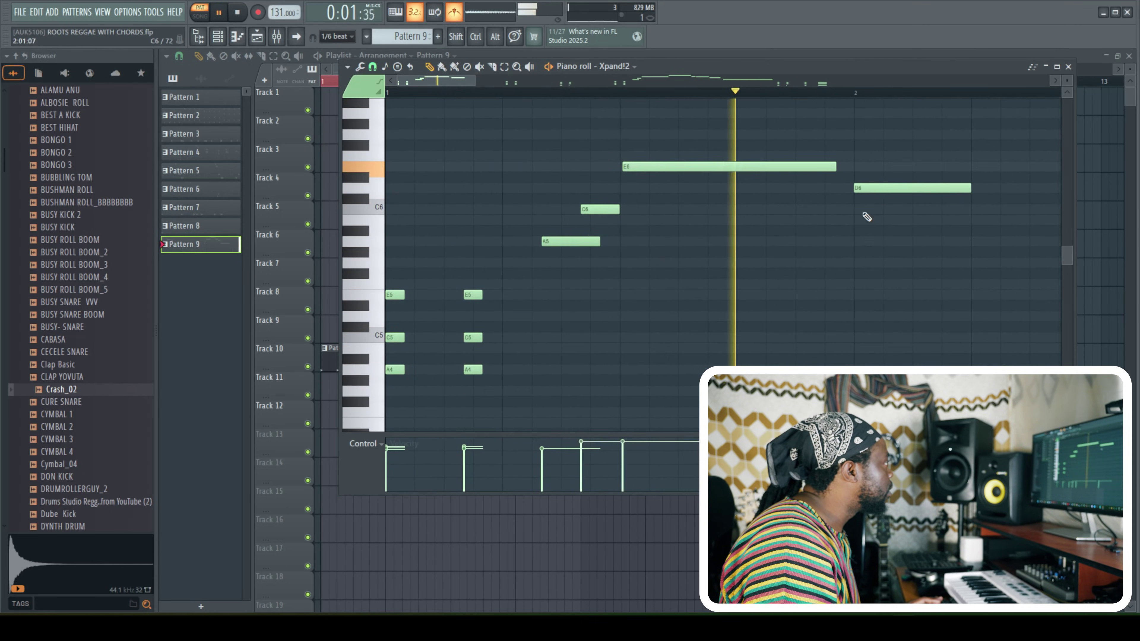
drag(459, 79, 603, 99)
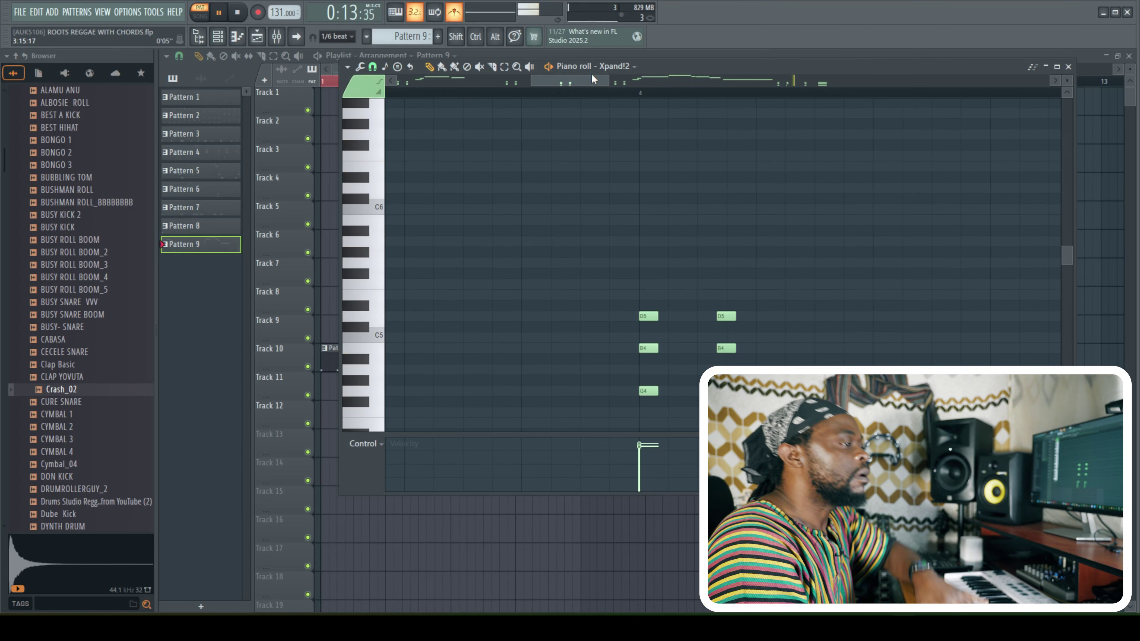
key(space)
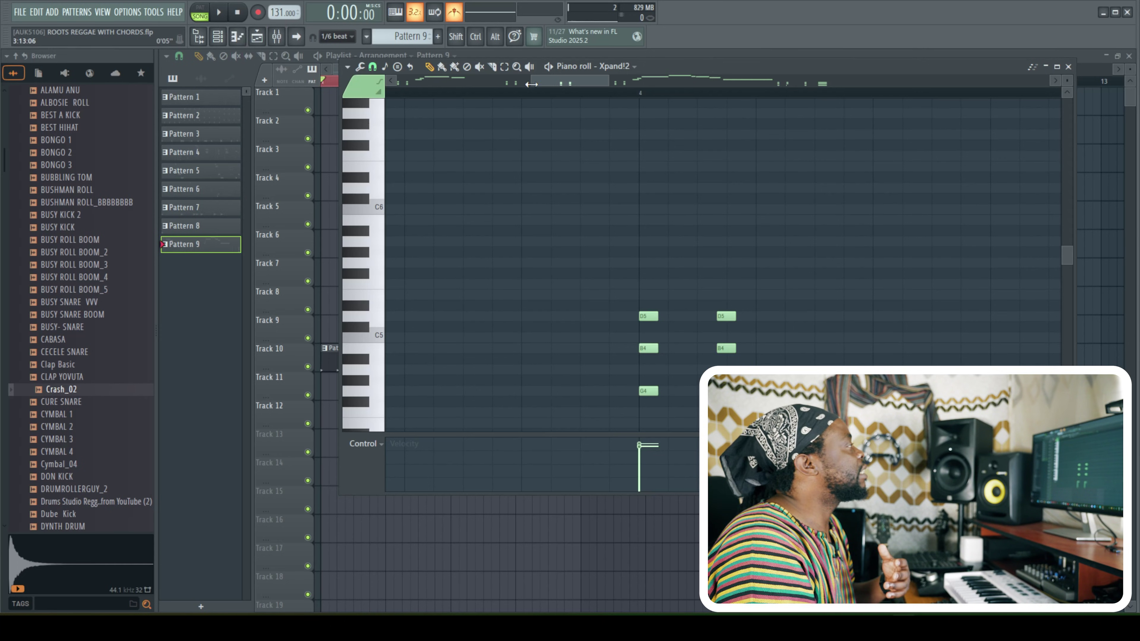
drag(529, 83, 396, 83)
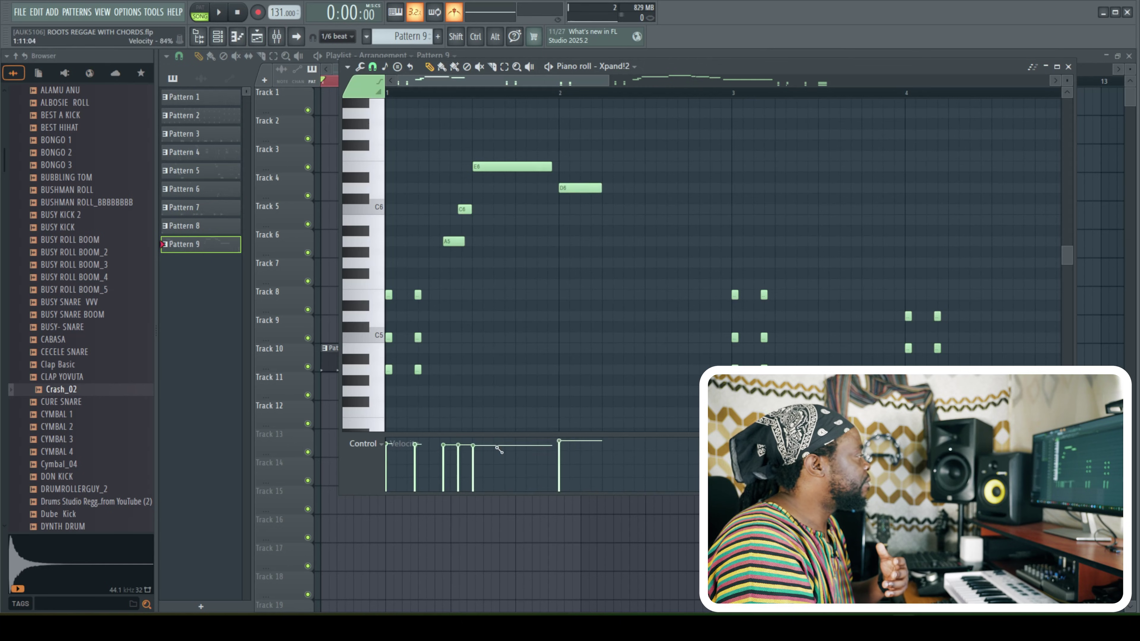
scroll(916, 378, right, 8)
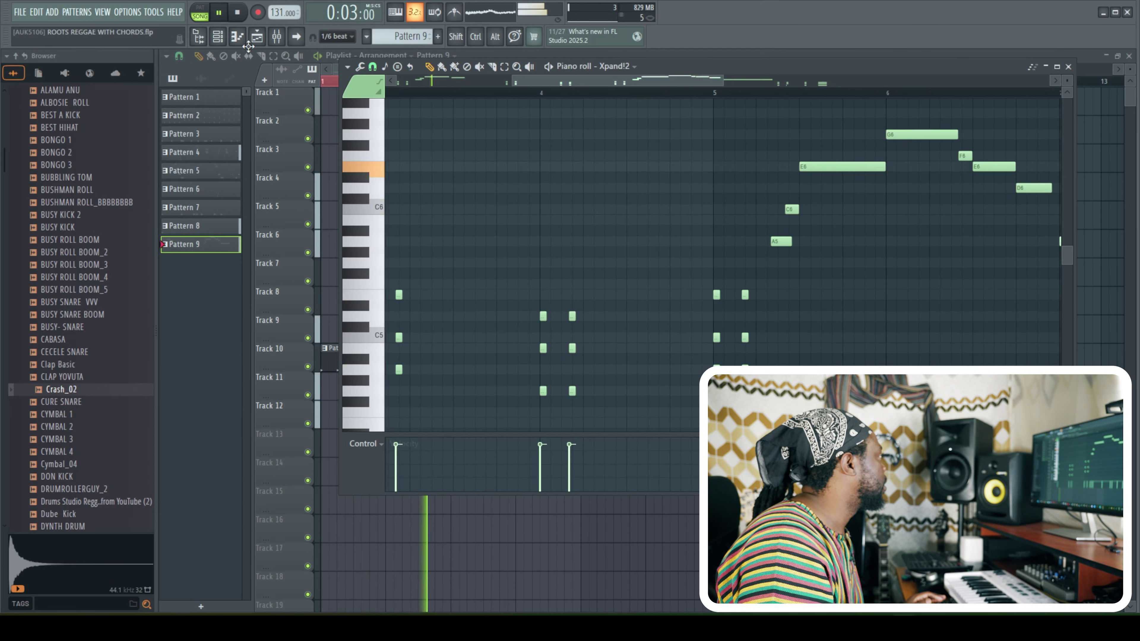
Lower the Xpand!2 channel's volume to about 60% during playback and close the piano roll
key(F6)
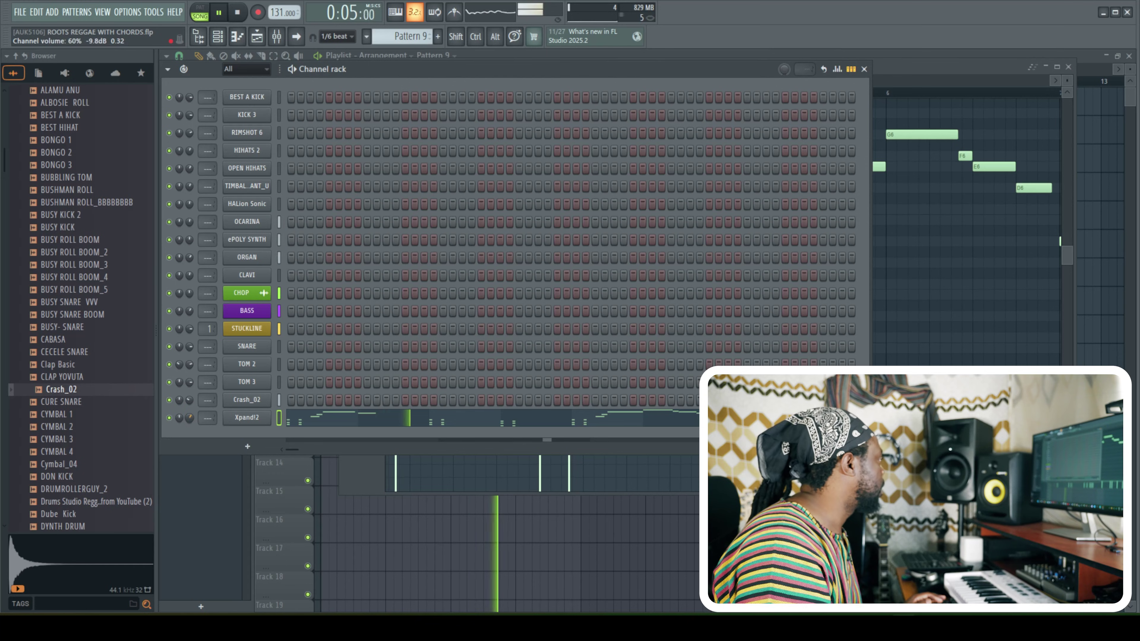
key(F6)
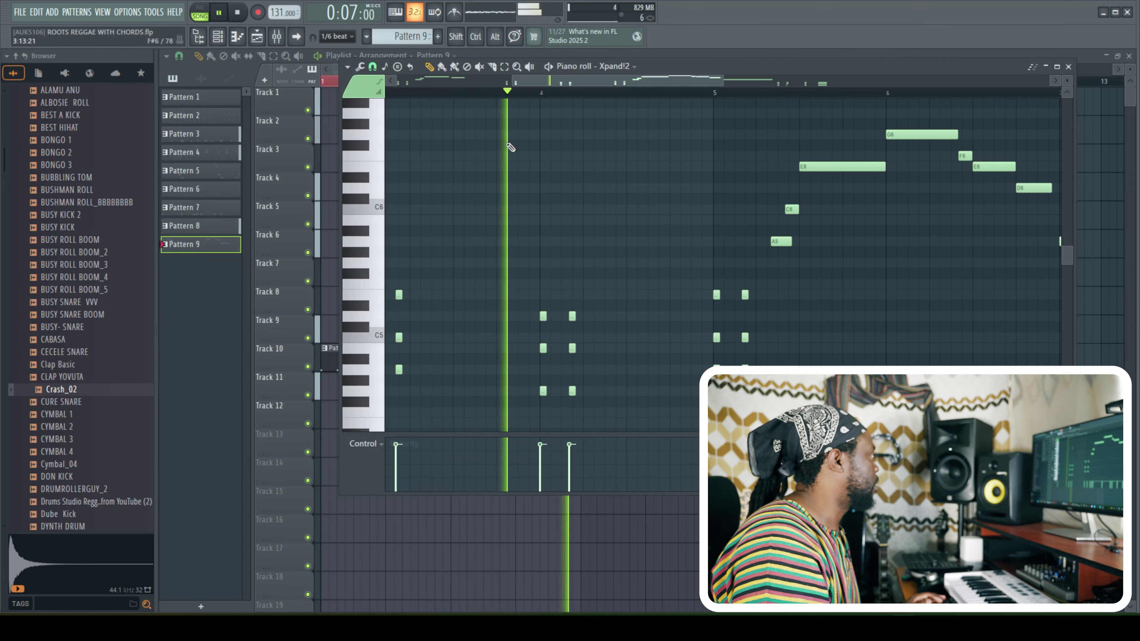
key(F6)
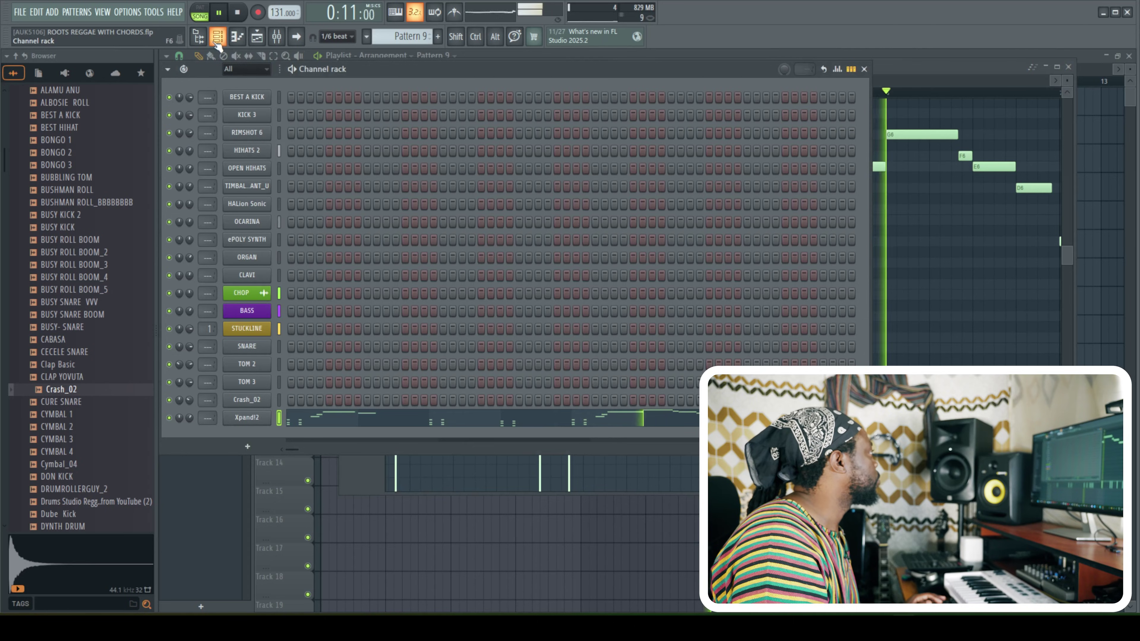
key(F6)
click(1068, 67)
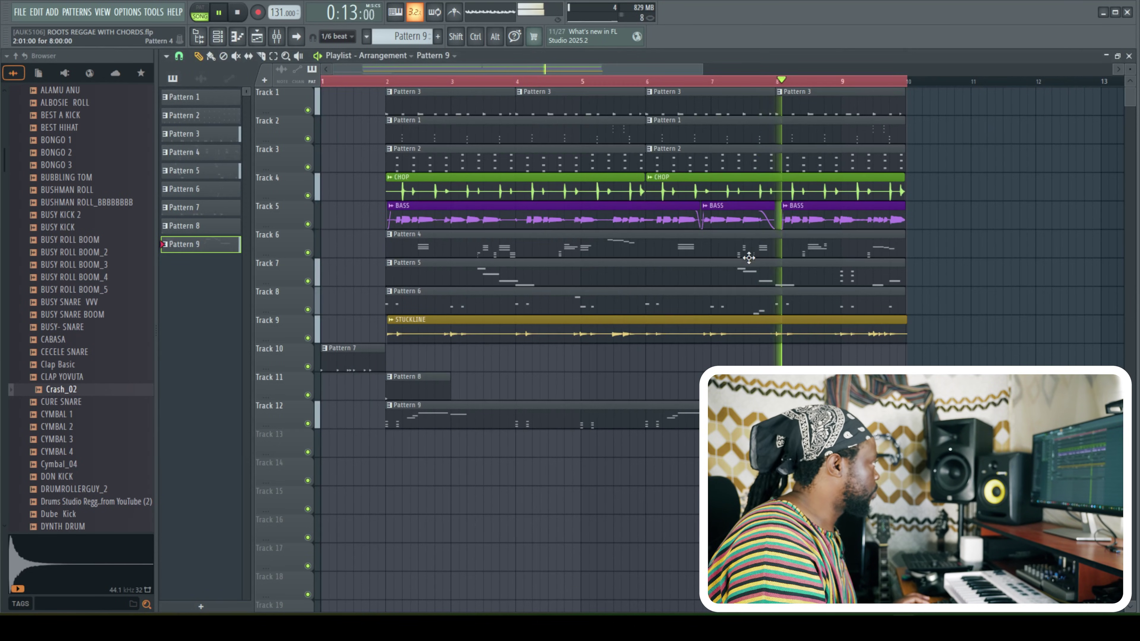
Duplicate all playlist clips so that the copied main section starts at bar 10
key(ctrl+a)
key(ctrl+b)
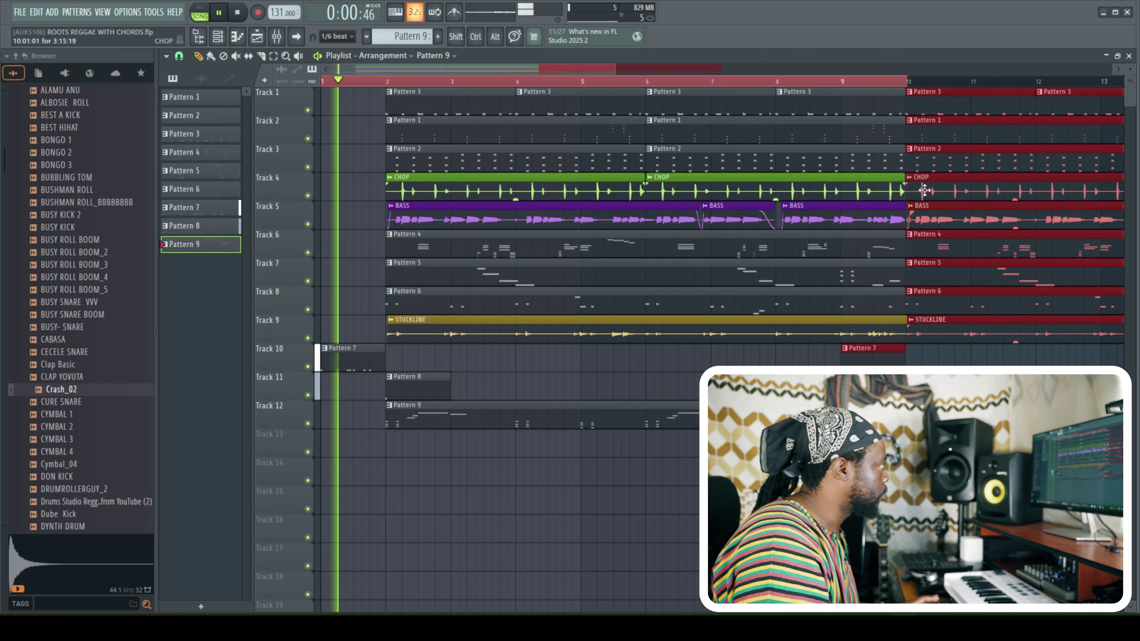
Play the arrangement from just before bar 9 to check the transition into the copied section
key(space)
key(ctrl+a)
click(833, 81)
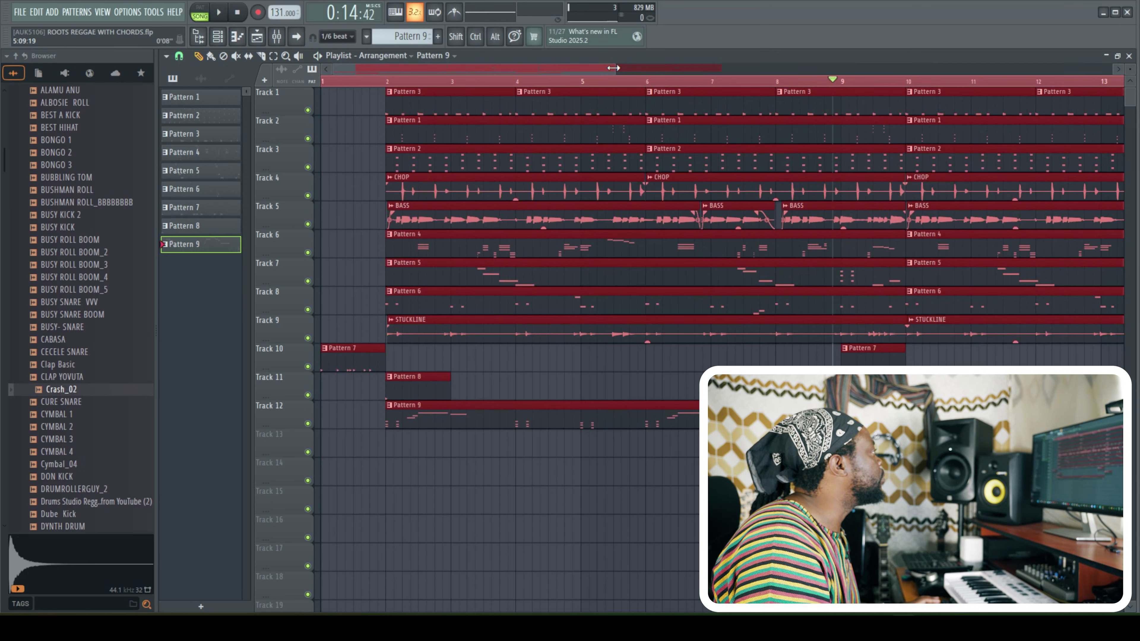
drag(613, 68, 783, 67)
key(space)
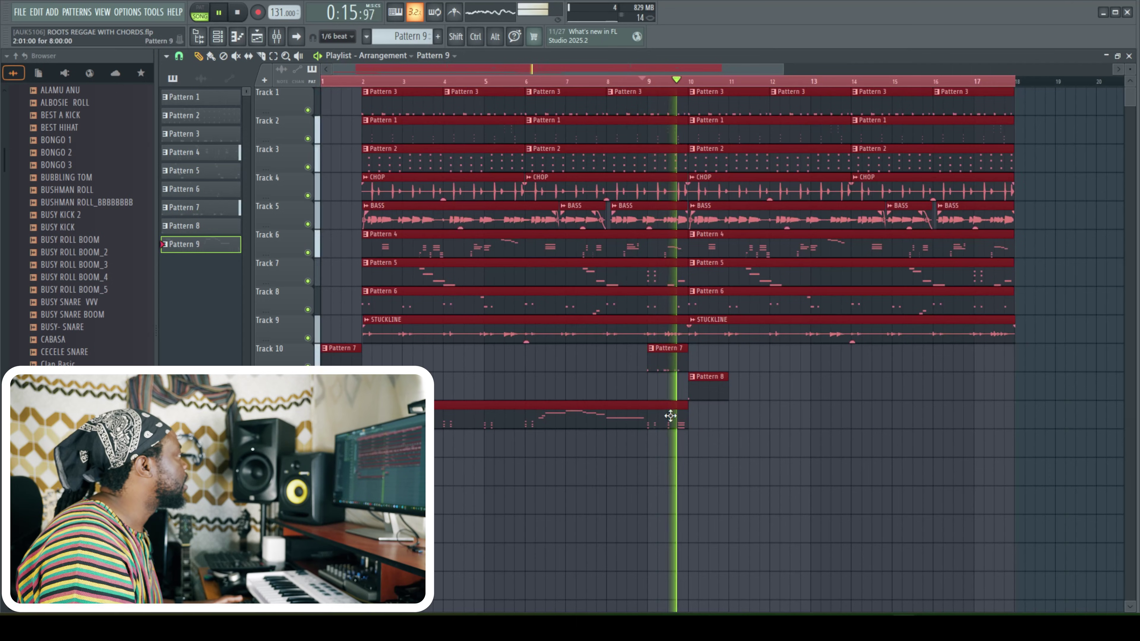
click(853, 451)
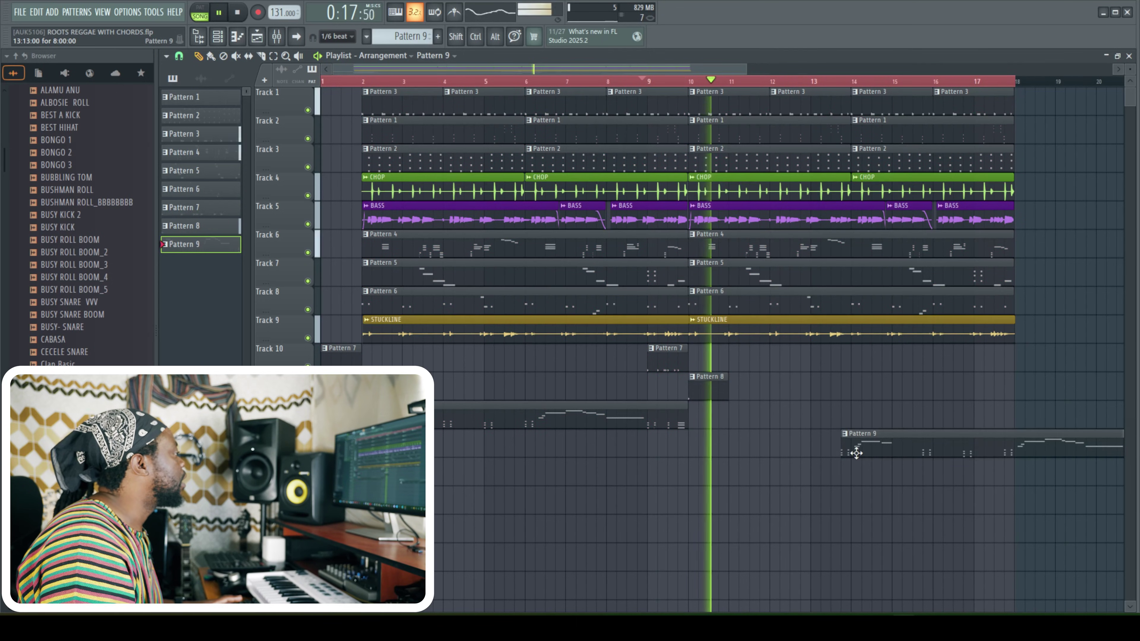
right_click(876, 451)
Delete the copied Pattern 4 clip at bar 10 on Track 6 and shorten Track 1's preceding Pattern 3 clip to end at bar 9
right_click(763, 250)
drag(687, 108, 646, 108)
key(space)
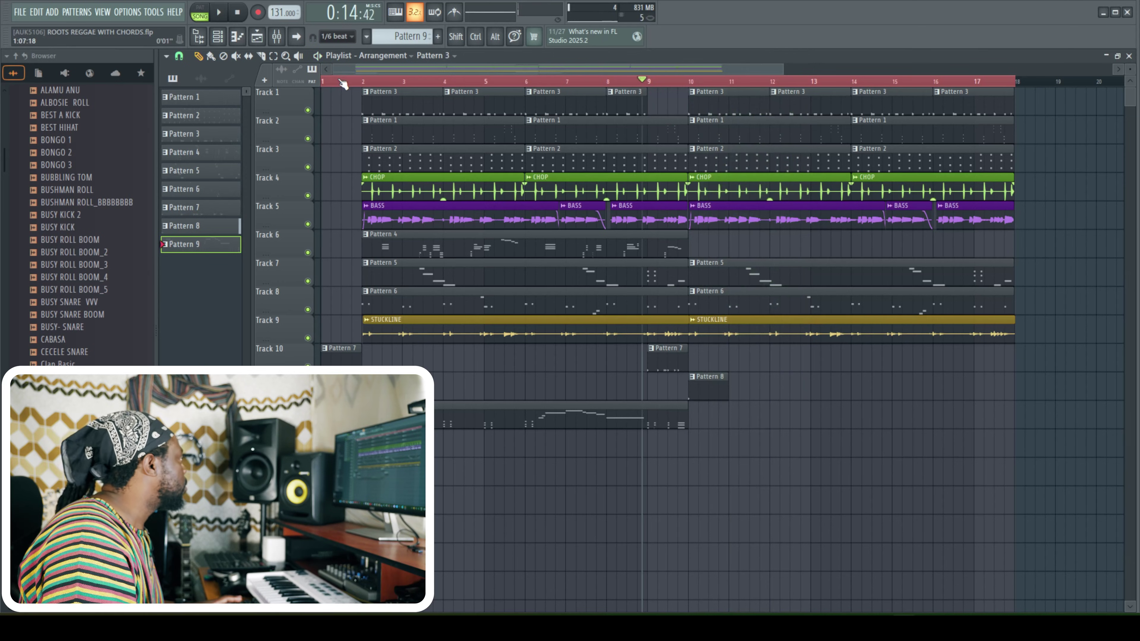
Play the arrangement from the opening fill and delete the first Pattern 5 clip on Track 7
key(space)
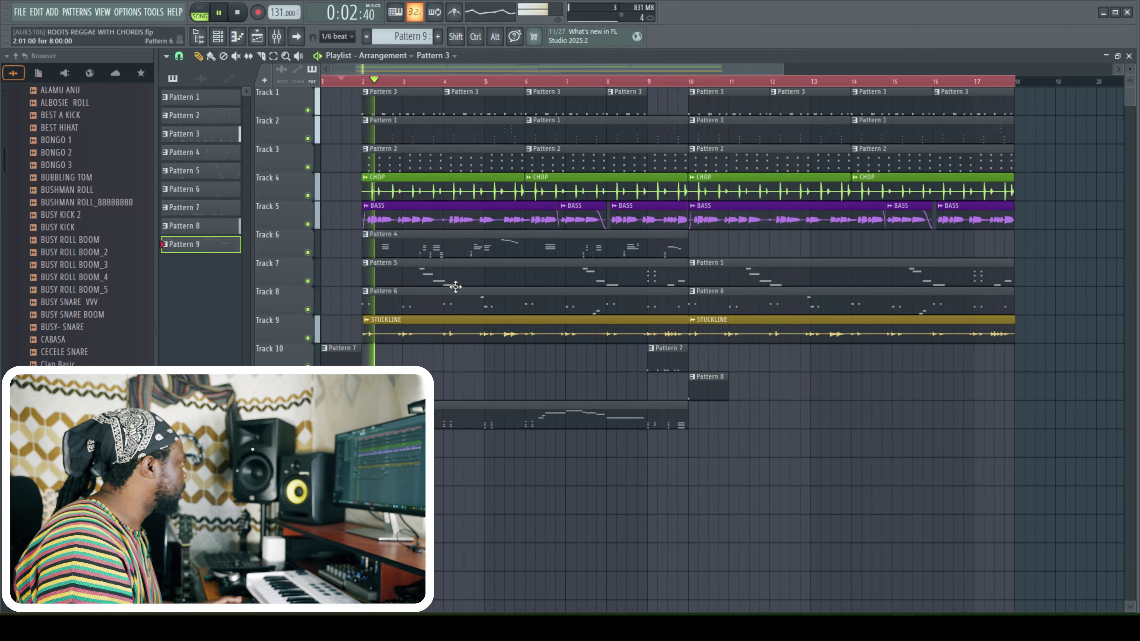
right_click(461, 292)
key(ctrl+z)
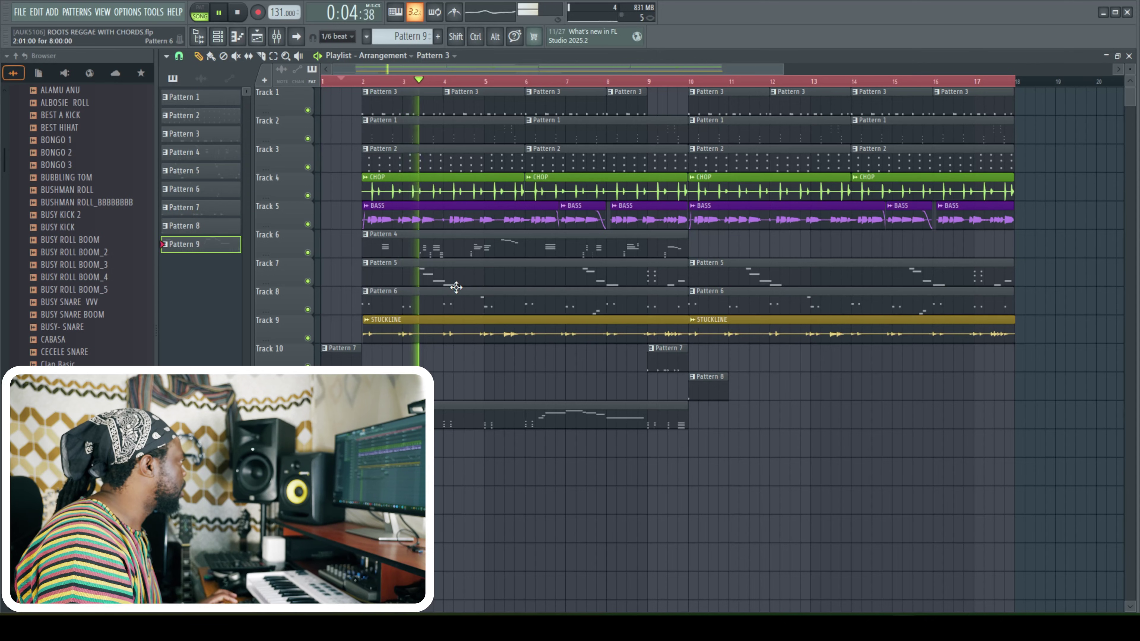
right_click(471, 282)
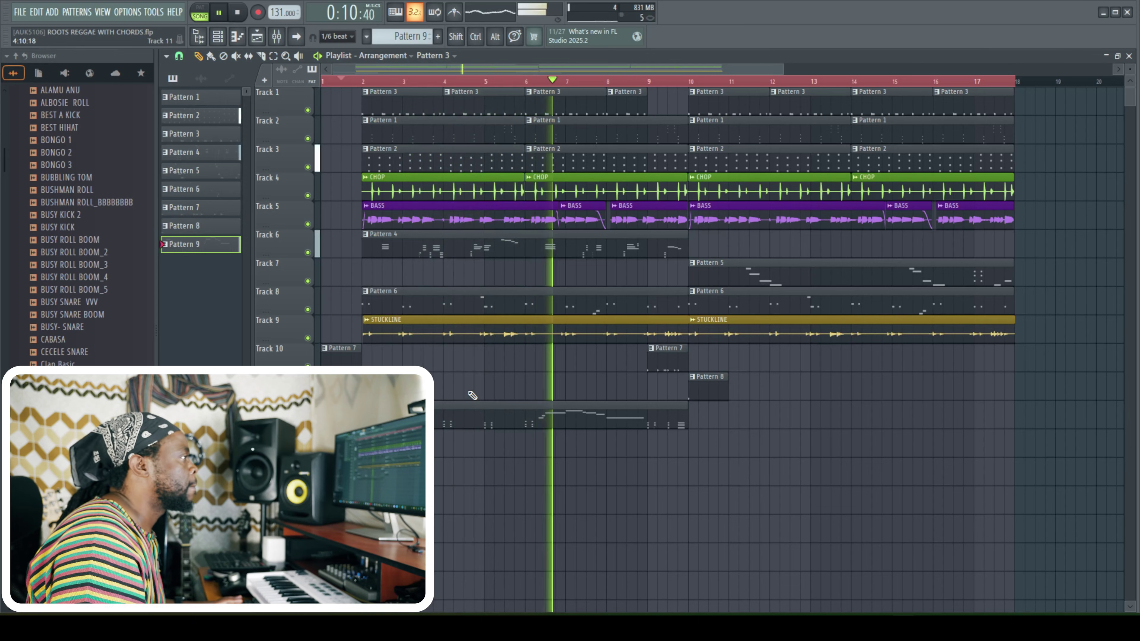
key(space)
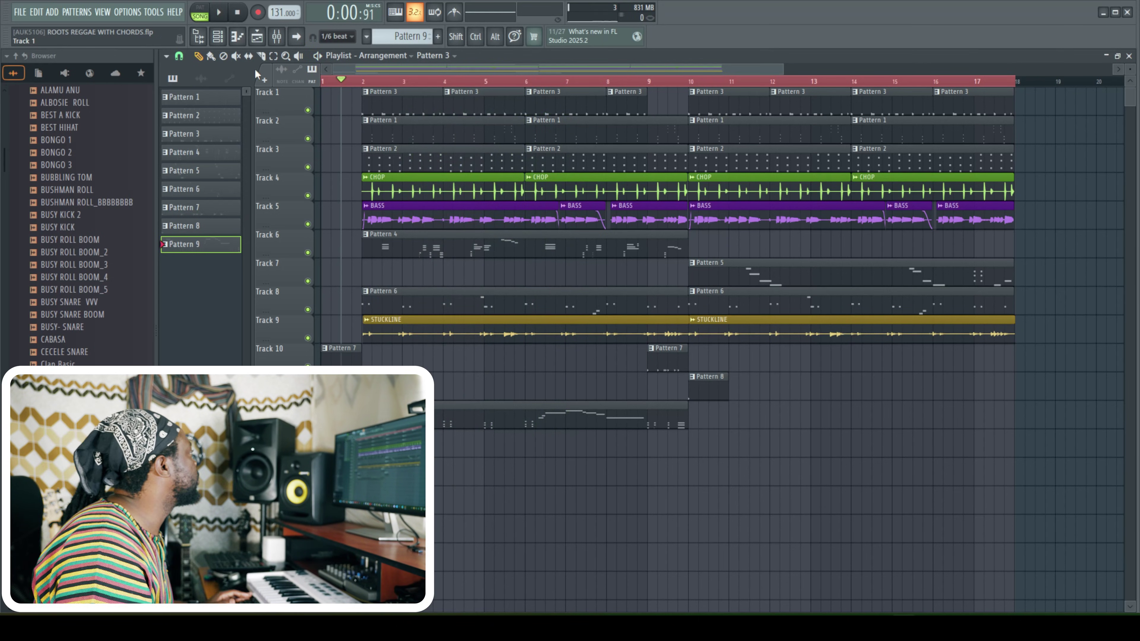
Open the mixer and add insert tracks up to Insert 31
click(281, 38)
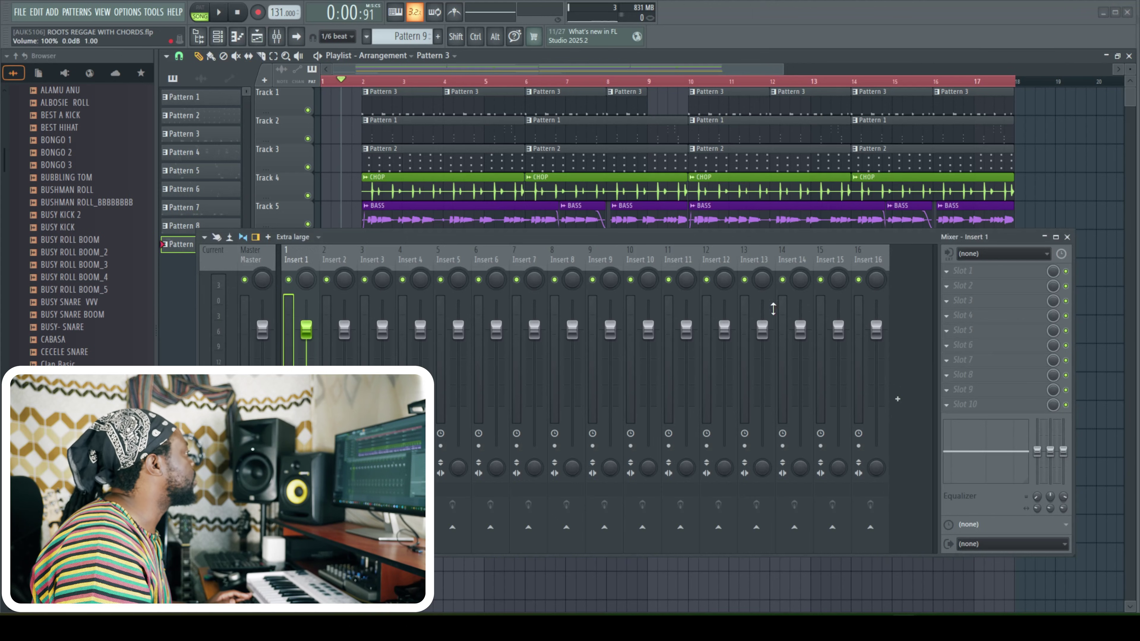
click(903, 391)
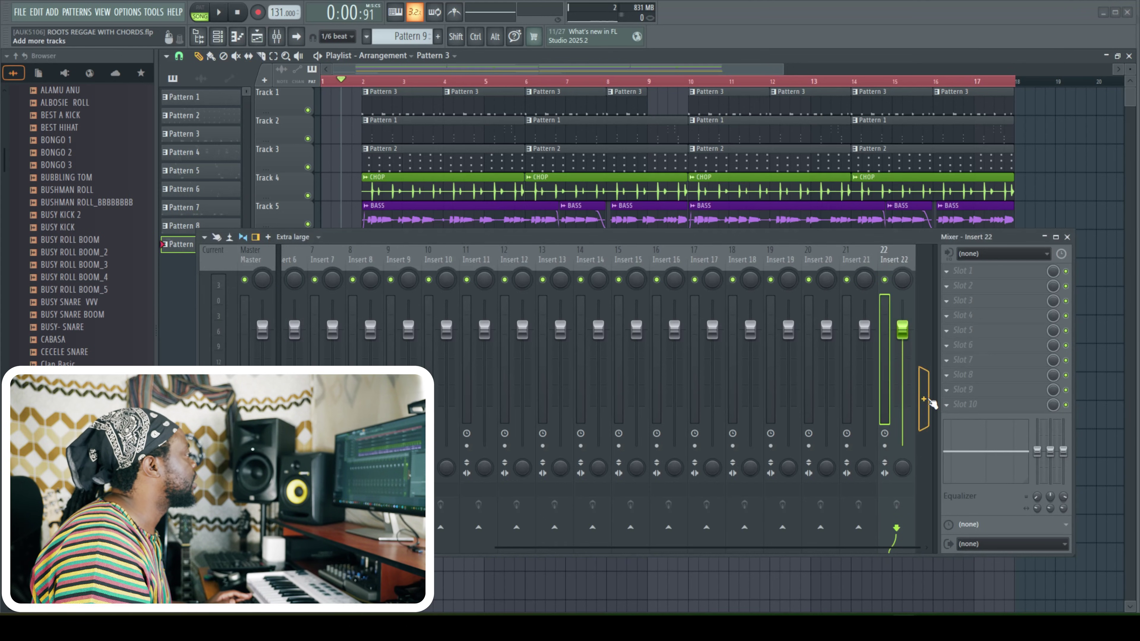
click(930, 402)
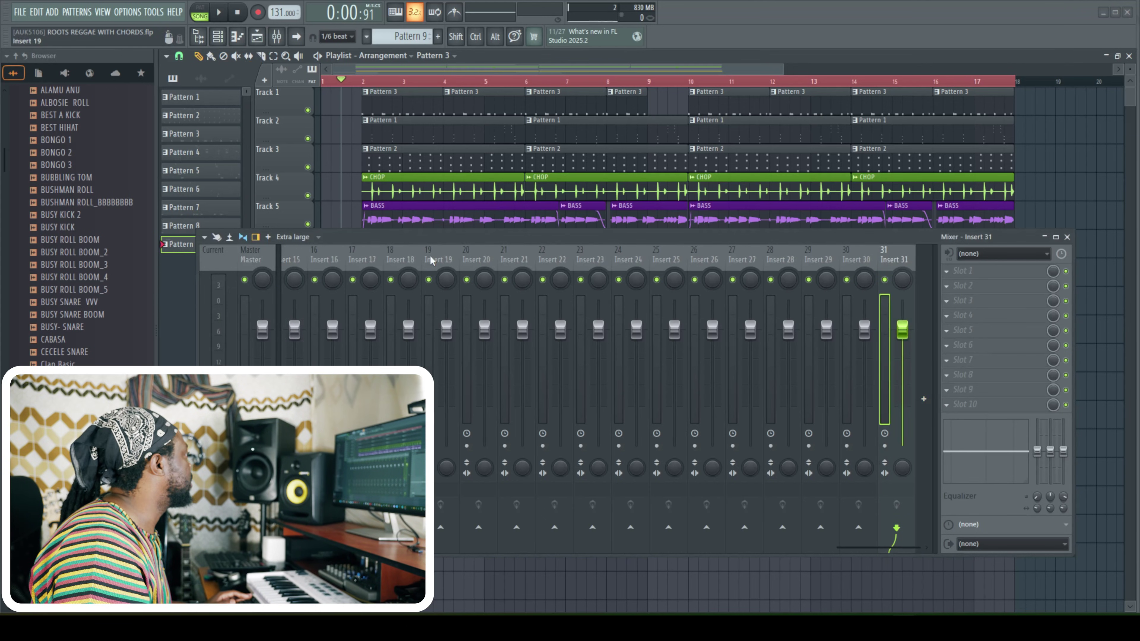
Show the channel rack with the All filter, close the mixer and select every channel
click(219, 37)
click(246, 70)
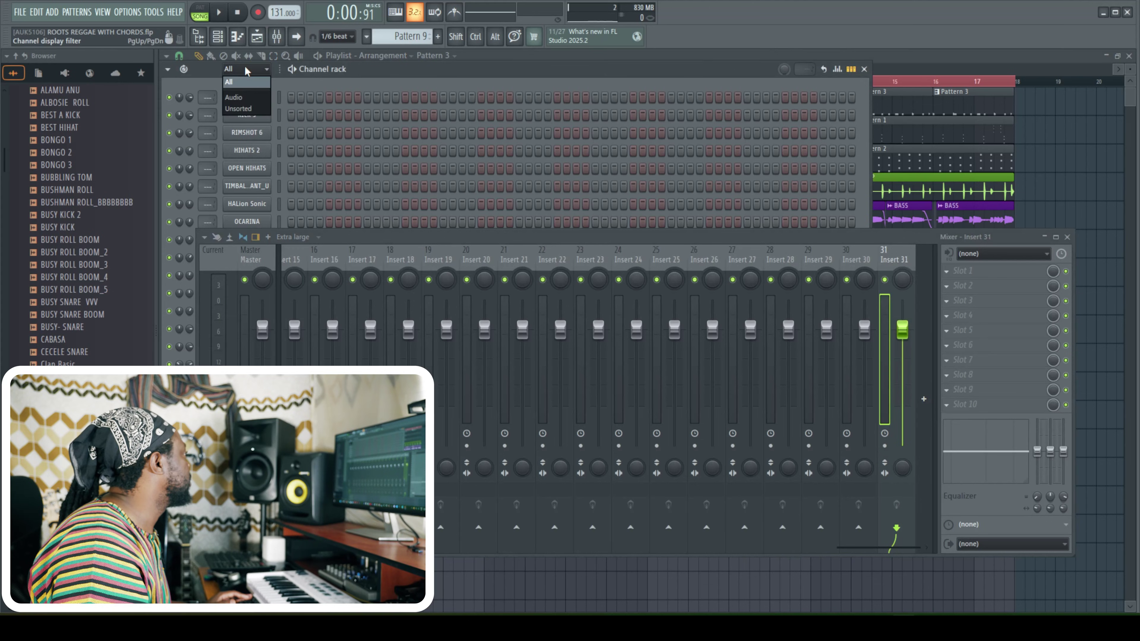
click(238, 81)
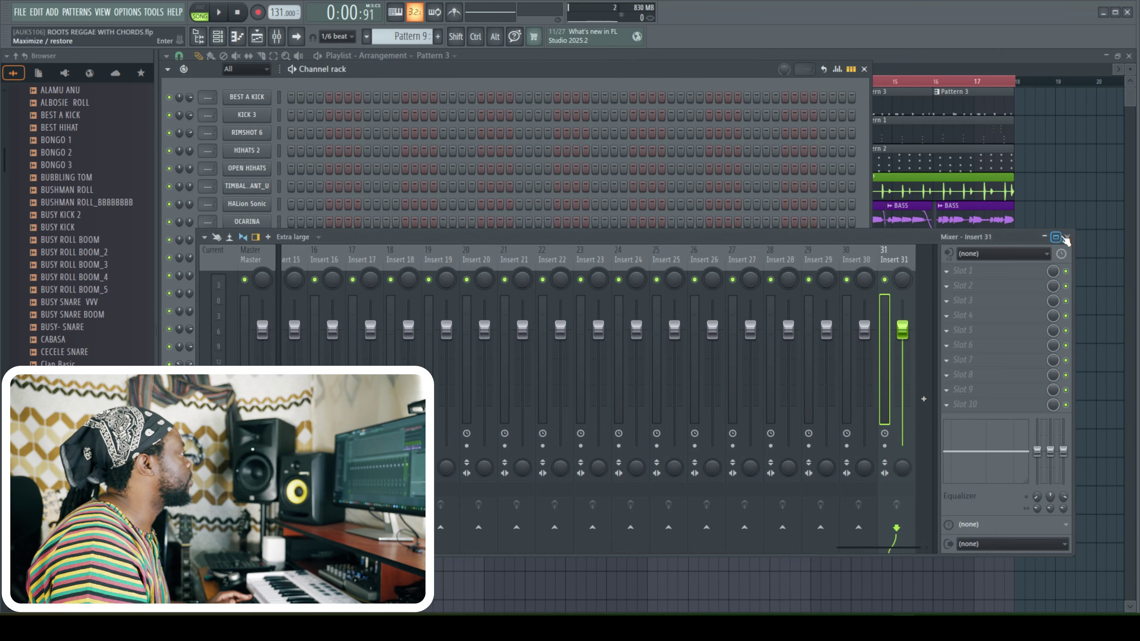
click(1055, 237)
click(1121, 10)
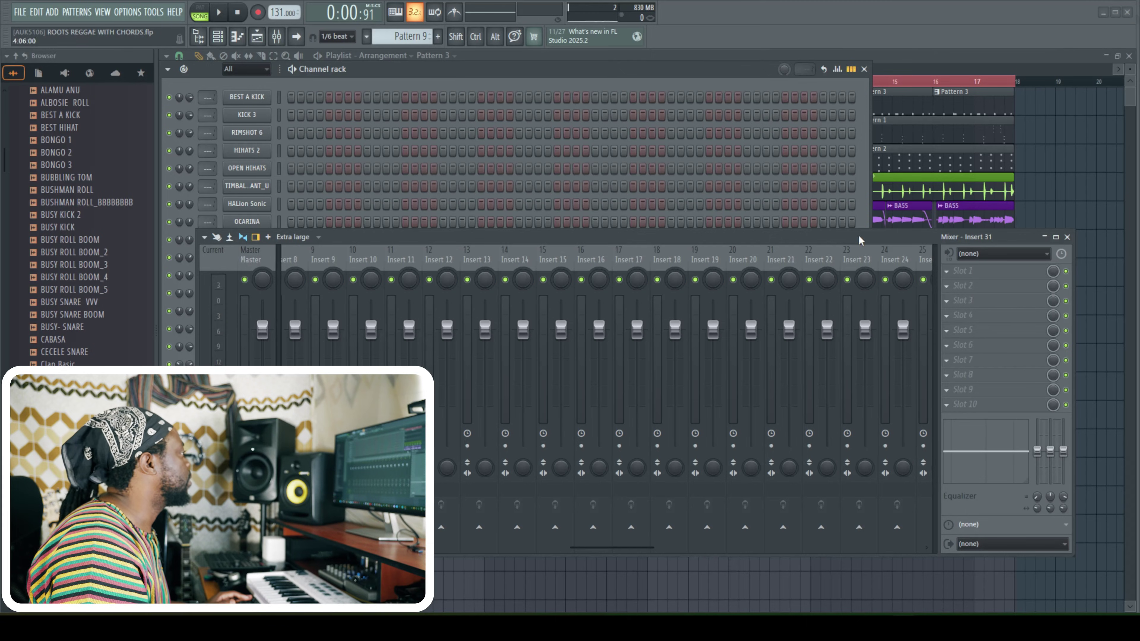
click(1068, 237)
right_click(279, 204)
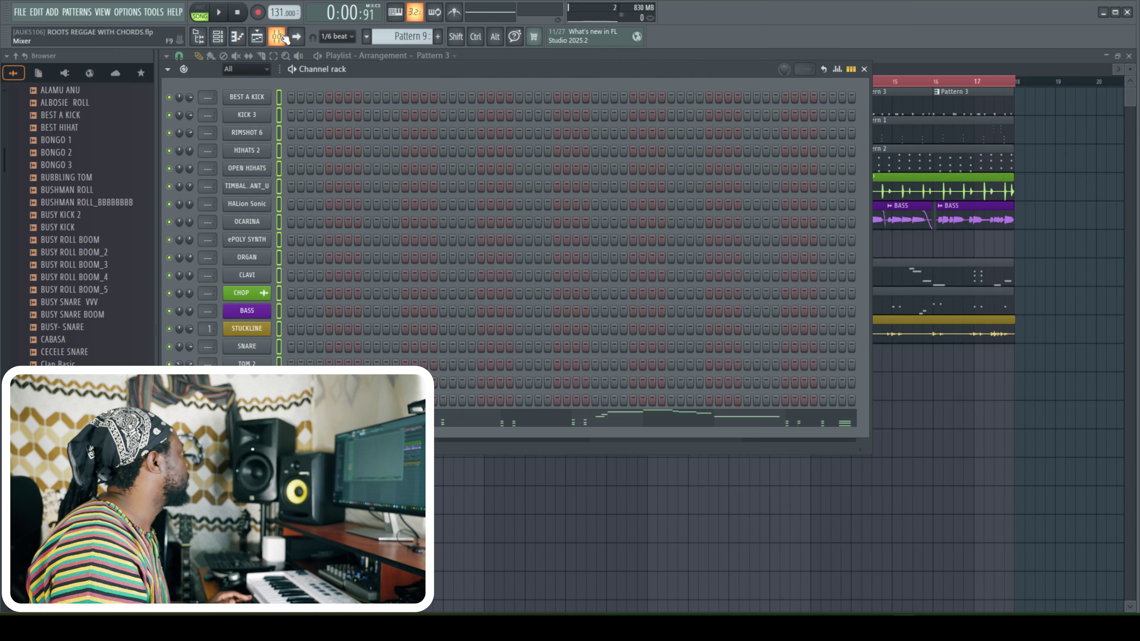
Reopen the mixer and route the selected channels to consecutive mixer tracks starting at Insert 1
click(282, 37)
click(294, 260)
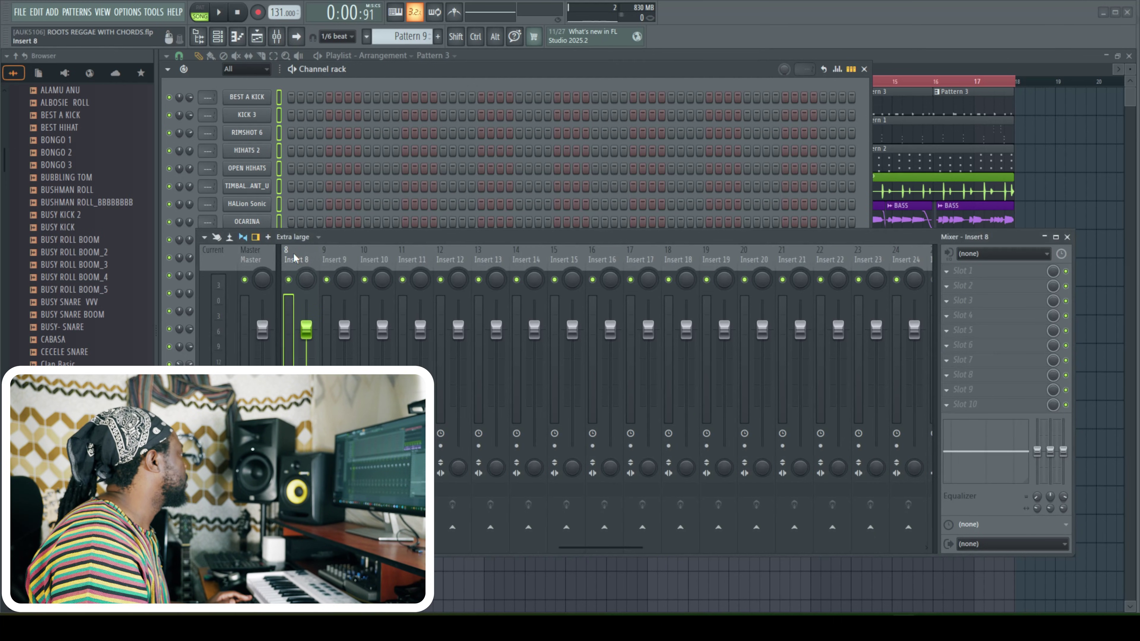
drag(600, 553, 563, 554)
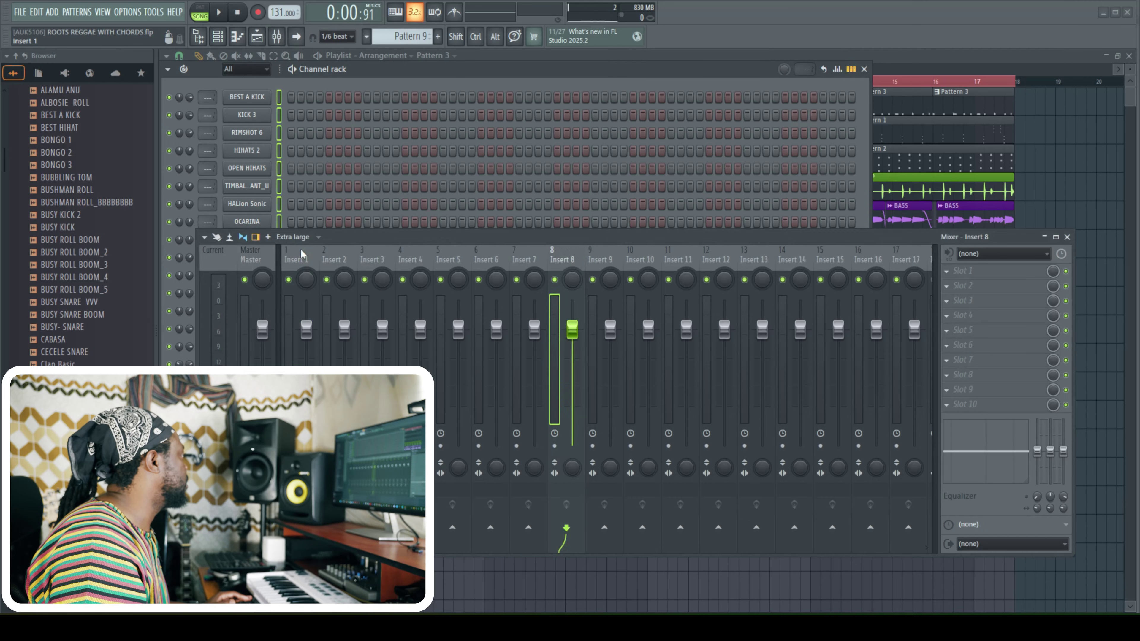
right_click(296, 257)
mouse_move(404, 329)
click(550, 343)
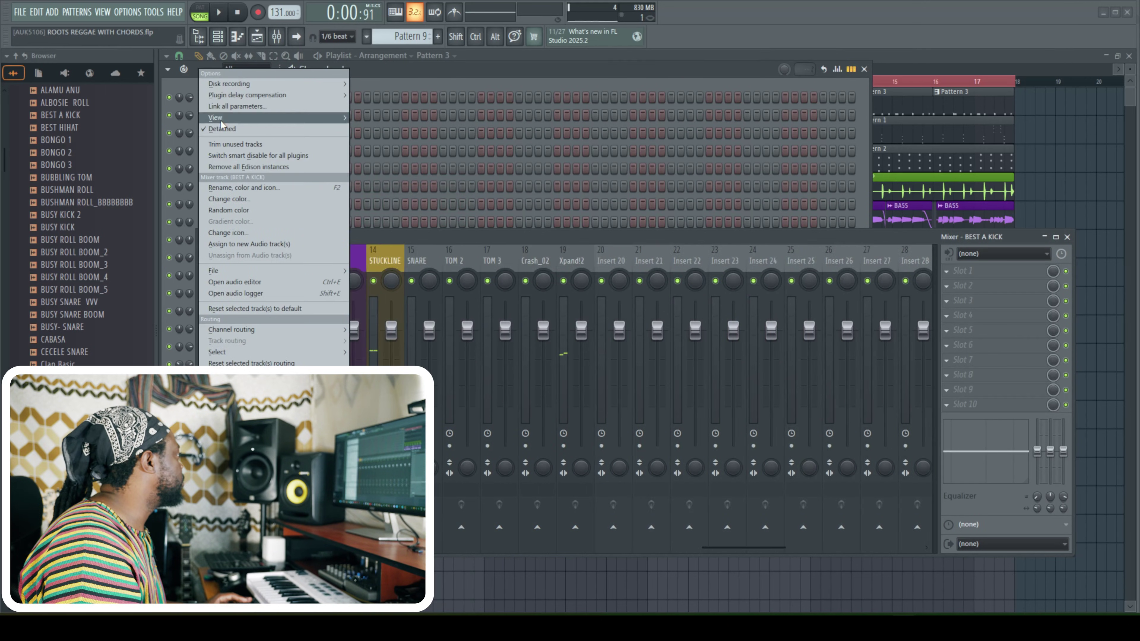
Trim the unused tracks from the mixer and confirm their deletion
click(227, 146)
click(608, 356)
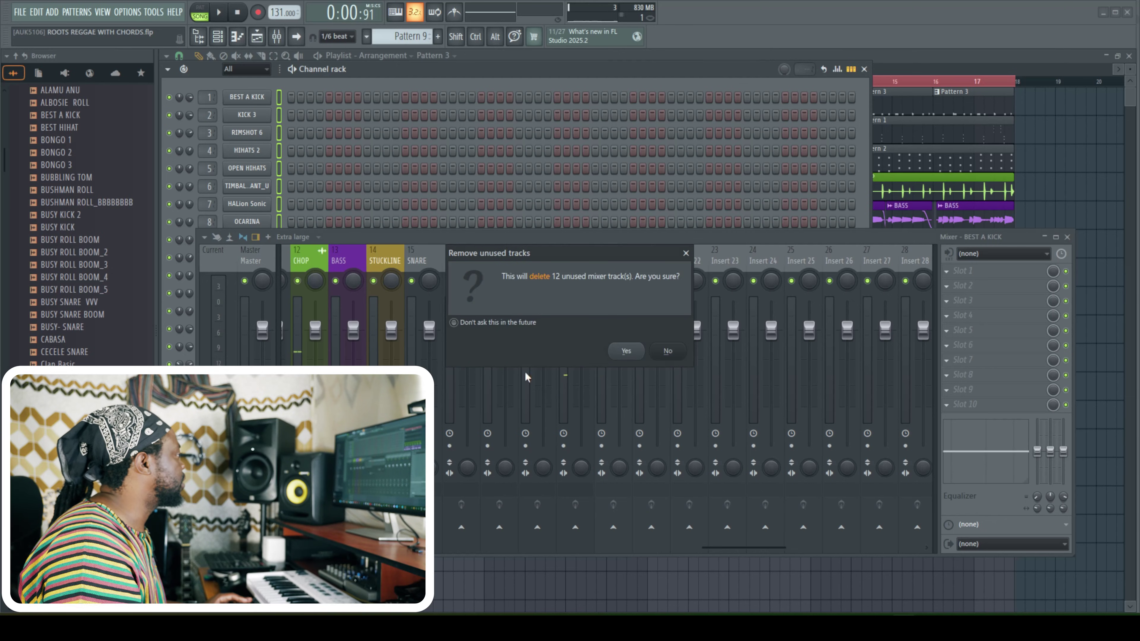
click(625, 352)
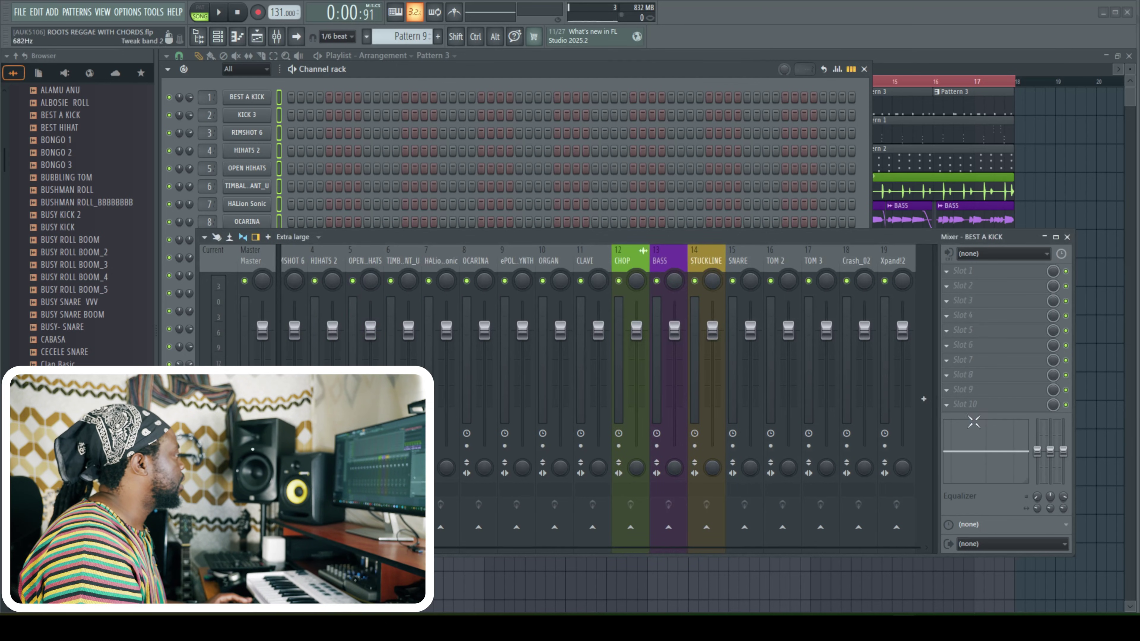
Add three empty insert tracks after the Xpand!2 mixer track
click(925, 399)
click(925, 399)
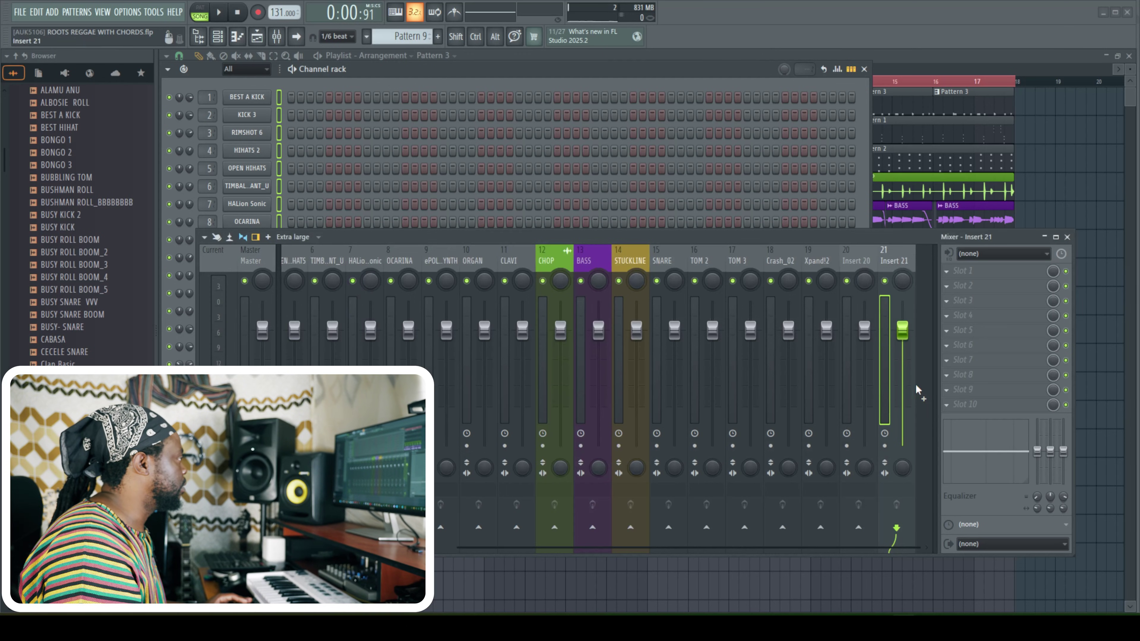
click(925, 399)
click(825, 265)
right_click(825, 265)
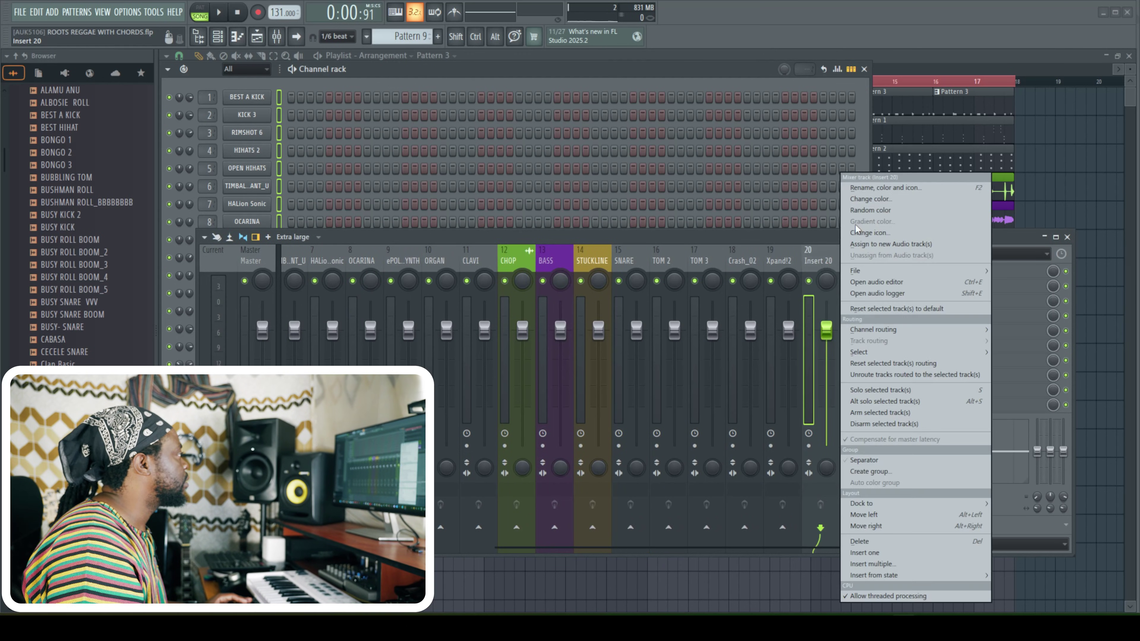
click(878, 192)
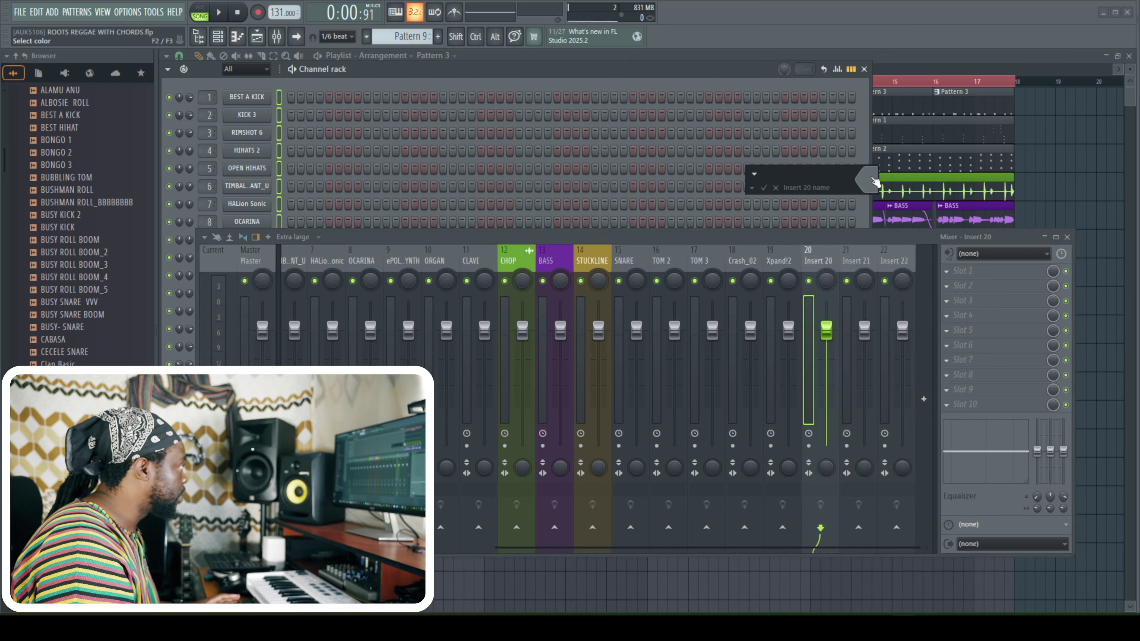
click(776, 188)
Select Inserts 20 to 22 together and set their color to Sienna (#9F5F35)
key(ctrl)
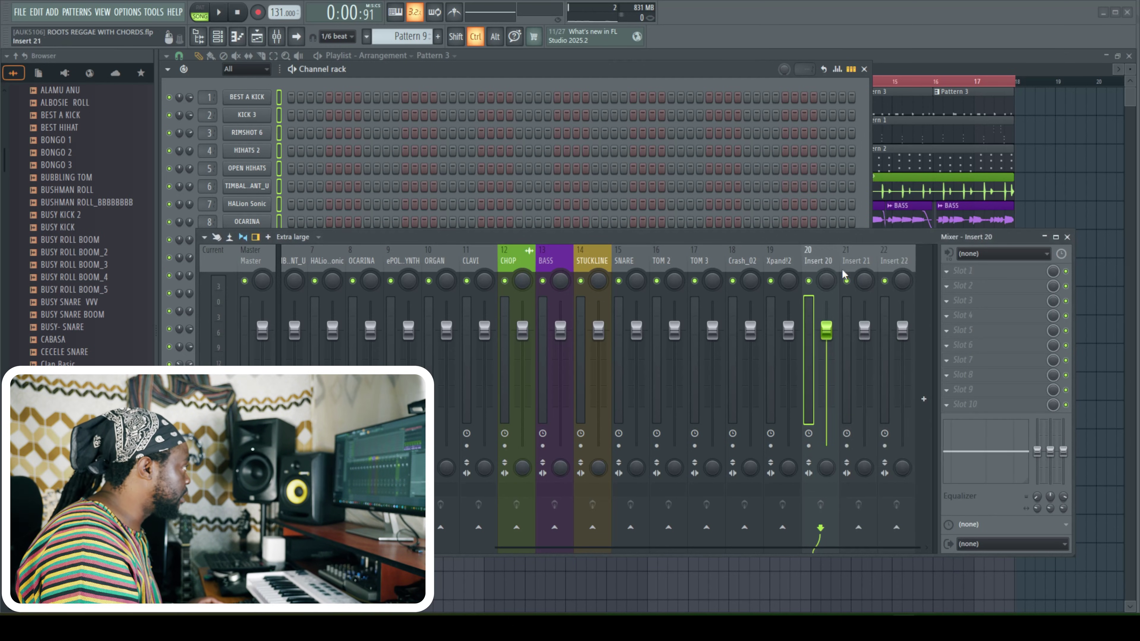
drag(822, 261, 906, 267)
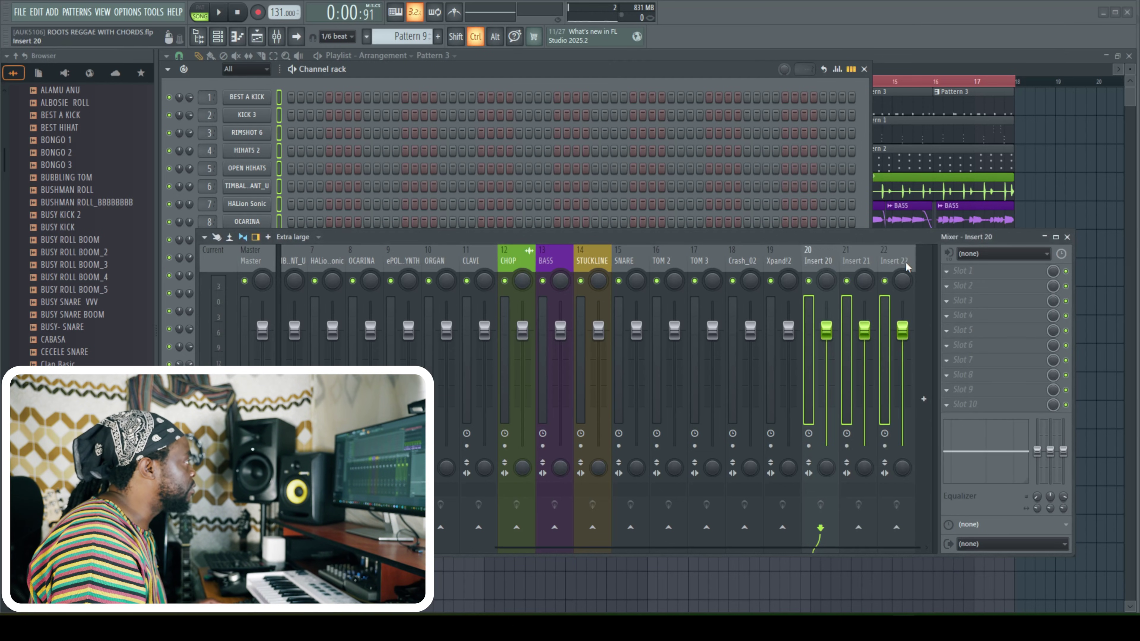
right_click(822, 259)
click(883, 184)
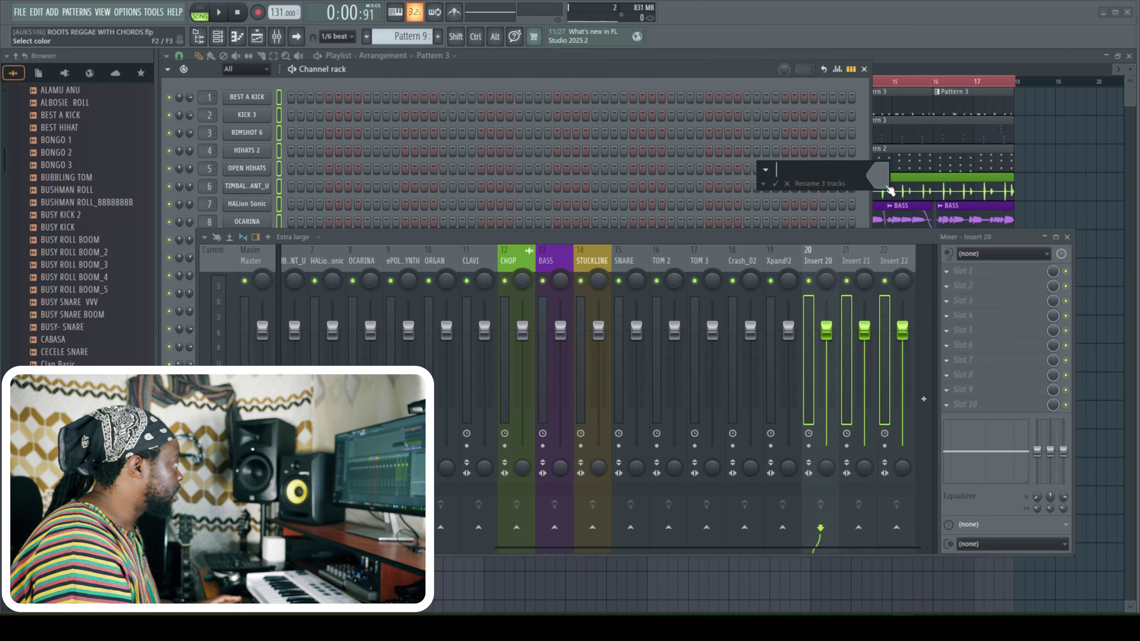
click(886, 189)
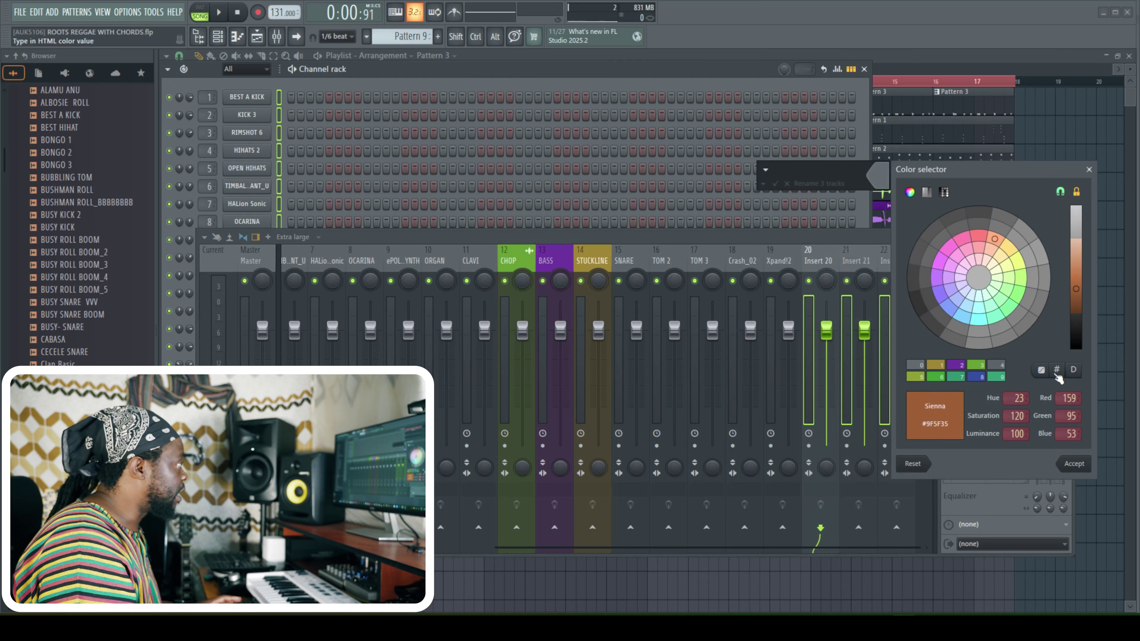
click(1077, 465)
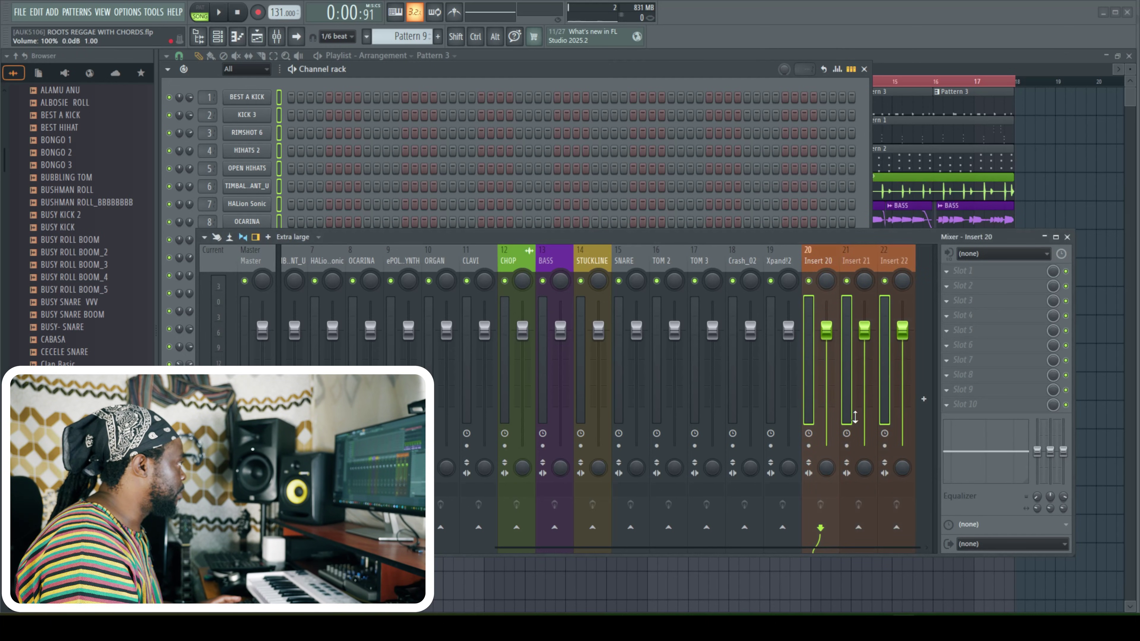
click(734, 410)
Dock Inserts 20 to 22 beside the Master track, ahead of the instrument tracks
right_click(811, 265)
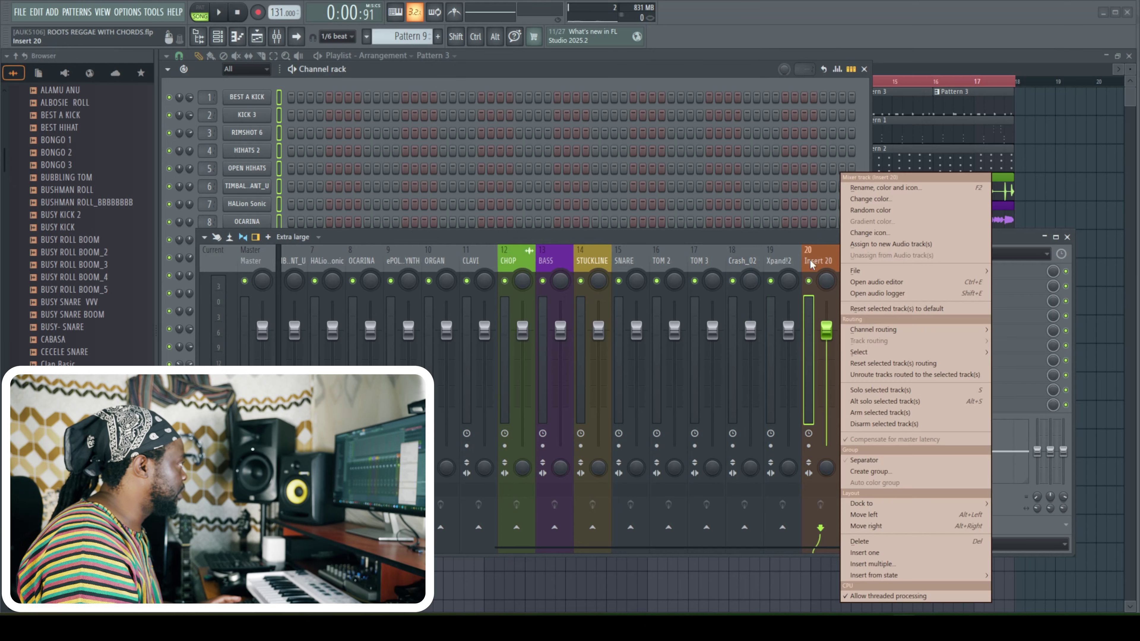
click(825, 254)
drag(825, 261, 919, 264)
right_click(887, 259)
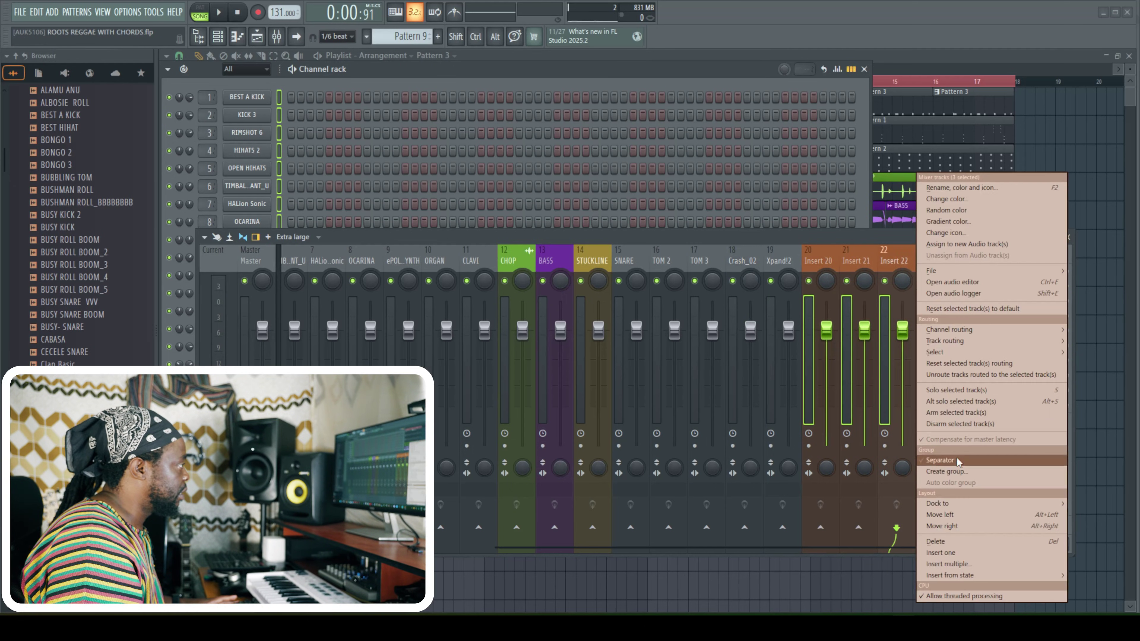
mouse_move(1010, 506)
click(1083, 506)
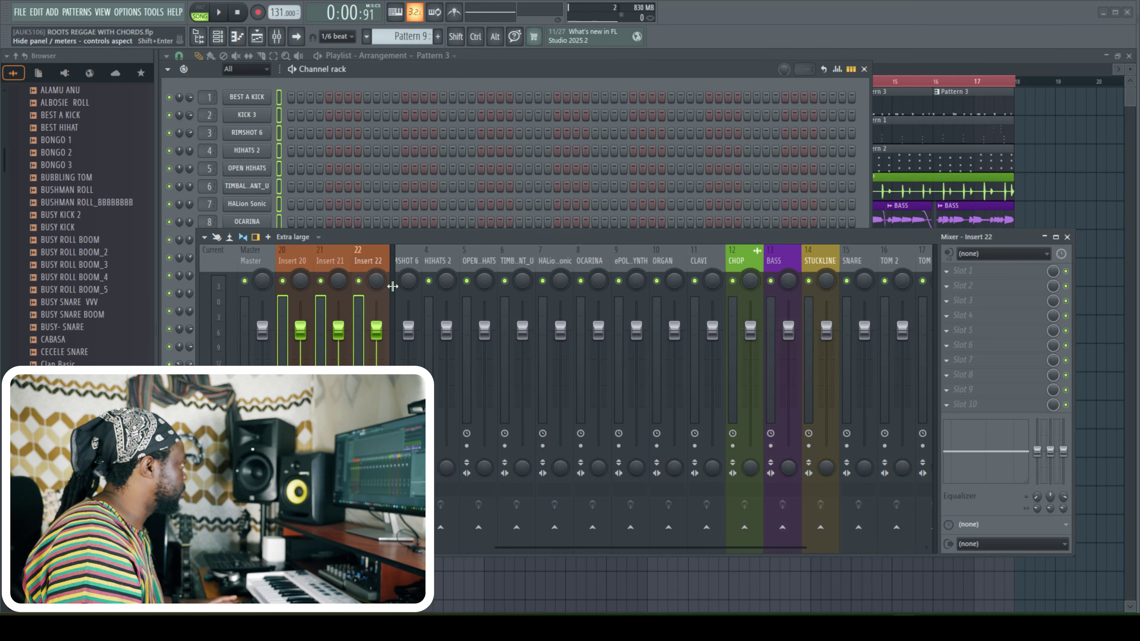
drag(561, 547, 500, 548)
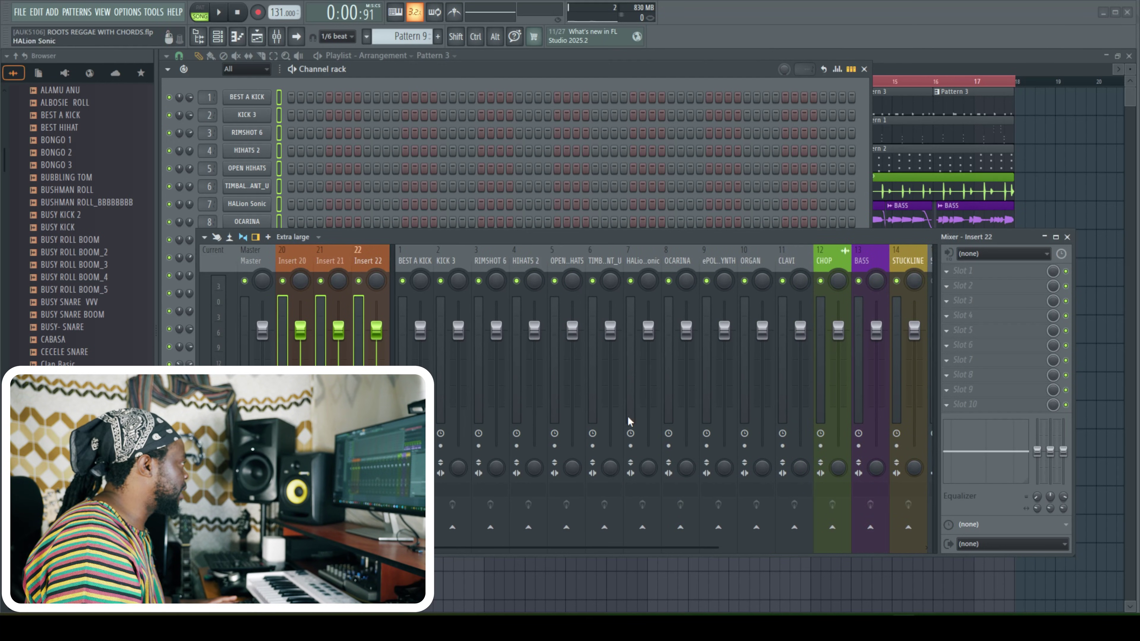
Rename mixer Insert 20 to COMPRESSOR and set its color to green (RGB 103, 159, 53)
right_click(309, 259)
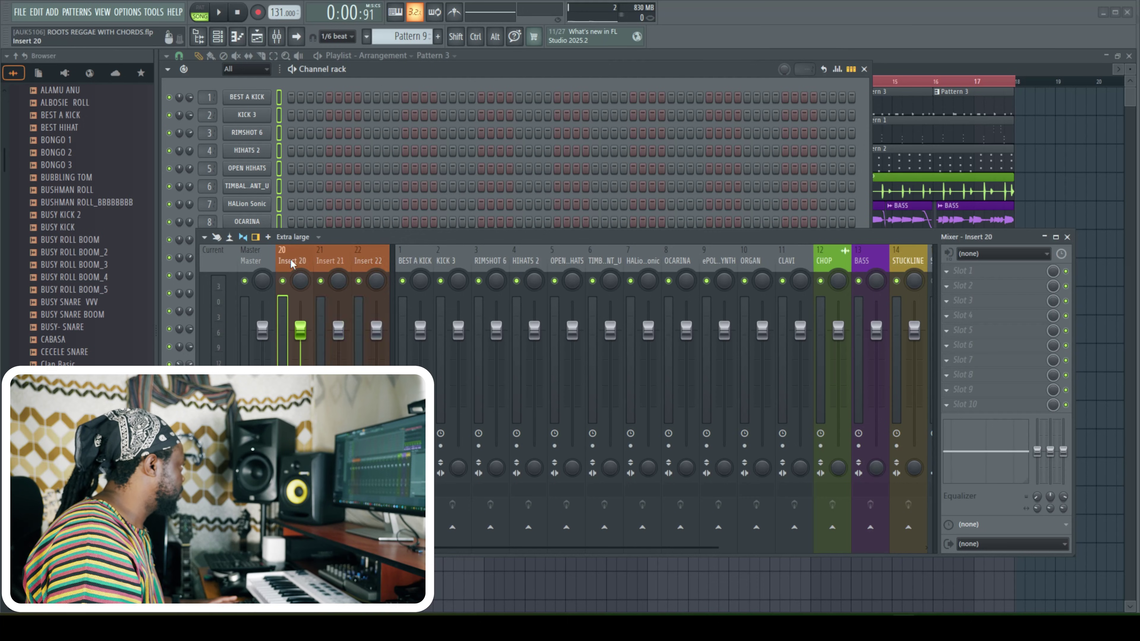
click(352, 195)
text(C)
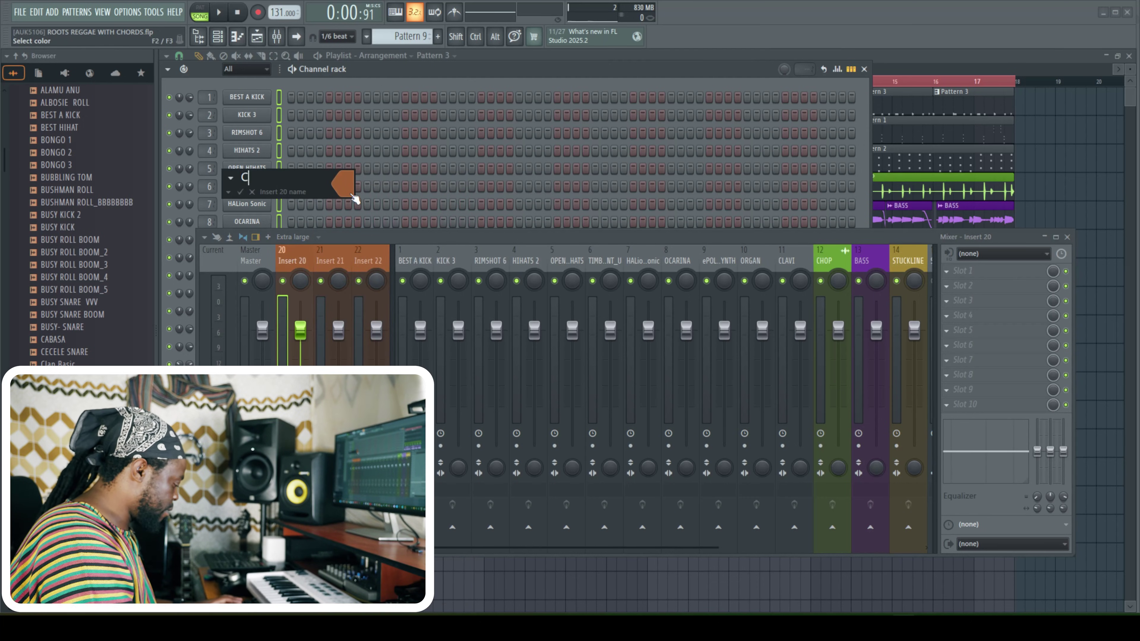
text(OMPRESSOR)
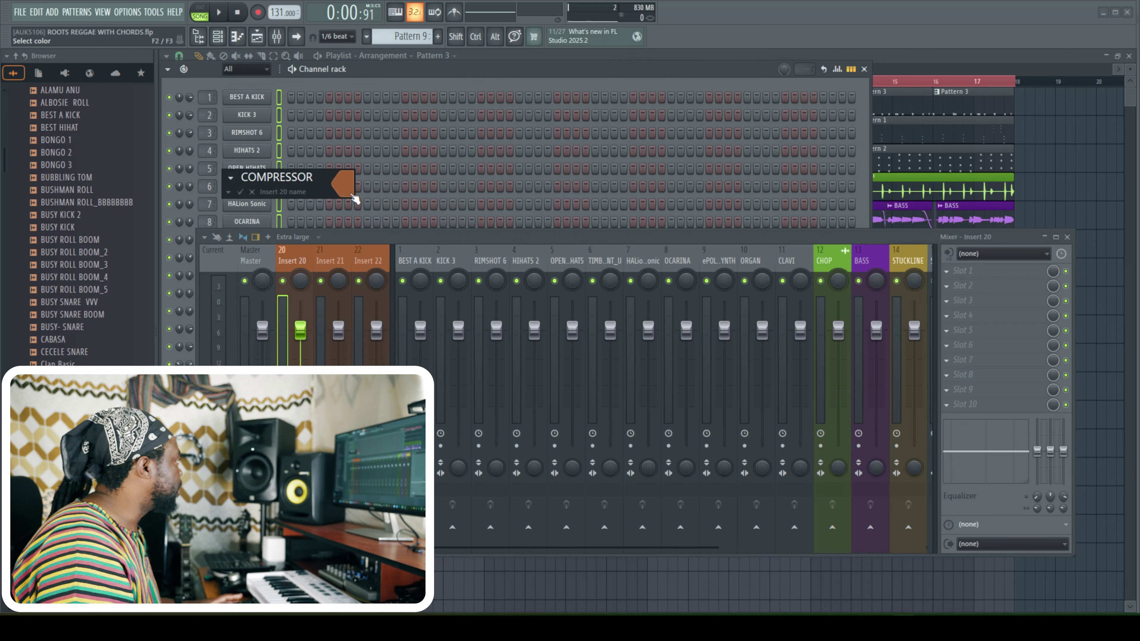
click(351, 196)
click(488, 292)
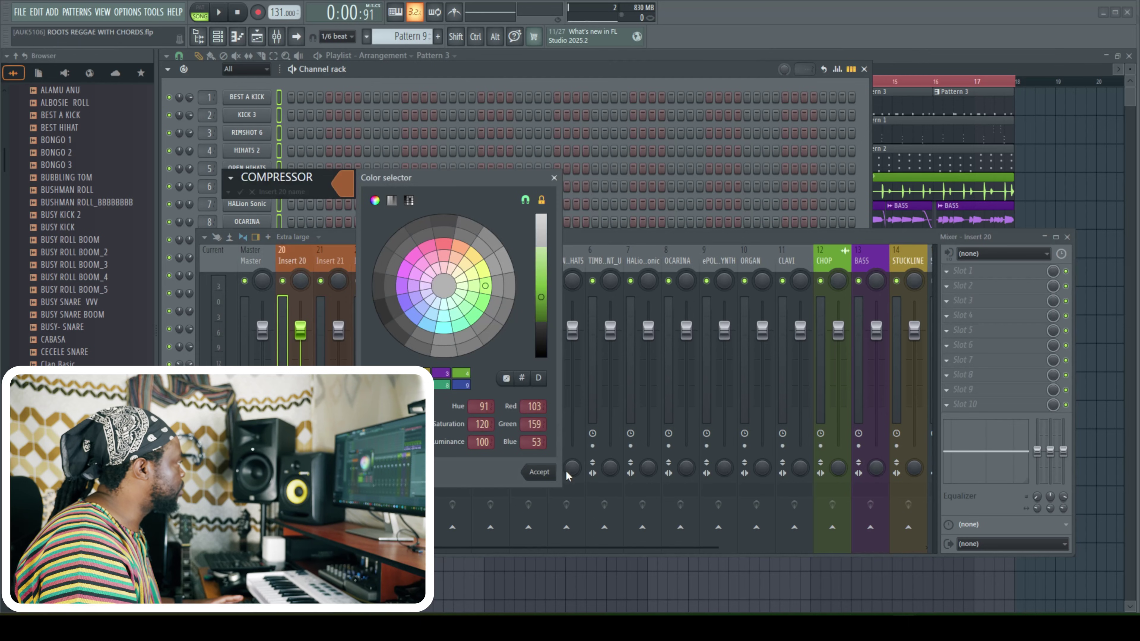
click(548, 476)
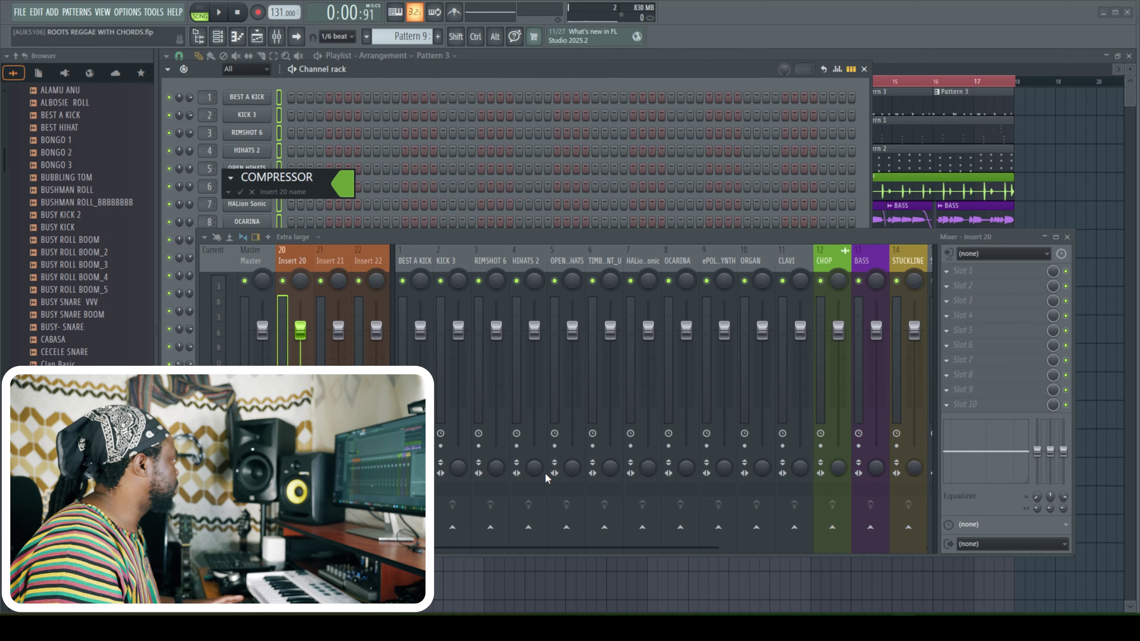
key(Return)
Rename mixer Insert 21 to REVERB and Insert 22 to DELAY, keeping their existing color
right_click(341, 264)
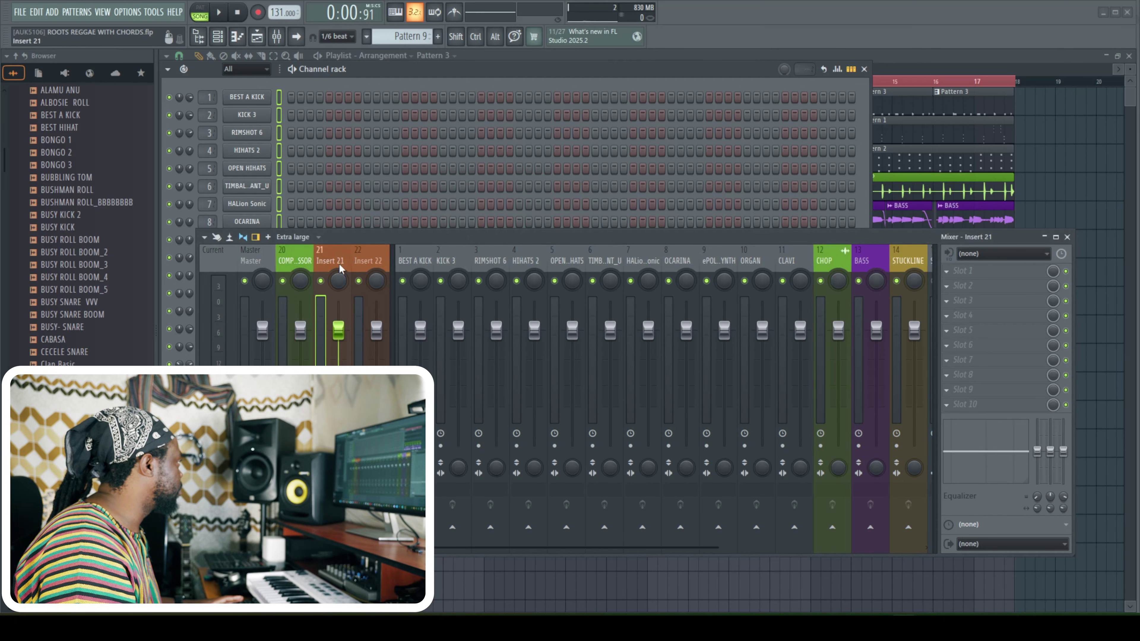
click(414, 189)
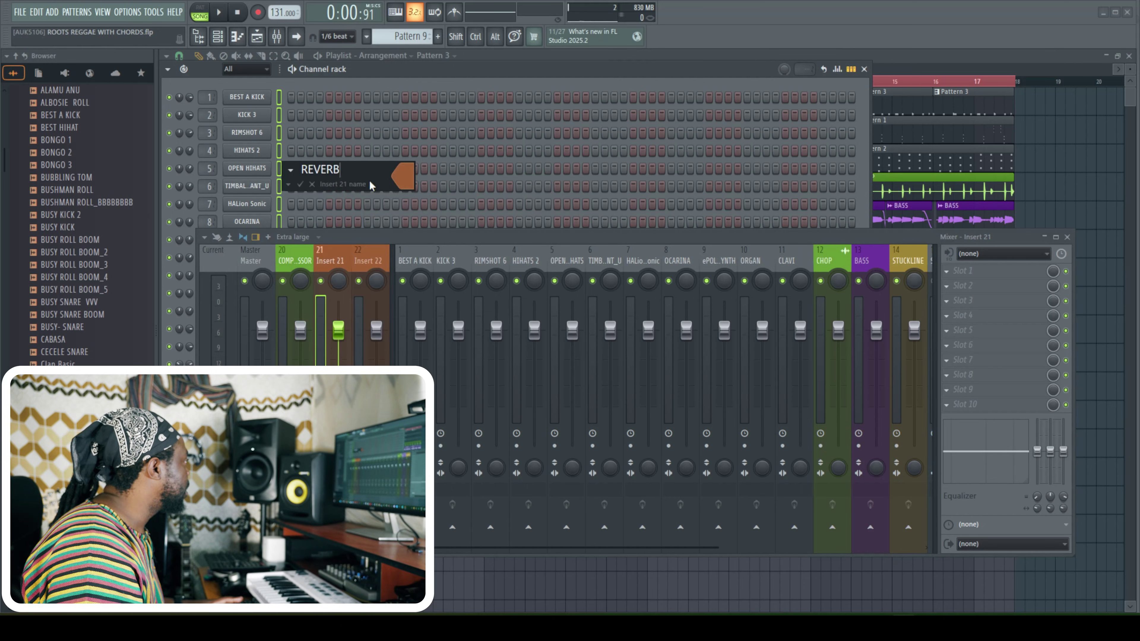
key(Return)
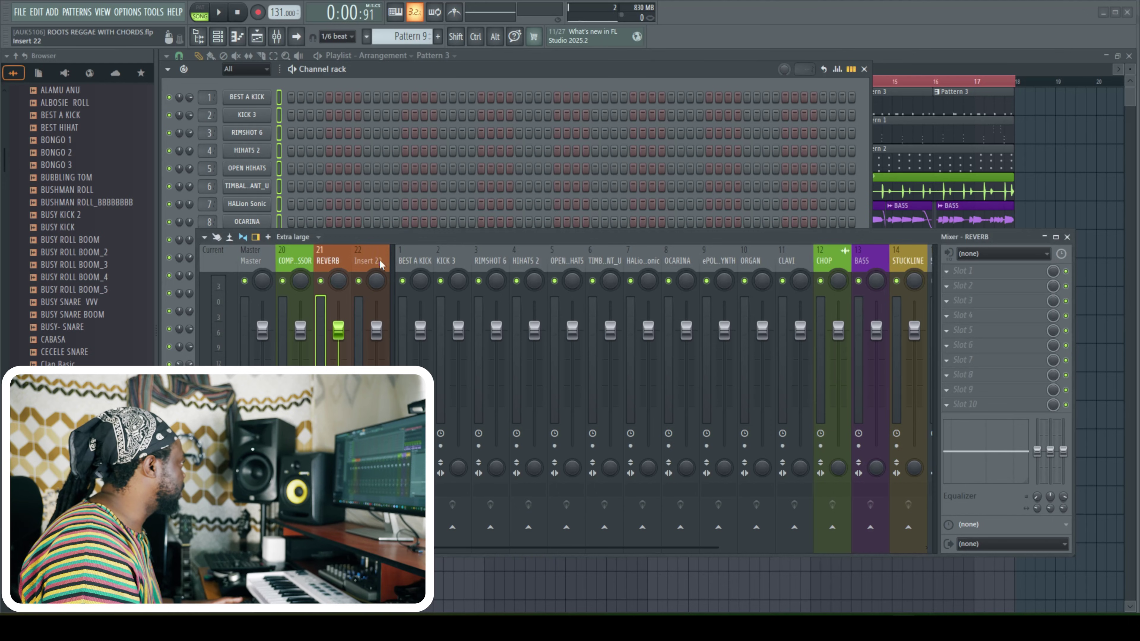
right_click(380, 264)
click(427, 193)
text(DELAY)
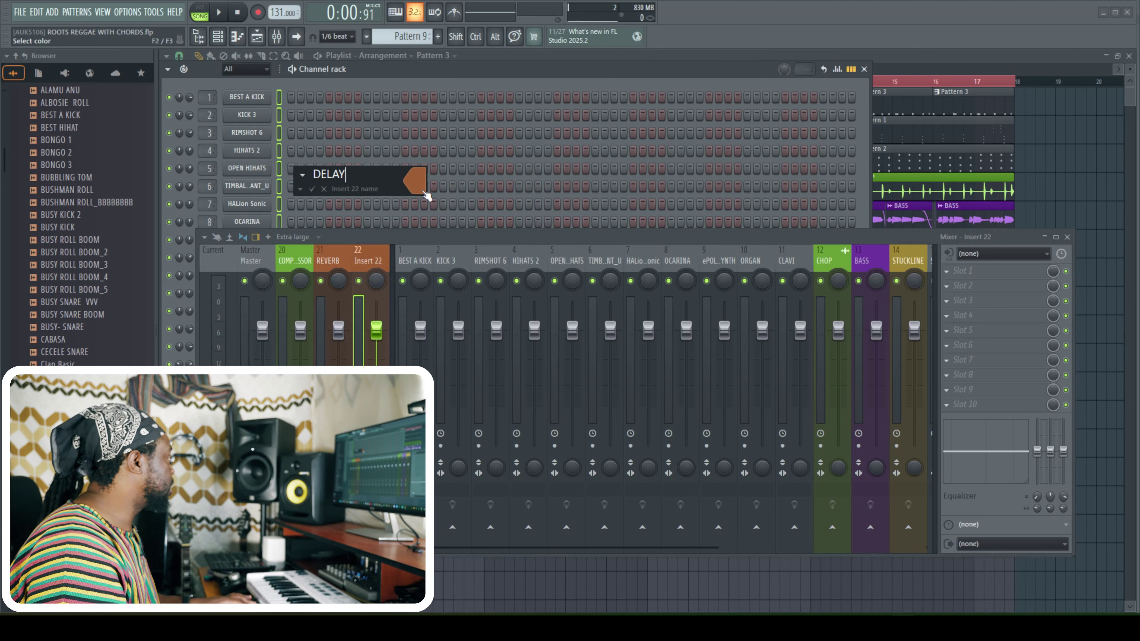
key(Return)
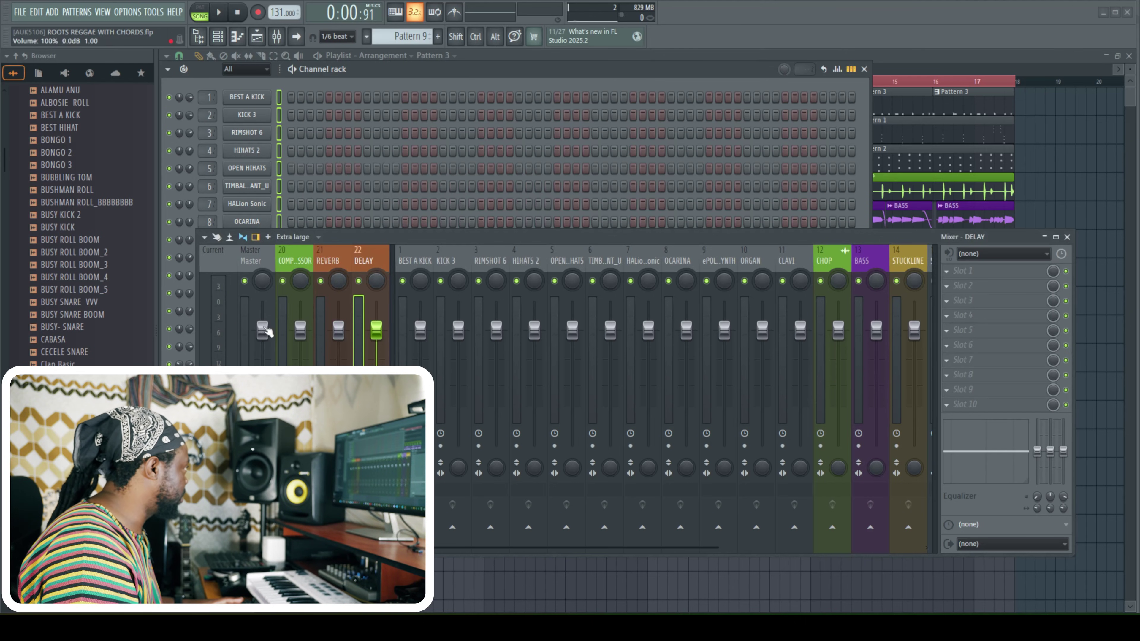
Load Combustor into the first effect slot of the COMPRESSOR track and clear the mixer away from its window
click(287, 263)
click(949, 272)
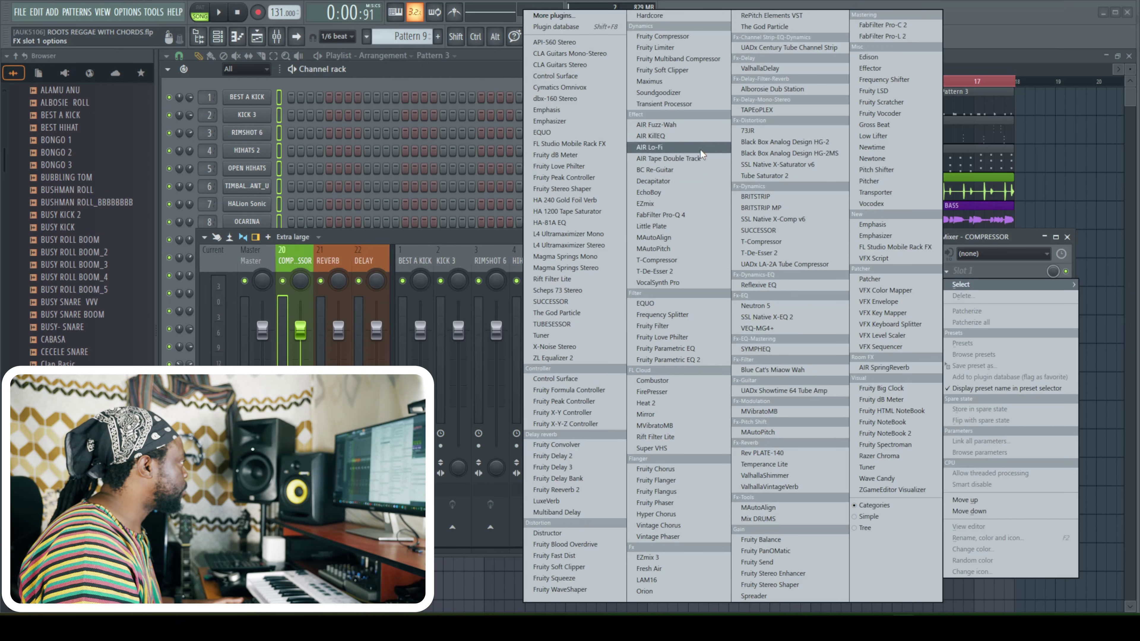
click(657, 381)
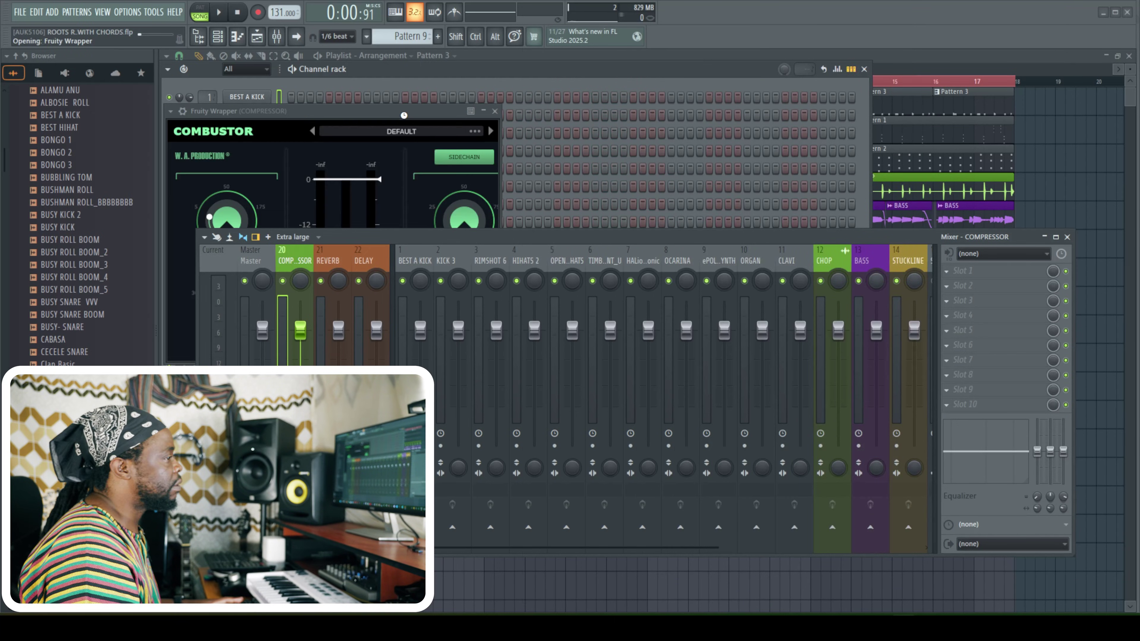
drag(407, 116, 649, 62)
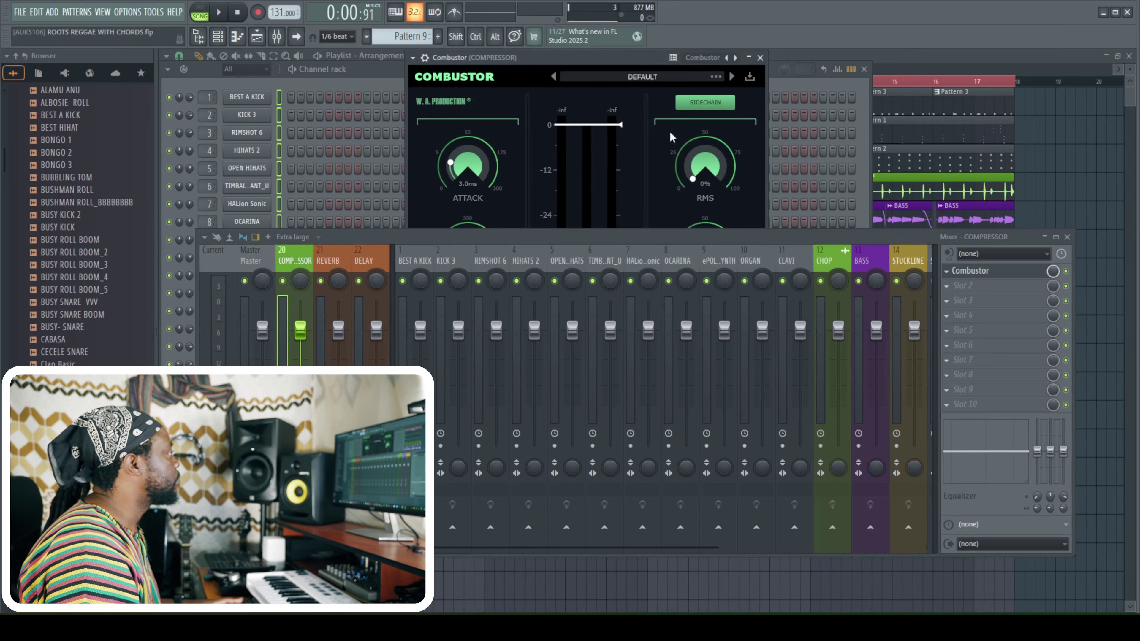
click(1068, 238)
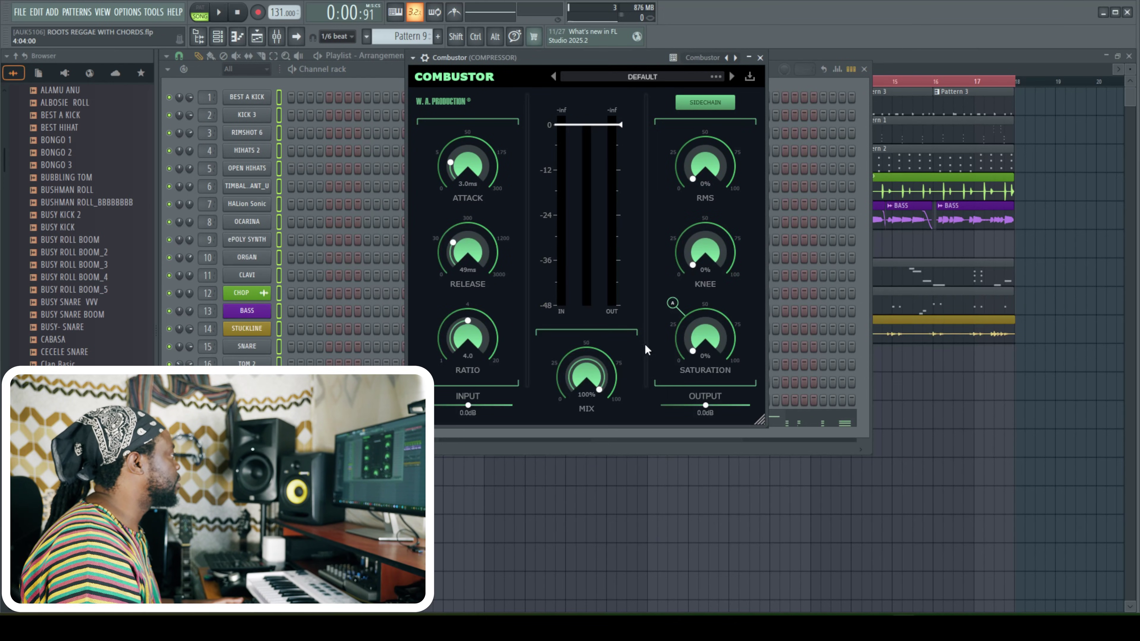
Apply the WARM SMOOTH COMPRESSOR preset in Combustor and close the plugin
click(597, 78)
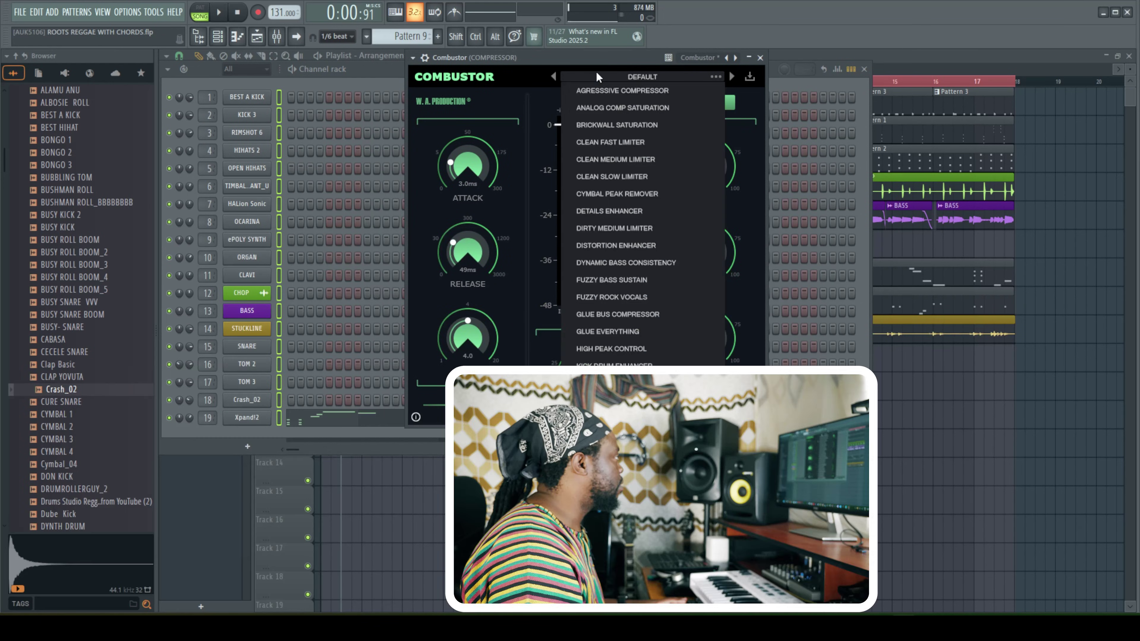
scroll(638, 494, down, 5)
click(634, 584)
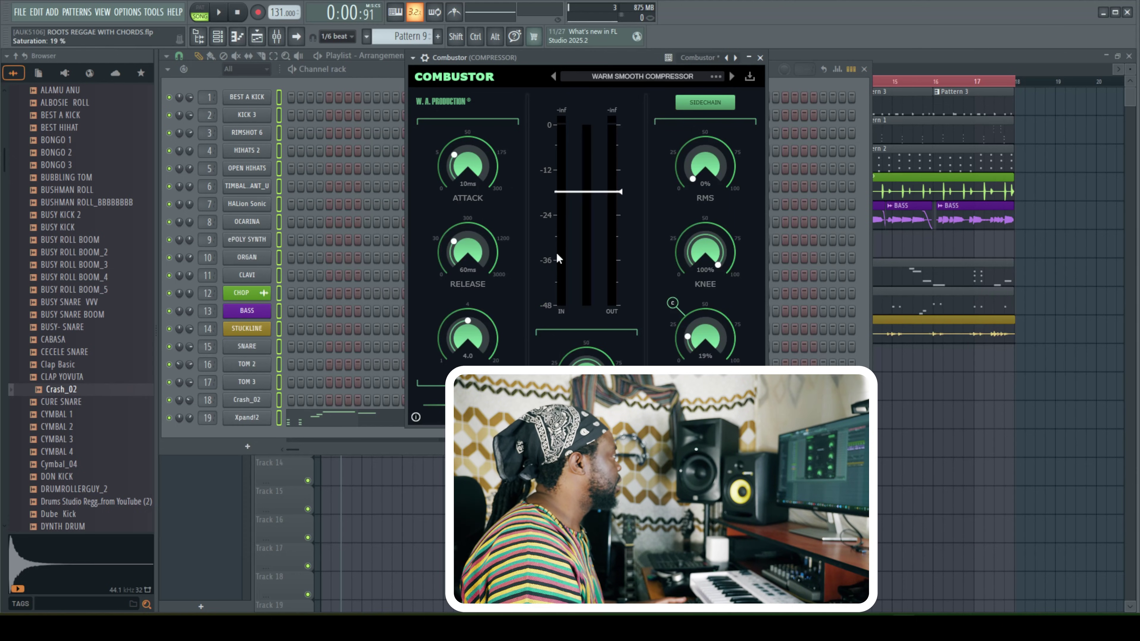
click(761, 58)
Play the song, send KICK 3 and BEST A KICK to the COMPRESSOR track, and lower the KICK 3 fader to -0.4 dB
key(space)
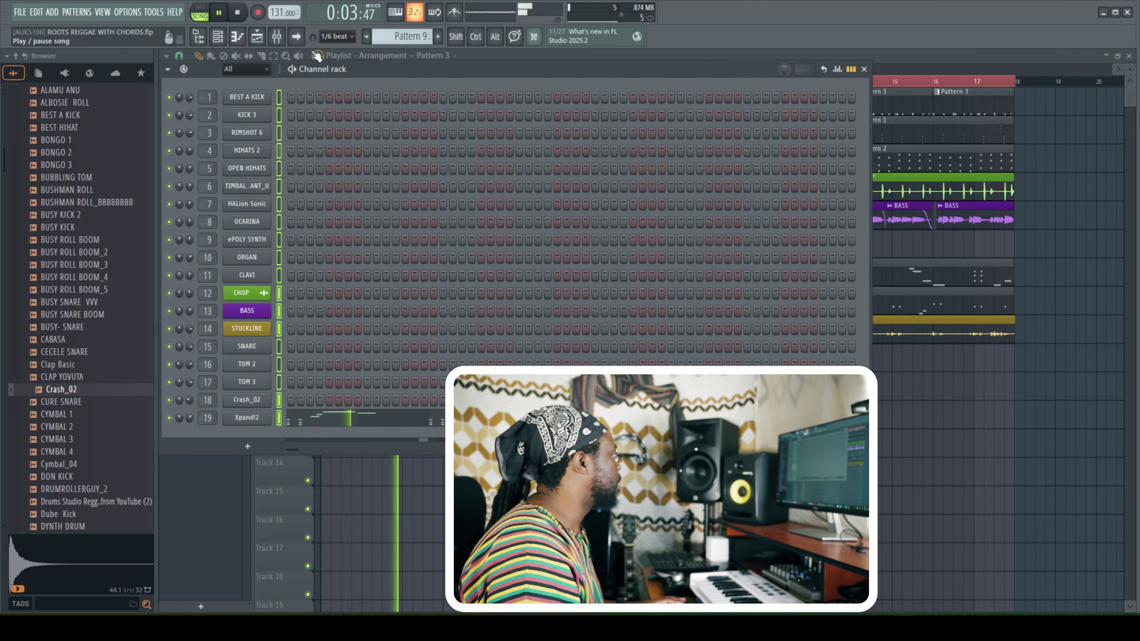
click(276, 36)
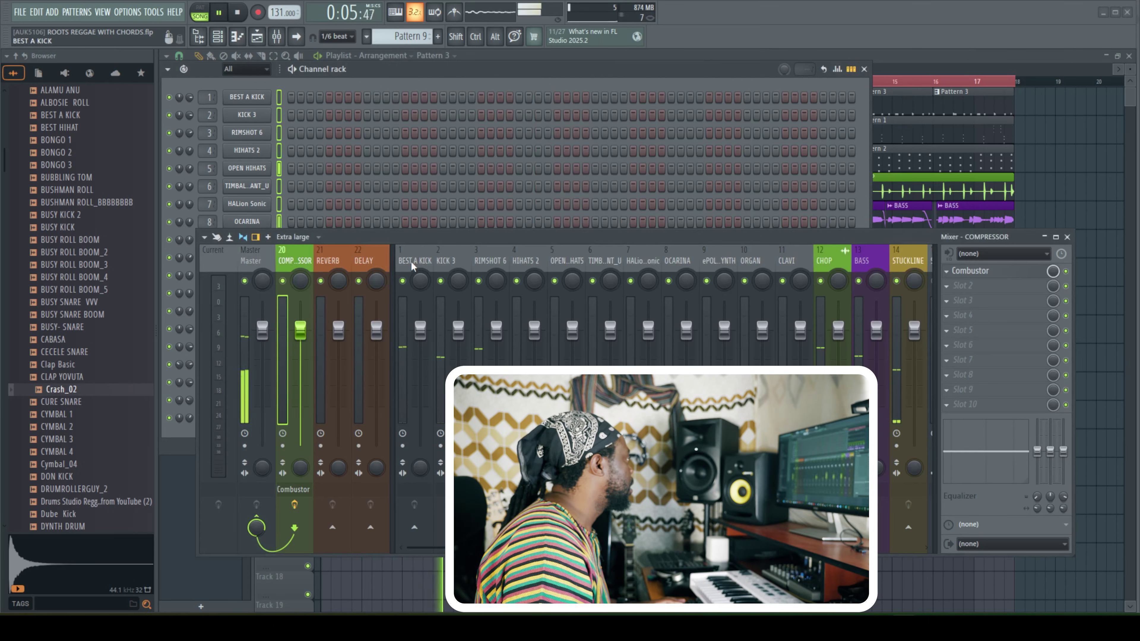
click(446, 260)
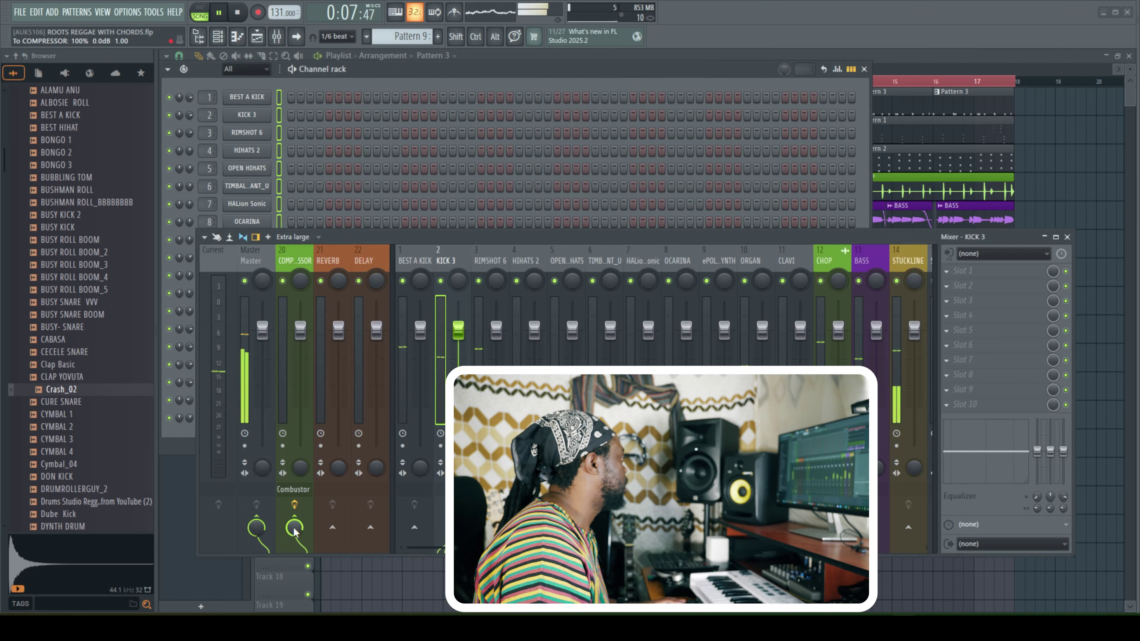
drag(458, 330, 458, 333)
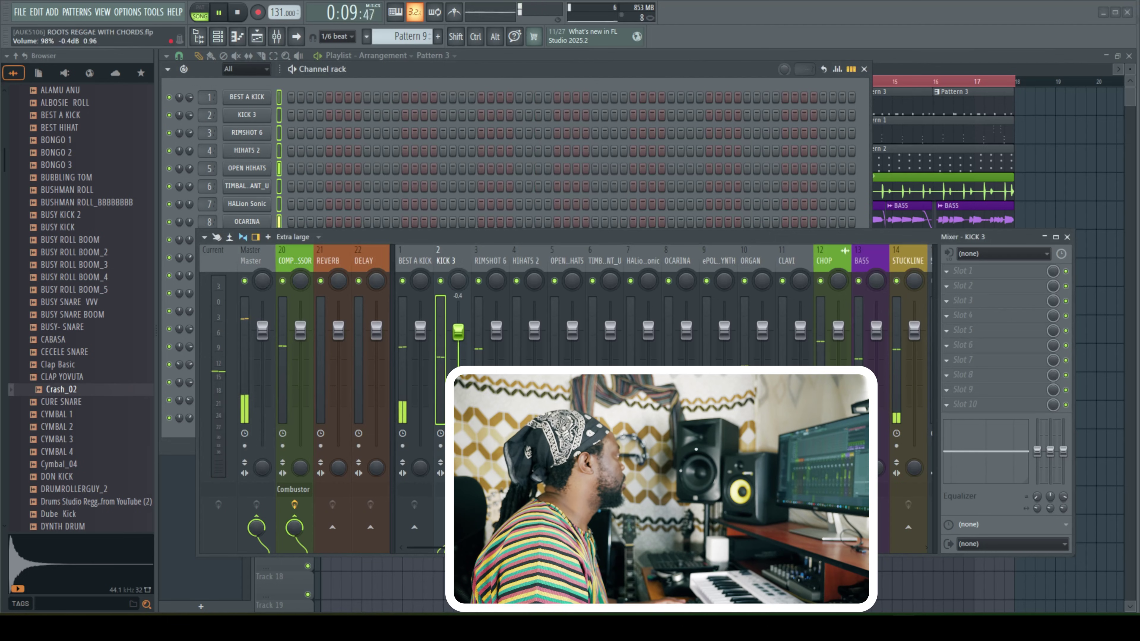
click(414, 261)
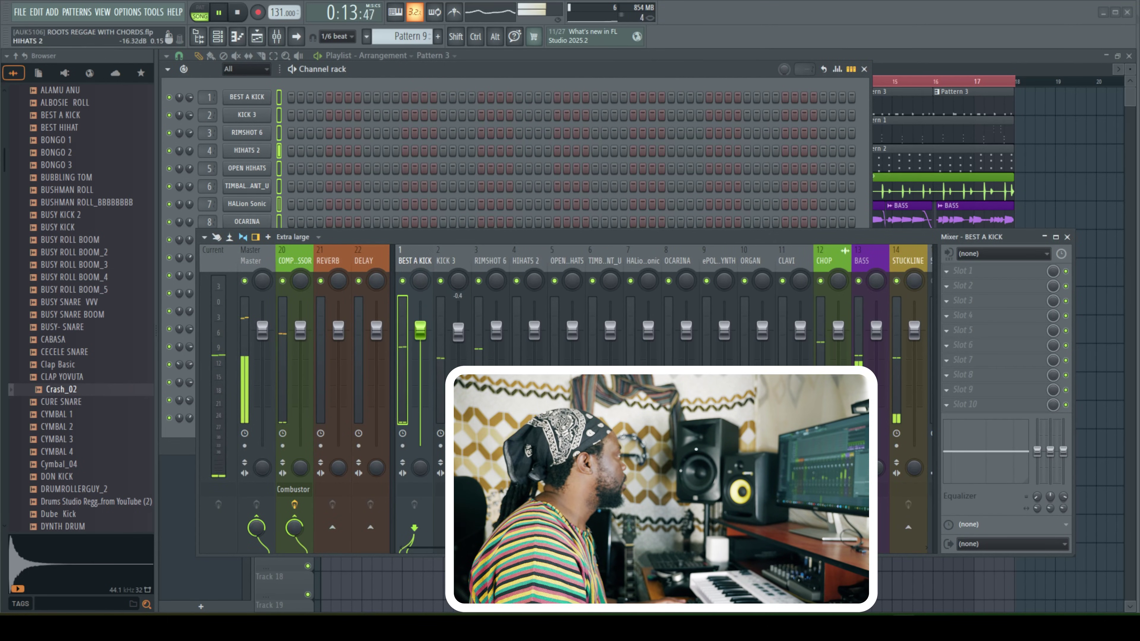
Load Fruity Reeverb 2 into the REVERB track's first slot, raise its wet level, lower its dry level, and stop playback
click(323, 260)
click(963, 270)
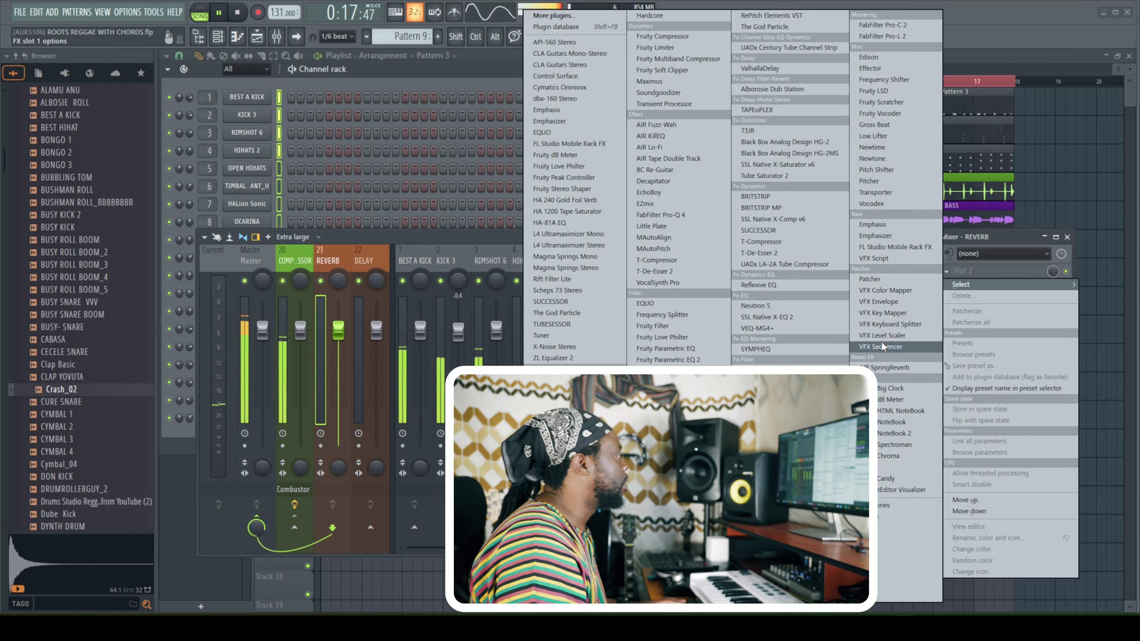
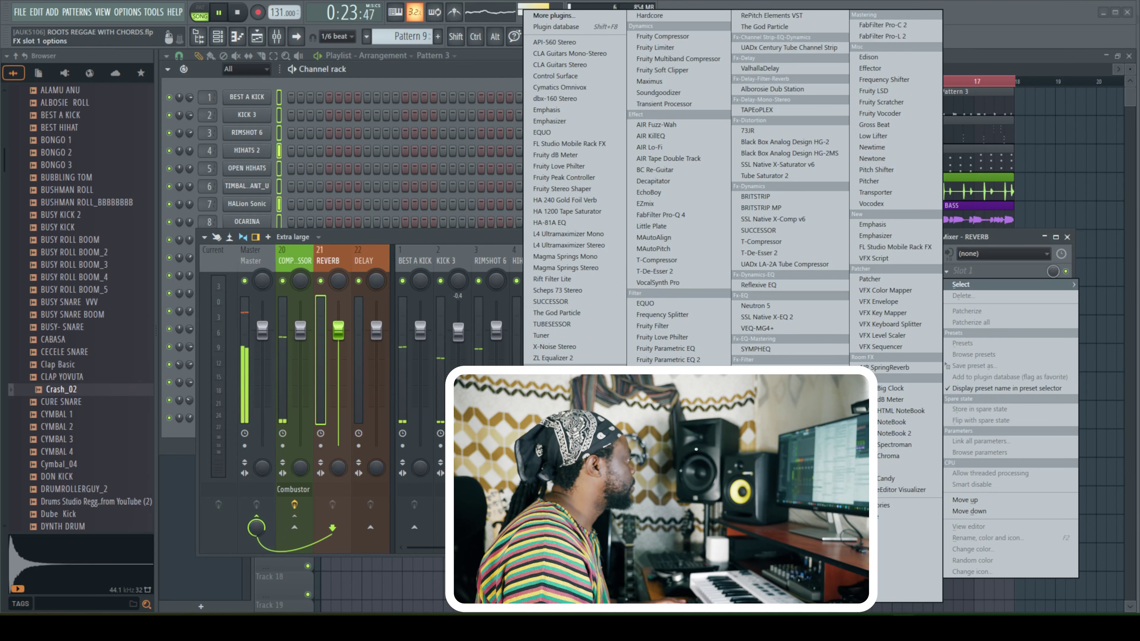
click(557, 514)
drag(423, 203, 459, 117)
drag(597, 167, 565, 170)
key(space)
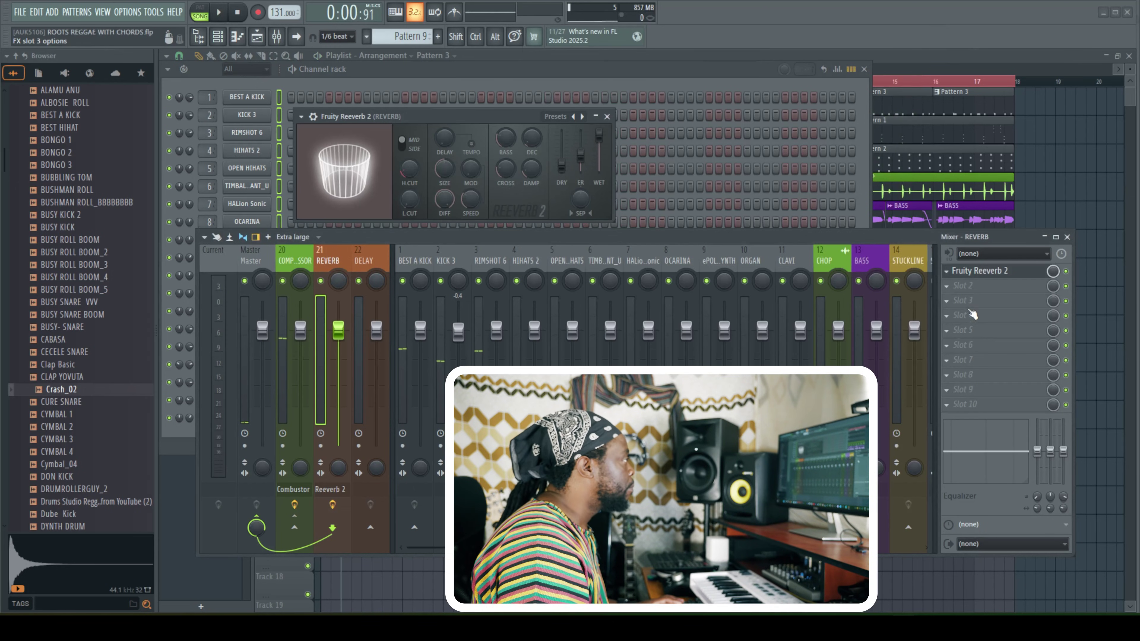
Add Fruity Parametric EQ 2 to the REVERB track's second slot and move the mixer clear of the EQ window
click(947, 287)
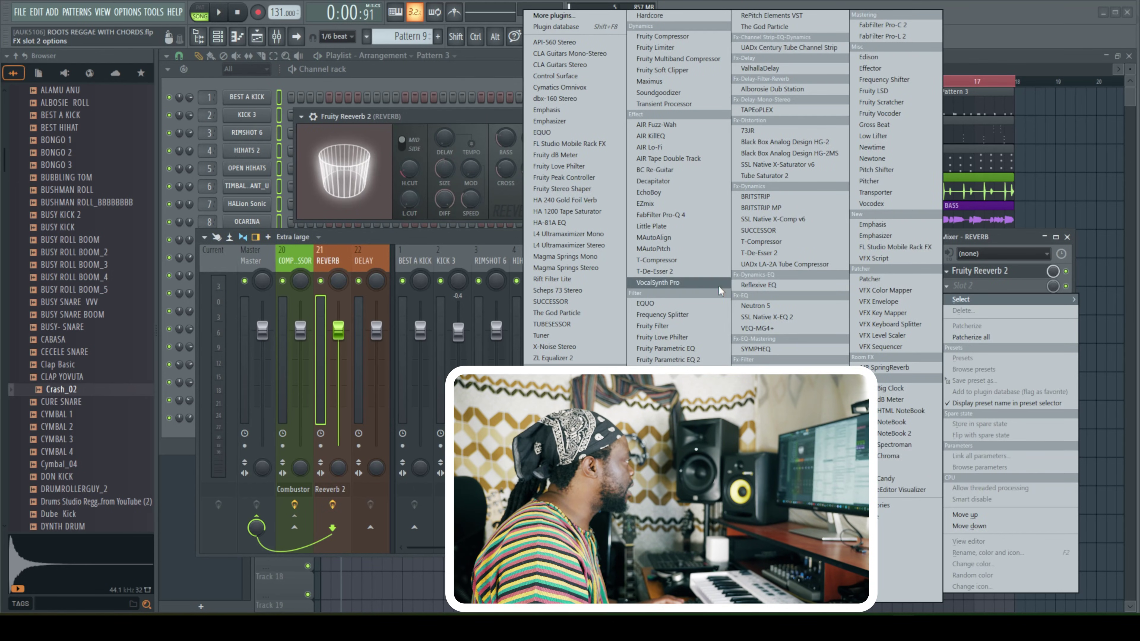
click(668, 360)
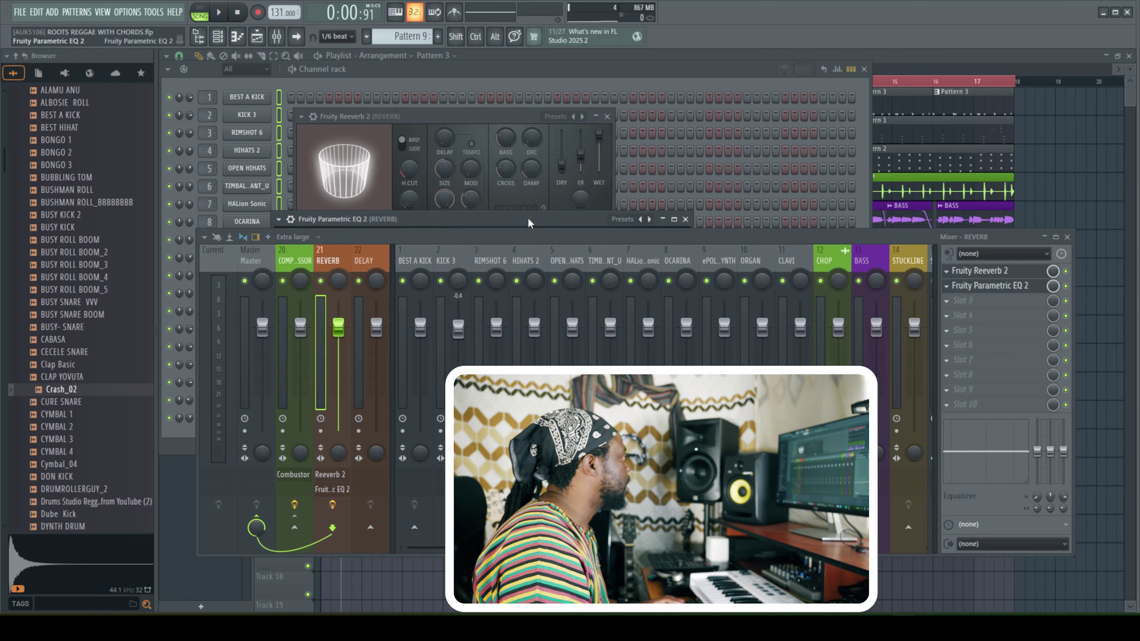
drag(579, 237, 594, 324)
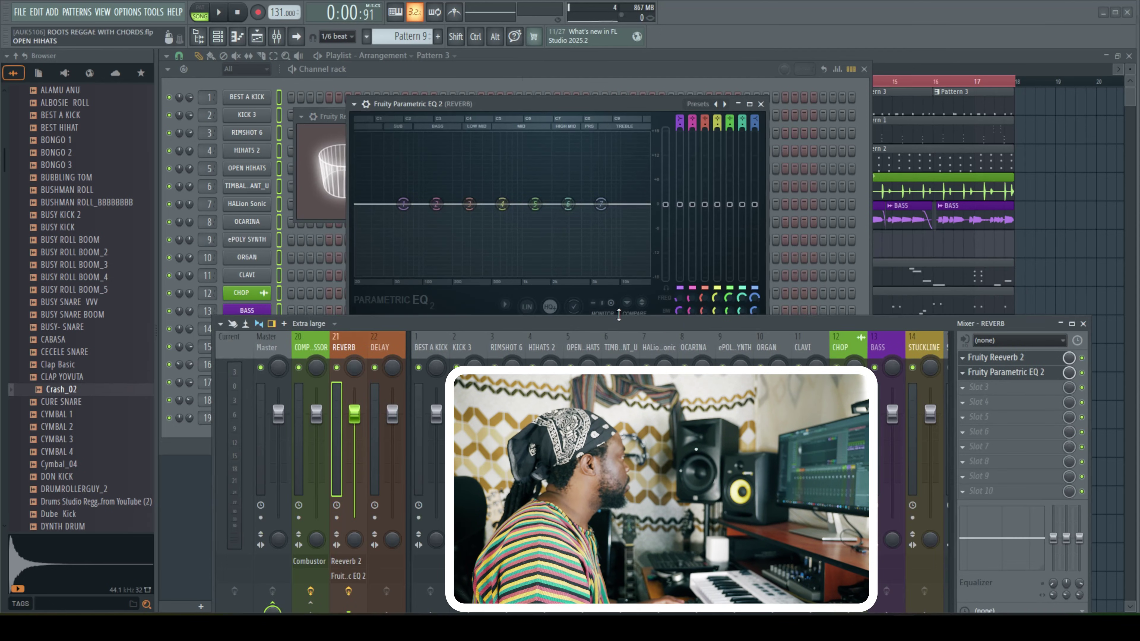
drag(663, 327, 663, 345)
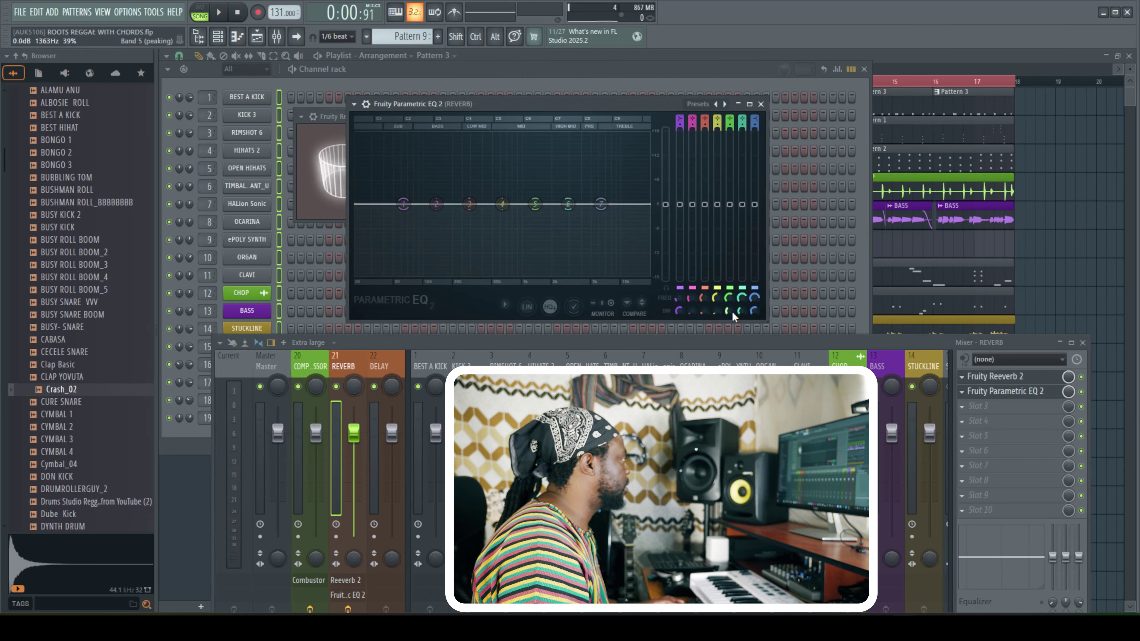
Set band 2 of the reverb's EQ to High pass, smooth its peak, raise its cutoff into the low mids, and shift band 6 higher
right_click(436, 204)
mouse_move(454, 235)
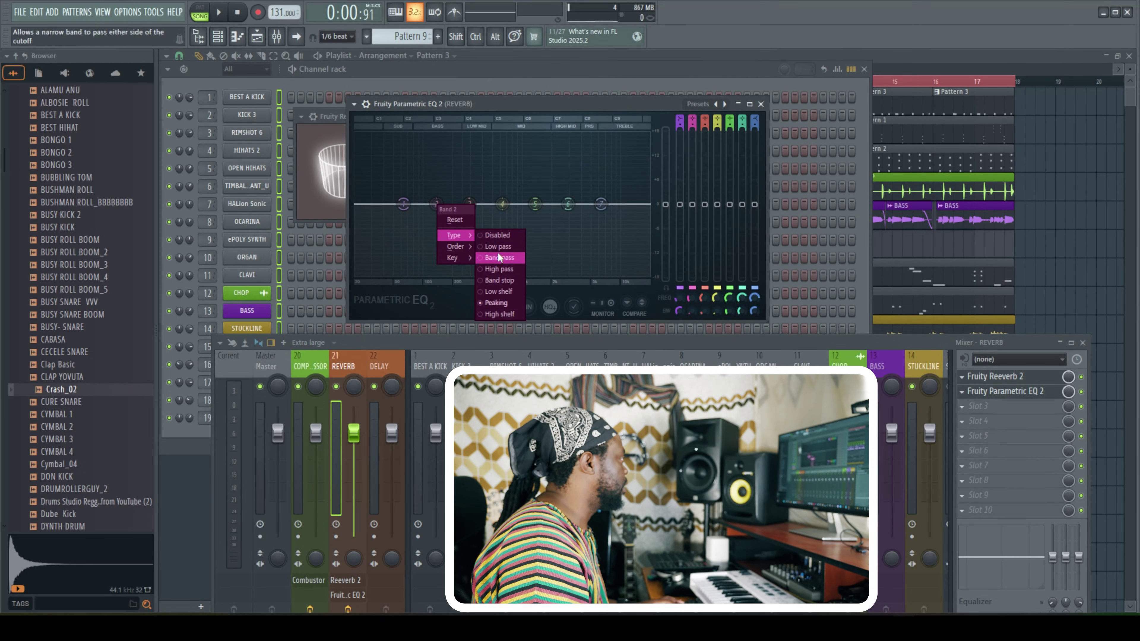
click(504, 260)
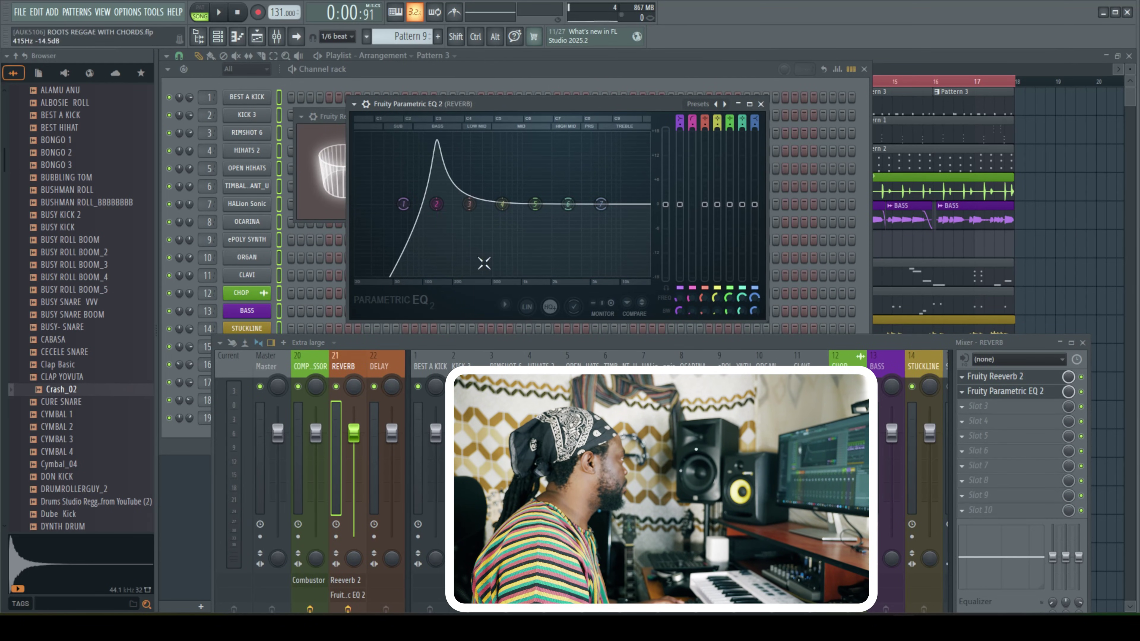
drag(693, 311, 693, 269)
drag(438, 208, 462, 205)
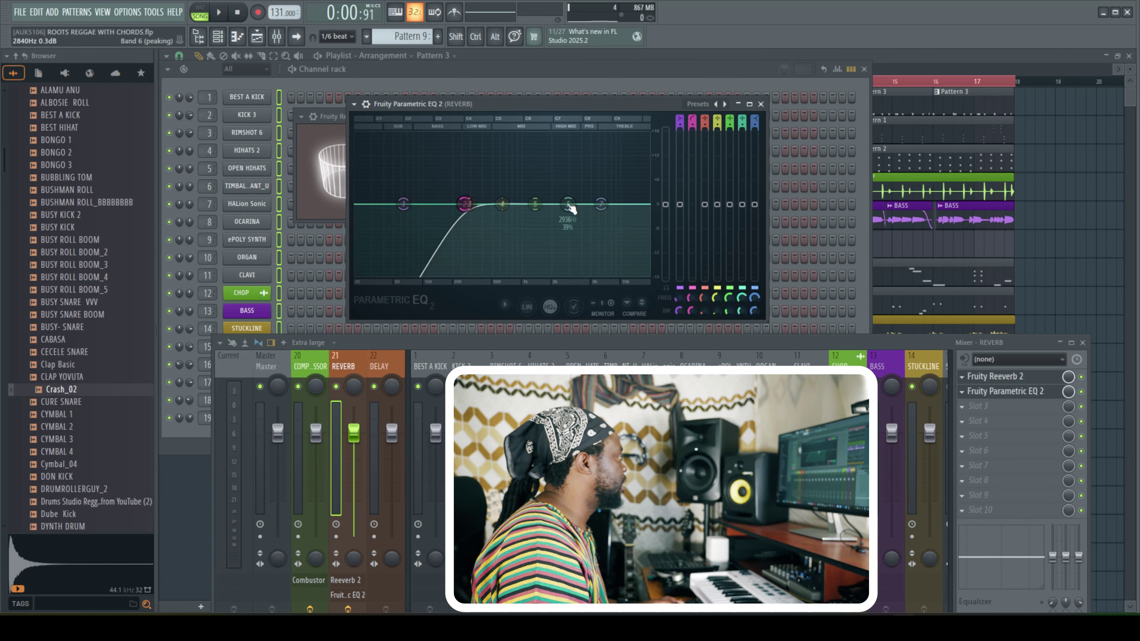
drag(568, 203, 617, 196)
During playback, send RIMSHOT 6 to REVERB and to COMPRESSOR at 75%, and boost its mids by about 6 dB around 1.6 kHz
key(space)
drag(893, 344, 900, 182)
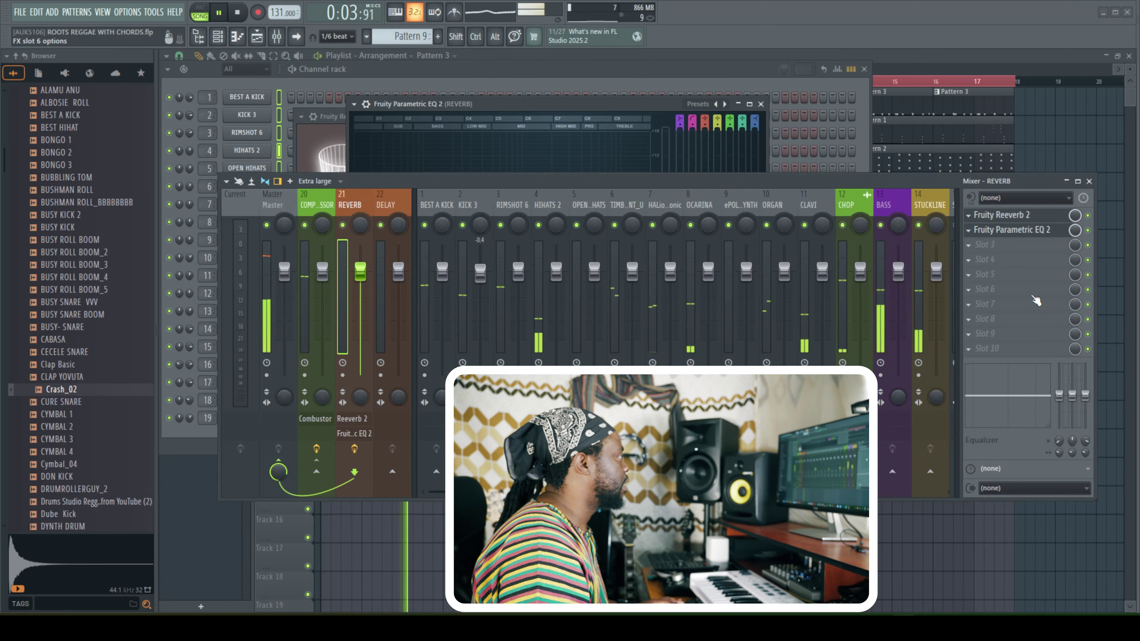
click(513, 203)
click(355, 472)
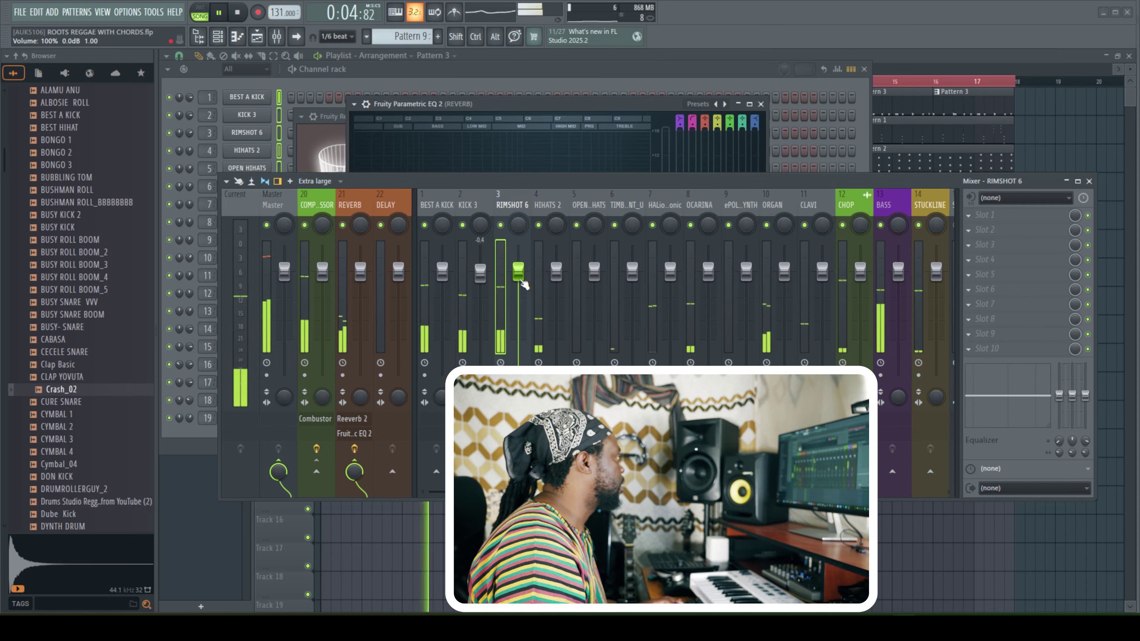
key(space)
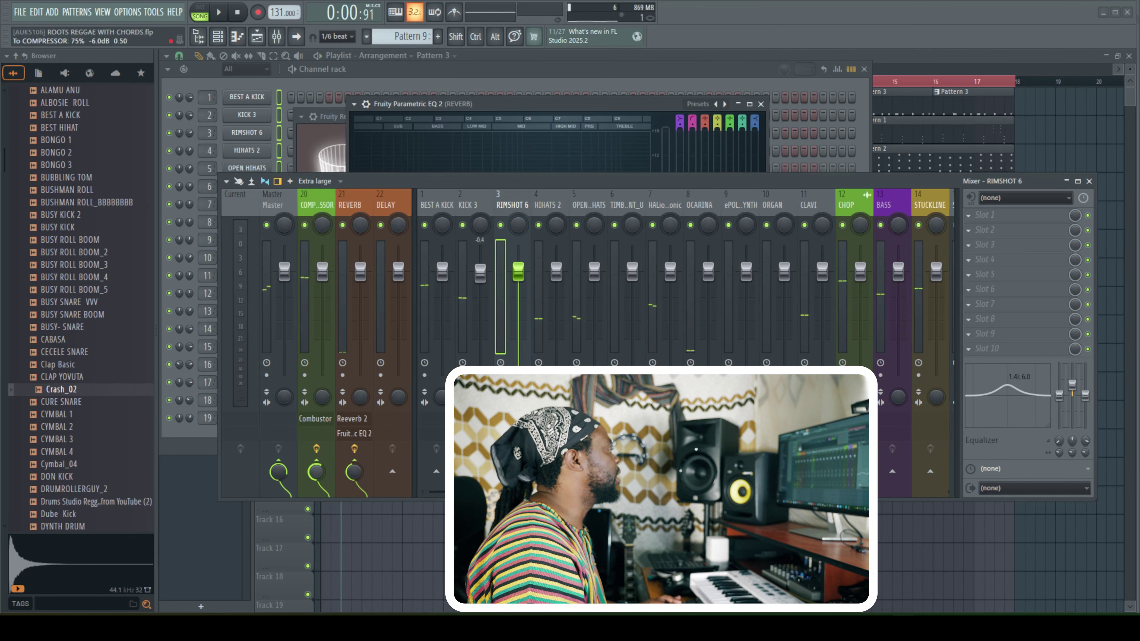
key(space)
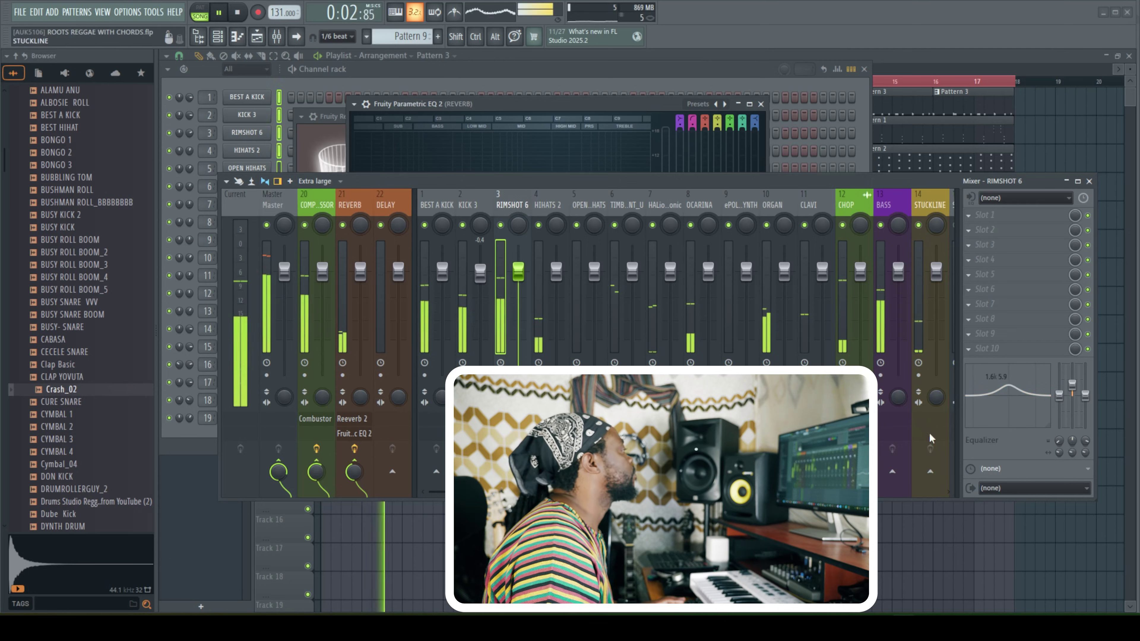
Lower RIMSHOT 6 to -1.2 dB, and send HIHATS 2 and OPEN HIHATS to COMPRESSOR, with HIHATS 2 at -0.5 dB and slightly left
drag(519, 271, 518, 278)
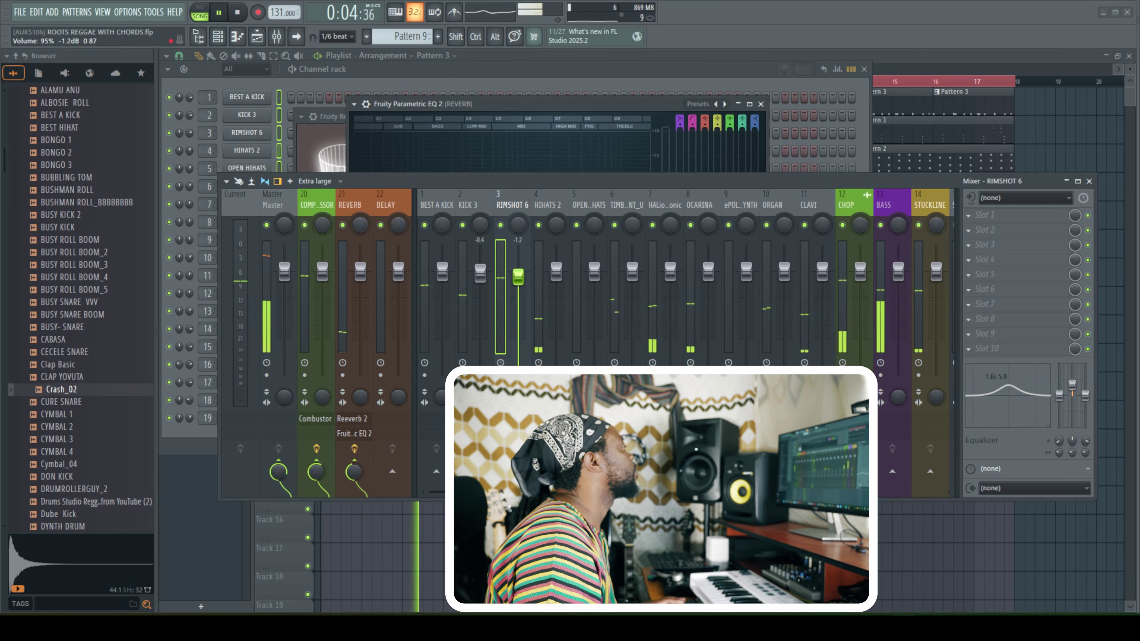
click(534, 322)
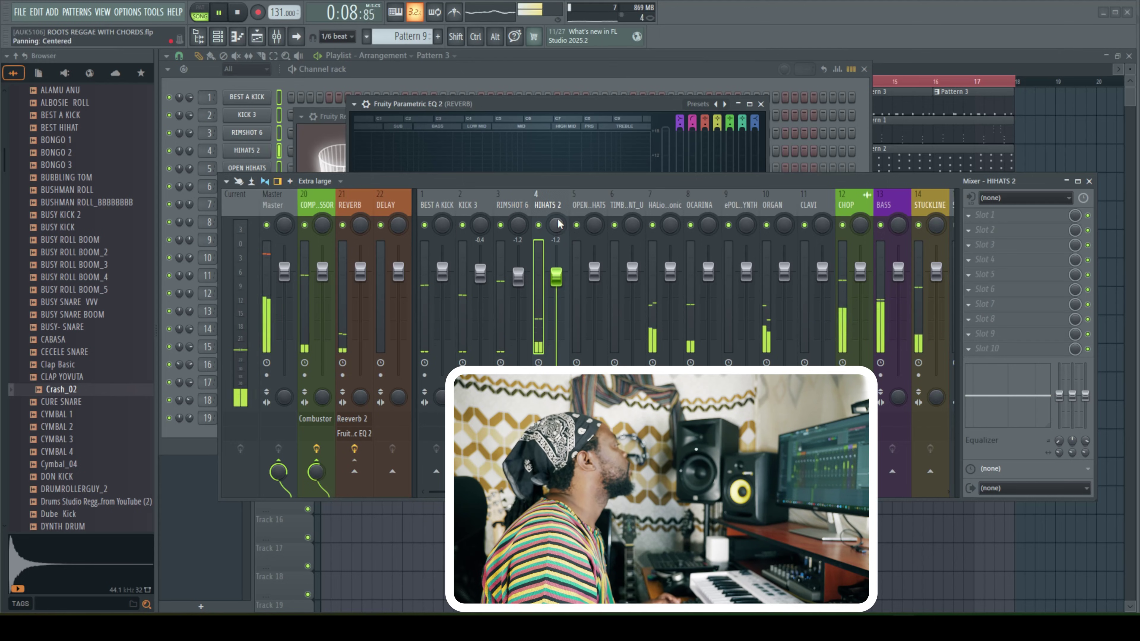
key(space)
click(589, 205)
key(space)
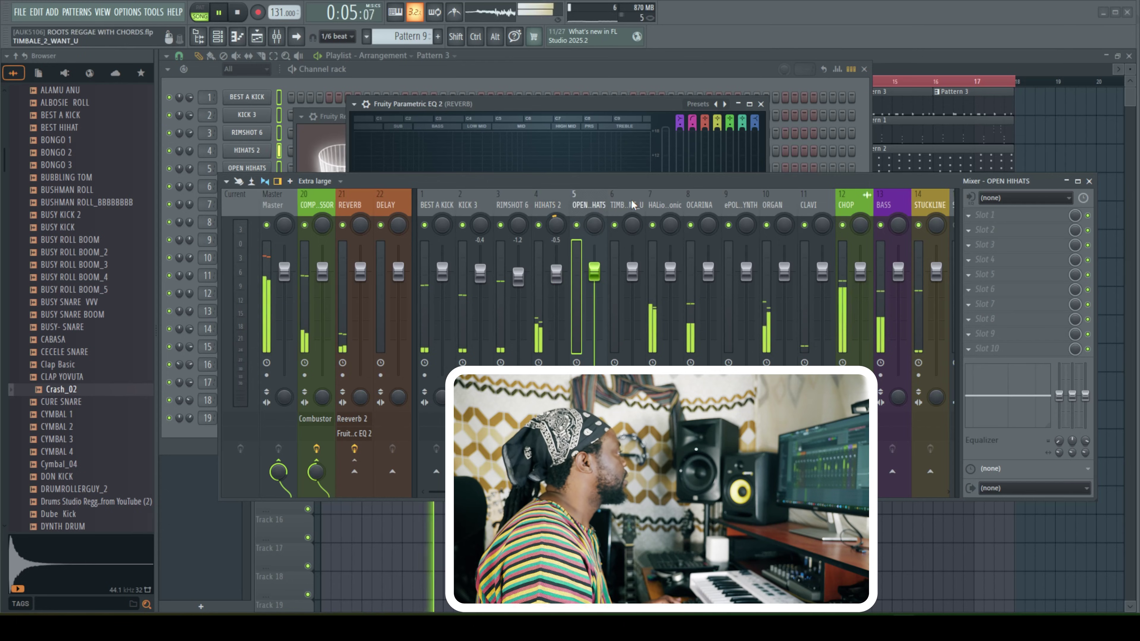
Send TIMBALE_2_WANT_U to COMPRESSOR and to REVERB at 53%, and lower its volume to about -0.8 dB
click(626, 205)
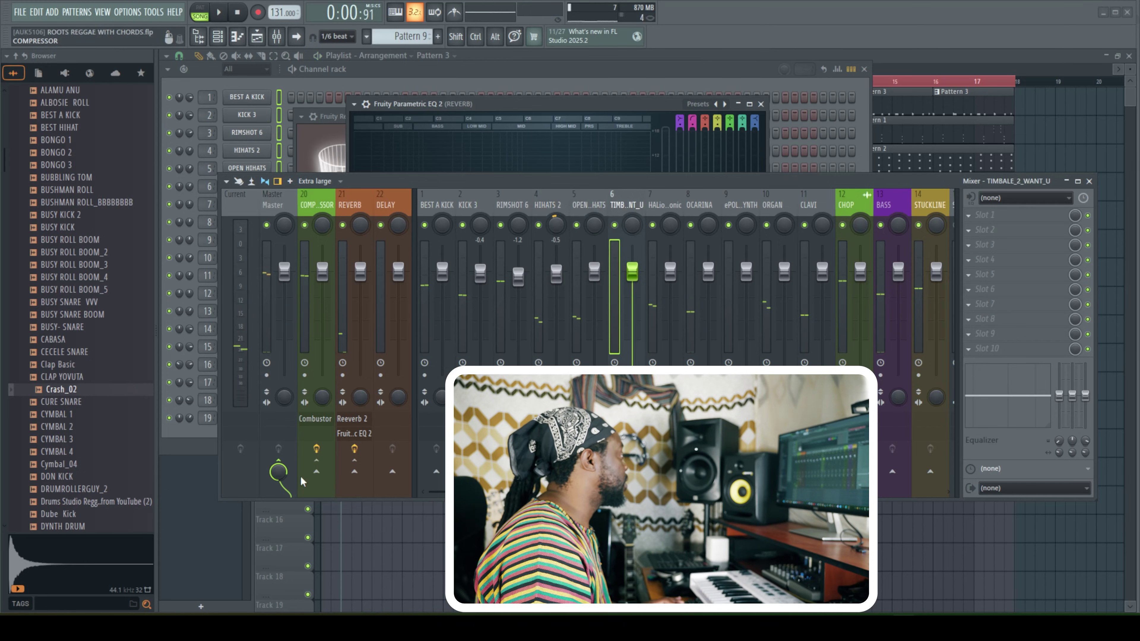
key(space)
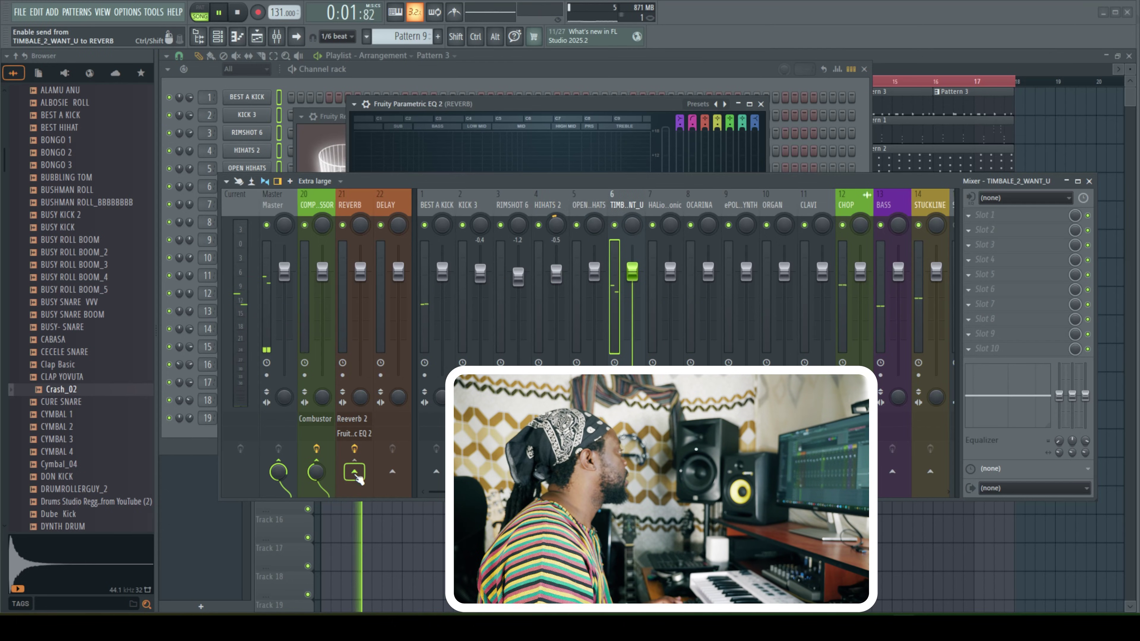
click(355, 471)
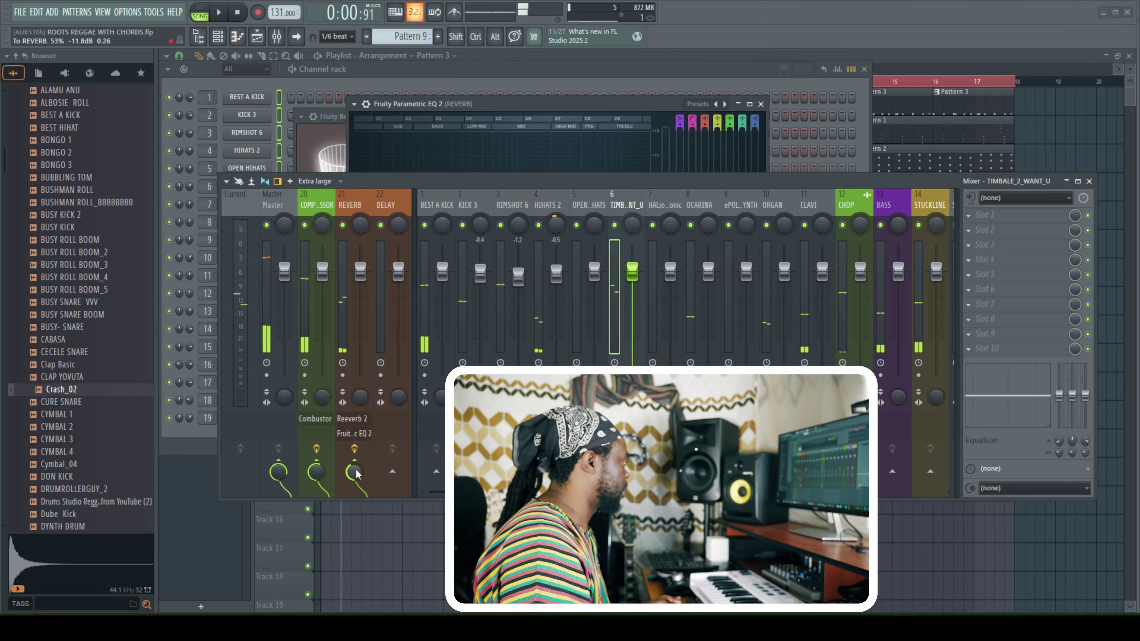
drag(635, 275, 635, 279)
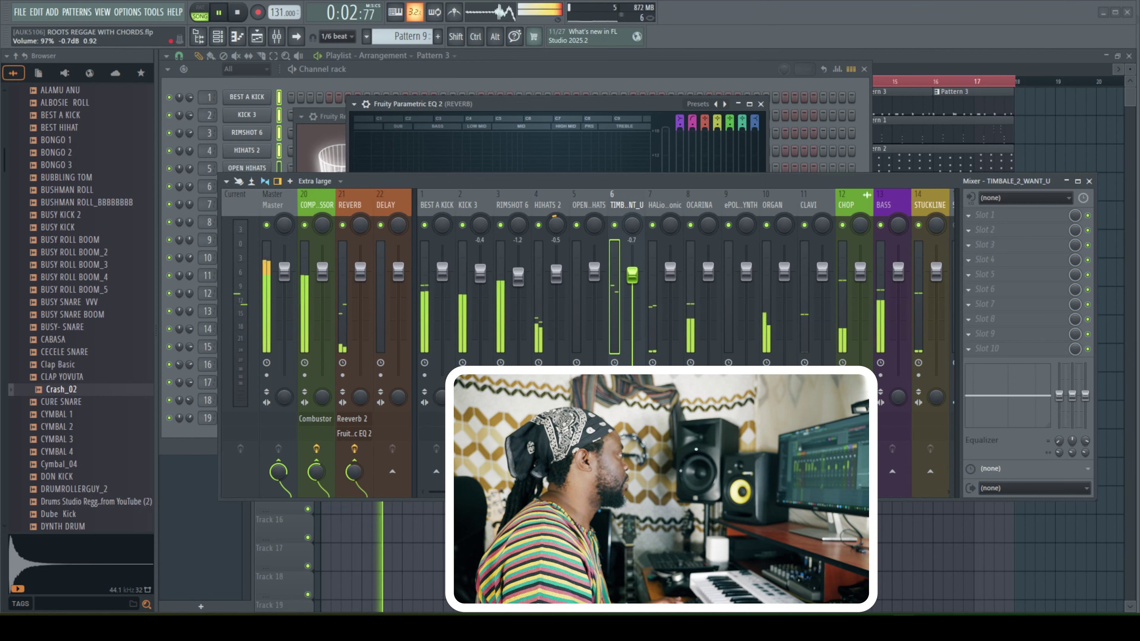
Send HALion Sonic to COMPRESSOR, lower it to -1.3 dB, and boost its mids by about 3.2 dB around 2.8 kHz
click(674, 207)
key(space)
key(space)
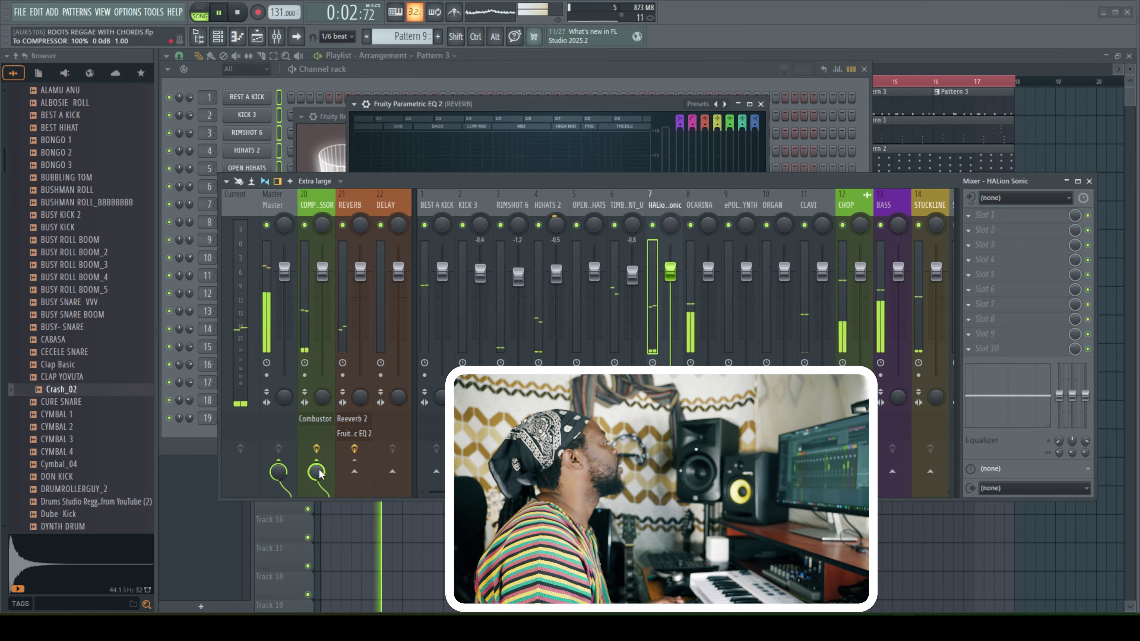
drag(670, 270, 670, 278)
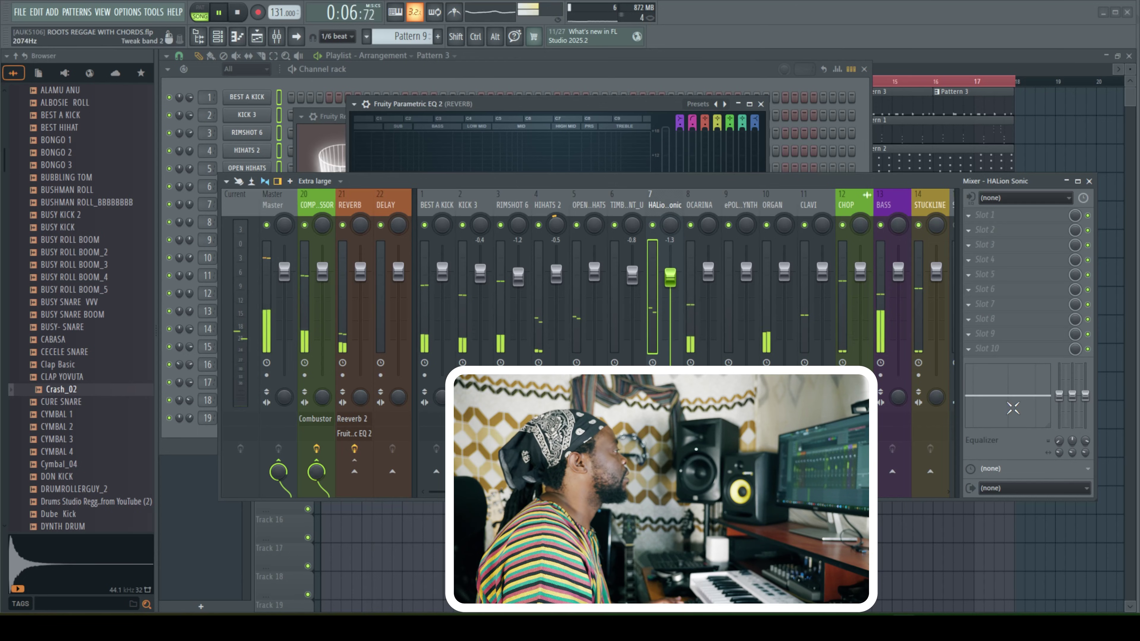
drag(1016, 415, 1017, 390)
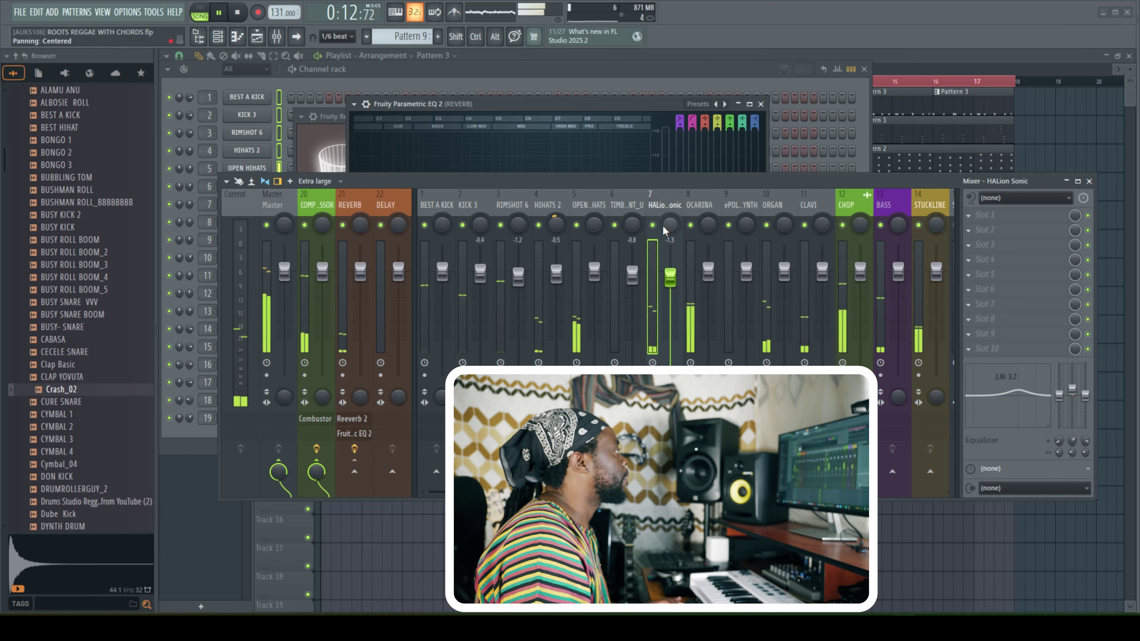
Load Fruity Parametric EQ in HALion Sonic's first slot, raise bands 3, 5 and 7, and set the track to -3.3 dB, panned 25% left
key(space)
click(983, 215)
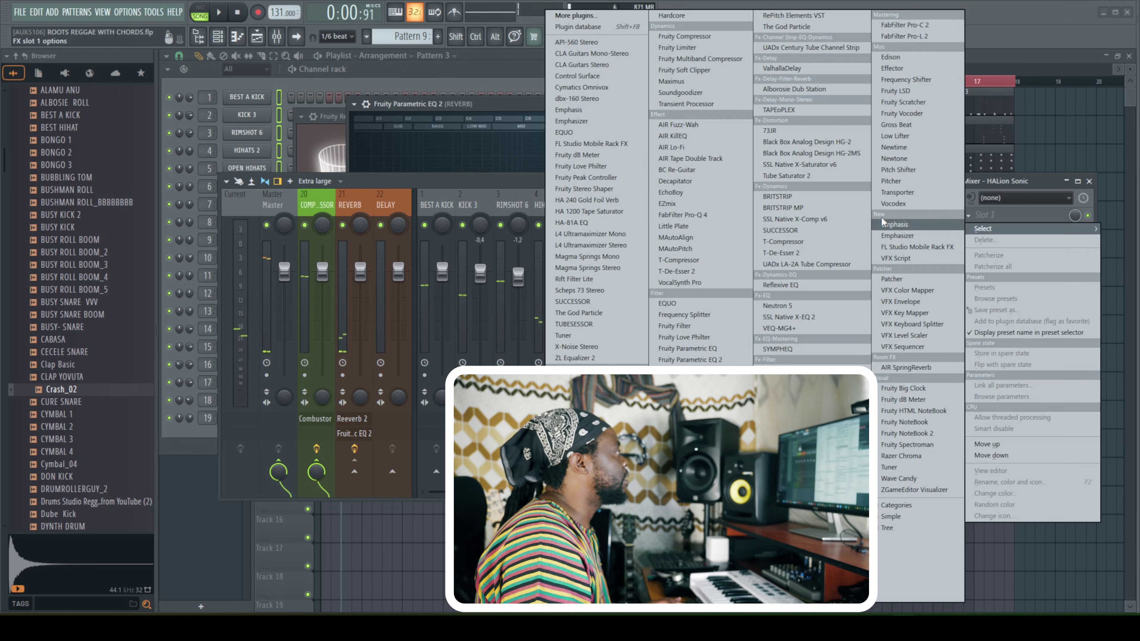
click(718, 359)
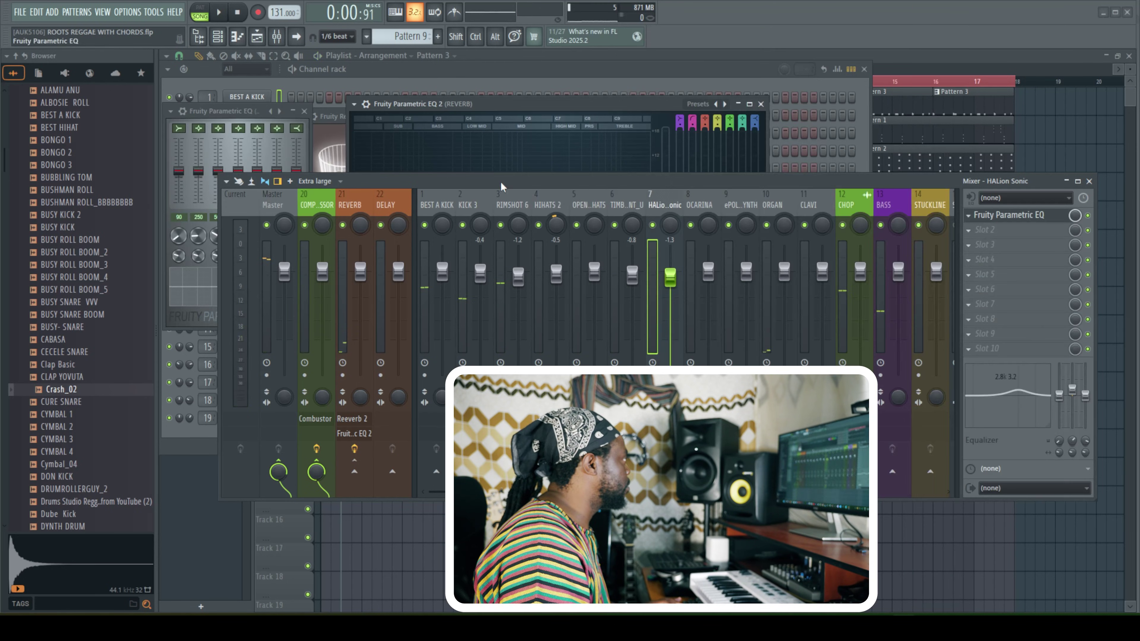
drag(225, 108, 509, 81)
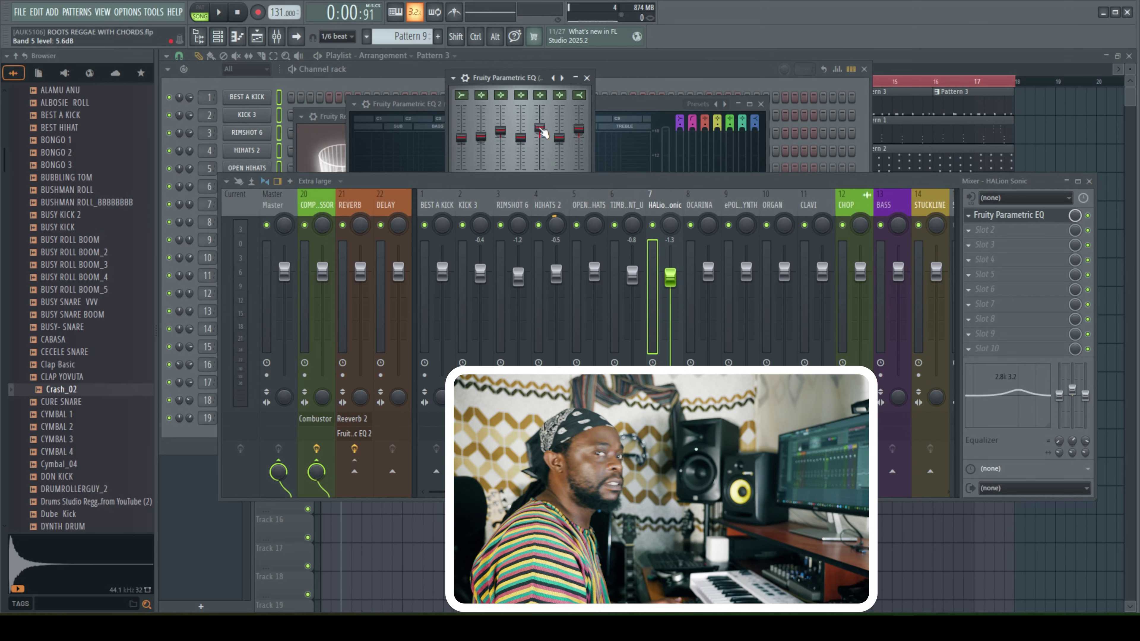
key(space)
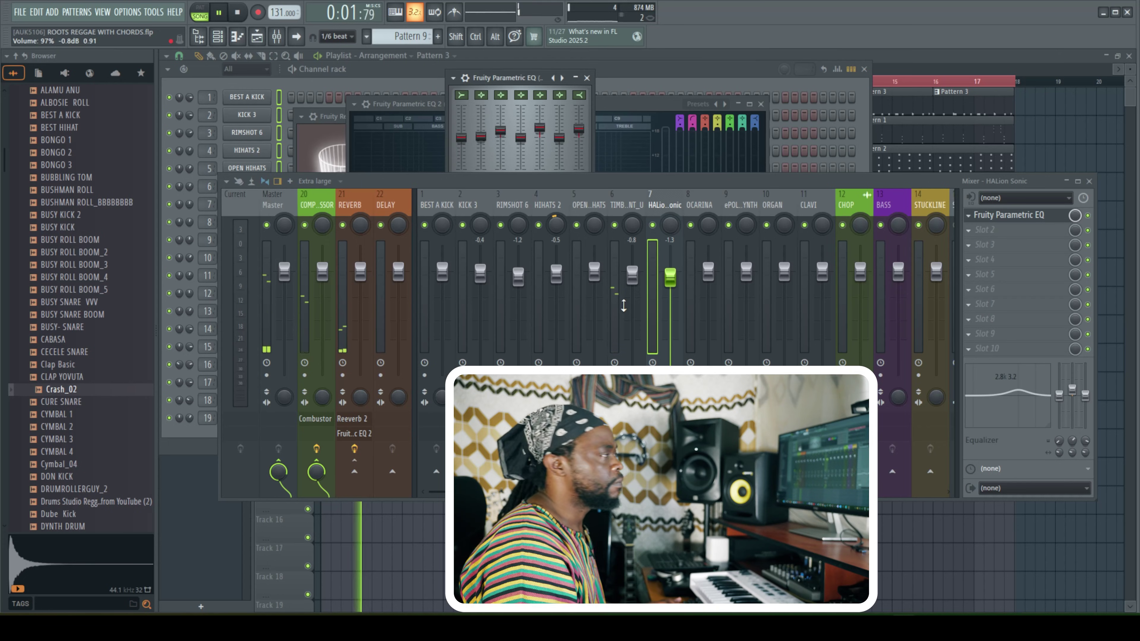
drag(670, 277, 670, 286)
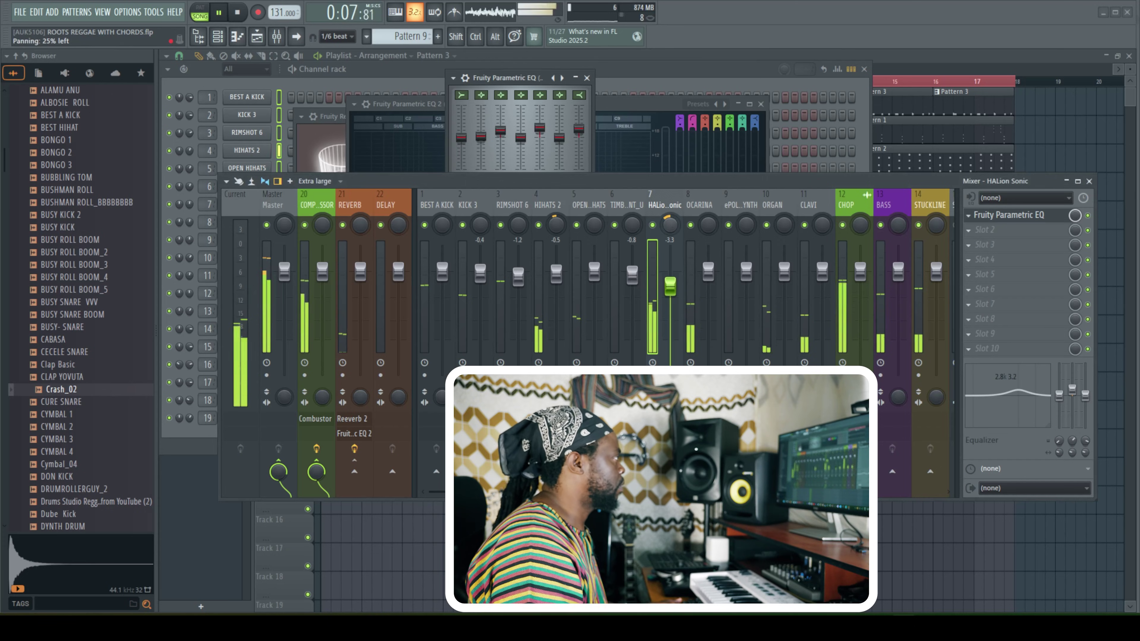
Send CHOP to COMPRESSOR at a reduced level, lower it to -1.3 dB, boost its mids about 6.5 dB around 2.2 kHz, and solo it
click(852, 204)
click(317, 471)
drag(317, 471, 316, 477)
drag(860, 270, 860, 277)
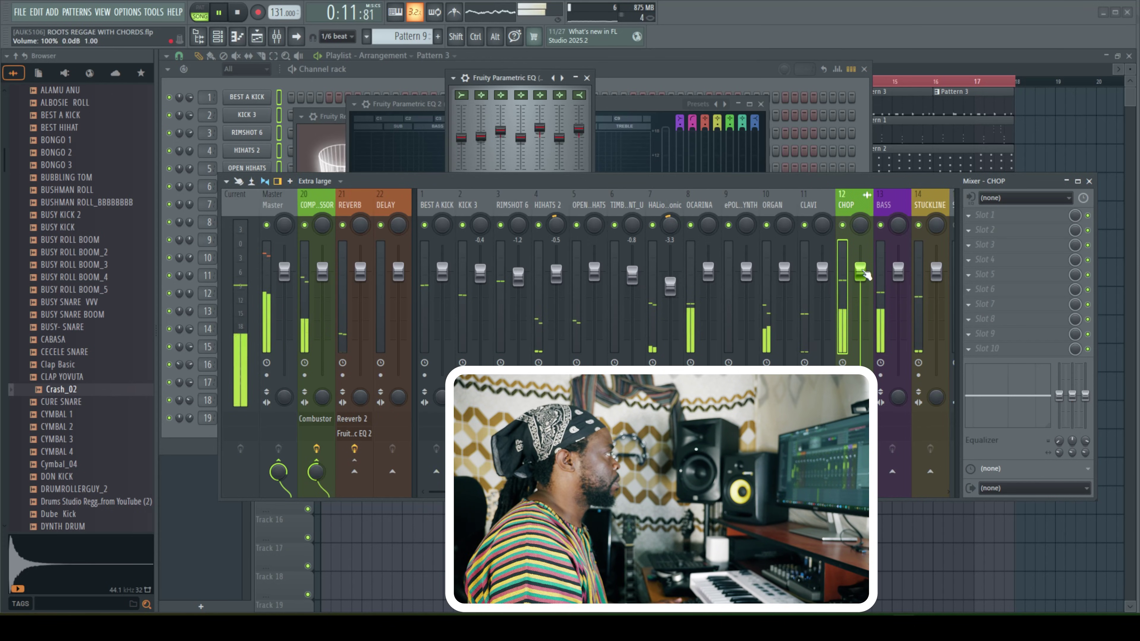
drag(1005, 408, 1013, 382)
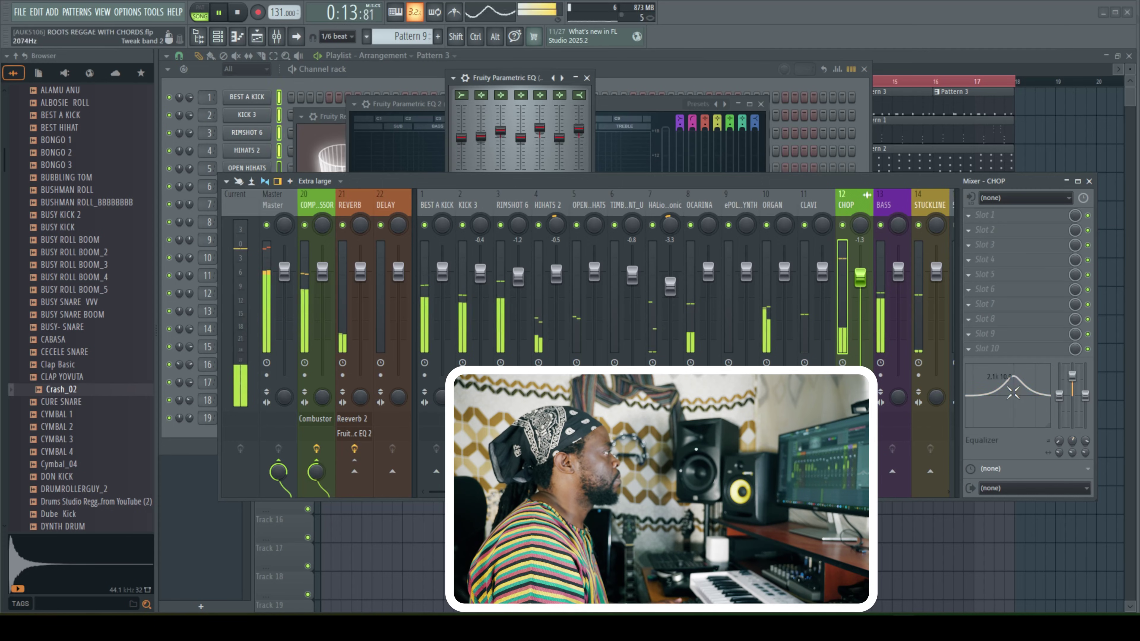
key(alt+s)
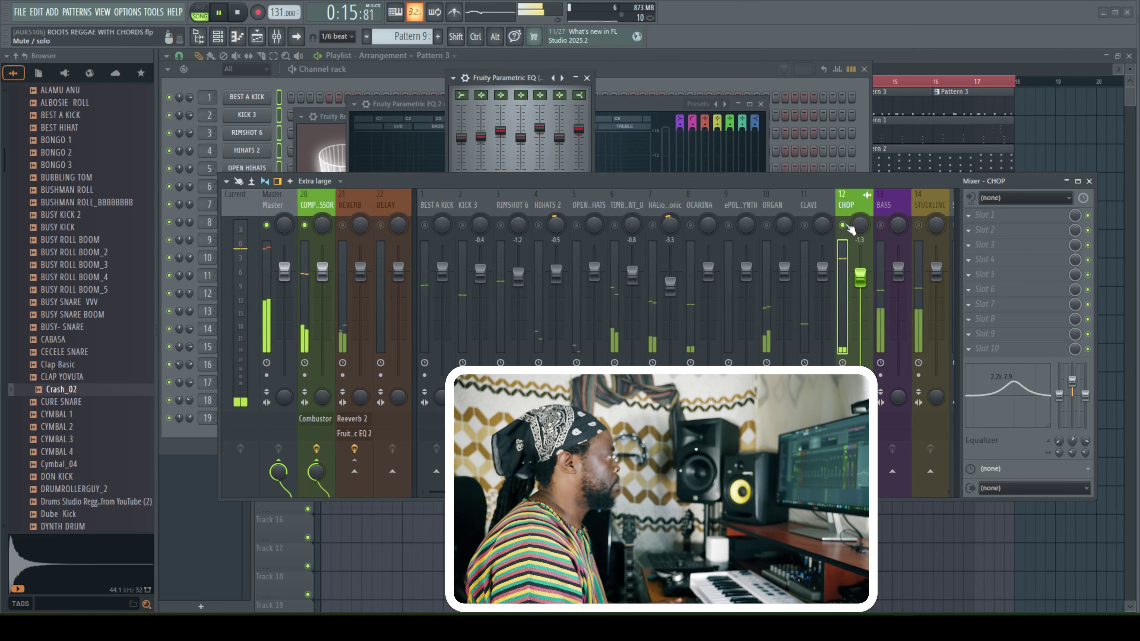
key(space)
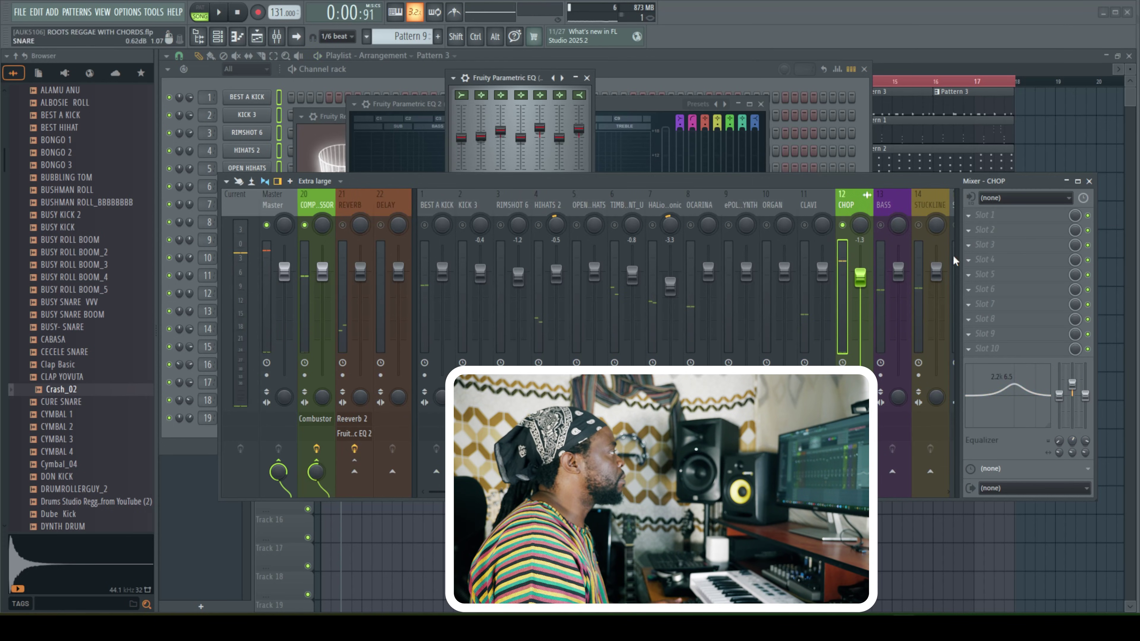
Load Fruity Parametric EQ in CHOP's first slot, cut bands 1 and 7 strongly and band 2 slightly, and raise bands 3 to 5
click(969, 217)
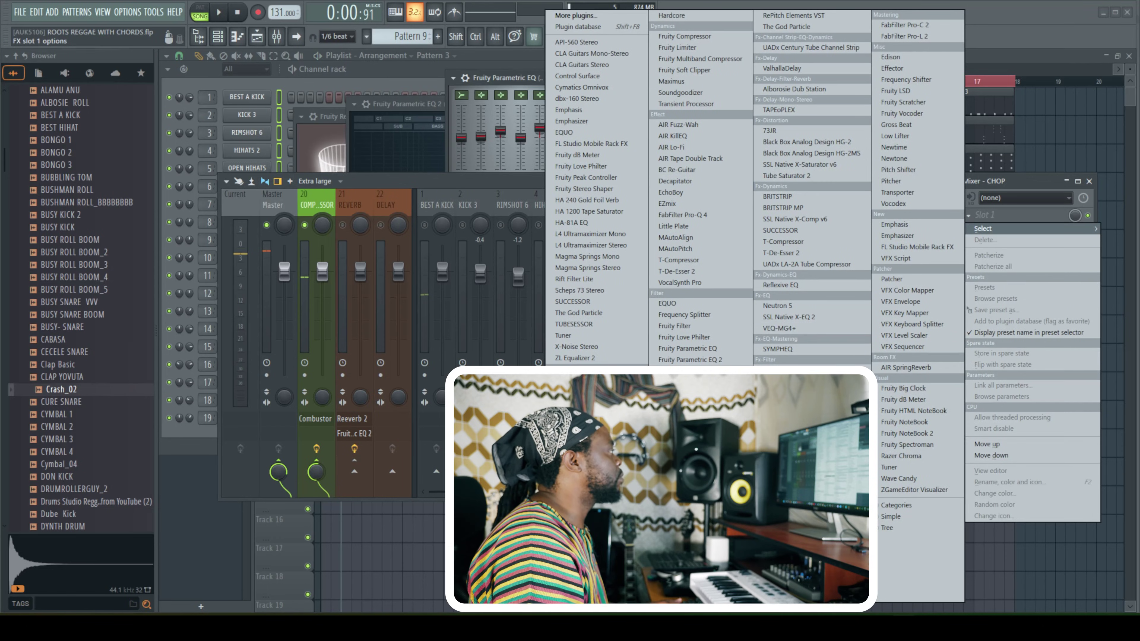
click(718, 349)
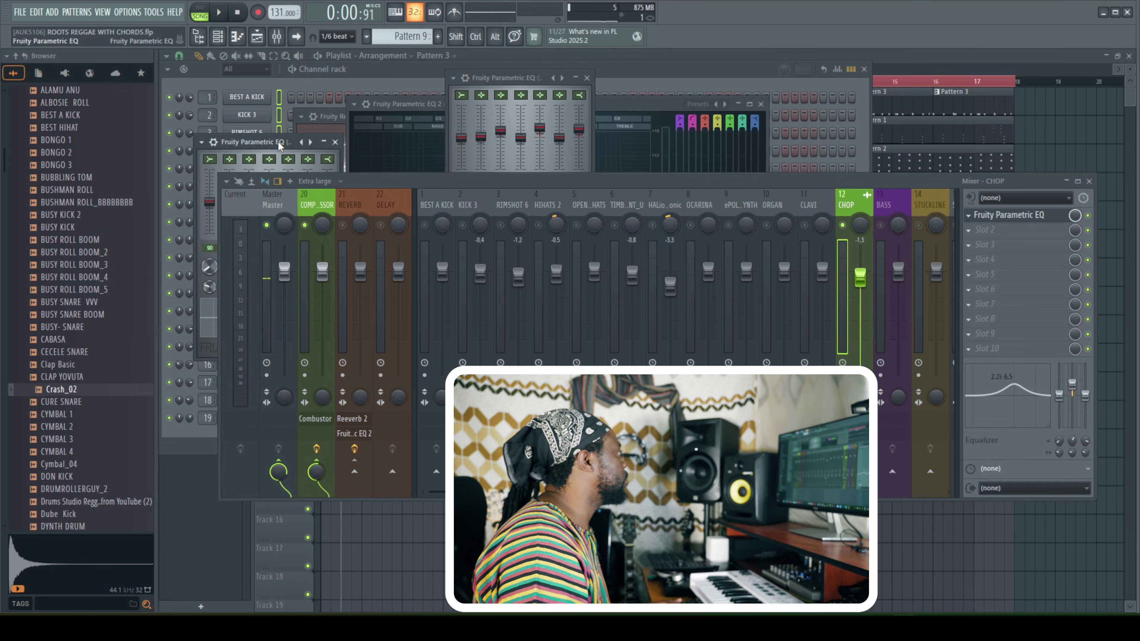
drag(278, 146, 552, 91)
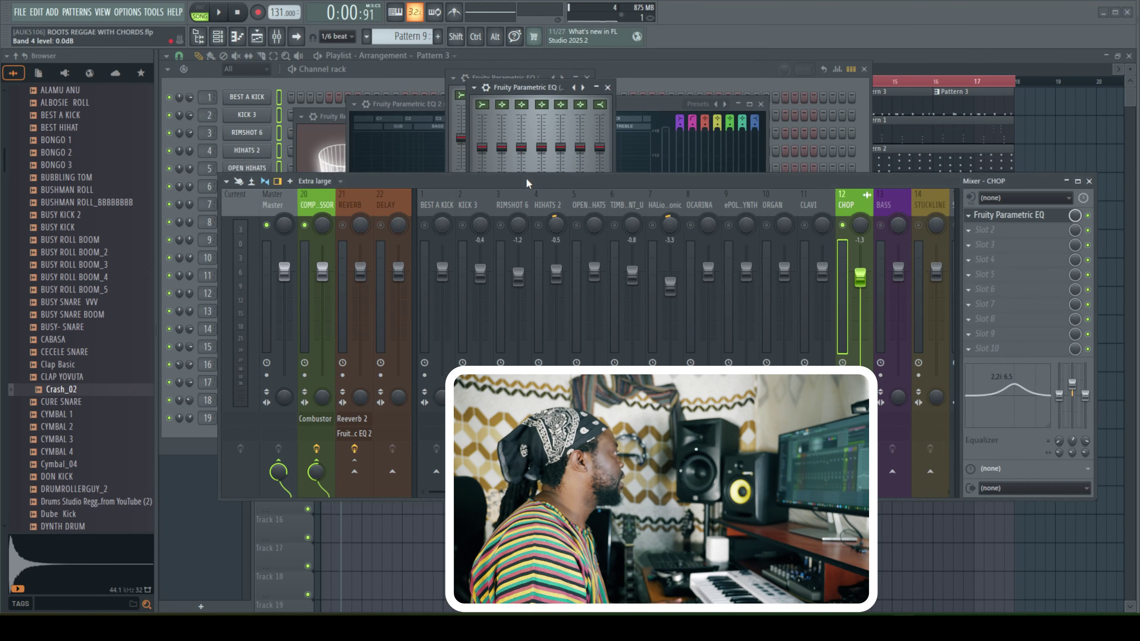
drag(526, 183, 526, 257)
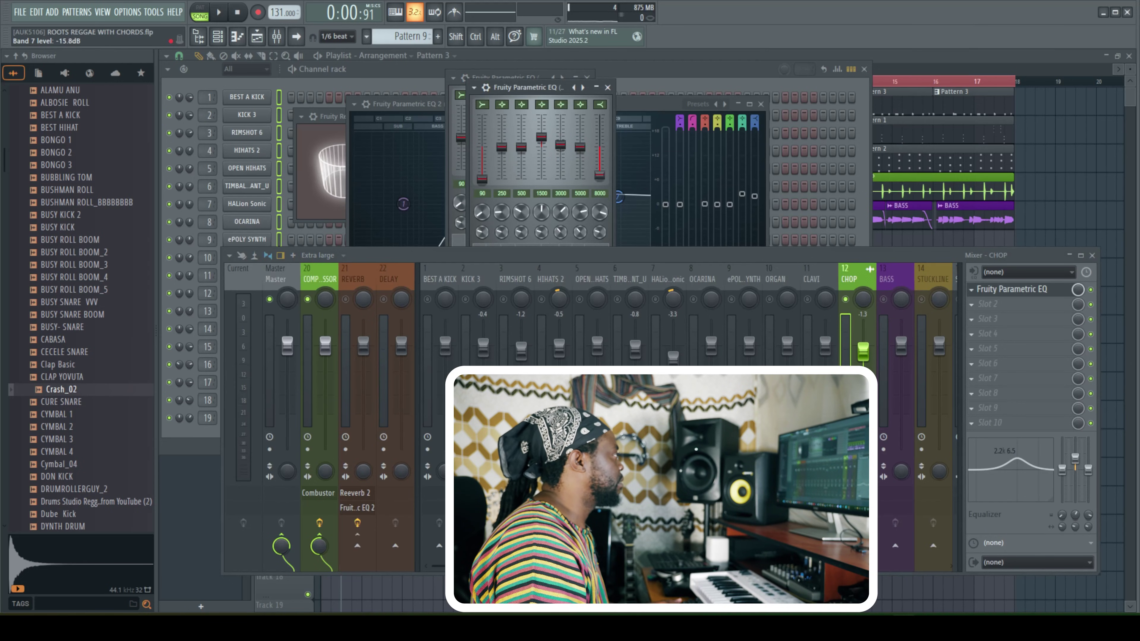
drag(502, 147, 558, 140)
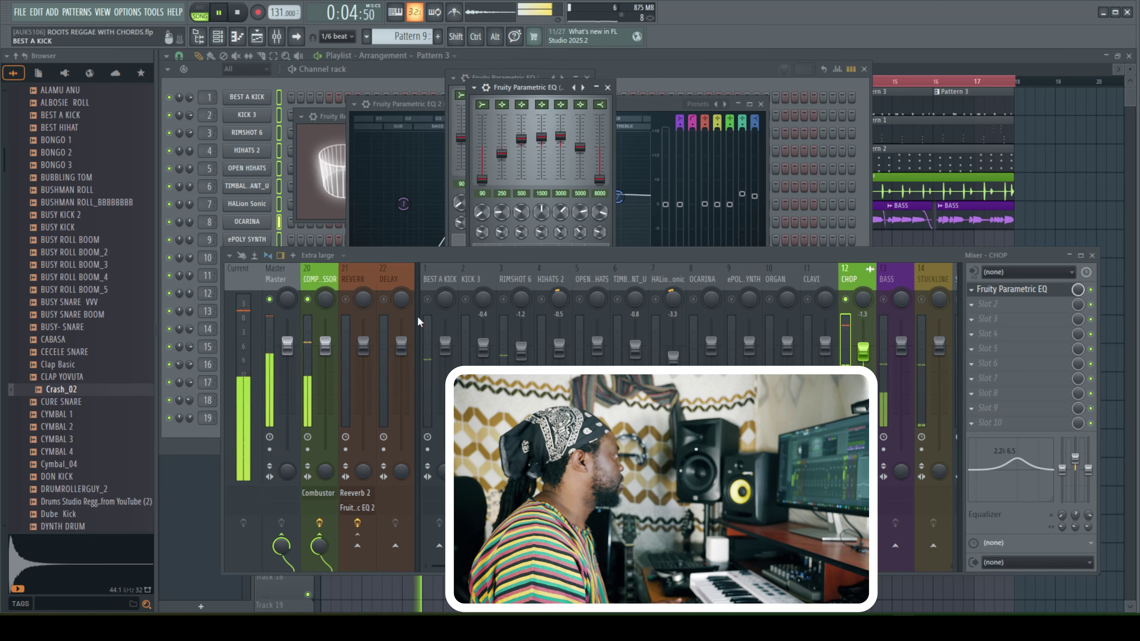
Load Fruity Delay 3 into the DELAY track's first slot, move its window clear of the mixer, and stop playback
click(393, 279)
click(972, 289)
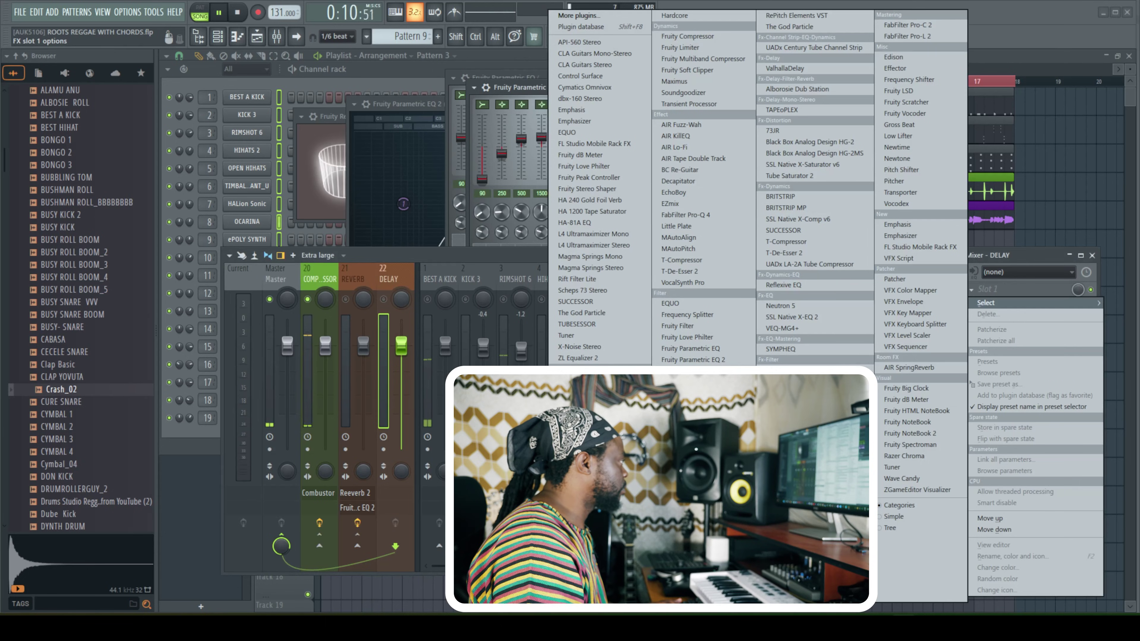
click(579, 468)
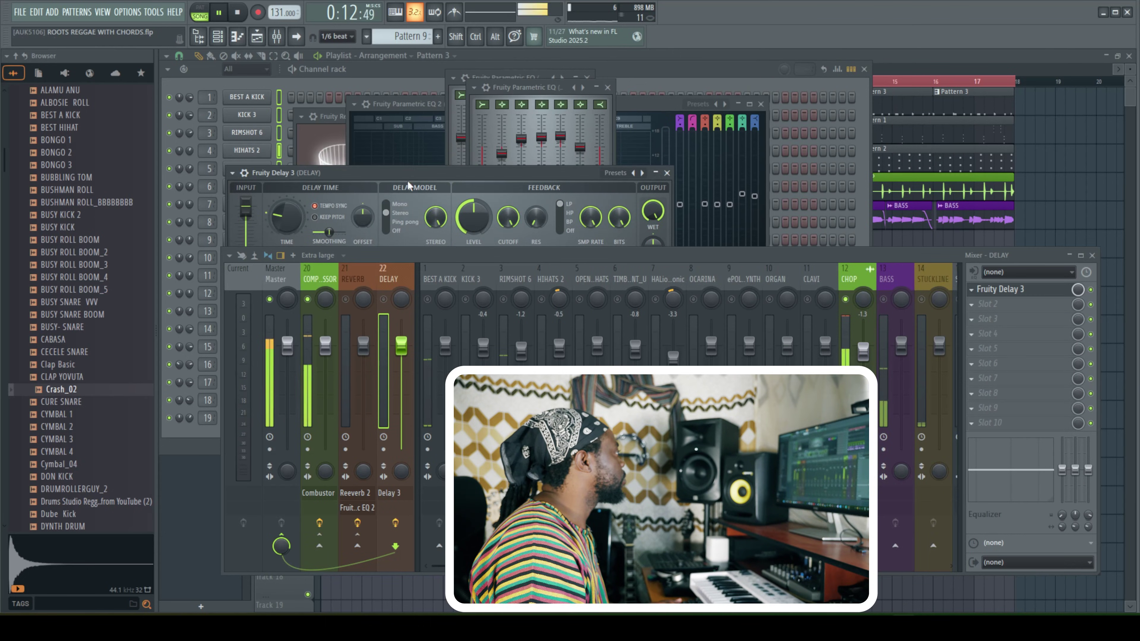
click(413, 161)
key(space)
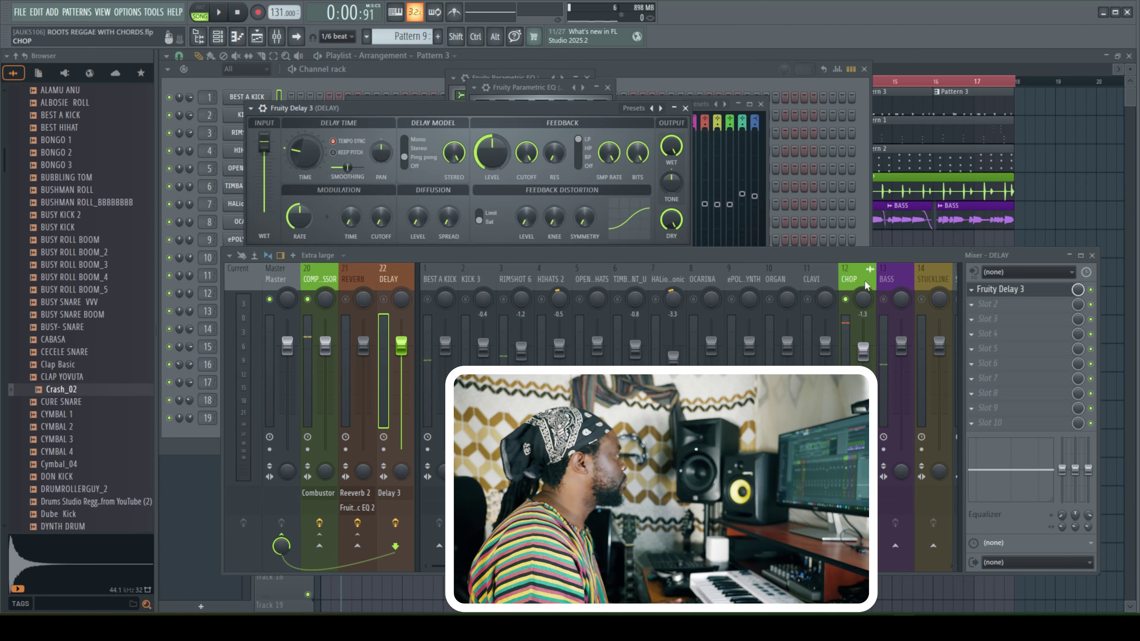
During playback, send CHOP to REVERB at 12% and to DELAY at a reduced level, and unmute both effect tracks
click(855, 274)
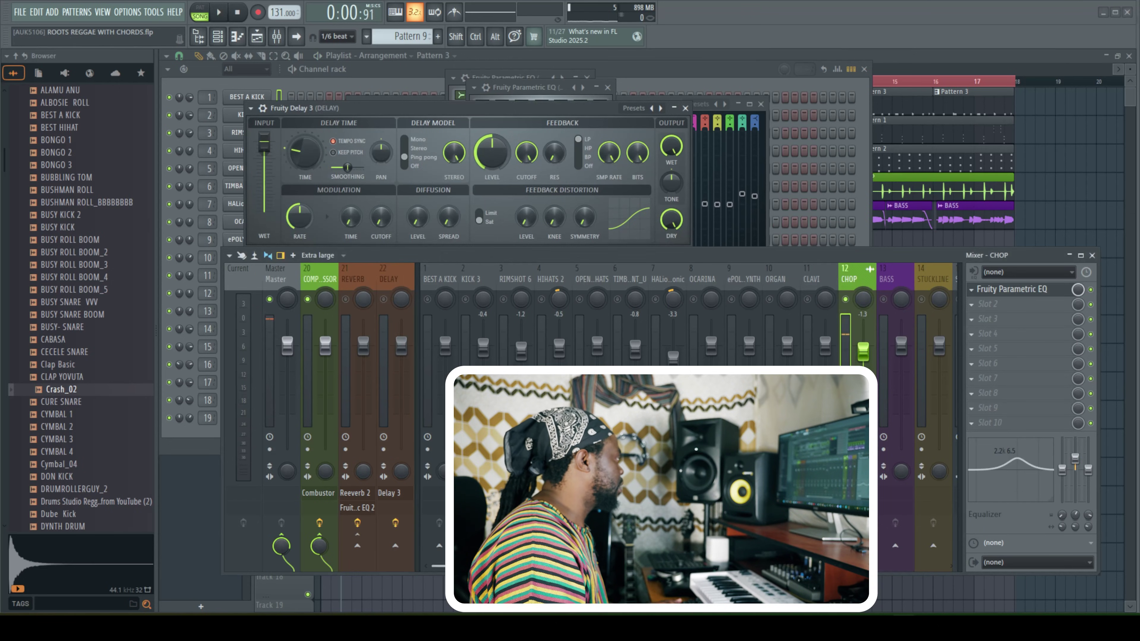
key(space)
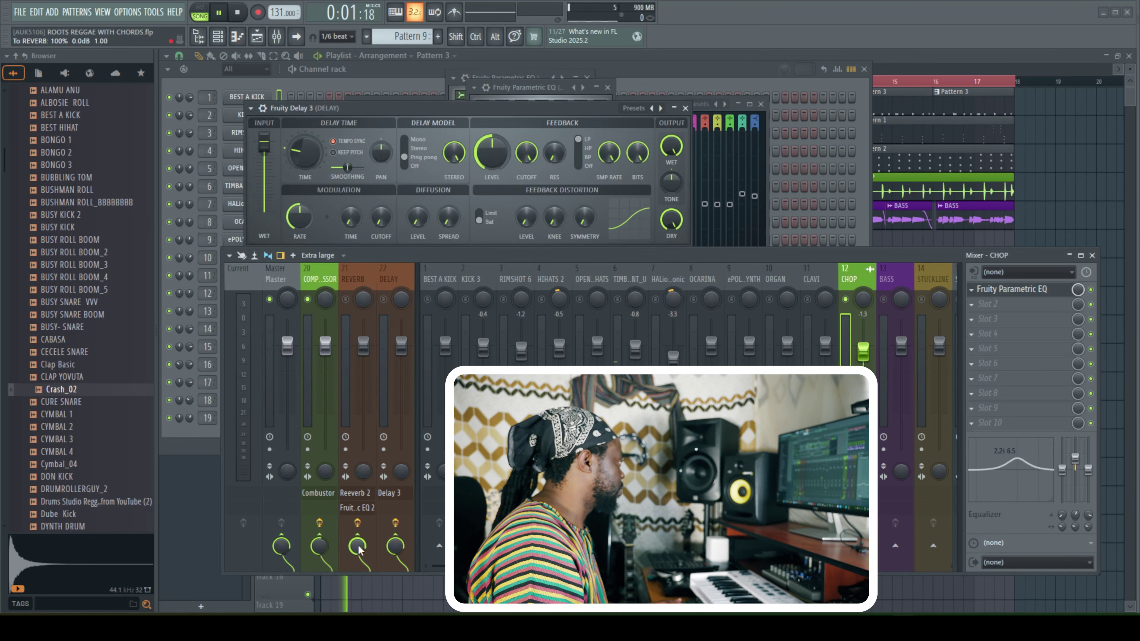
click(346, 299)
click(384, 299)
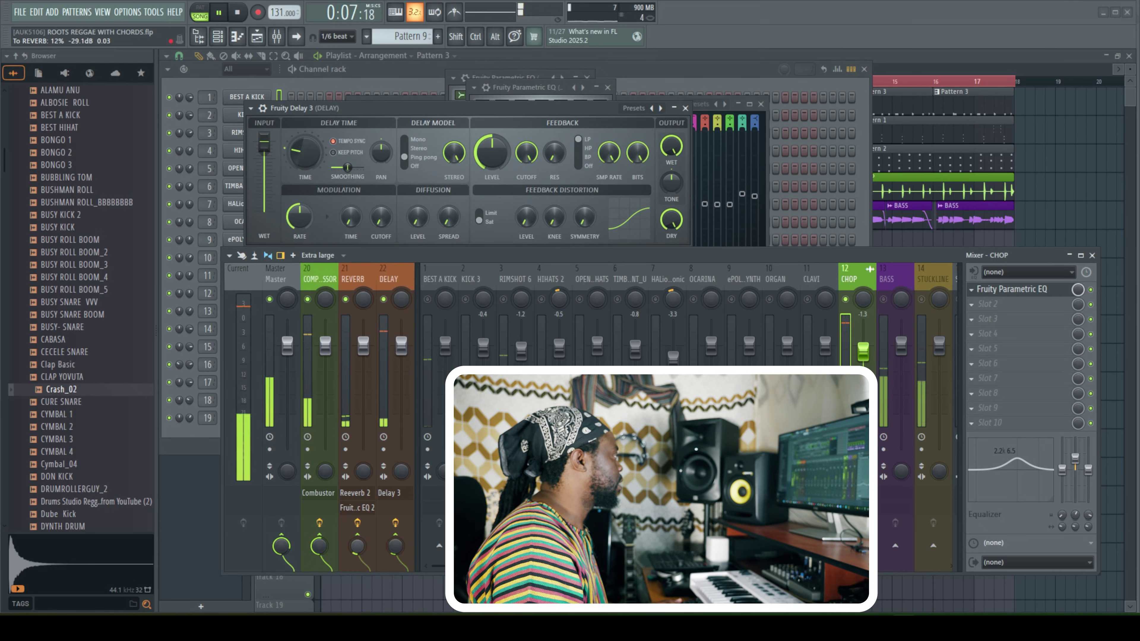
Unsolo CHOP, pan it about 31% right, lower it to -5.1 dB, and reduce its mid boost to about 4.8 dB around 2.4 kHz
right_click(846, 299)
drag(863, 300, 865, 304)
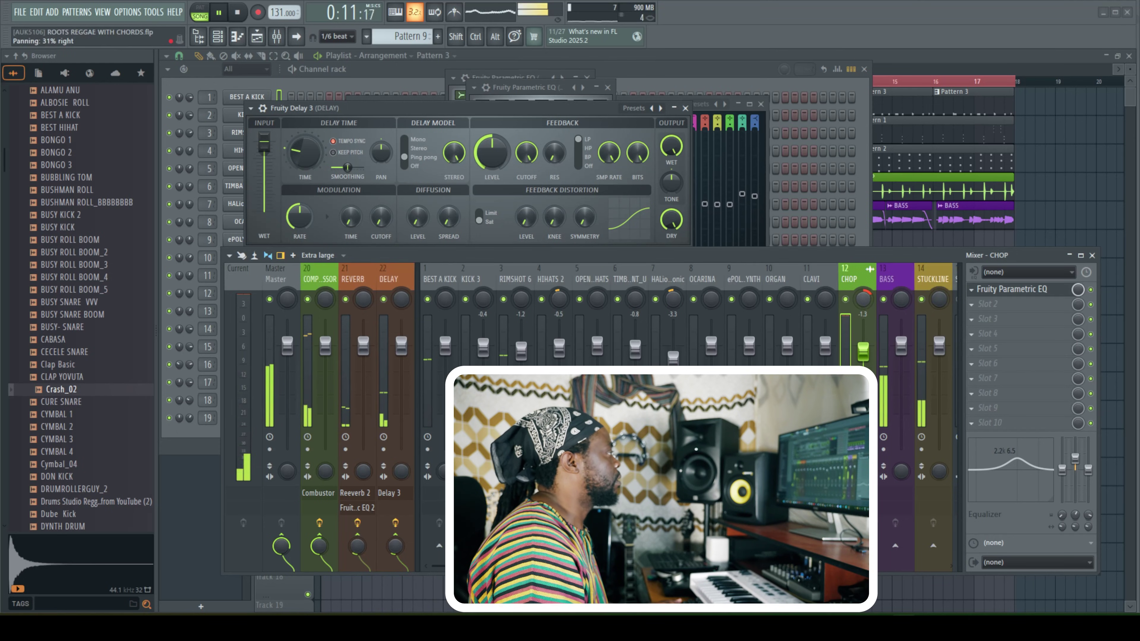
click(670, 303)
drag(869, 300, 870, 310)
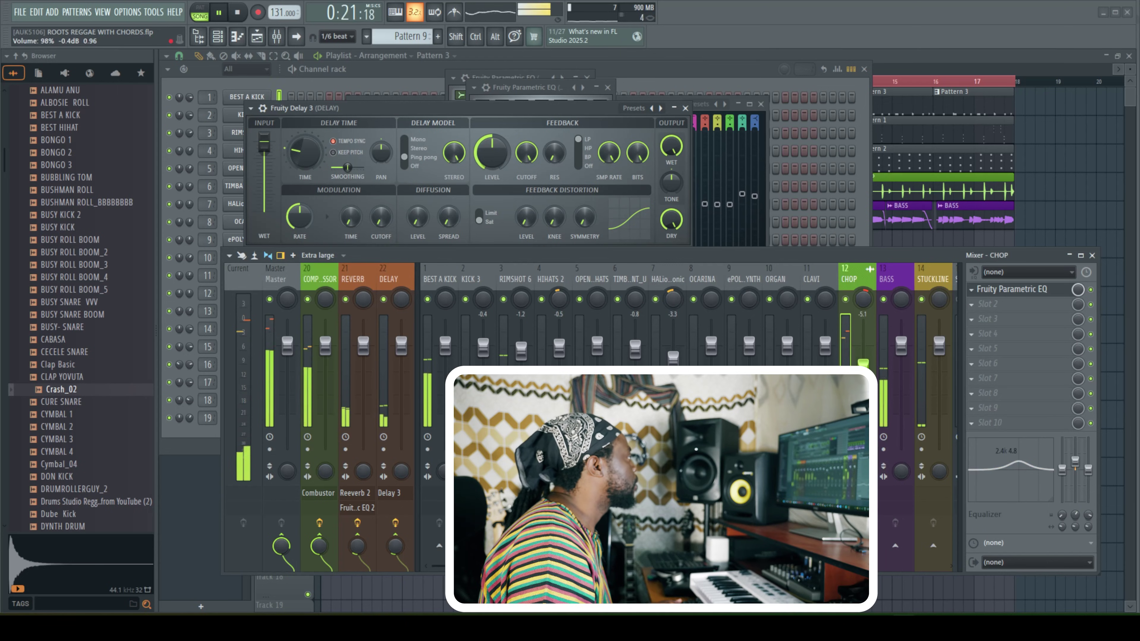
Send OCARINA to COMPRESSOR at a slightly reduced level and lower its volume to -1.4 dB
click(667, 281)
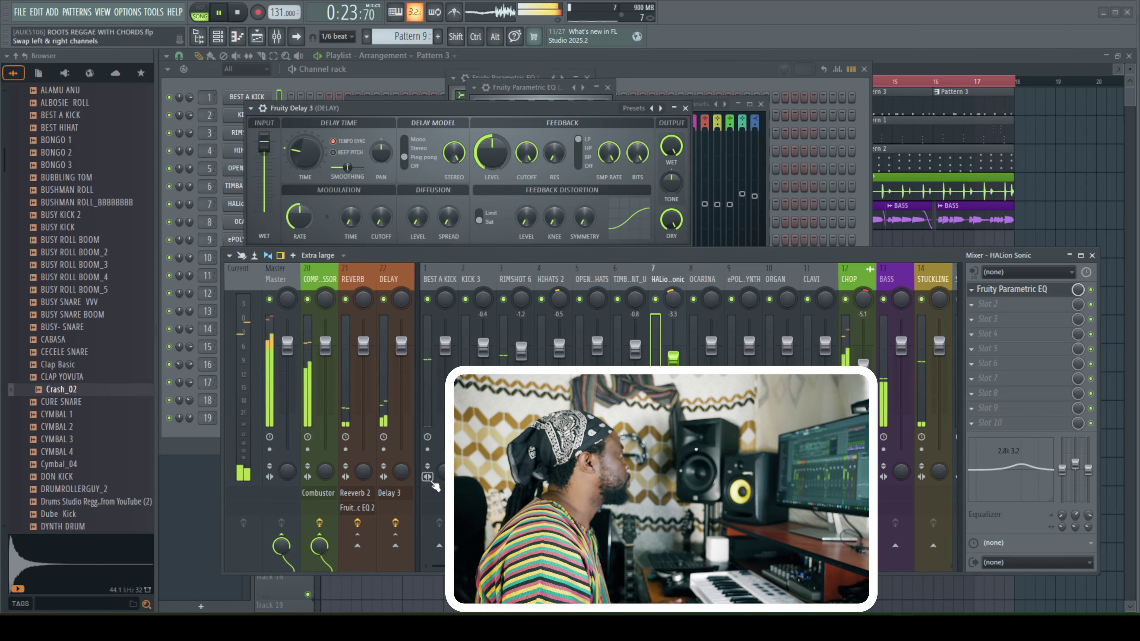
click(698, 280)
drag(319, 546, 319, 553)
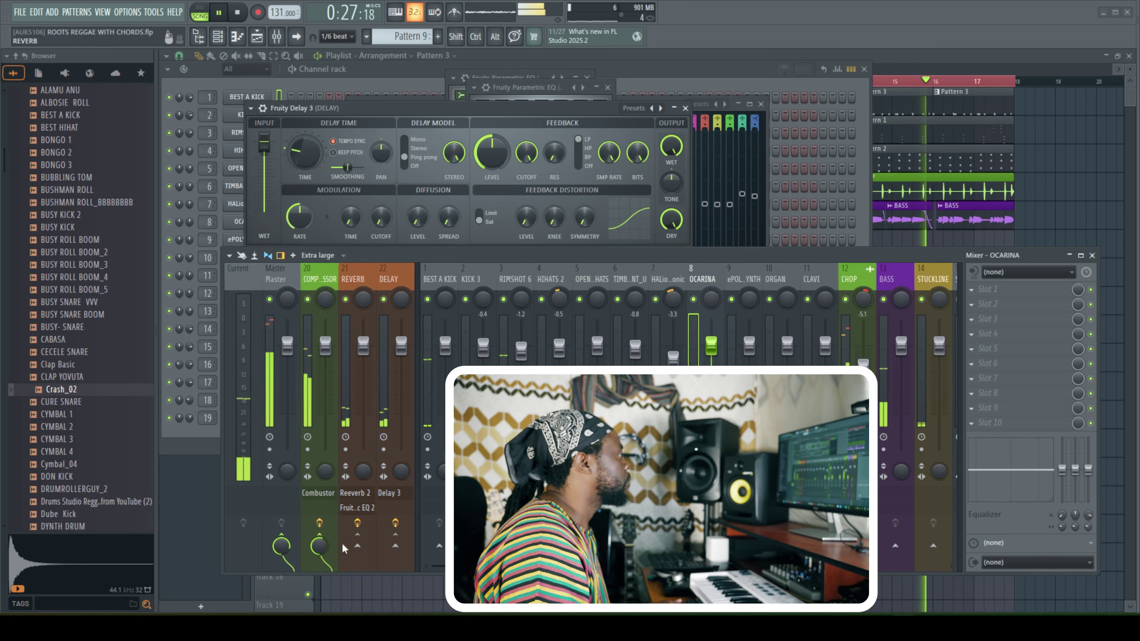
drag(711, 347, 711, 352)
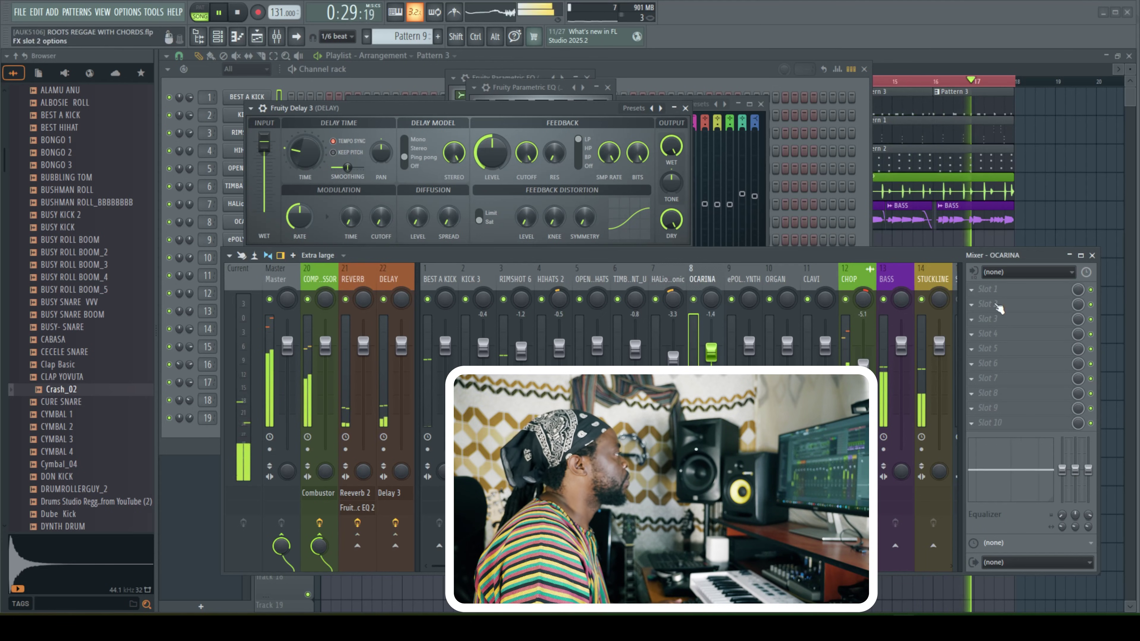
Load Fruity Parametric EQ in BASS's first slot, move its window clear of the mixer, boost the lowest band and cut 250, 5000 and 8000 Hz
click(983, 289)
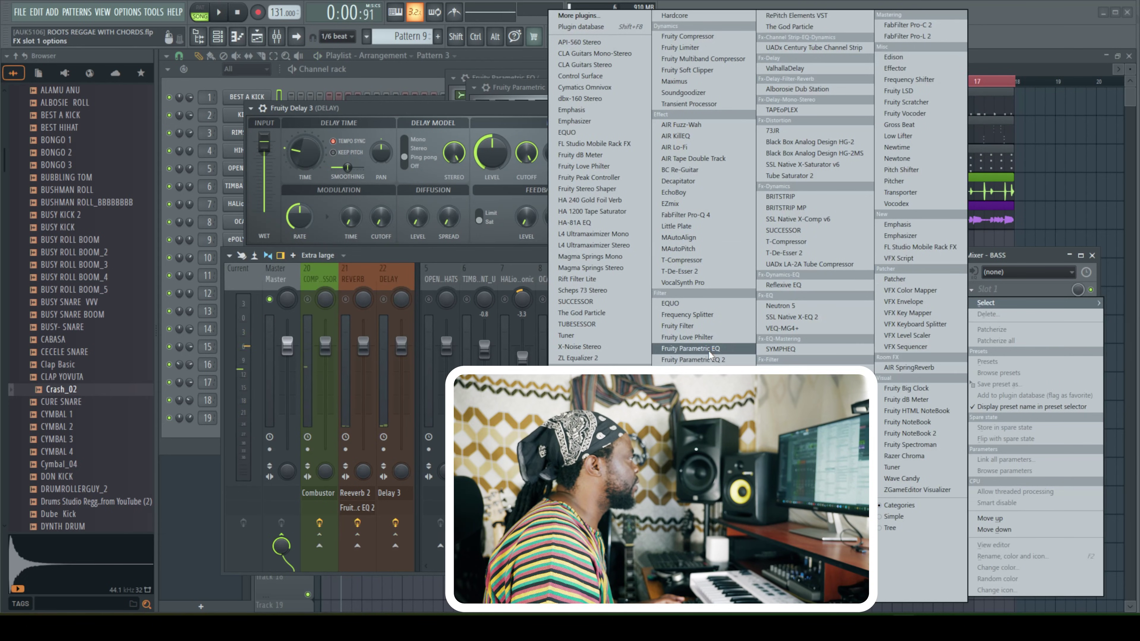
click(709, 351)
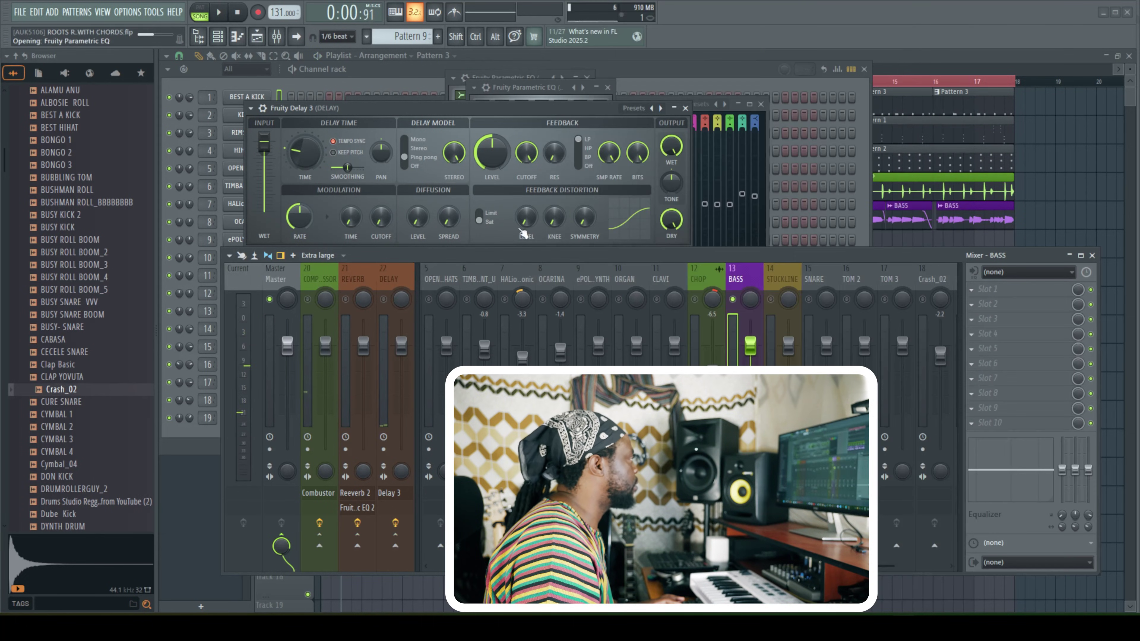
drag(282, 172, 543, 99)
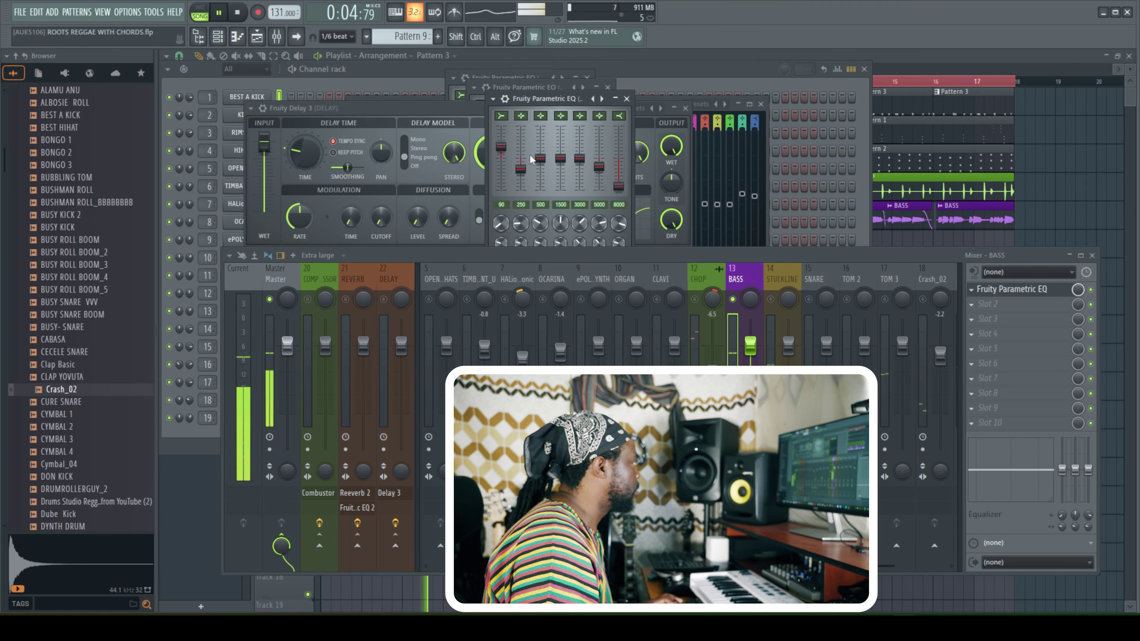
During playback, lower BASS to -2.4 dB and CHOP to -8.3 dB, and send BASS to COMPRESSOR
drag(737, 339, 737, 349)
right_click(732, 300)
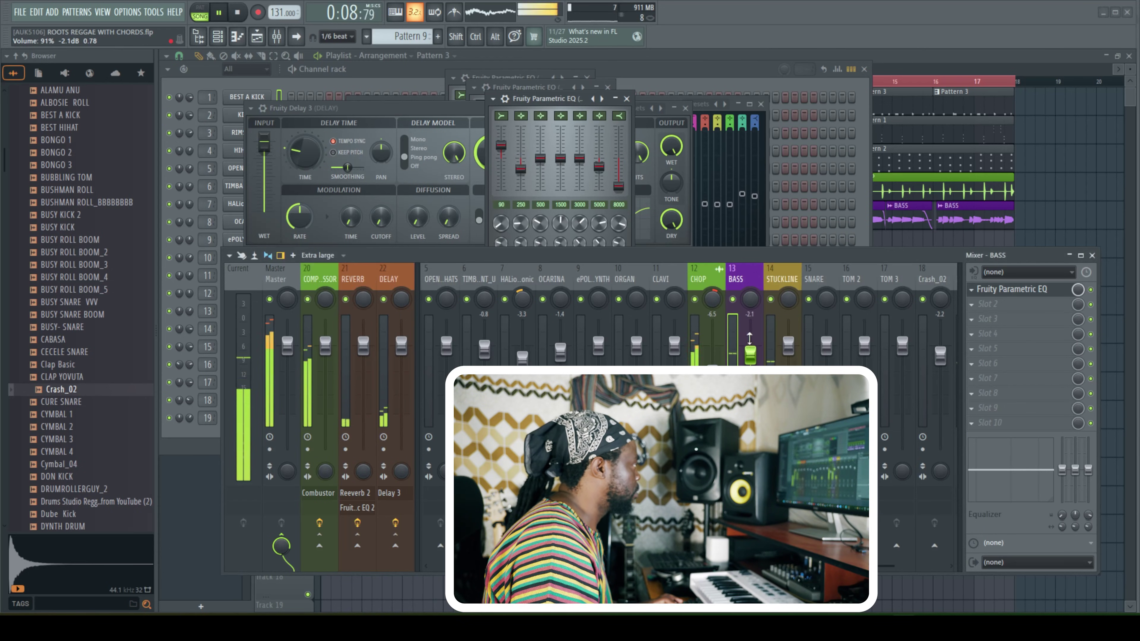
drag(712, 372, 712, 373)
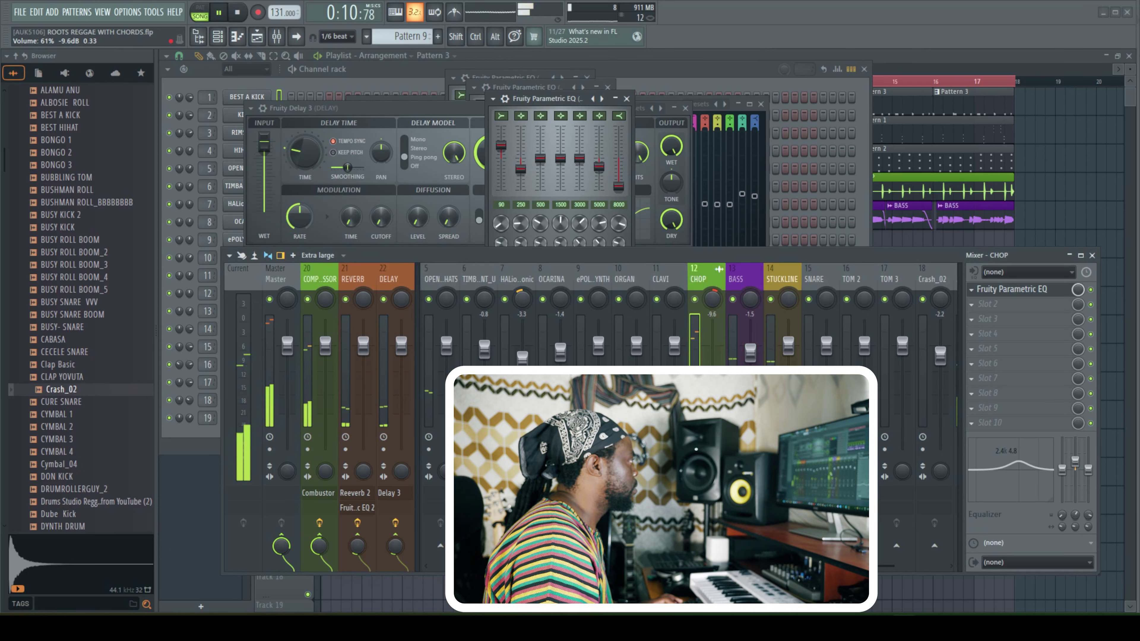
click(750, 358)
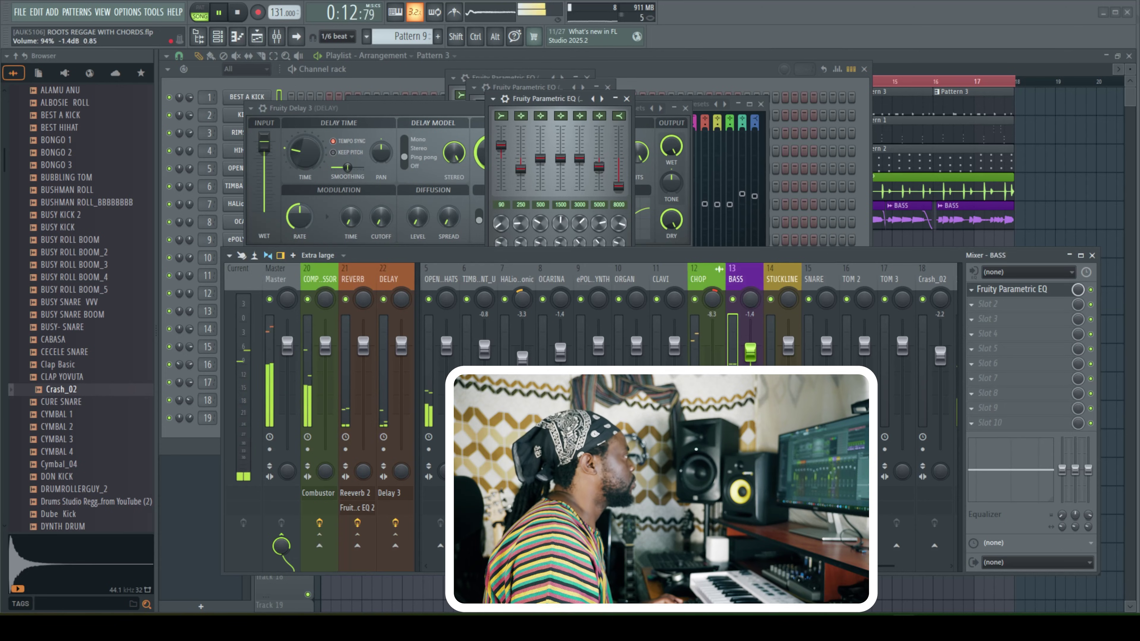
drag(327, 551, 327, 548)
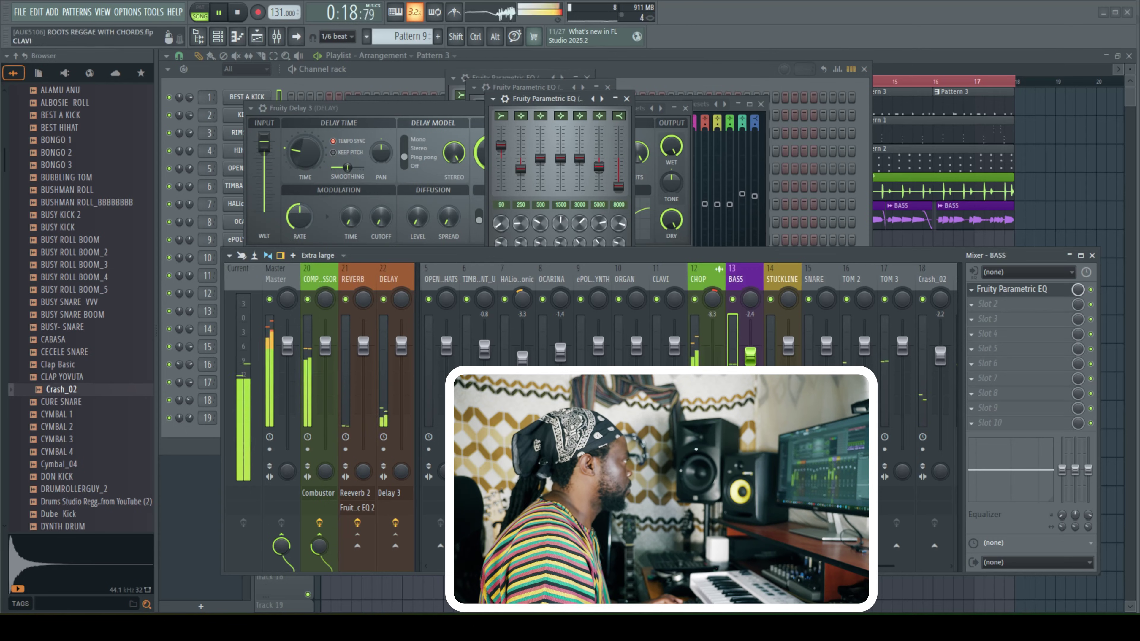
Load Fruity Multiband Compressor on OCARINA, lower it to -2.7 dB, and load Fruity Reeverb 2 on the Master track
click(562, 283)
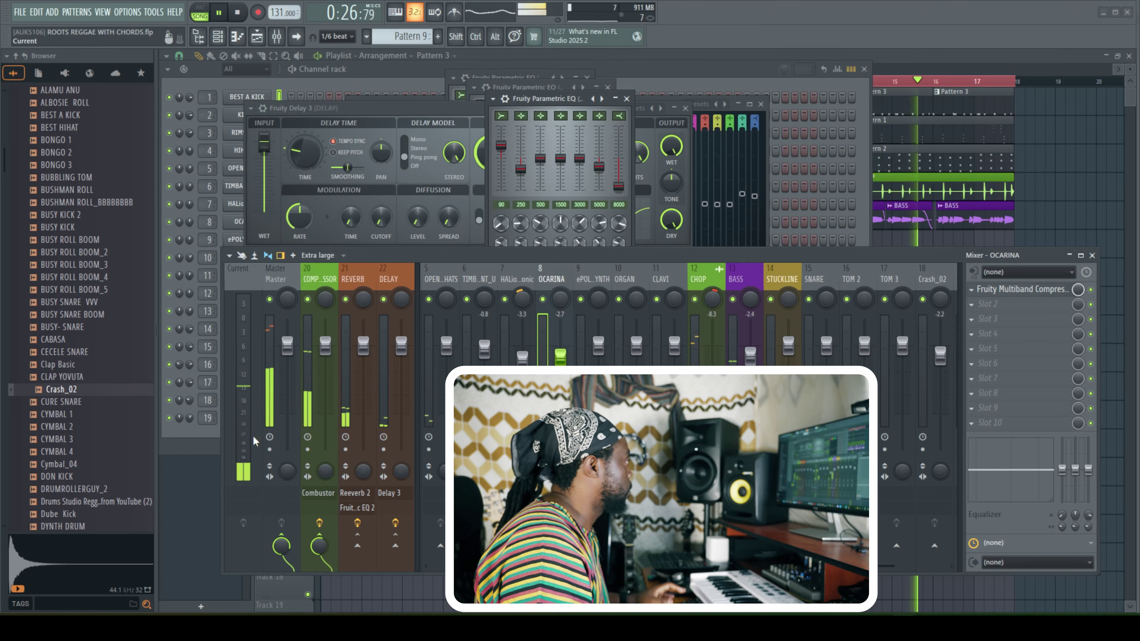
click(273, 282)
key(space)
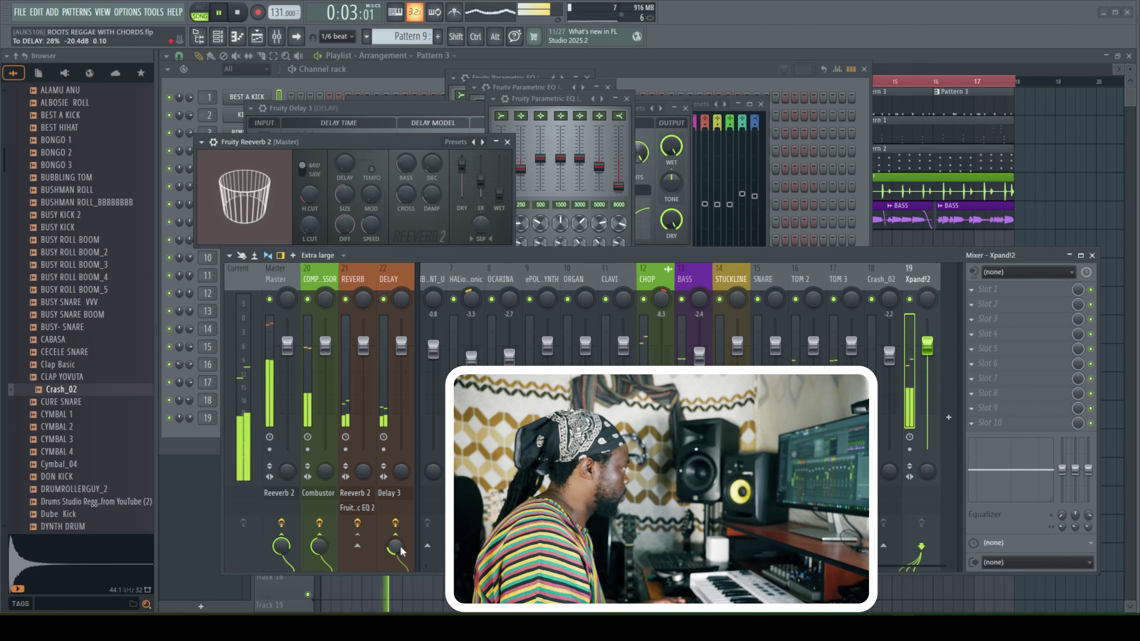
Send Xpand!2 to DELAY at about 28%, adjust its track EQ, and lower its volume to -2.3 dB
drag(1010, 470, 1015, 461)
drag(927, 346, 927, 356)
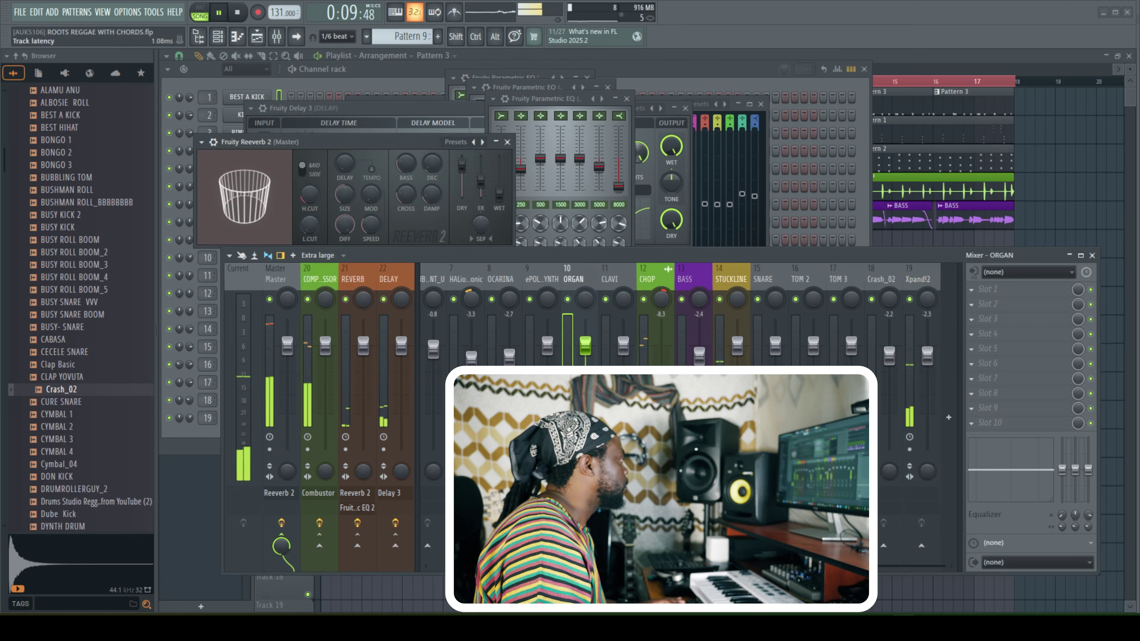
Pan ORGAN about 44% left, lower it to -0.8 dB, and boost its mids by about 4.3 dB around 2.6 kHz
click(585, 345)
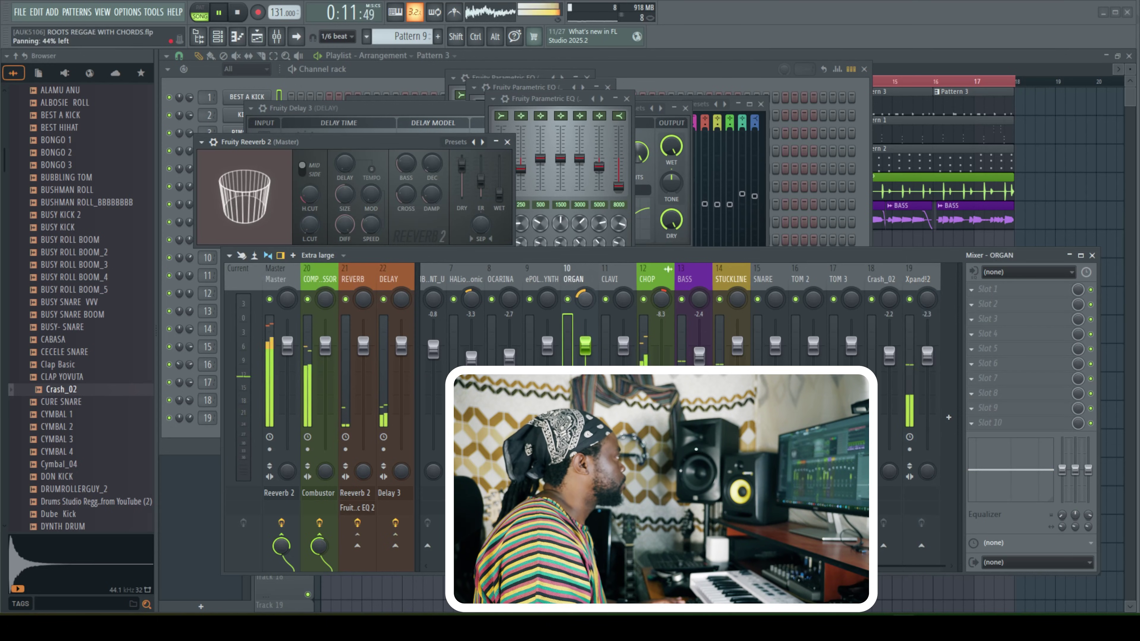
drag(585, 298, 586, 300)
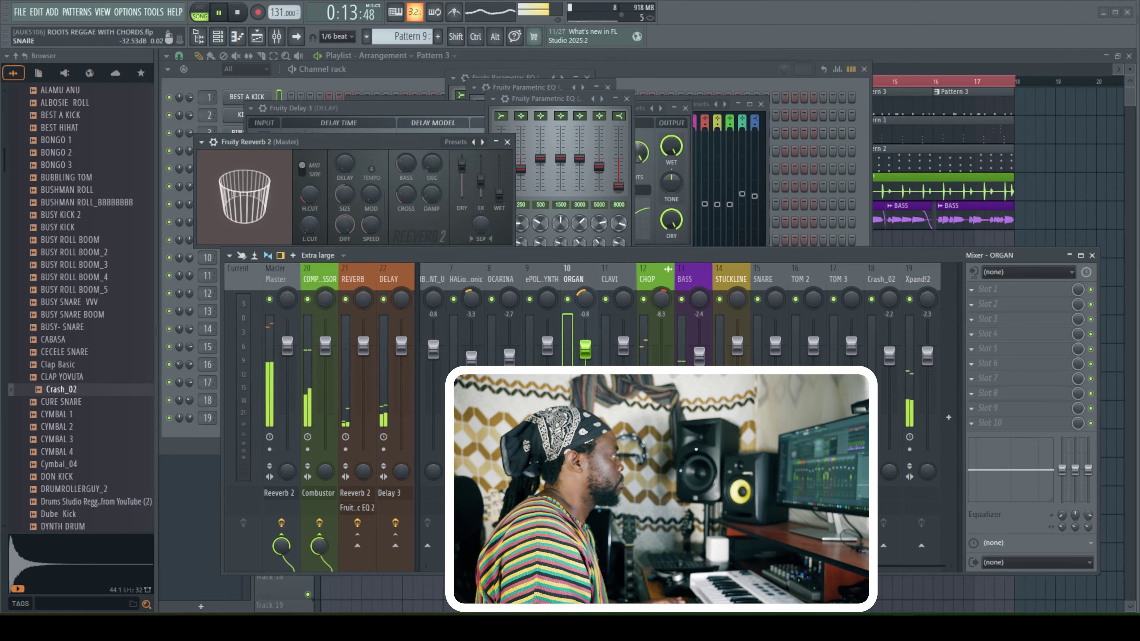
drag(1005, 469, 1024, 460)
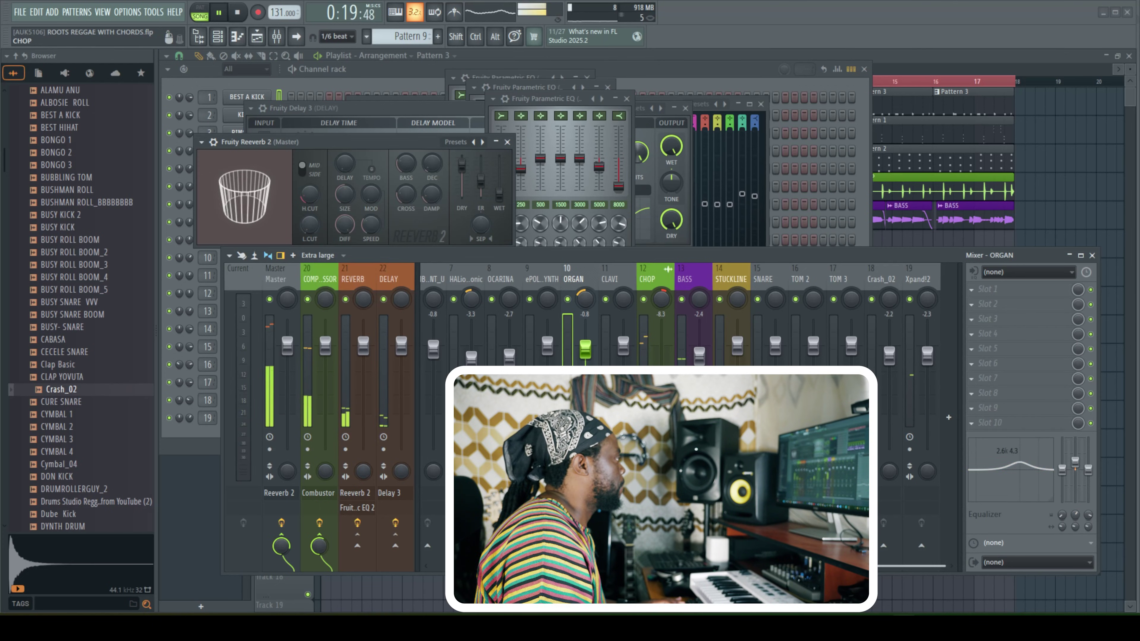
Bring the playlist forward, close the mixer, and select Pattern 5 on Track 7 for playback on its own in pattern mode
scroll(404, 570, left, 5)
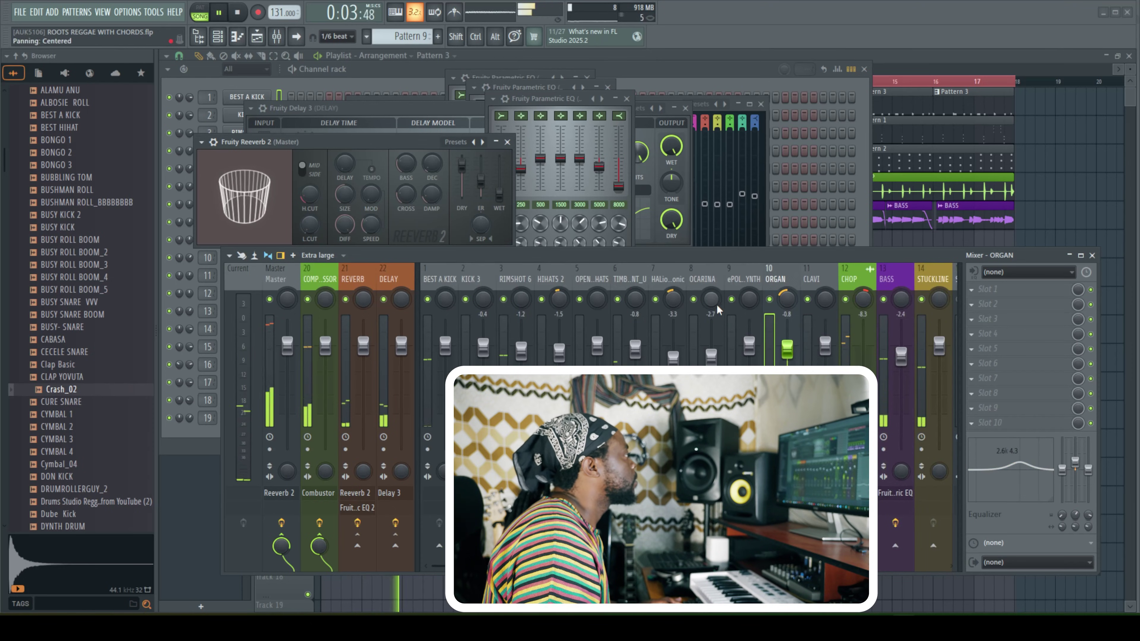
click(904, 59)
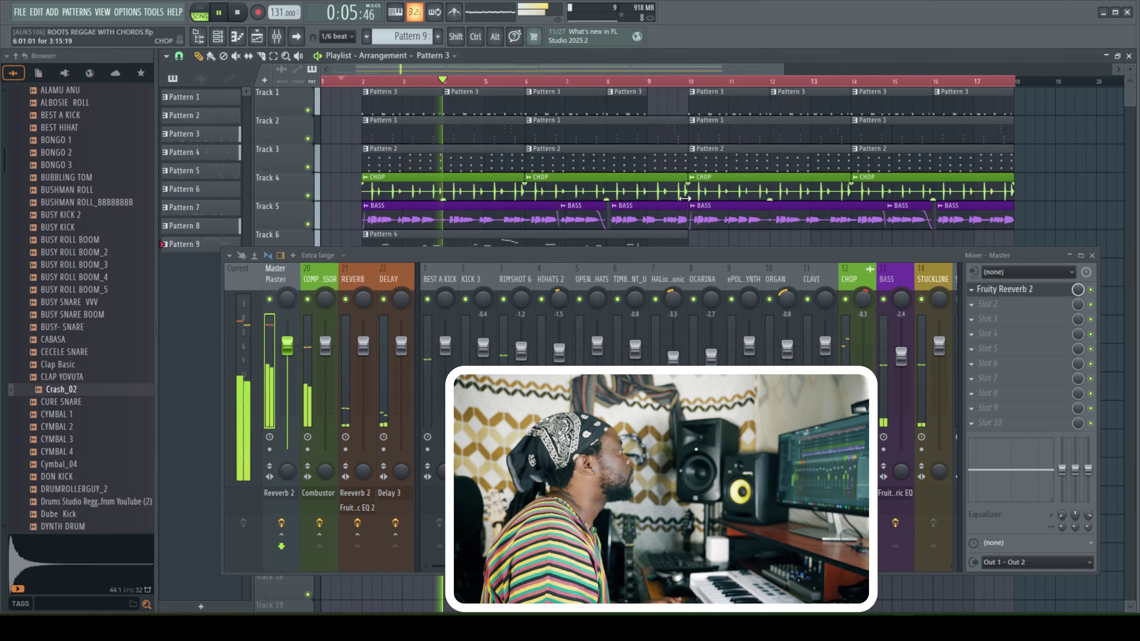
click(1092, 255)
key(space)
click(750, 270)
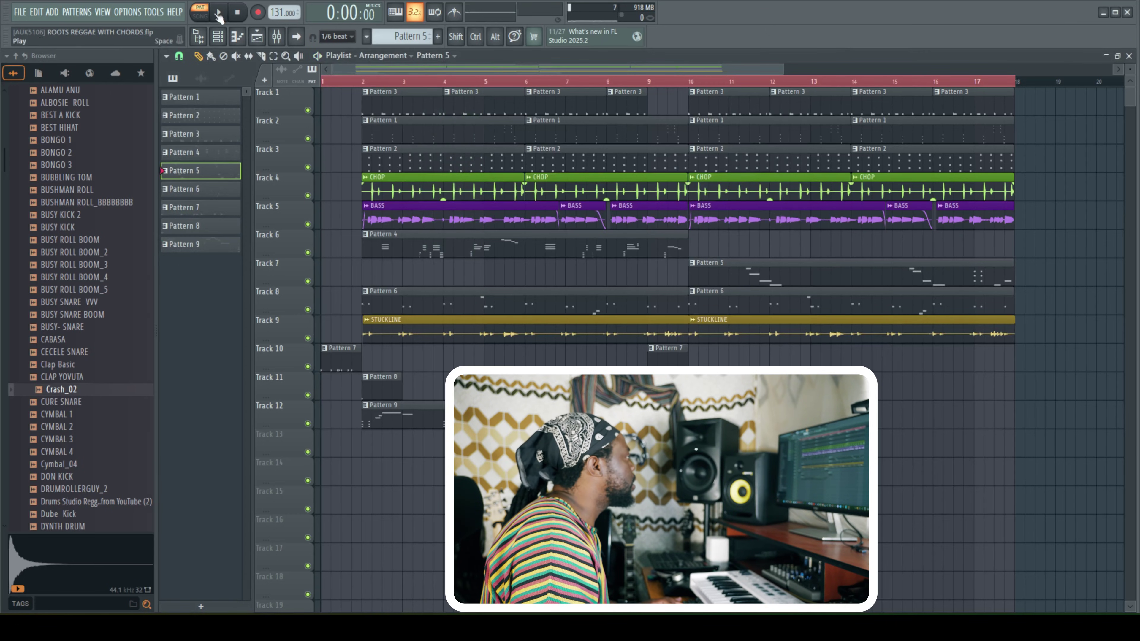
click(287, 41)
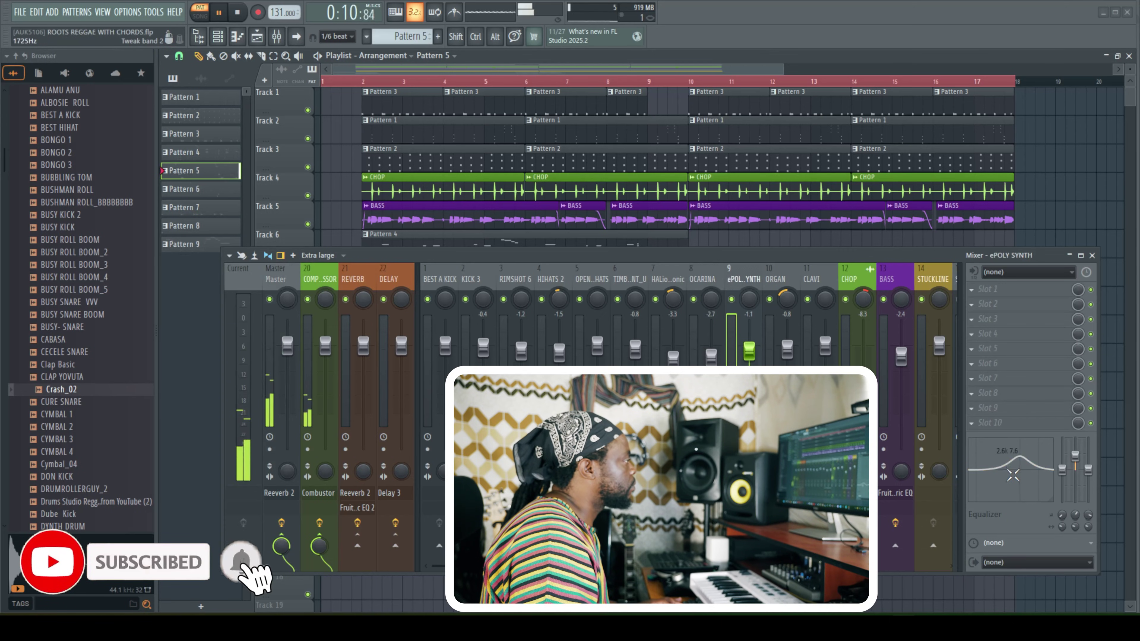
Load Fruity Parametric EQ 2 in ePOLY SYNTH's first slot, stop playback, and move the mixer down to uncover the equalizer
click(987, 289)
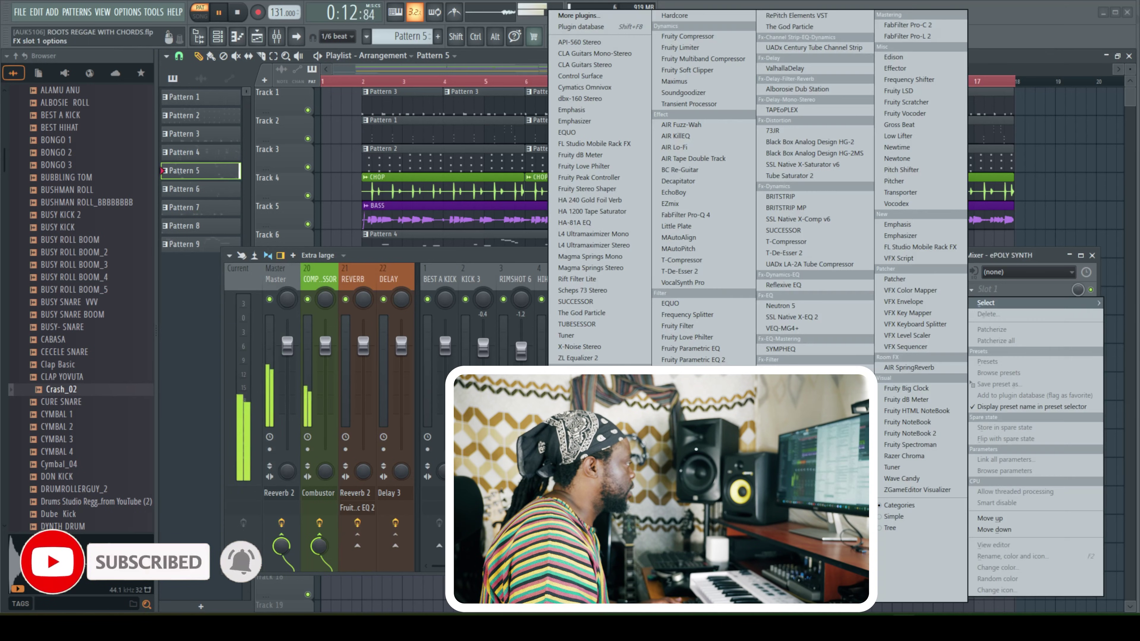
click(693, 360)
key(space)
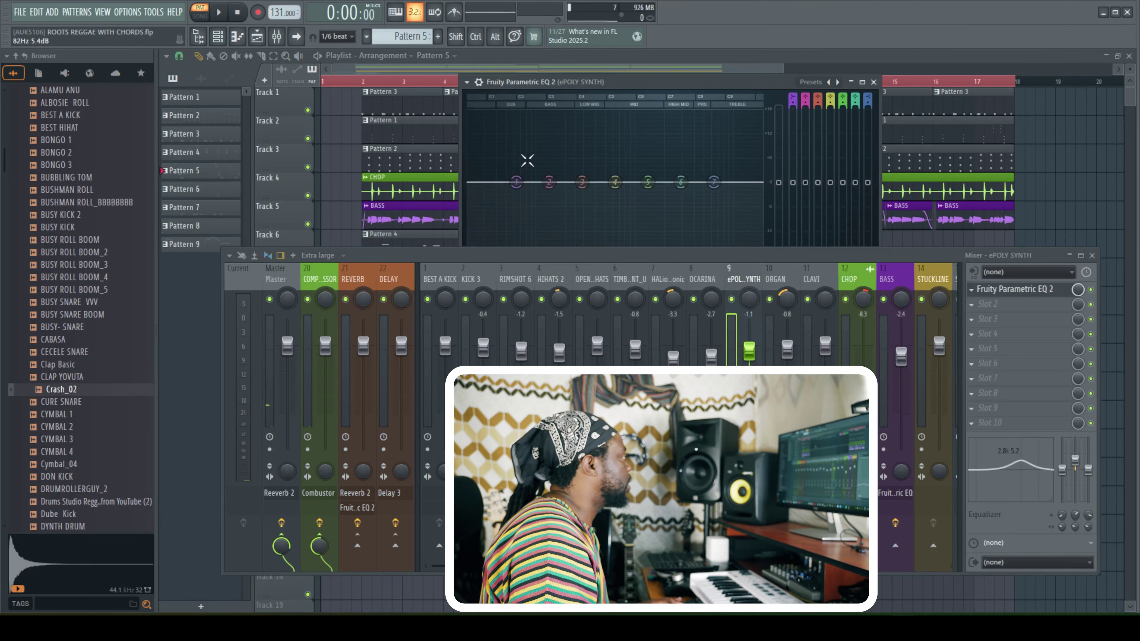
drag(597, 259, 606, 316)
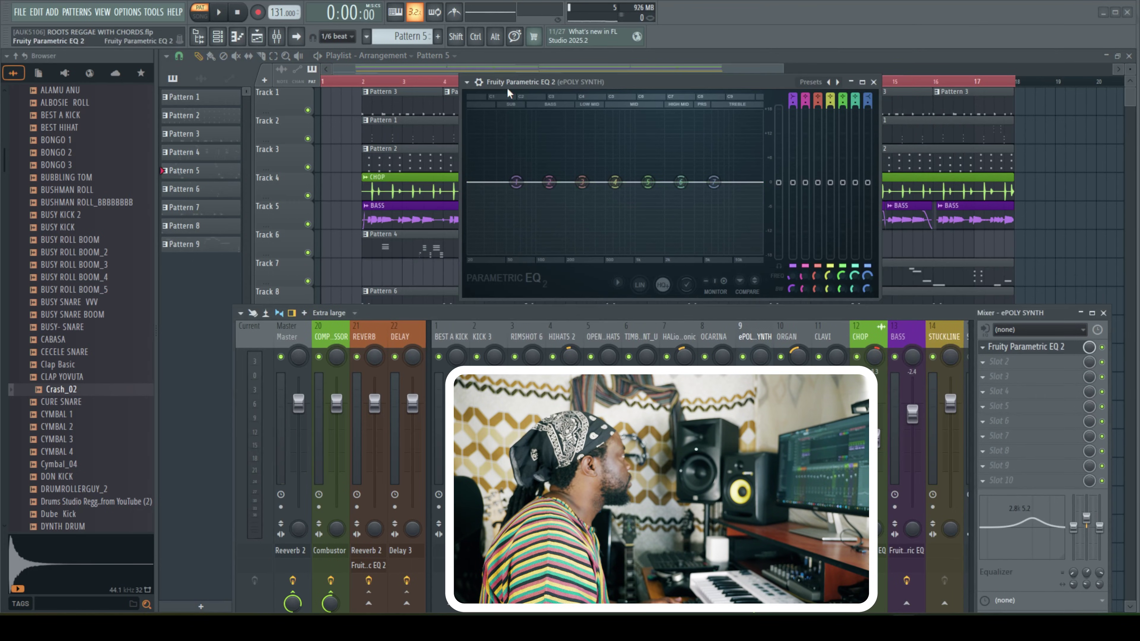
While the pattern plays, cut bands 2 to 6 of ePOLY SYNTH's equalizer, with band 6 at about -3.3 dB near 1263 Hz
right_click(581, 182)
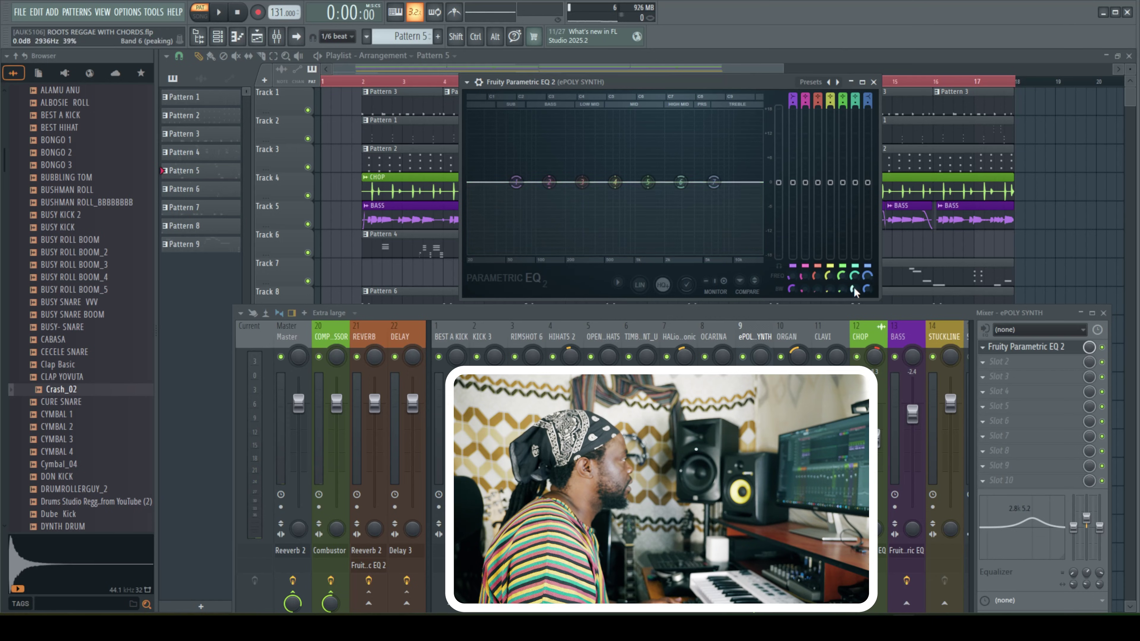
key(space)
drag(615, 182, 612, 188)
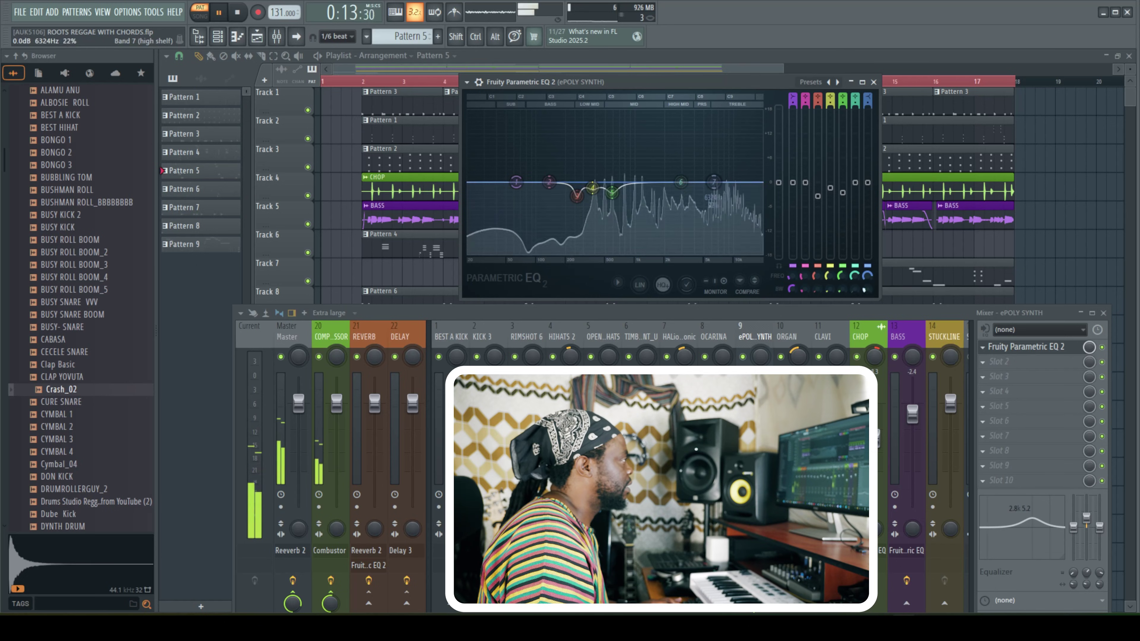
drag(680, 182, 654, 189)
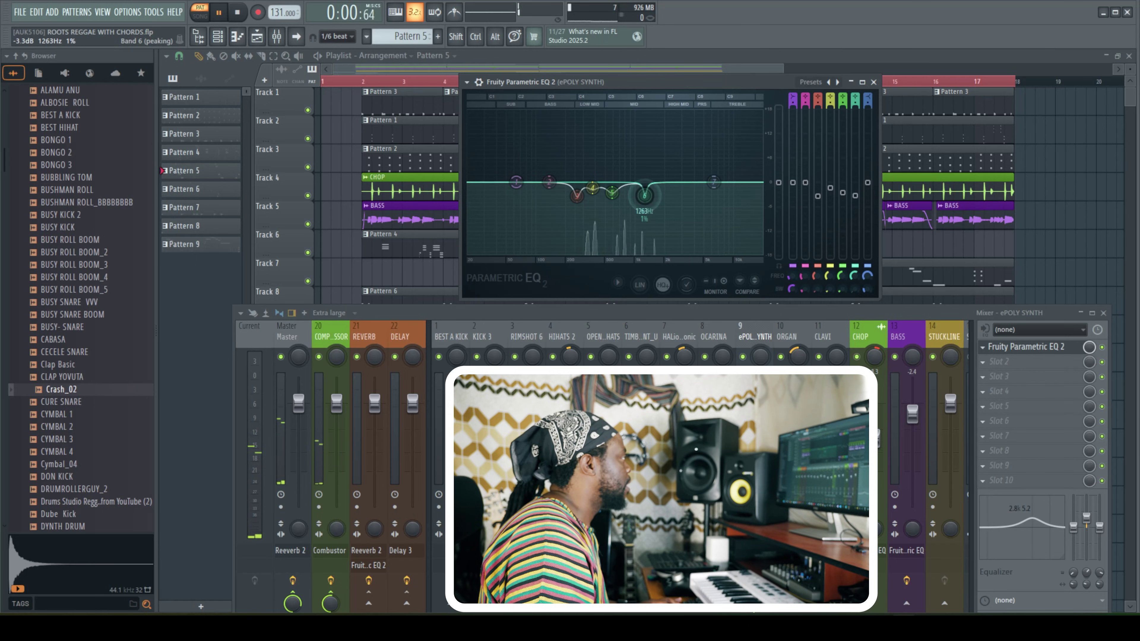
drag(551, 198, 550, 193)
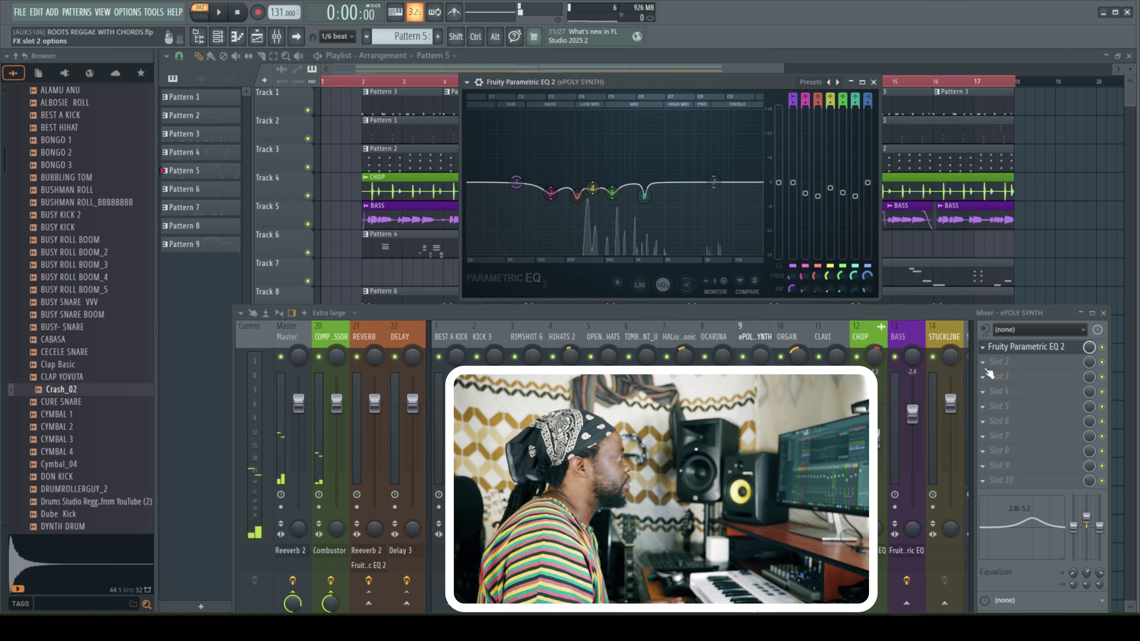
key(space)
Load a second Fruity Parametric EQ 2 in ePOLY SYNTH's second slot and move its window over the first equalizer
click(1015, 362)
mouse_move(1032, 309)
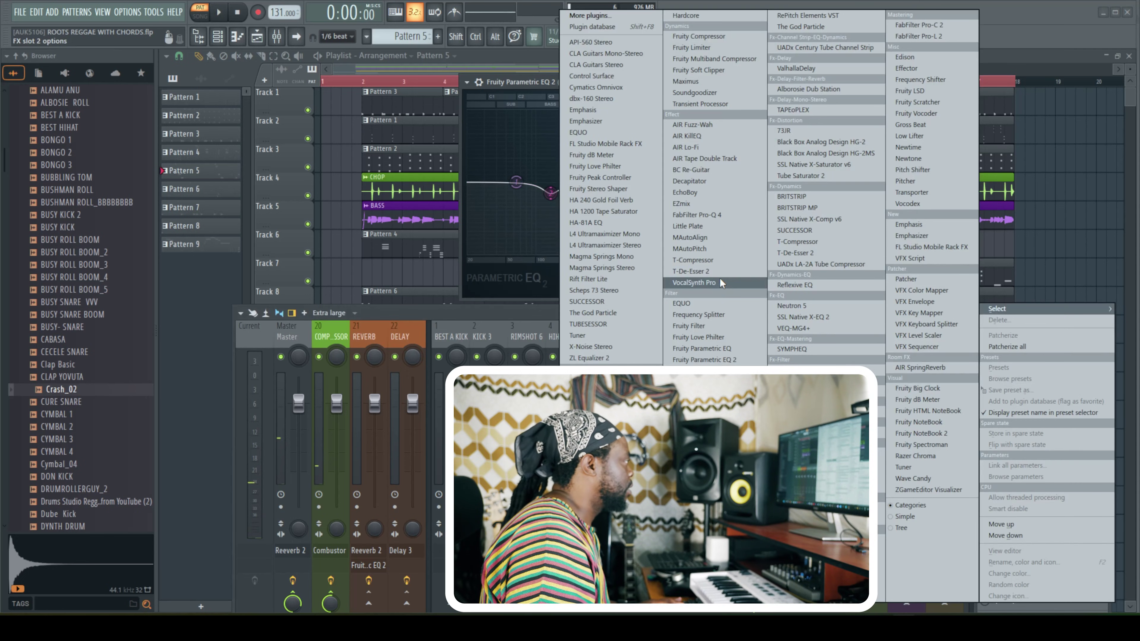
click(717, 360)
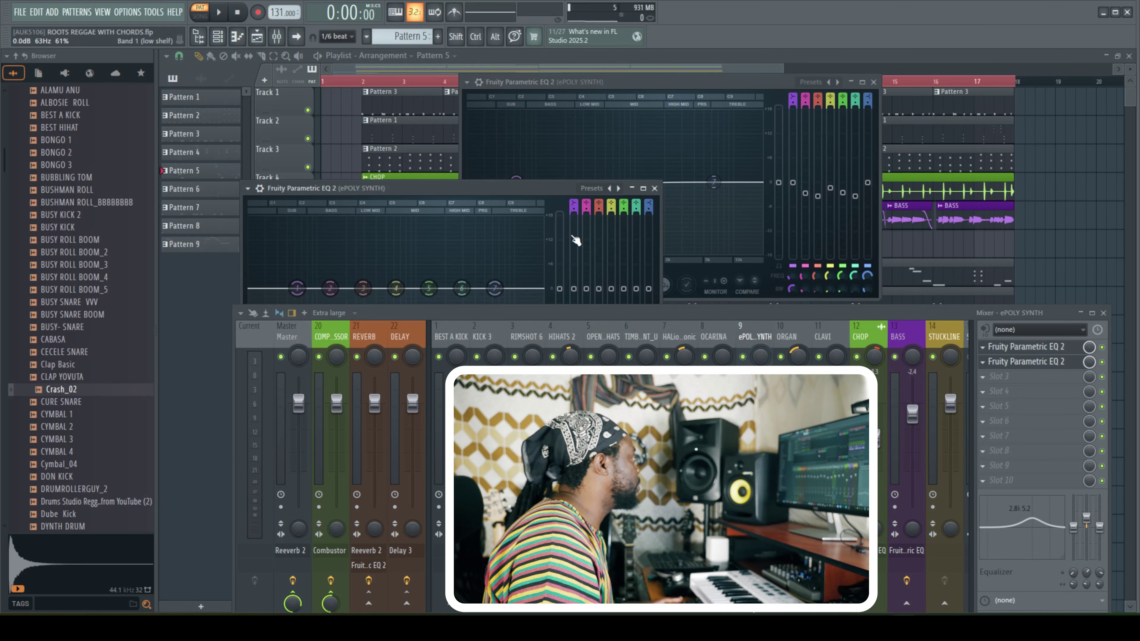
drag(471, 191, 697, 100)
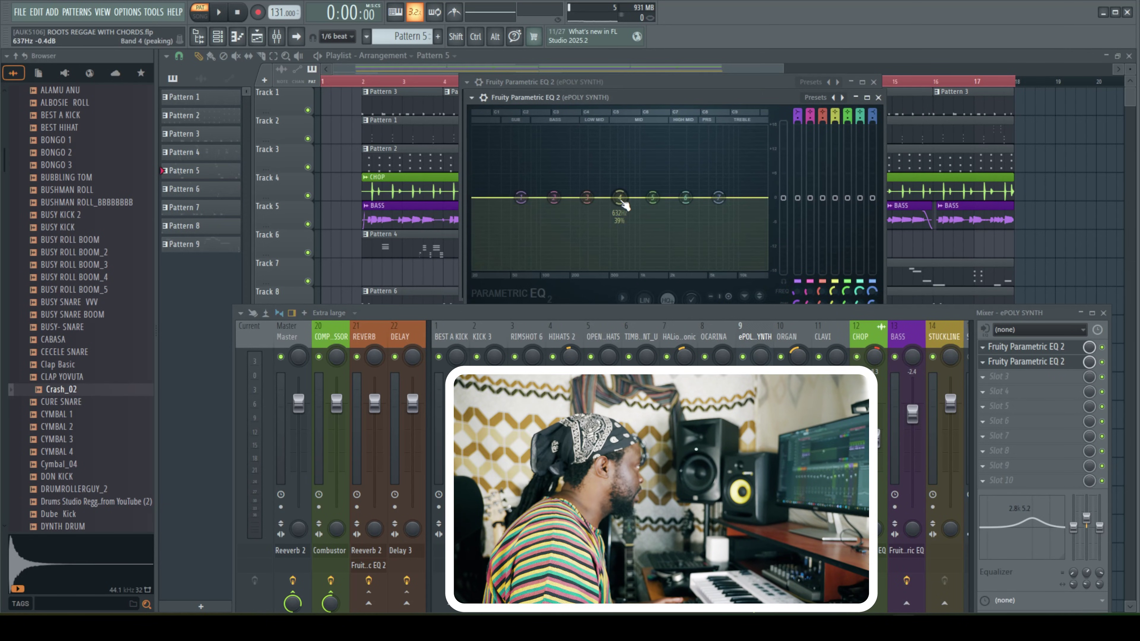
Make band 4 of the second equalizer a high-pass filter in the bass range, pull band 5 down near 90 Hz, and audition the result
right_click(624, 204)
mouse_move(640, 228)
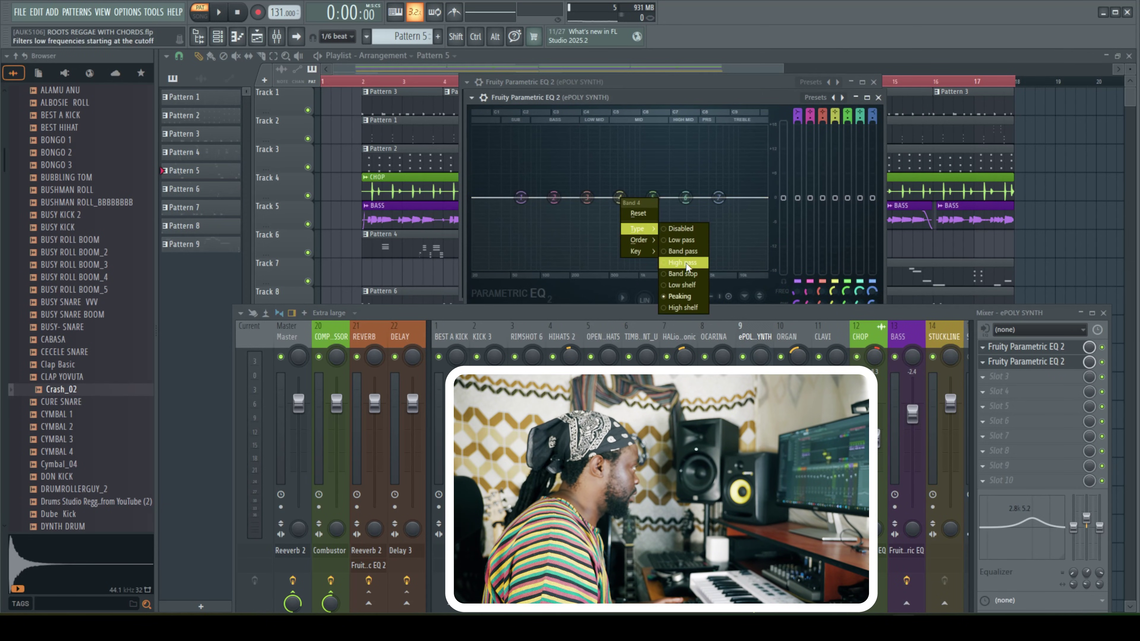
click(686, 264)
drag(655, 203, 555, 197)
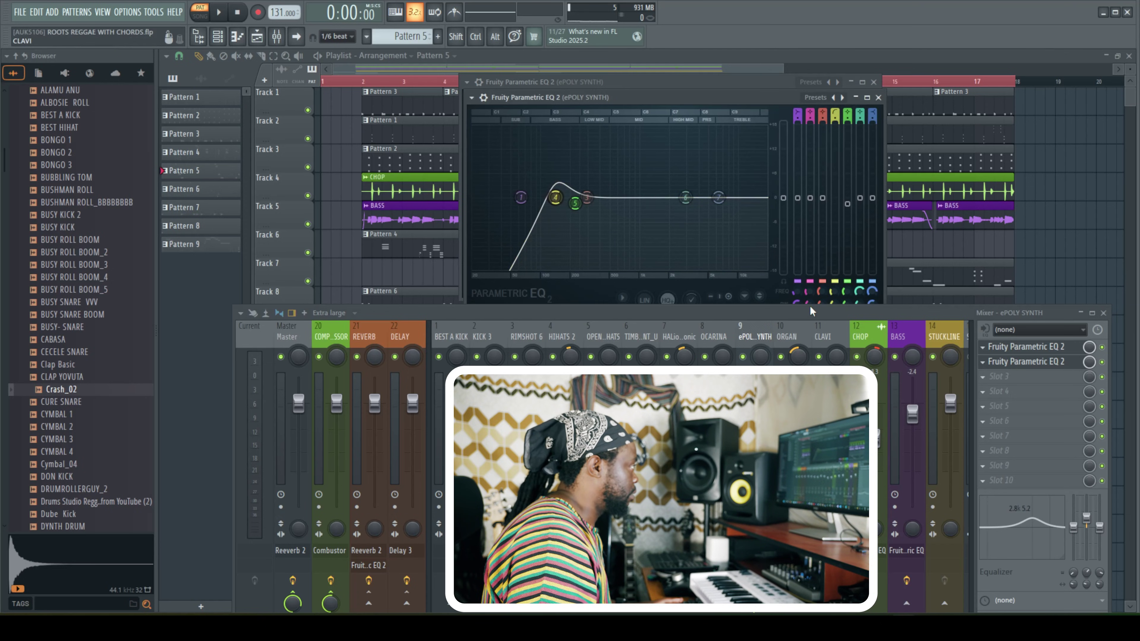
drag(810, 310, 805, 330)
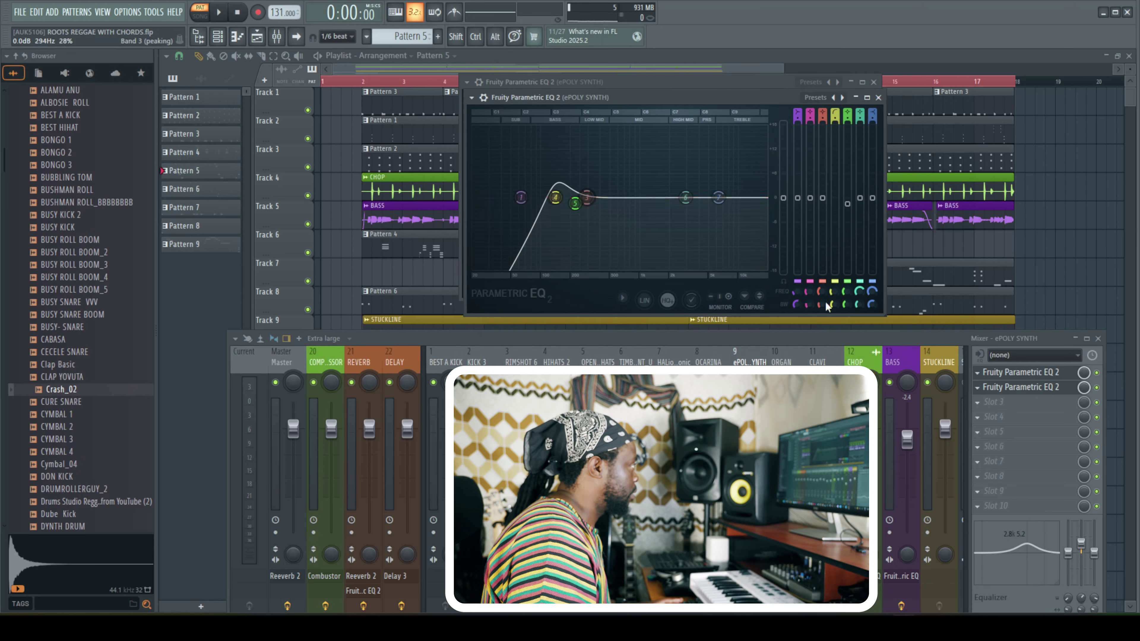
drag(564, 197, 535, 220)
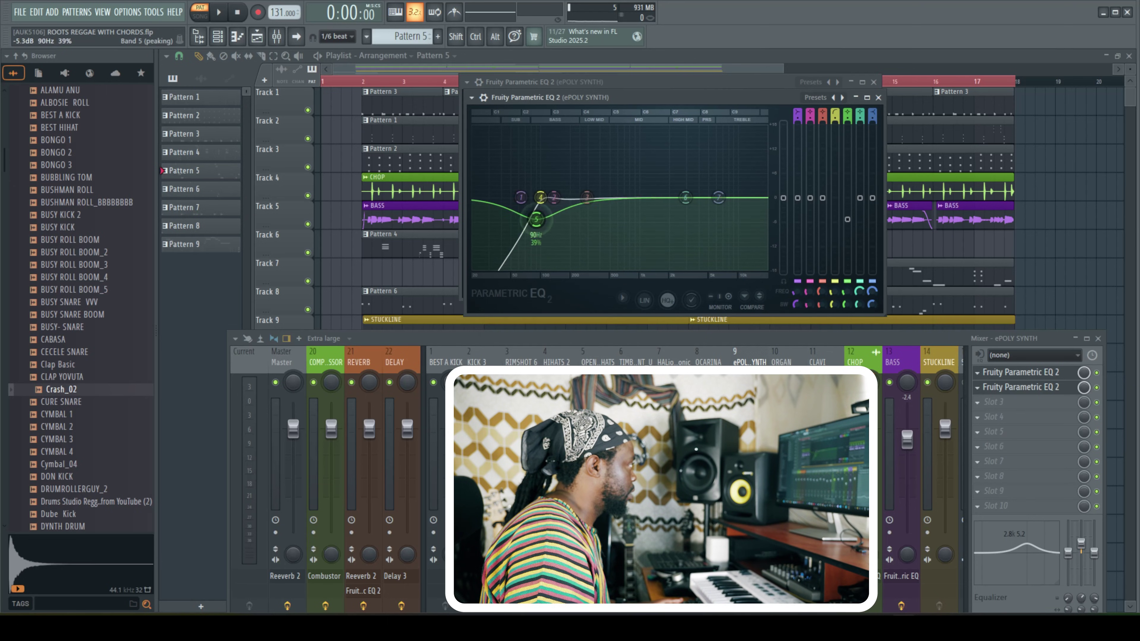
key(space)
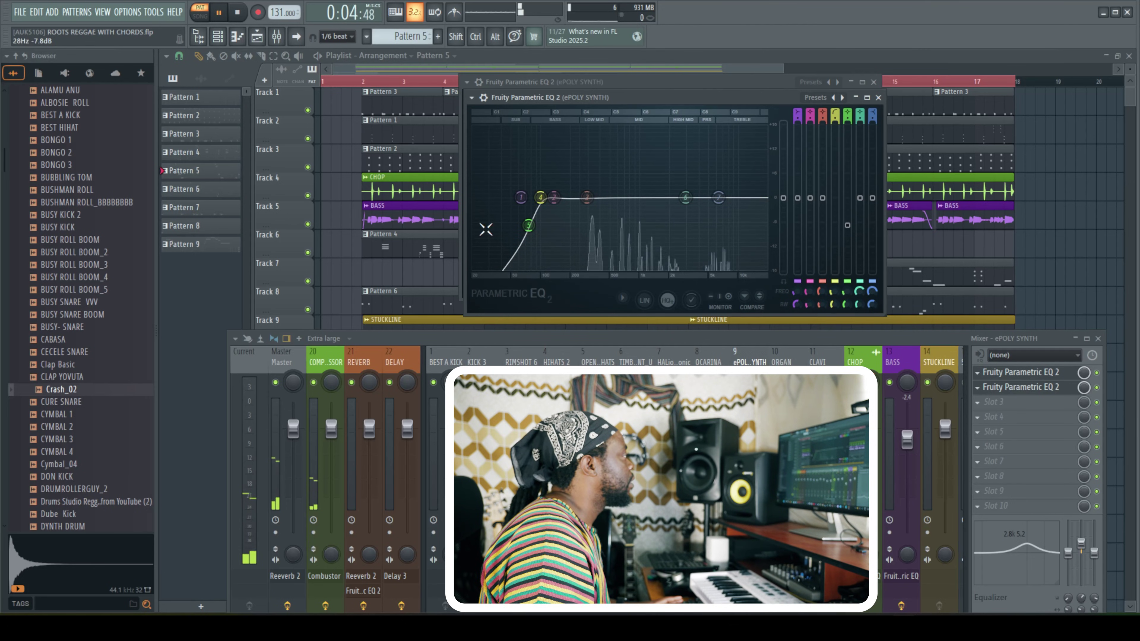
key(space)
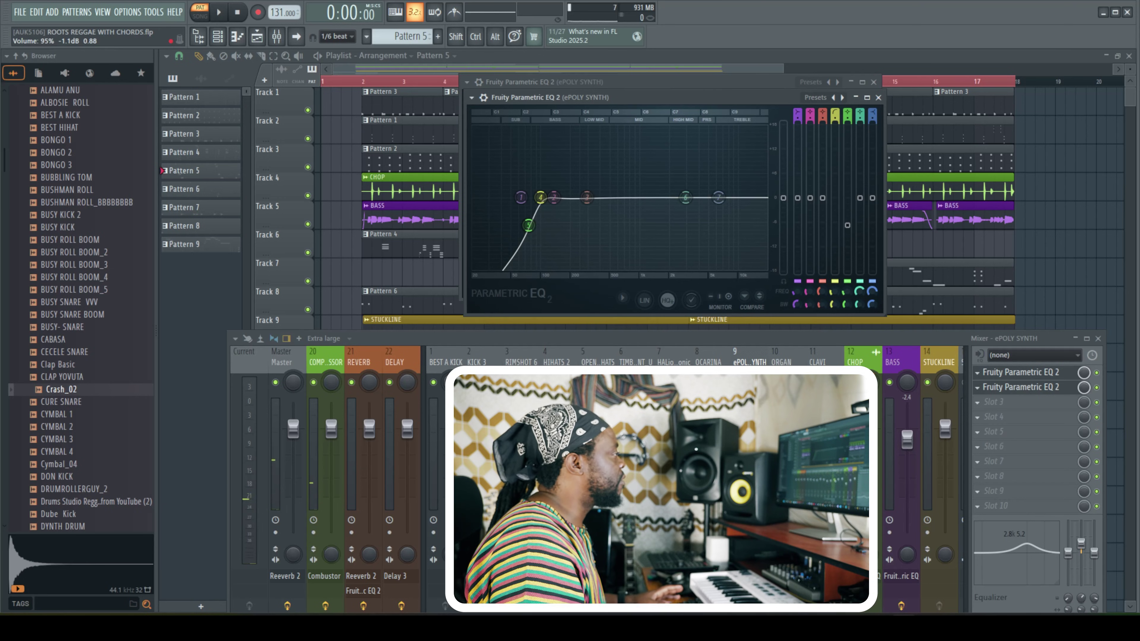
Lower ePOLY SYNTH to -2.7 dB, play the full song from between bars 3 and 4, and close the mixer
drag(811, 334, 817, 203)
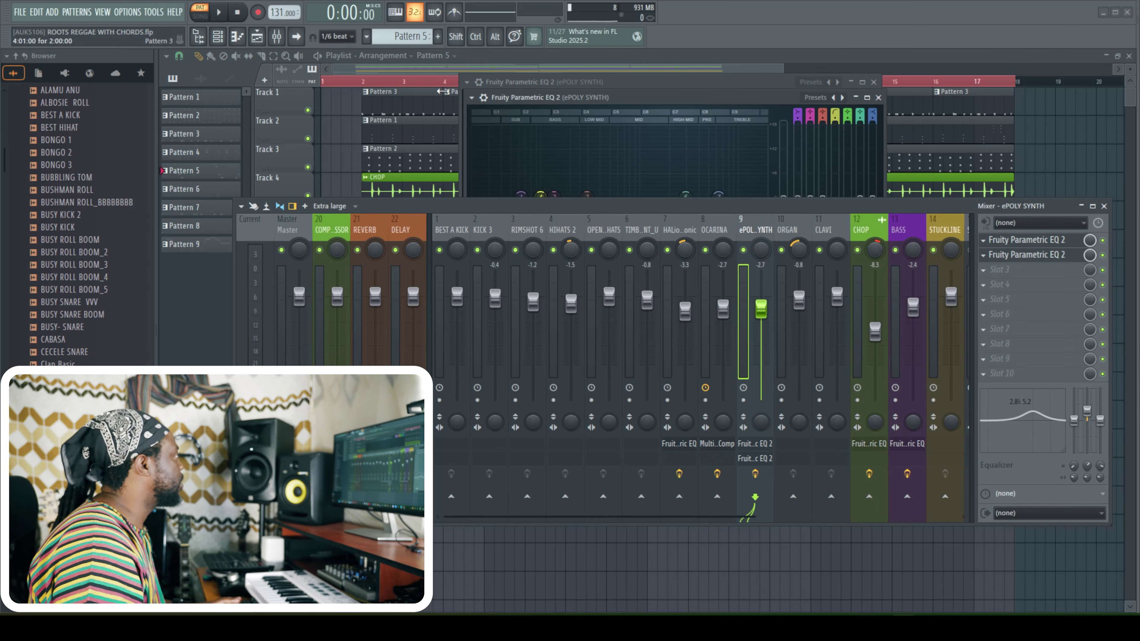
click(423, 82)
key(space)
click(1104, 207)
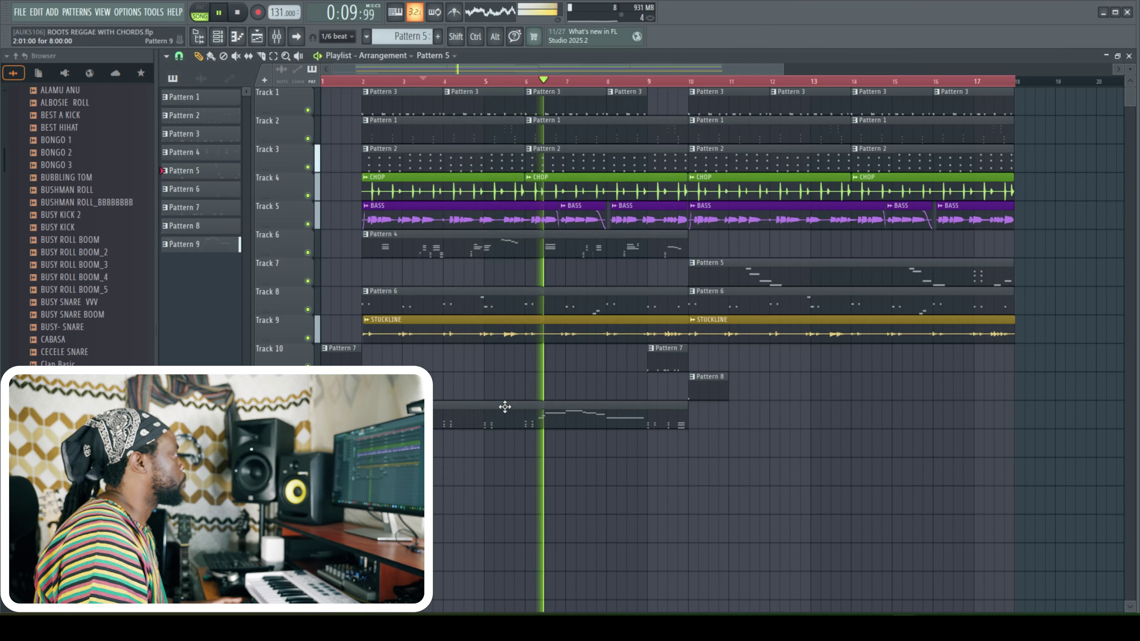
Listen to the arrangement to its end, check the track levels in the mixer, and stop playback
click(651, 418)
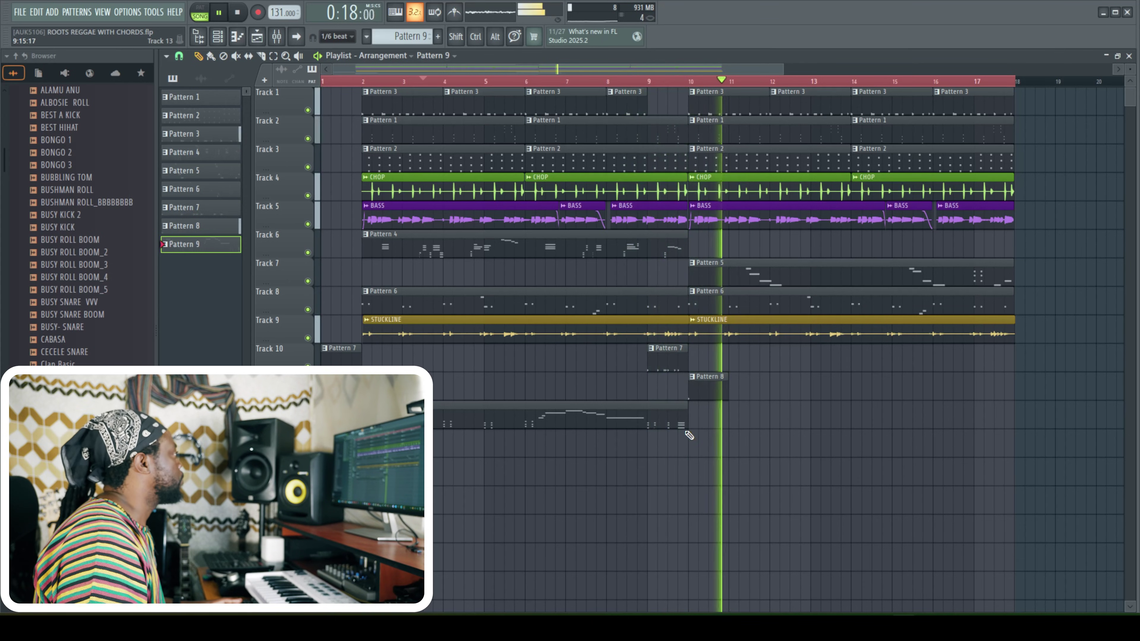
key(F9)
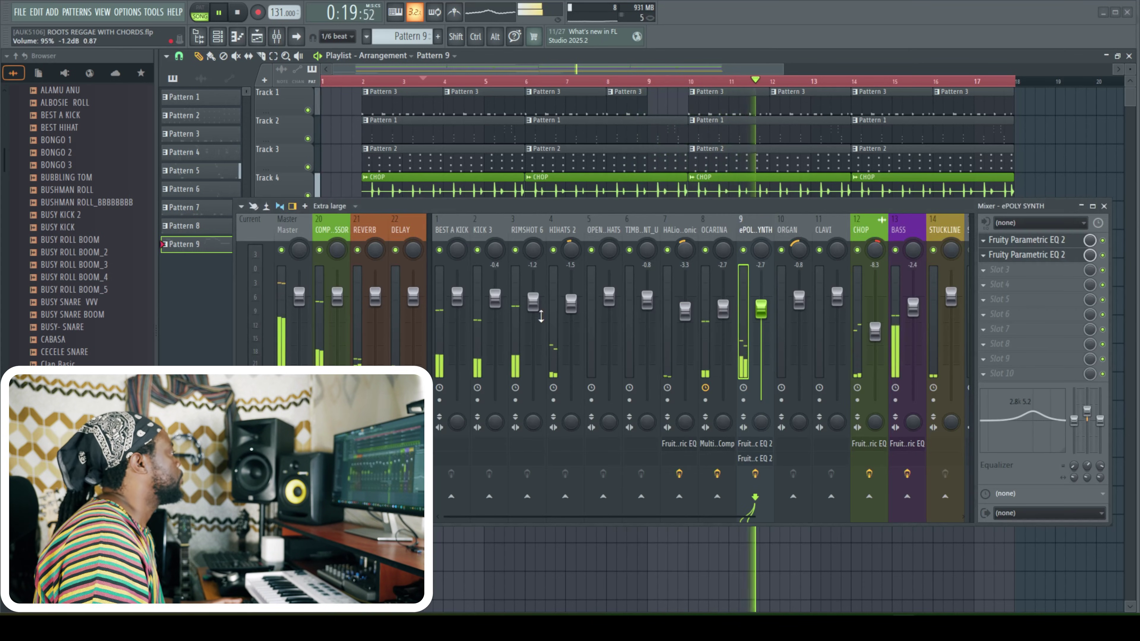
click(508, 237)
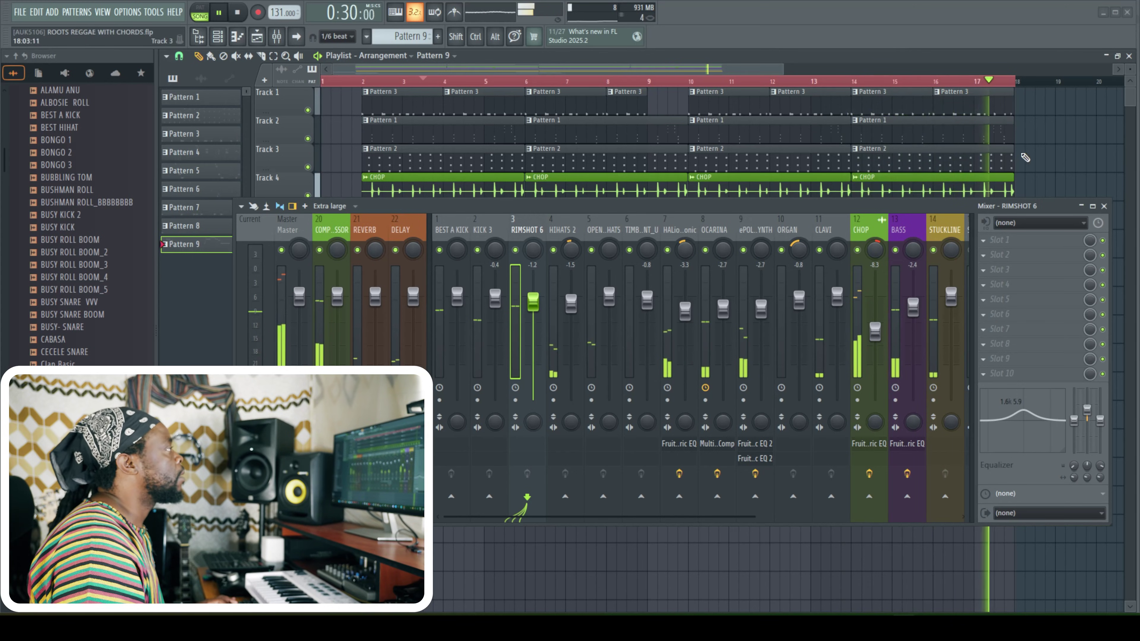
key(F9)
key(space)
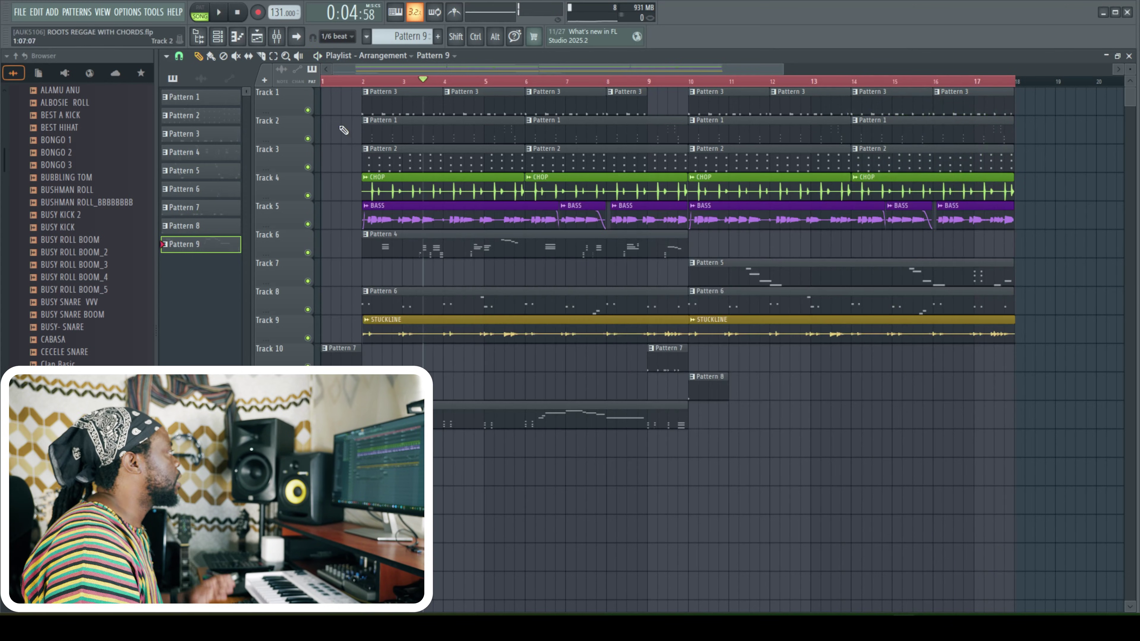
Place the playhead at bar 9 and load Emphasis in the Master track's second effect slot
drag(359, 79, 194, 87)
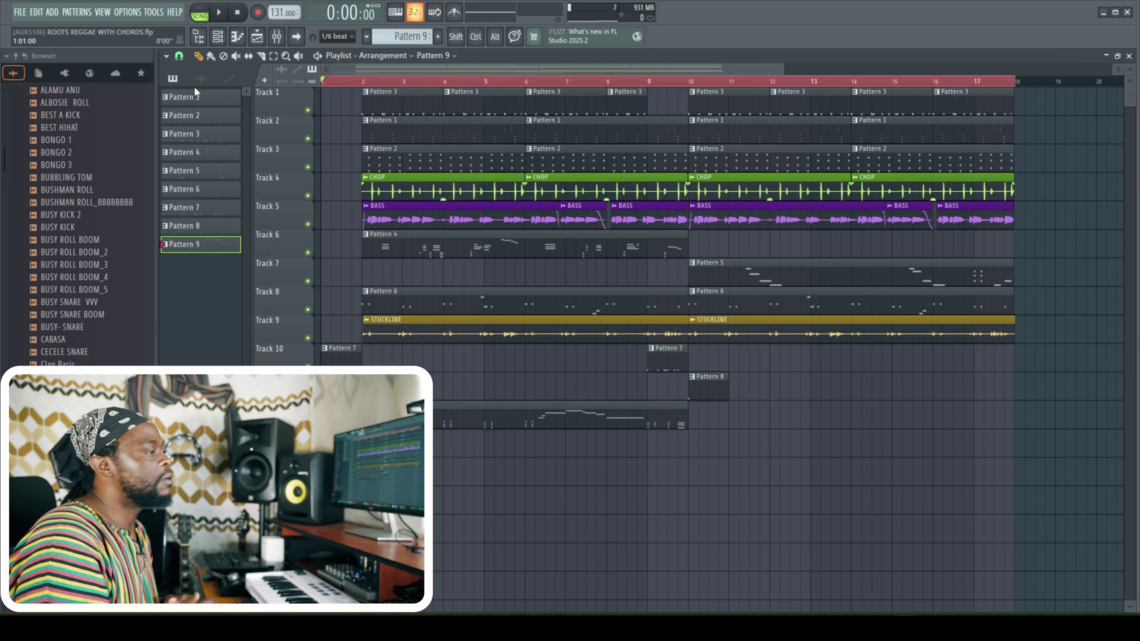
click(647, 80)
key(F9)
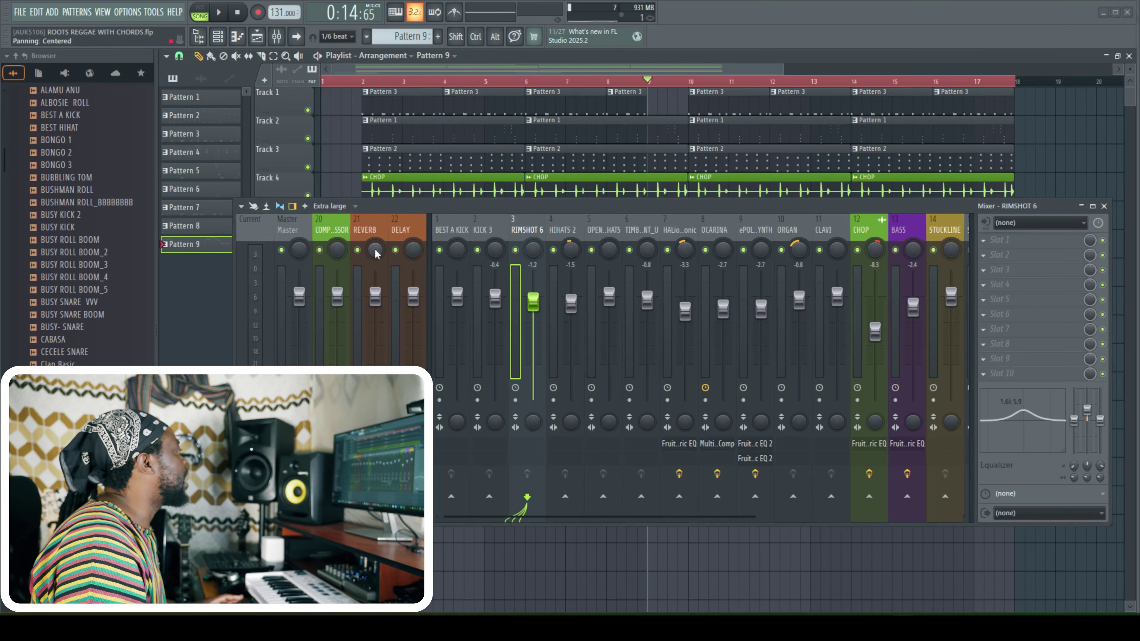
click(279, 239)
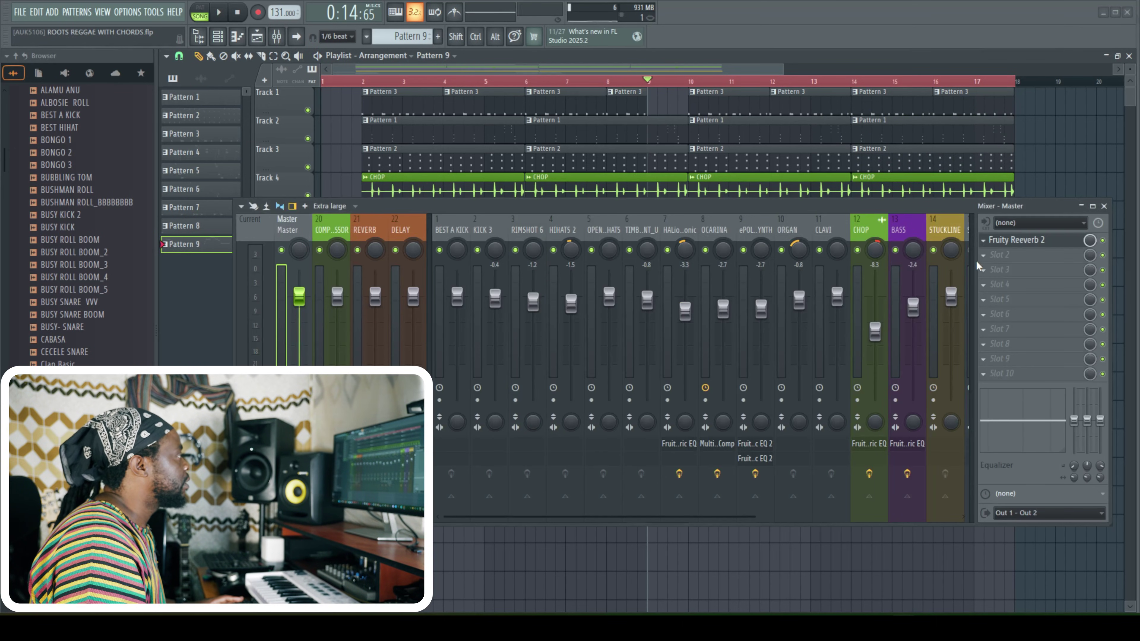
click(983, 255)
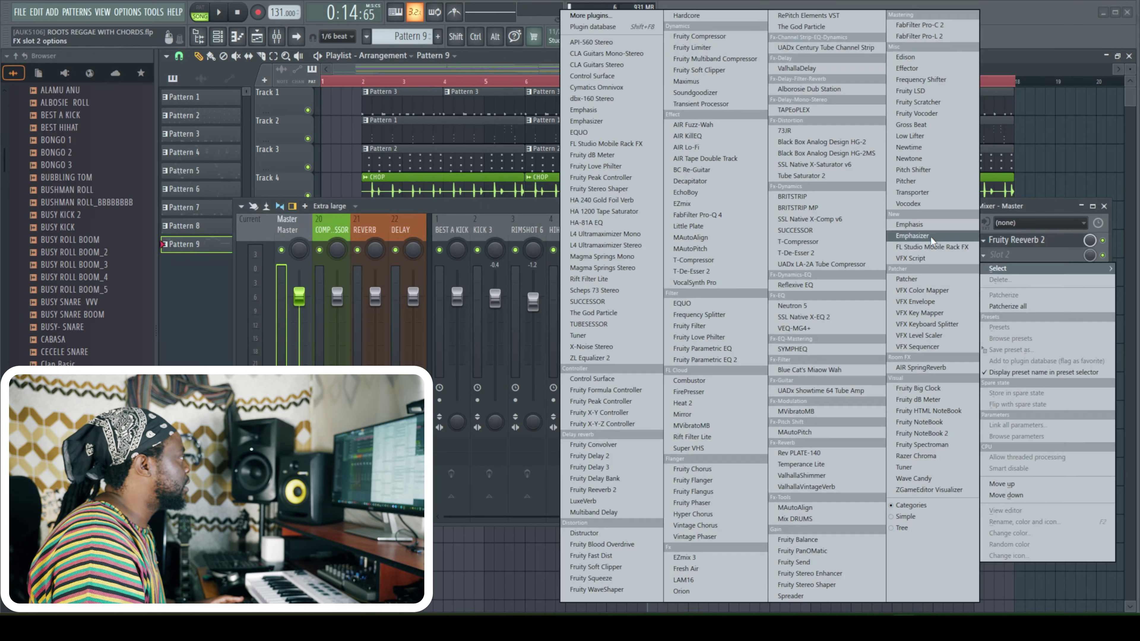
click(588, 110)
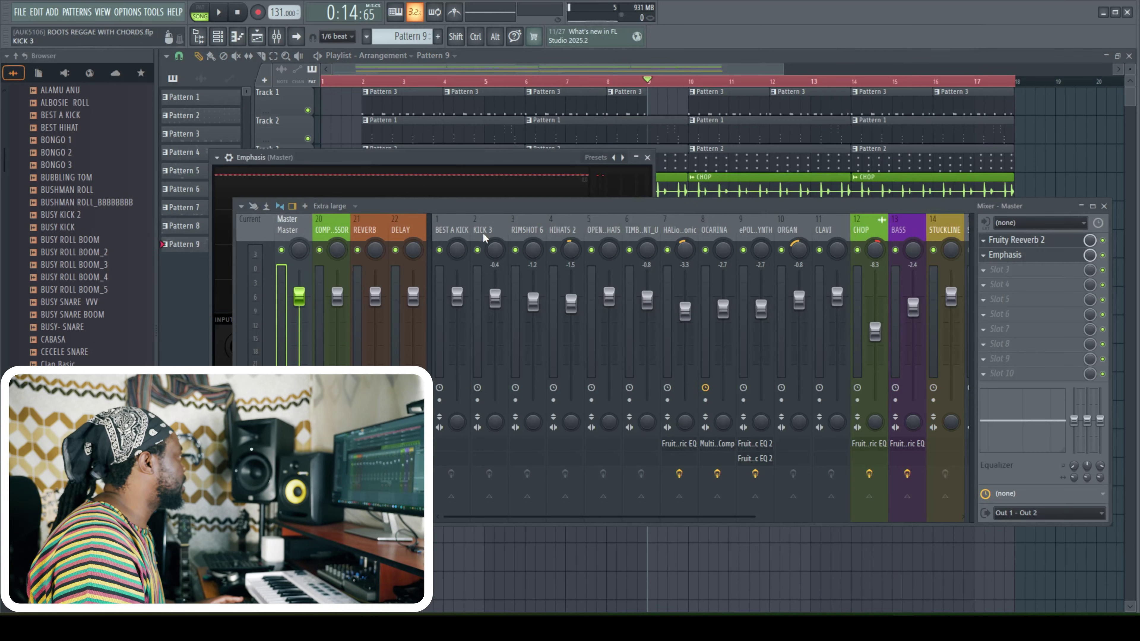
Arrange the Emphasis and mixer windows, play the song from bar 9, and set the Emphasis input gain to 3.3 dB
drag(466, 163, 570, 77)
drag(675, 210, 623, 291)
key(space)
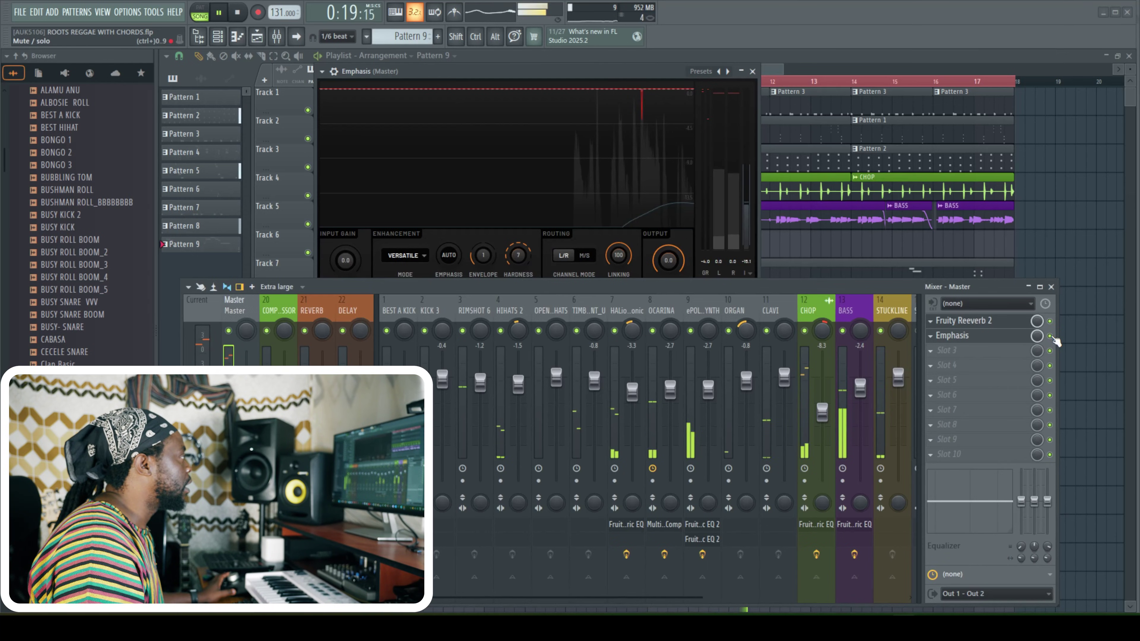
drag(346, 260, 347, 265)
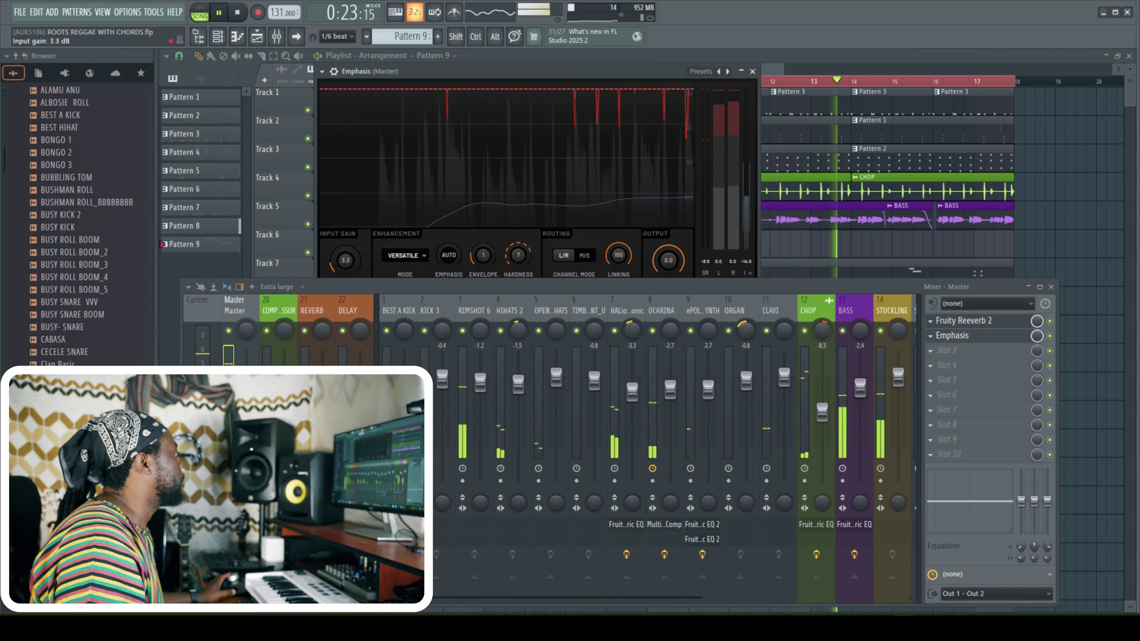
Move the mixer clear of the Emphasis window, stop playback, and choose Versatile as the enhancement mode
drag(428, 288, 436, 318)
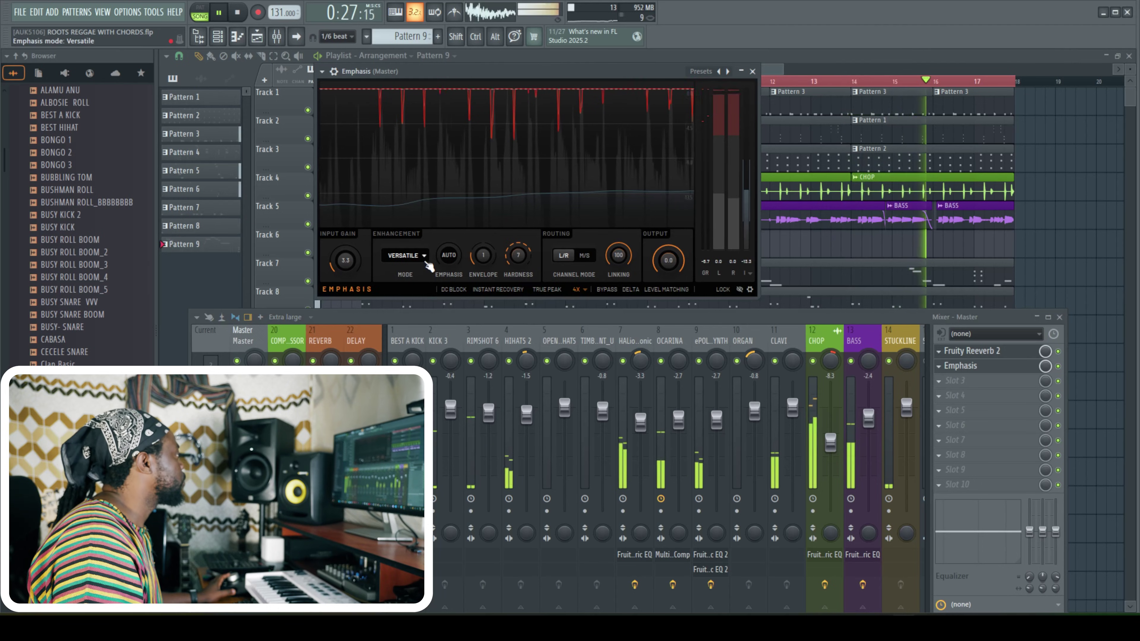
key(space)
click(424, 255)
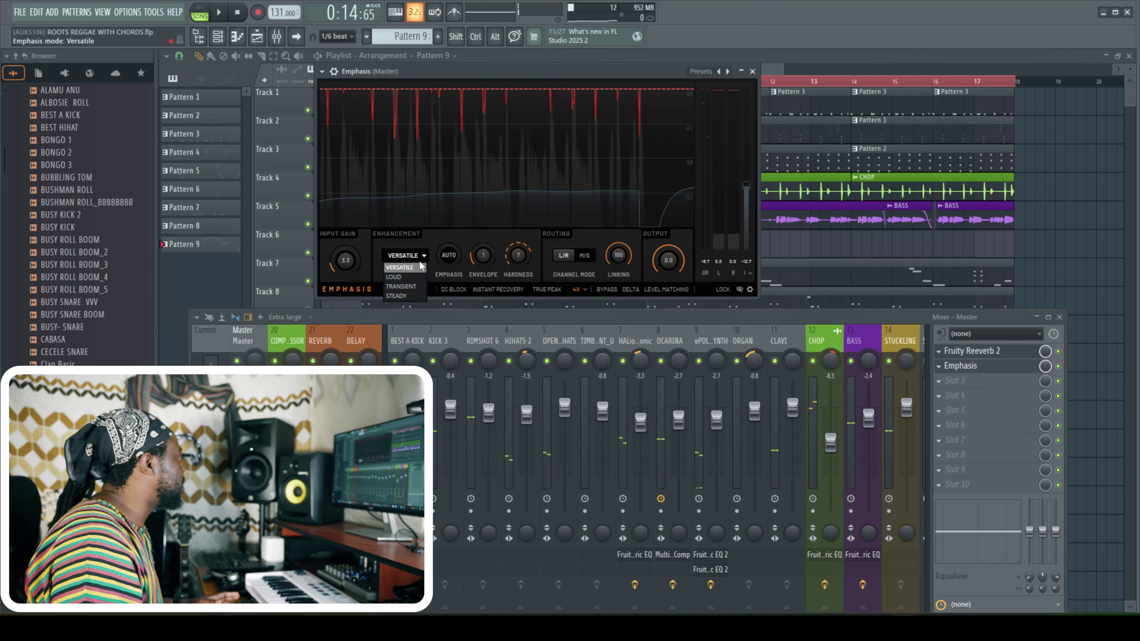
click(405, 269)
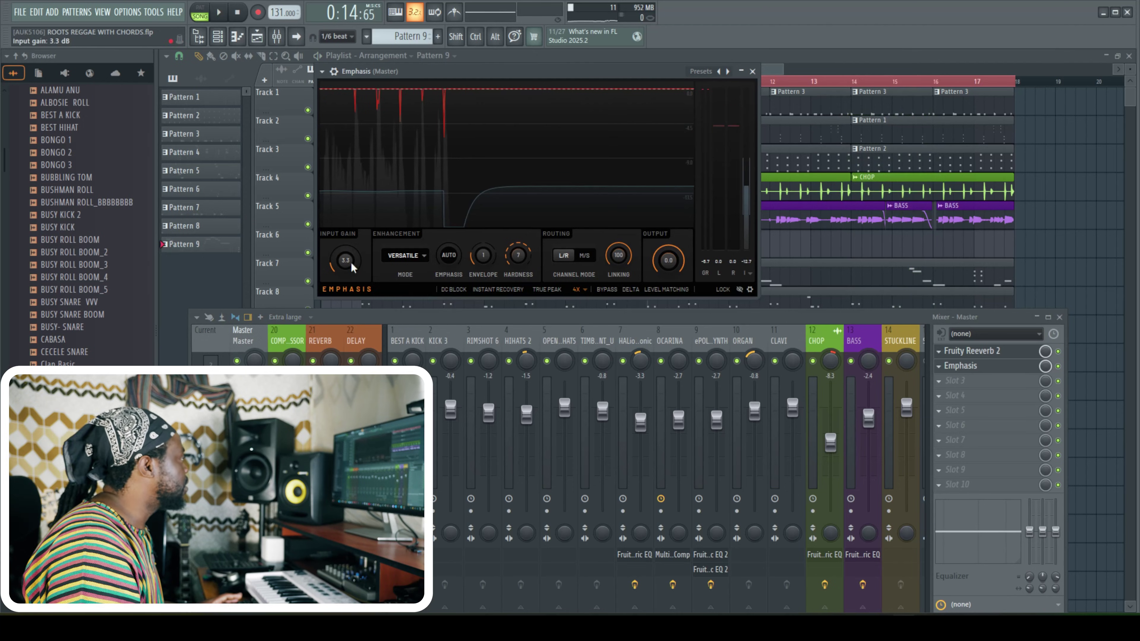
Audition the master briefly, bring the full mixer into view, solo STUCKLINE, and load Fruity Parametric EQ 2 in Master's third slot
key(space)
drag(768, 316, 790, 144)
key(space)
right_click(911, 190)
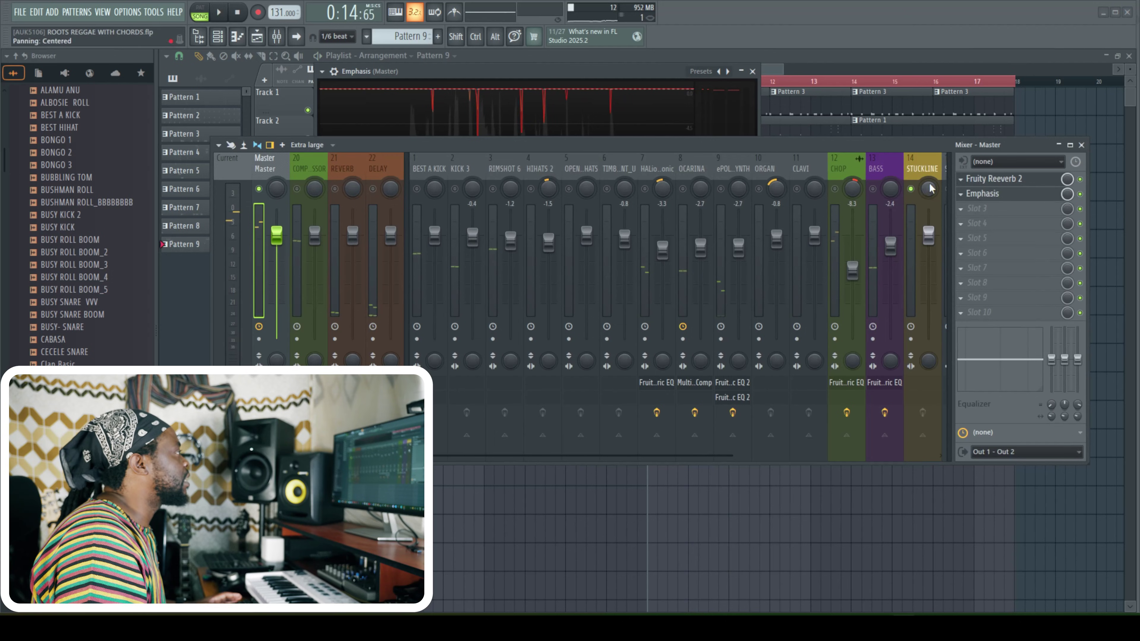
click(988, 208)
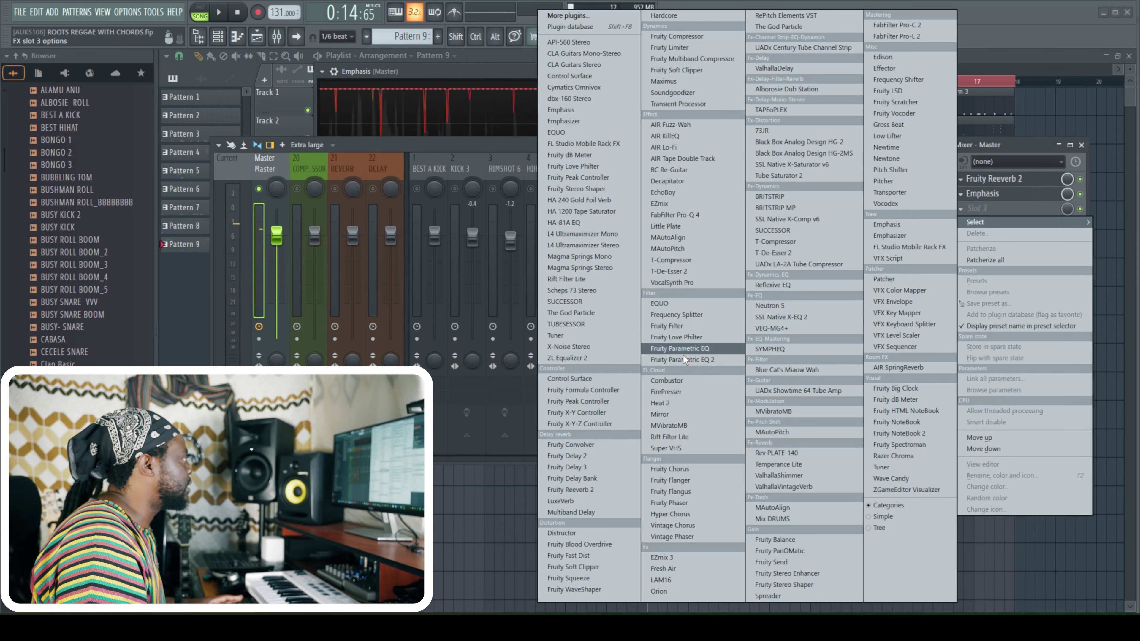
click(691, 358)
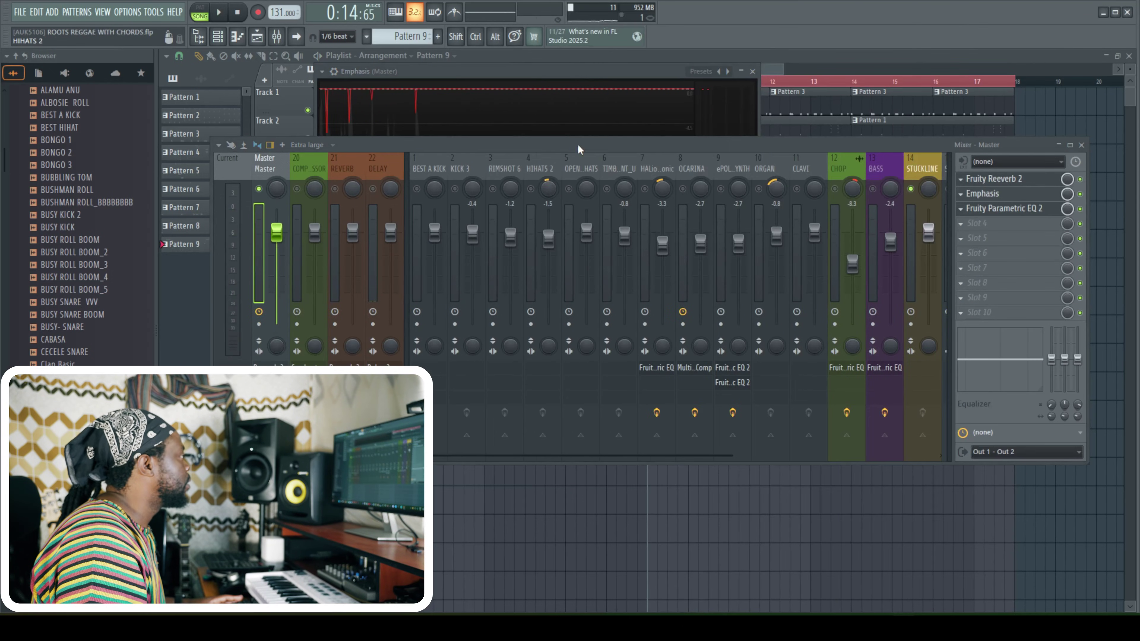
Load Fruity Parametric EQ 2 in STUCKLINE's first slot and arrange the mixer and equalizer windows
click(925, 176)
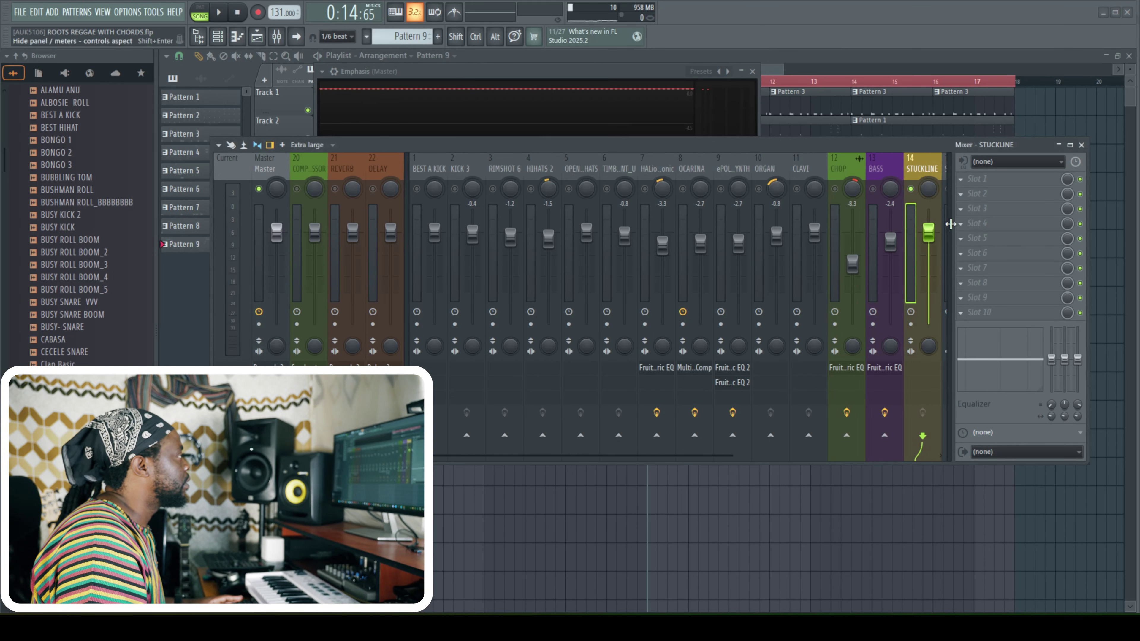
click(965, 179)
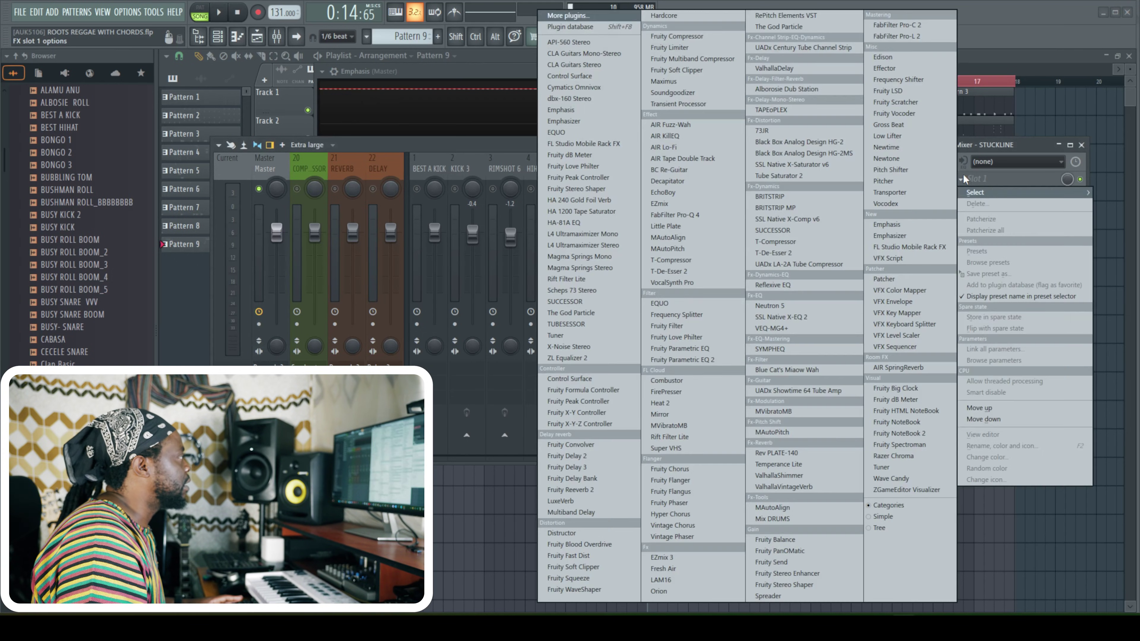
click(708, 361)
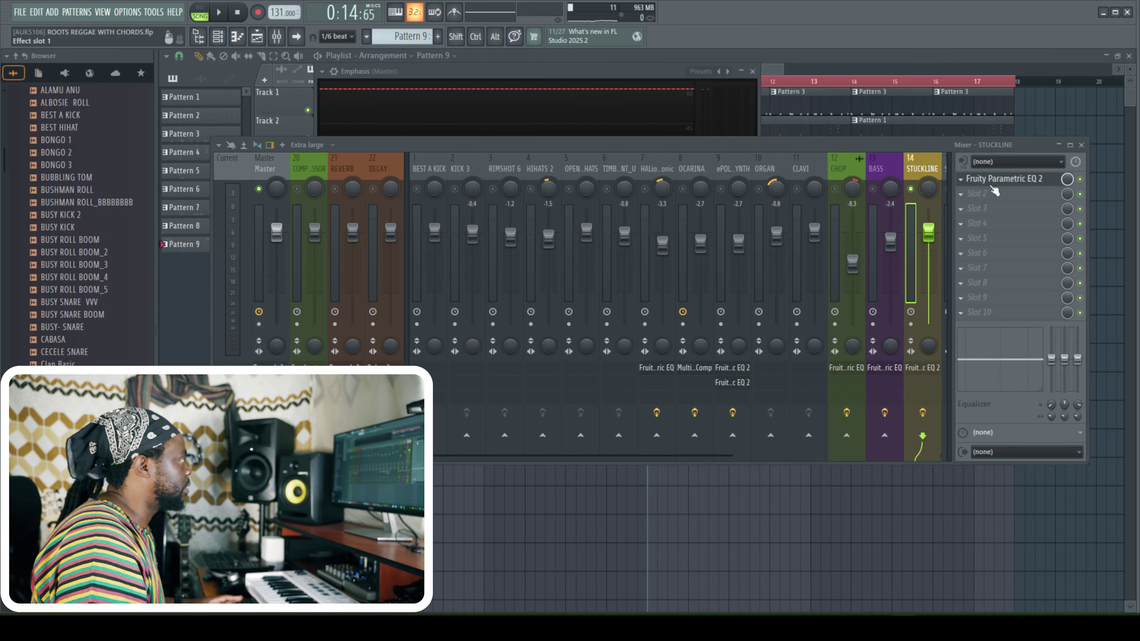
key(F6)
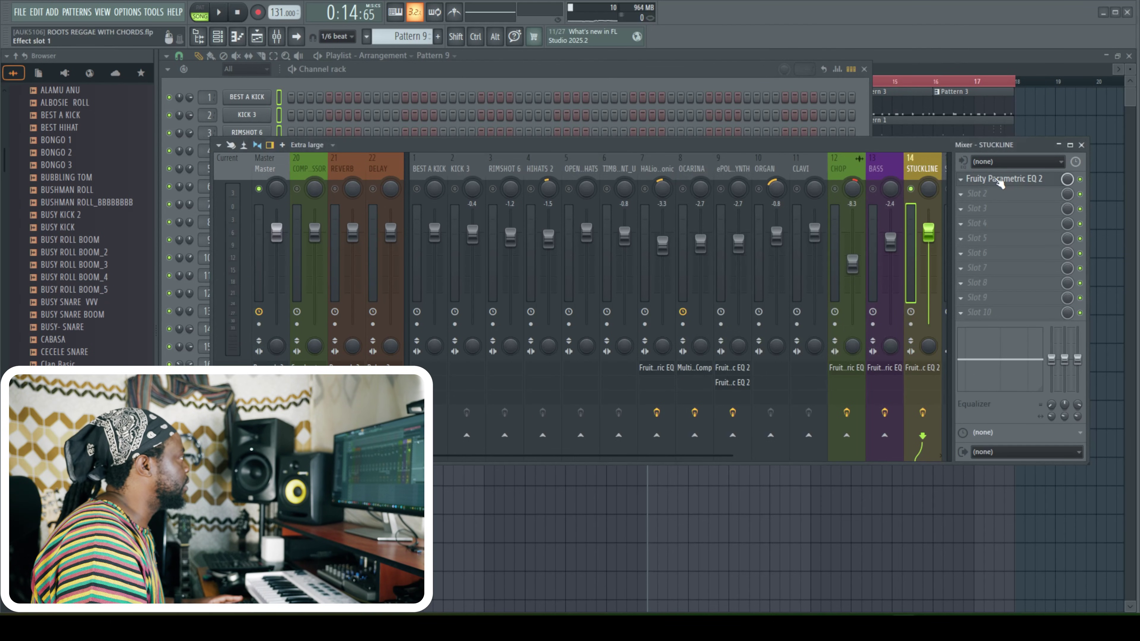
drag(705, 152, 755, 353)
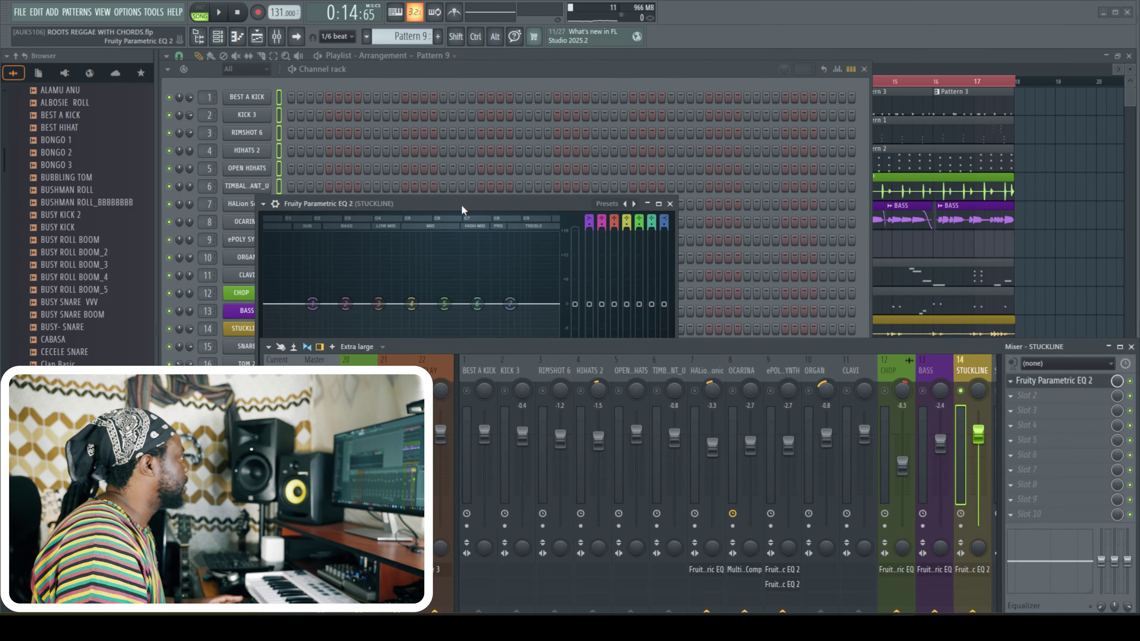
drag(468, 202, 681, 93)
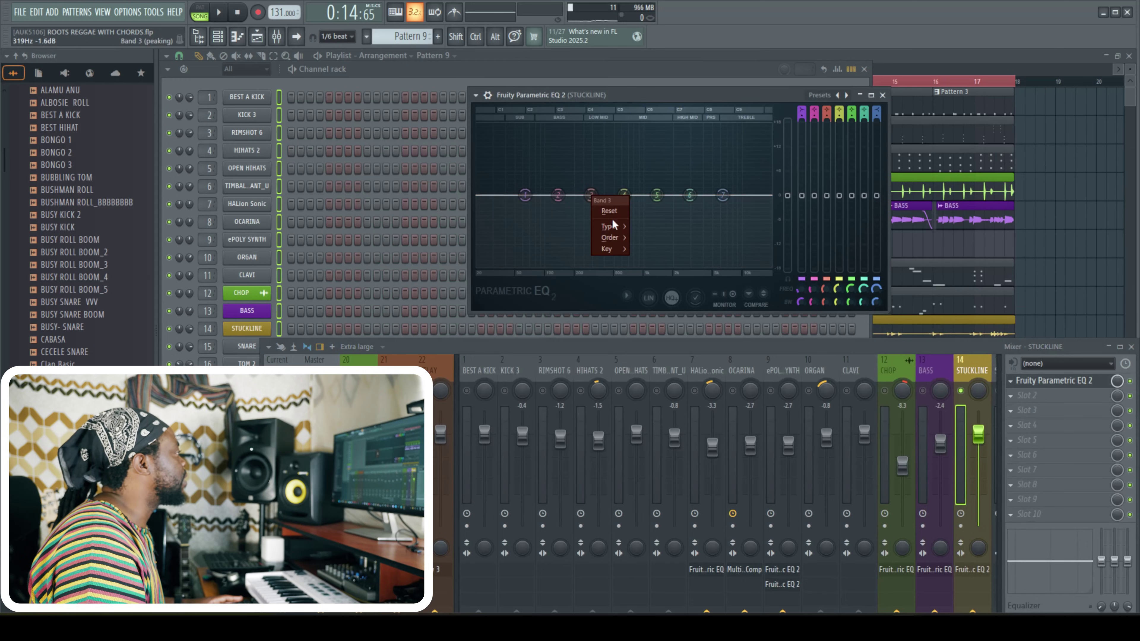
Delete Fruity Parametric EQ 2 from STUCKLINE's first slot and load Fruity Parametric EQ there instead
mouse_move(615, 227)
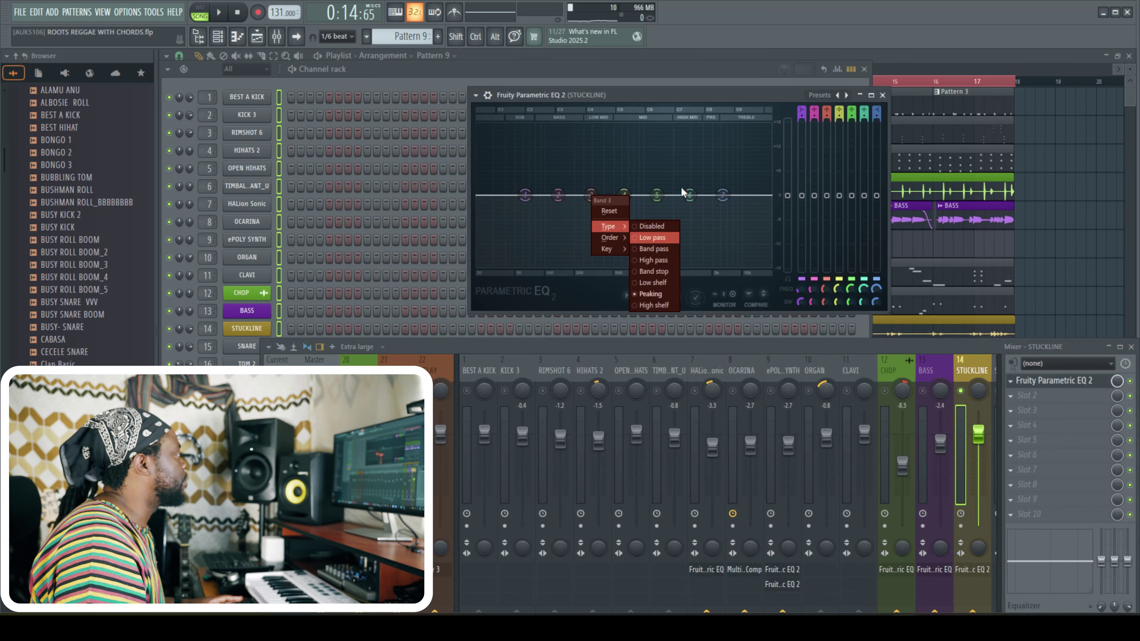
click(1016, 382)
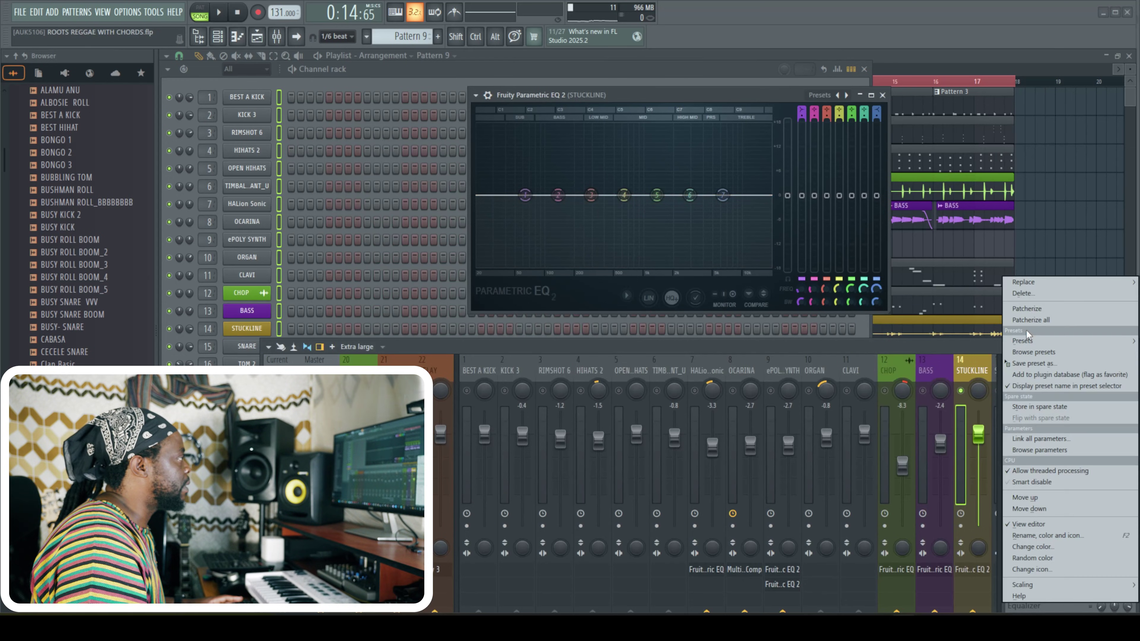
click(1028, 297)
click(611, 355)
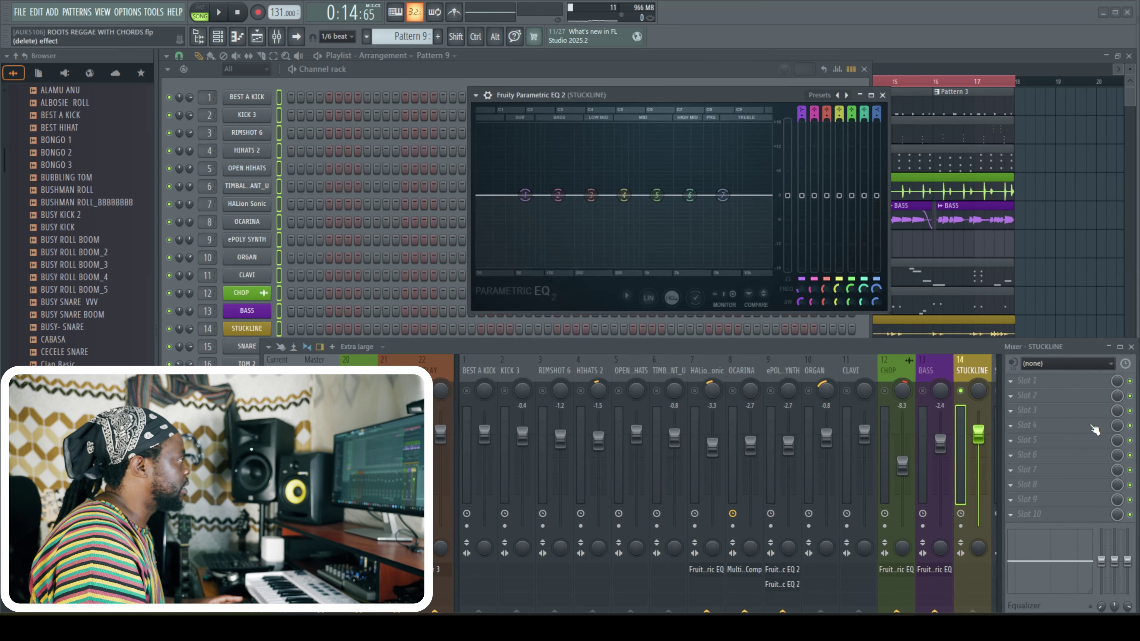
click(1012, 383)
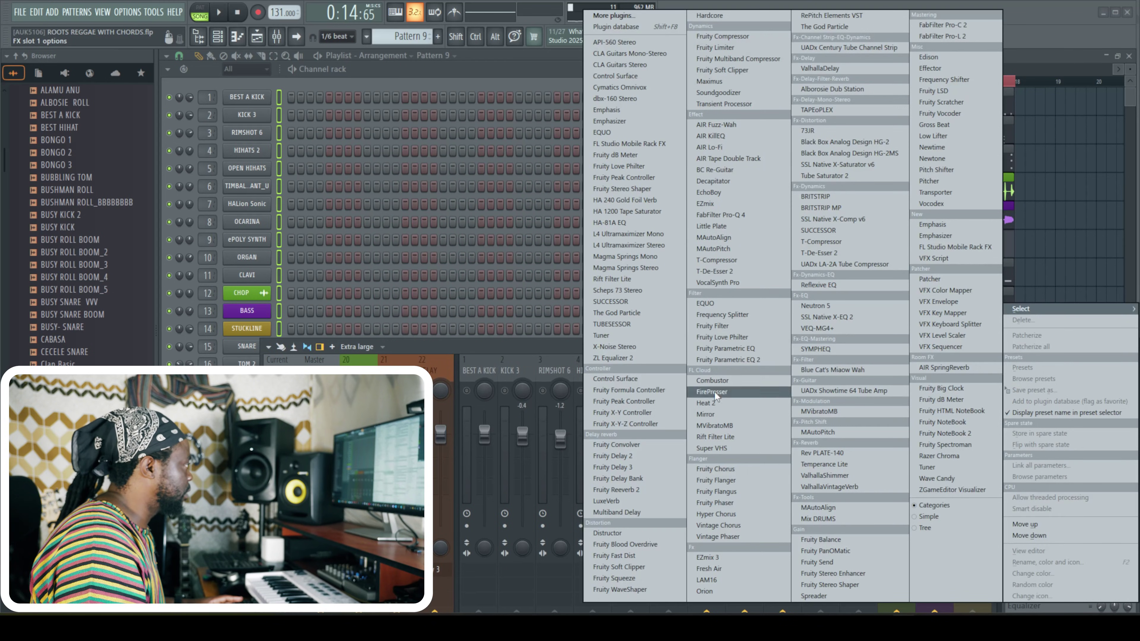
click(747, 351)
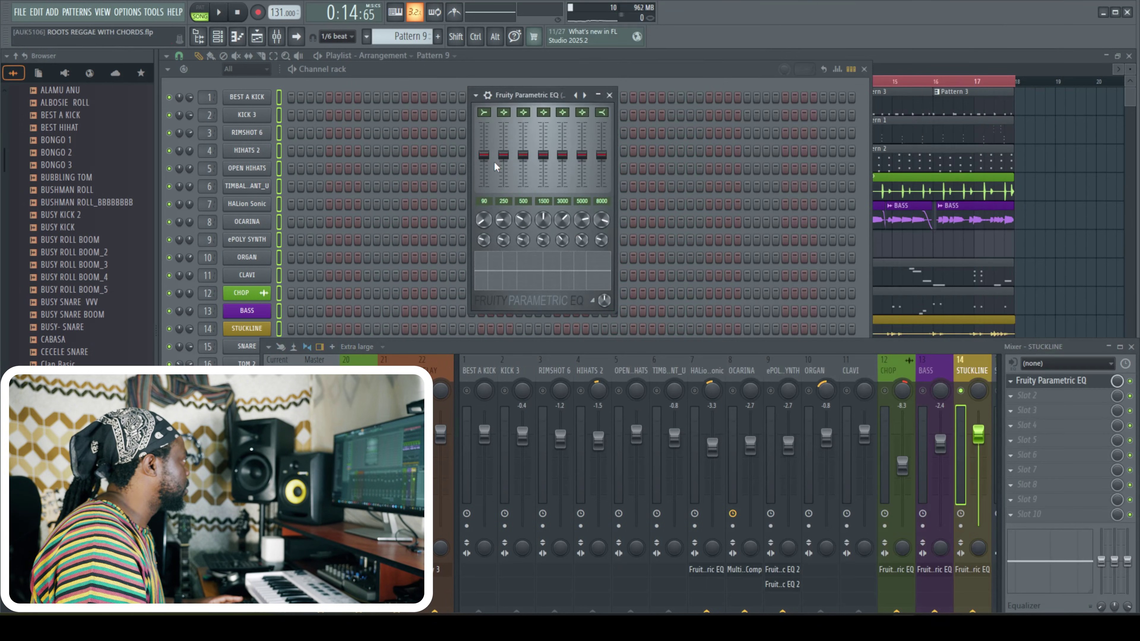
While the song plays, pull STUCKLINE's EQ bands 1 and 7 fully down, cut band 6, and boost bands 3 to 5
key(space)
mouse_move(543, 156)
mouse_down()
mouse_move(544, 142)
mouse_move(563, 149)
mouse_move(524, 151)
mouse_up()
mouse_move(601, 155)
mouse_down()
mouse_move(601, 186)
mouse_move(582, 162)
mouse_up()
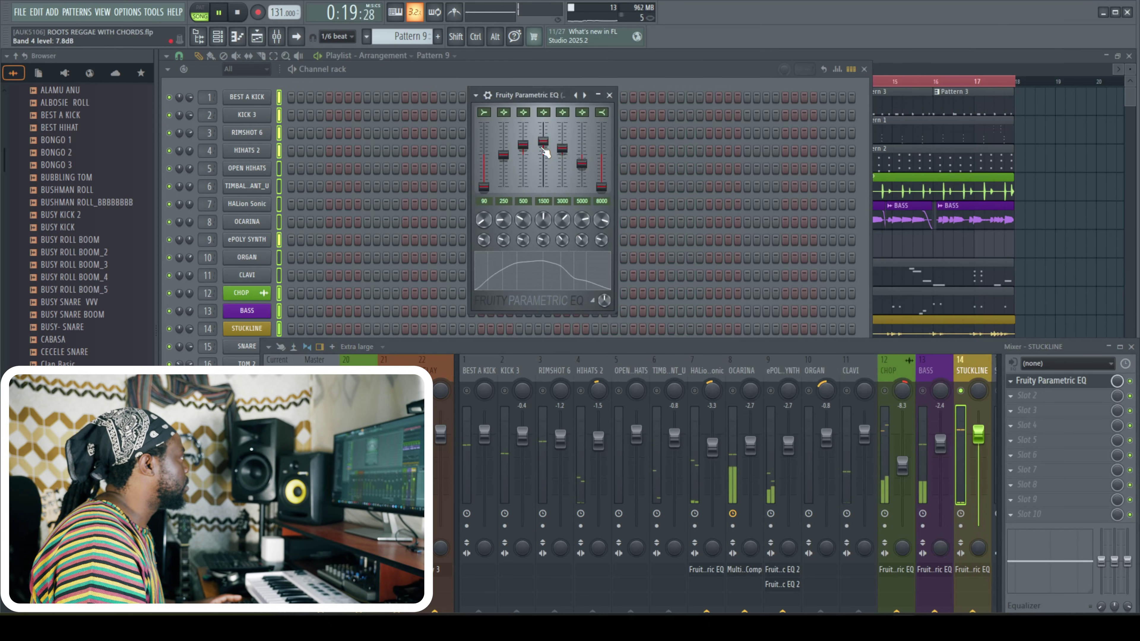
key(space)
Load UADx Showtime 64 Tube Amp in STUCKLINE's second slot and move its window up to show the amp controls
click(1010, 396)
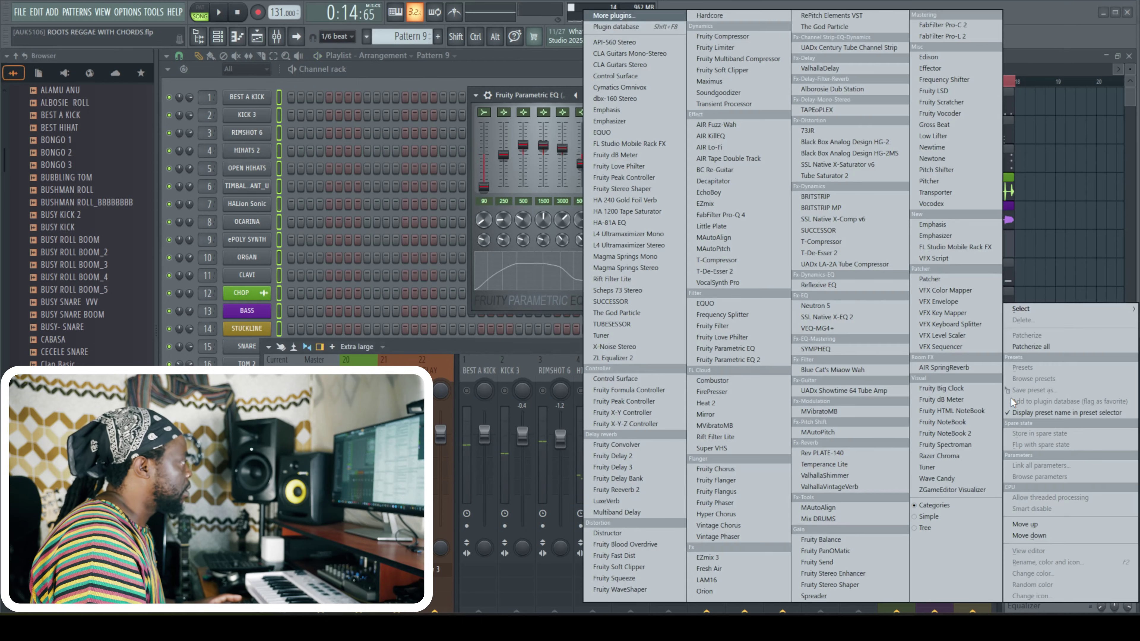
click(859, 389)
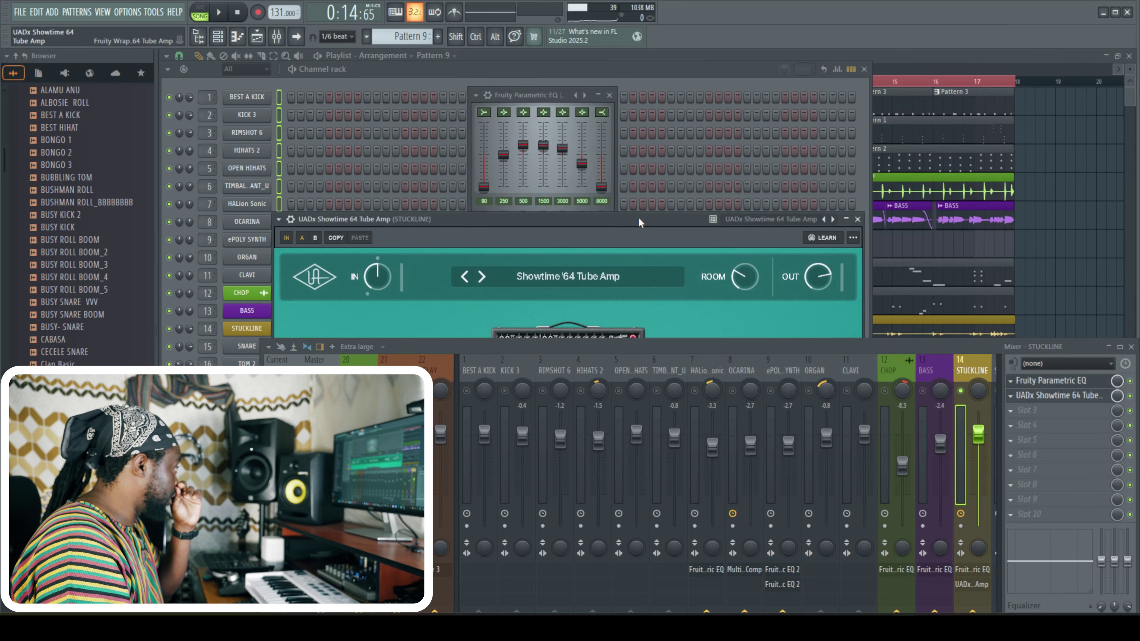
drag(639, 219, 627, 95)
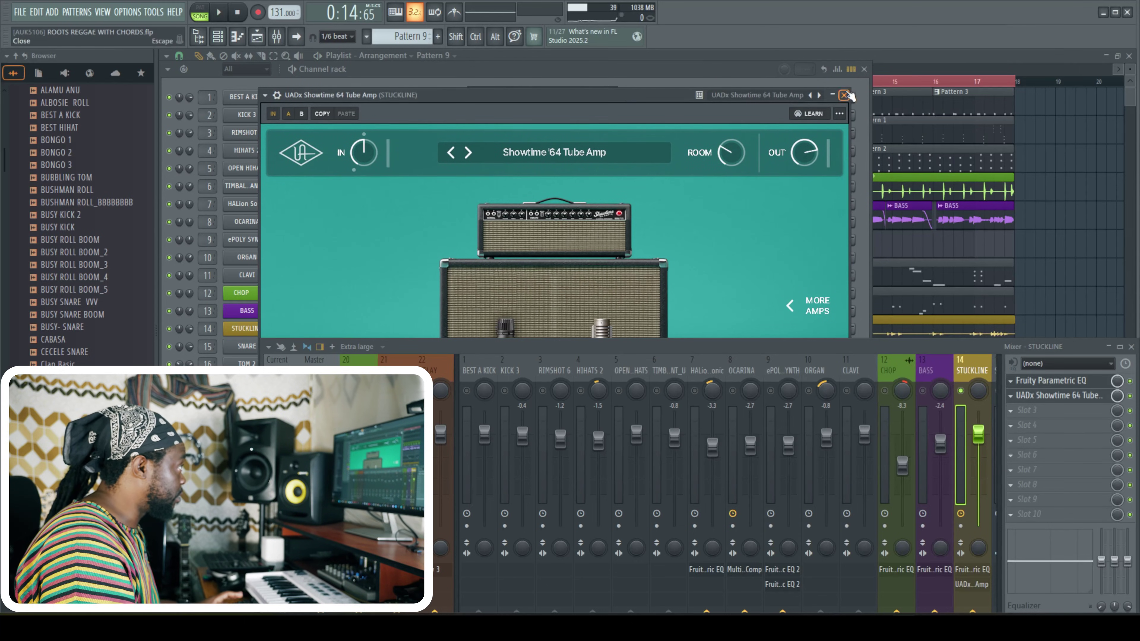
Play the song from bar 9 and lower STUCKLINE's volume to about -2.0 dB
key(space)
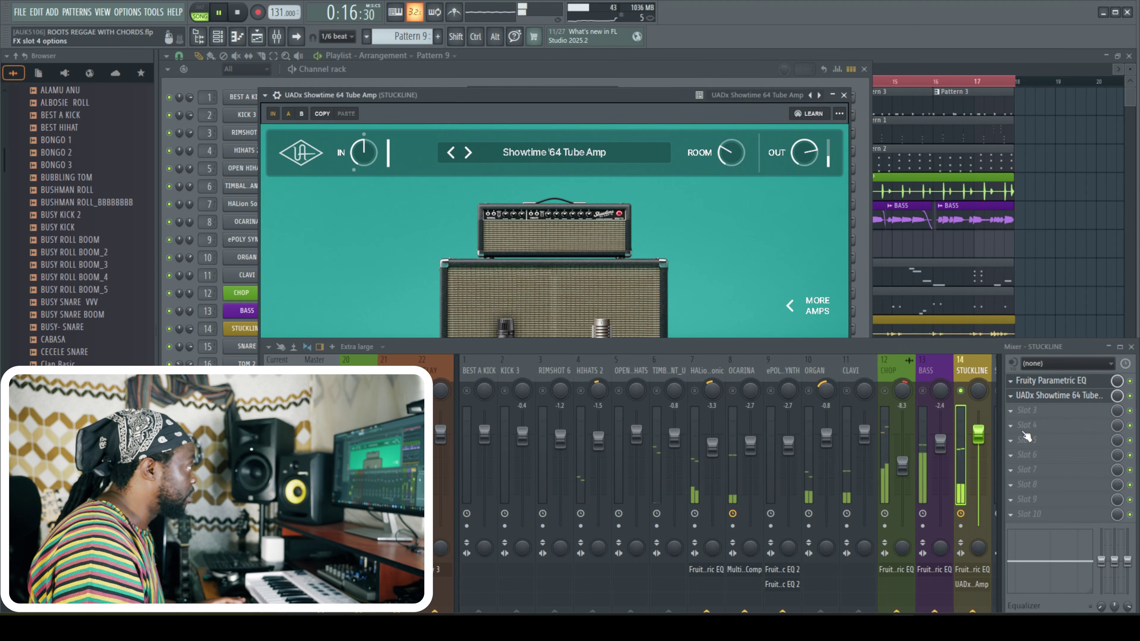
drag(981, 442, 985, 450)
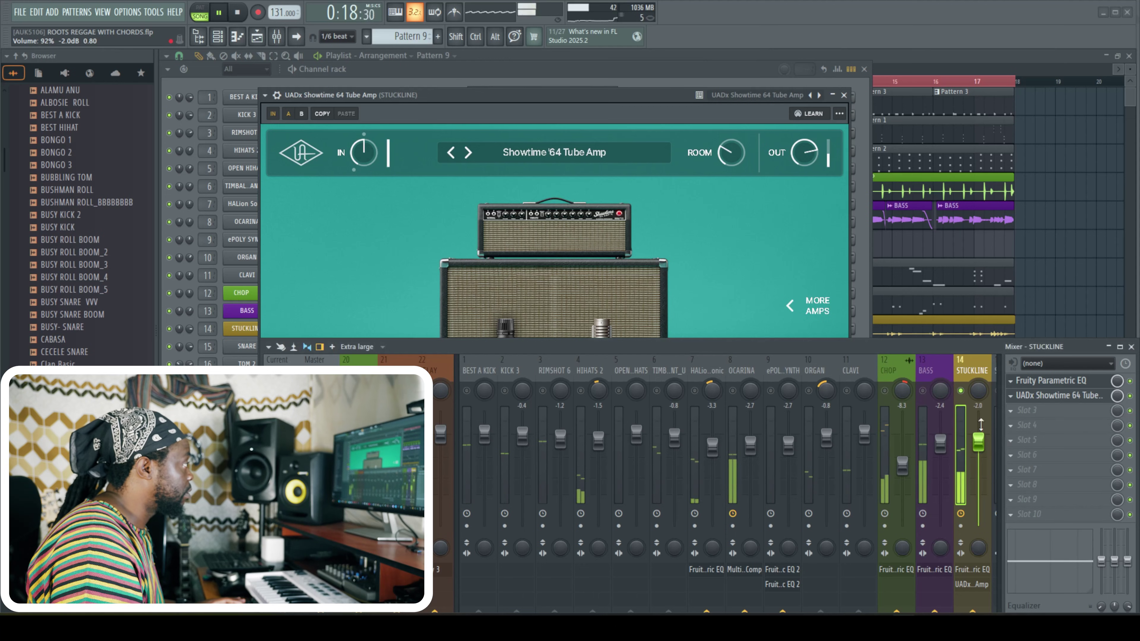
key(space)
Load Hyper Chorus in STUCKLINE's third effect slot and reduce its mix amount
click(1025, 433)
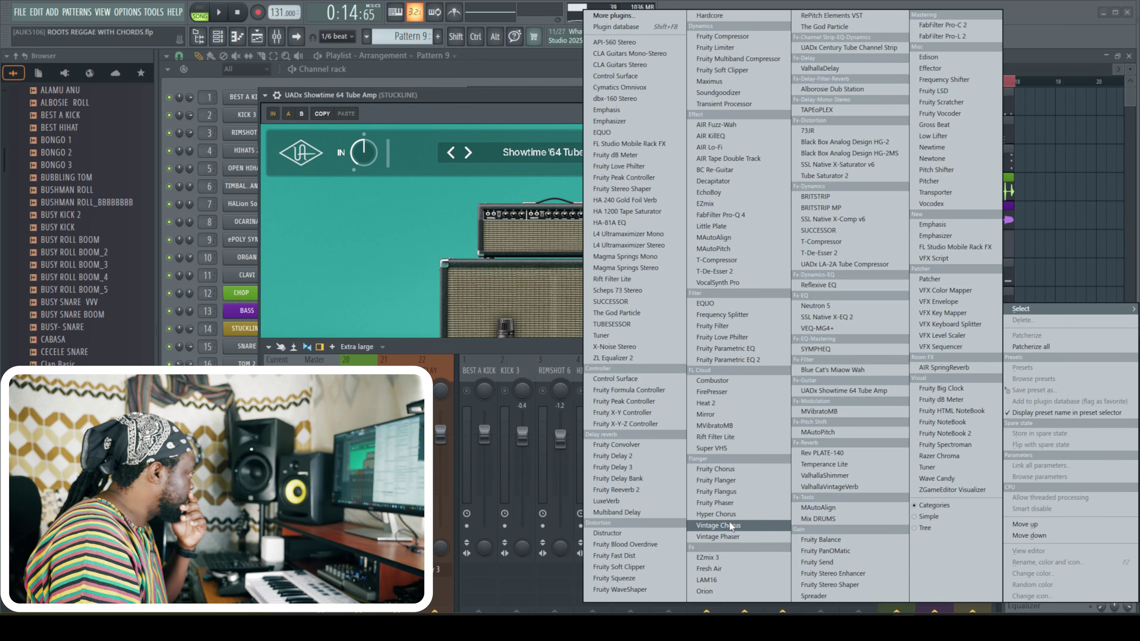
click(717, 514)
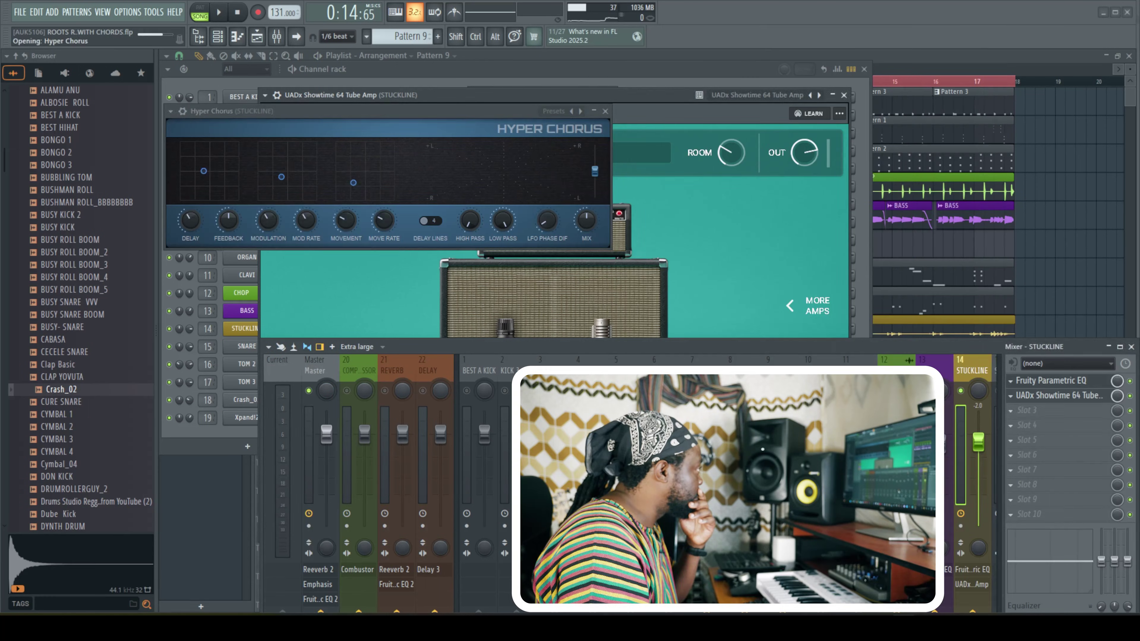
key(space)
drag(586, 236, 586, 265)
Move the mixer up to show its send controls and send STUCKLINE to REVERB at about 48%
drag(656, 344, 652, 126)
key(space)
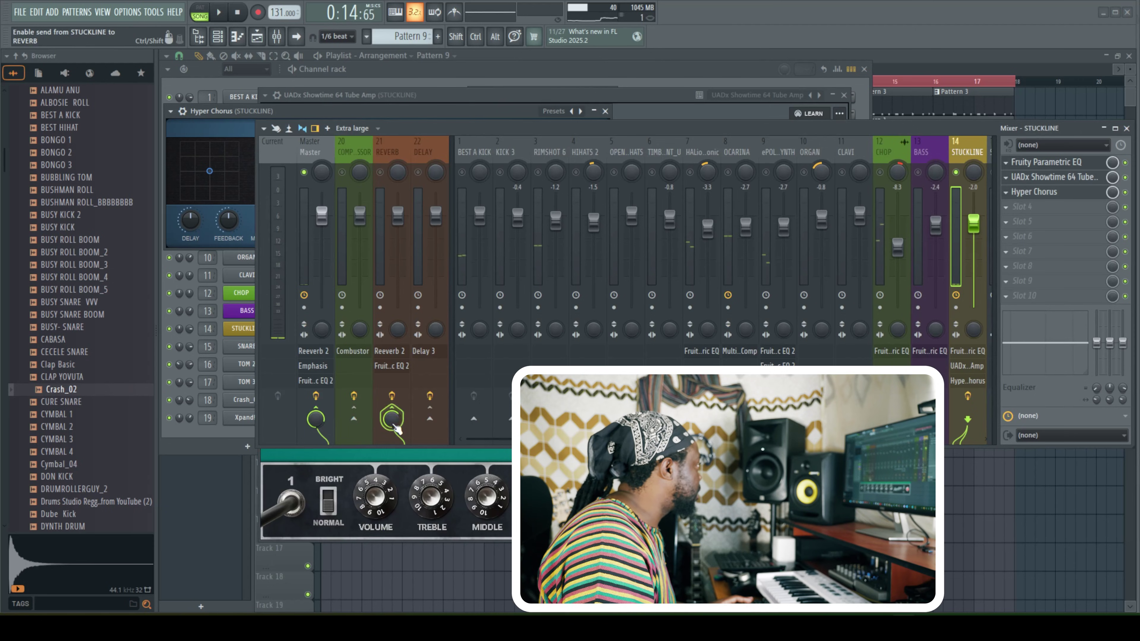
click(380, 172)
key(space)
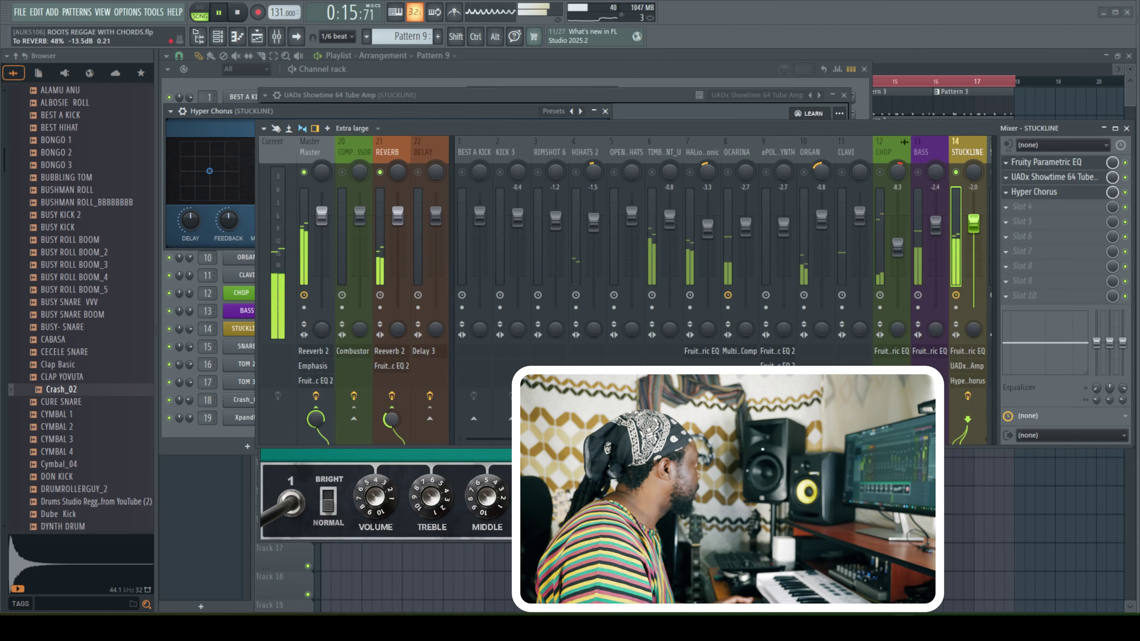
While the song plays, pan STUCKLINE slightly left and CLAVI about 47% right
drag(973, 172, 973, 184)
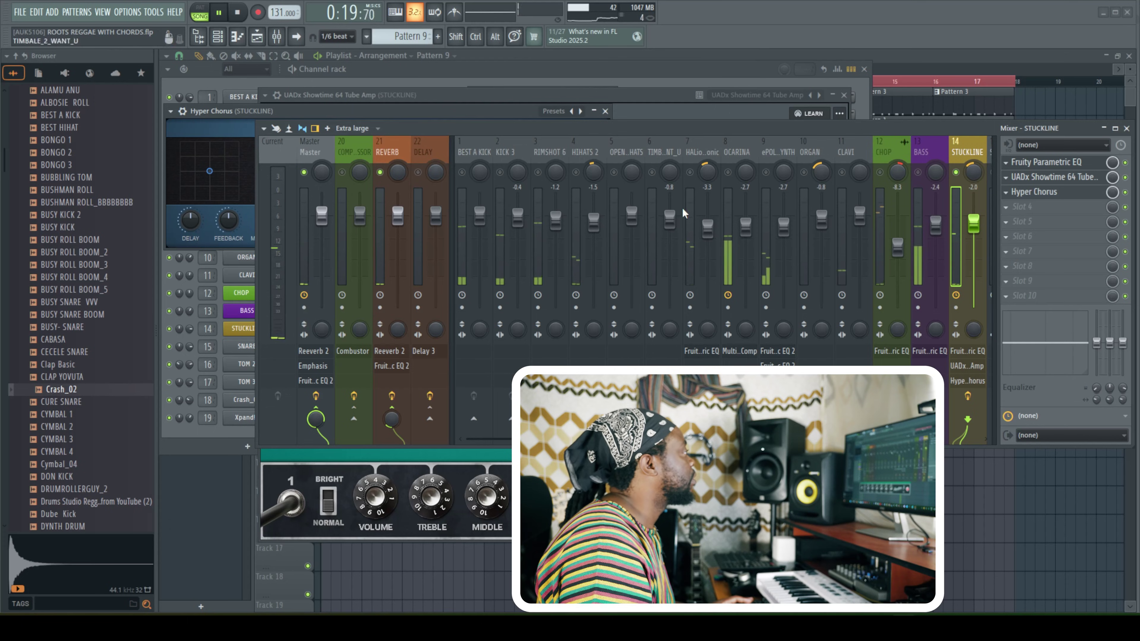
right_click(844, 174)
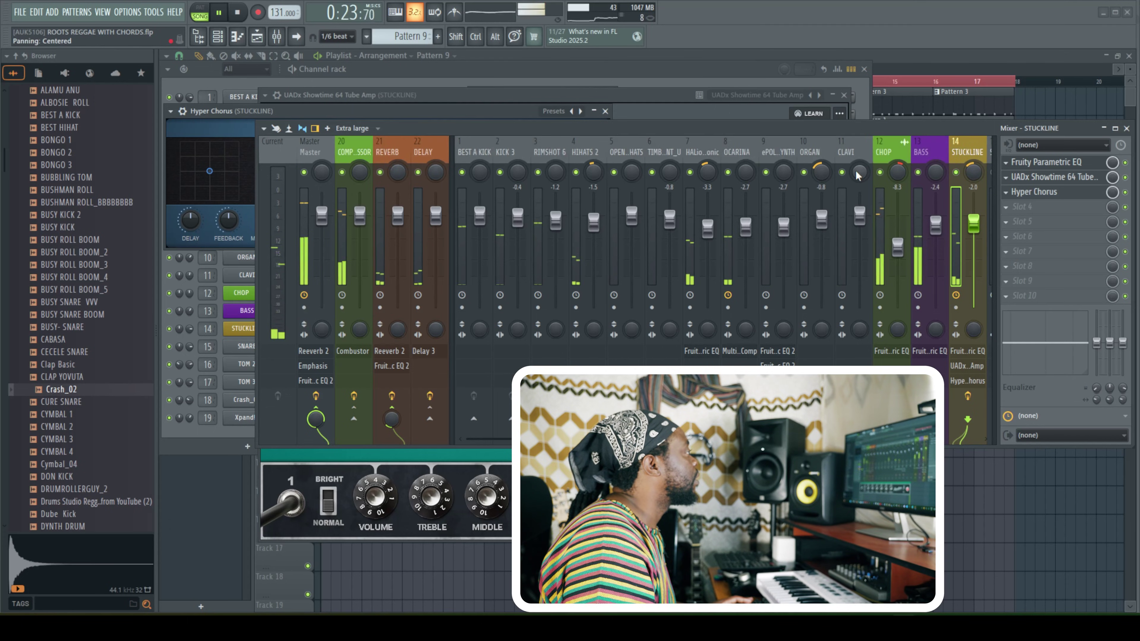
drag(858, 175, 858, 152)
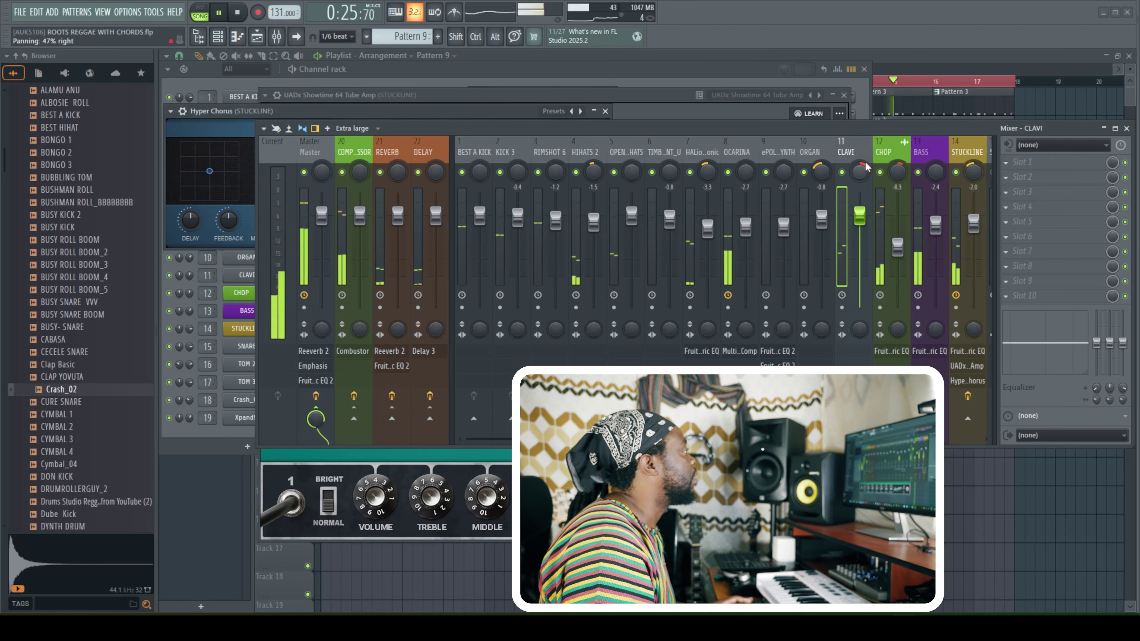
Lower STUCKLINE's volume to about -2.1 dB and Xpand!2's to about -2.4 dB, hide the mixer and stop playback
click(976, 220)
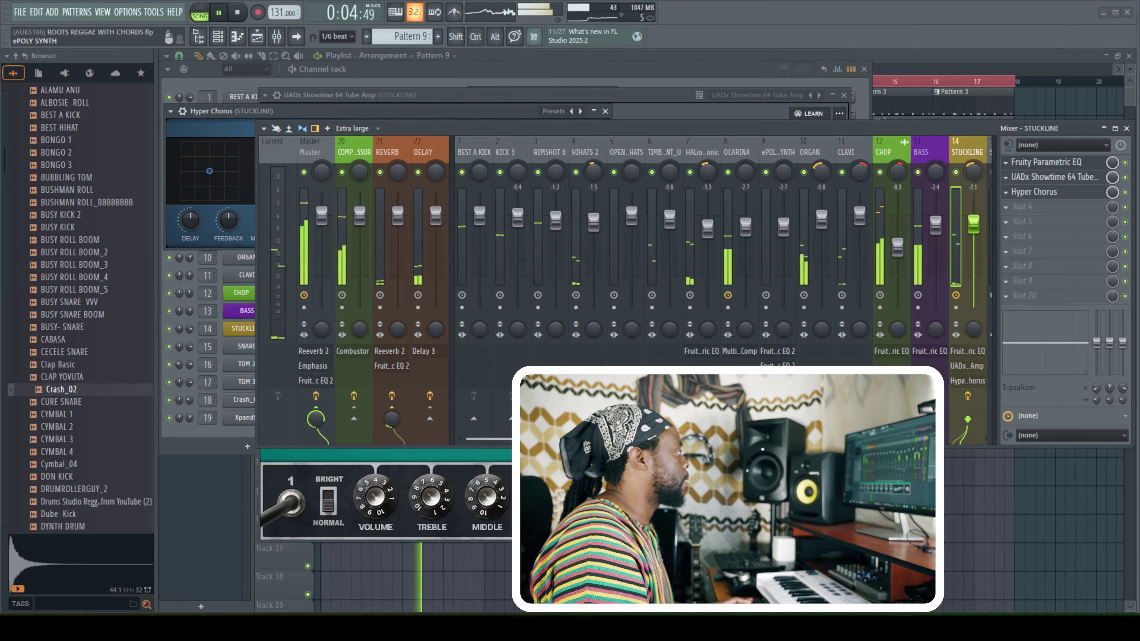
scroll(943, 422, down, 5)
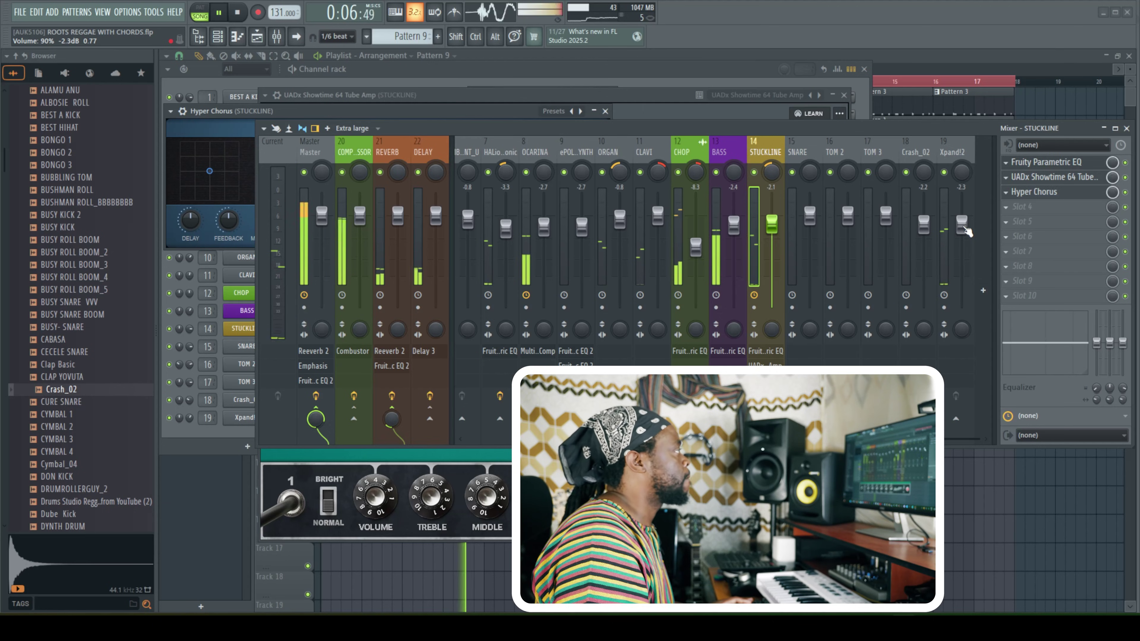
click(961, 223)
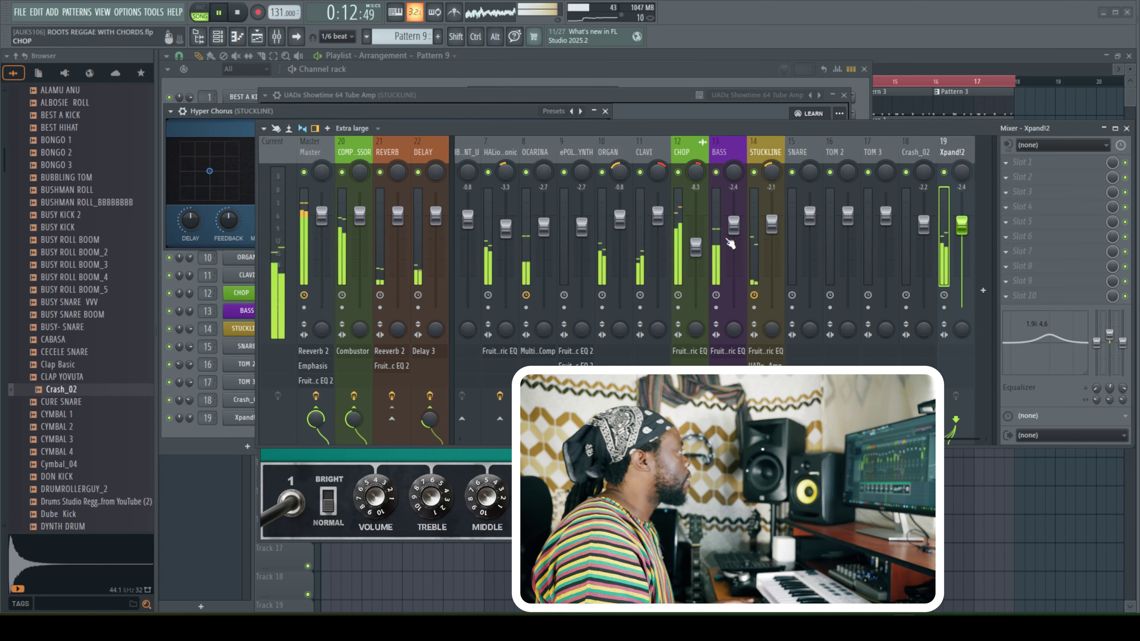
key(F9)
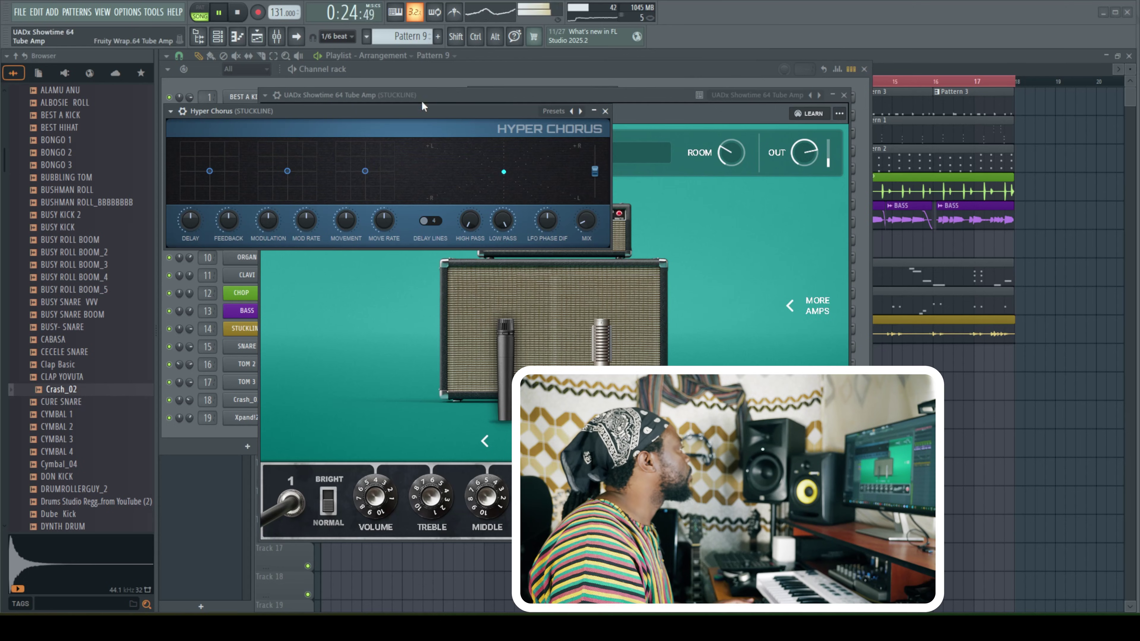
click(237, 12)
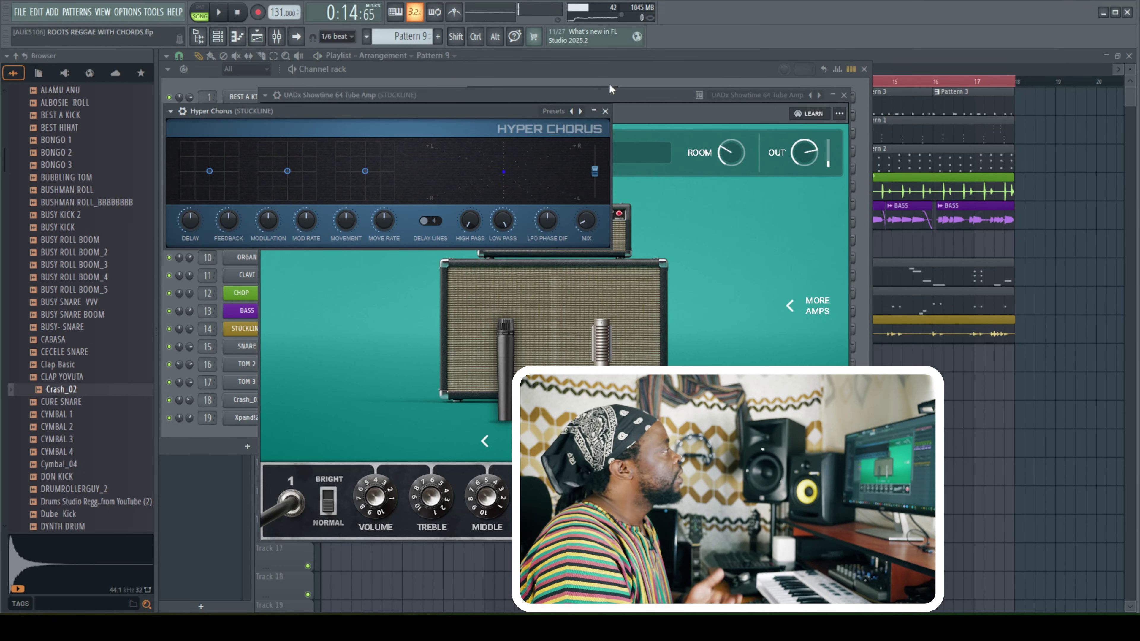